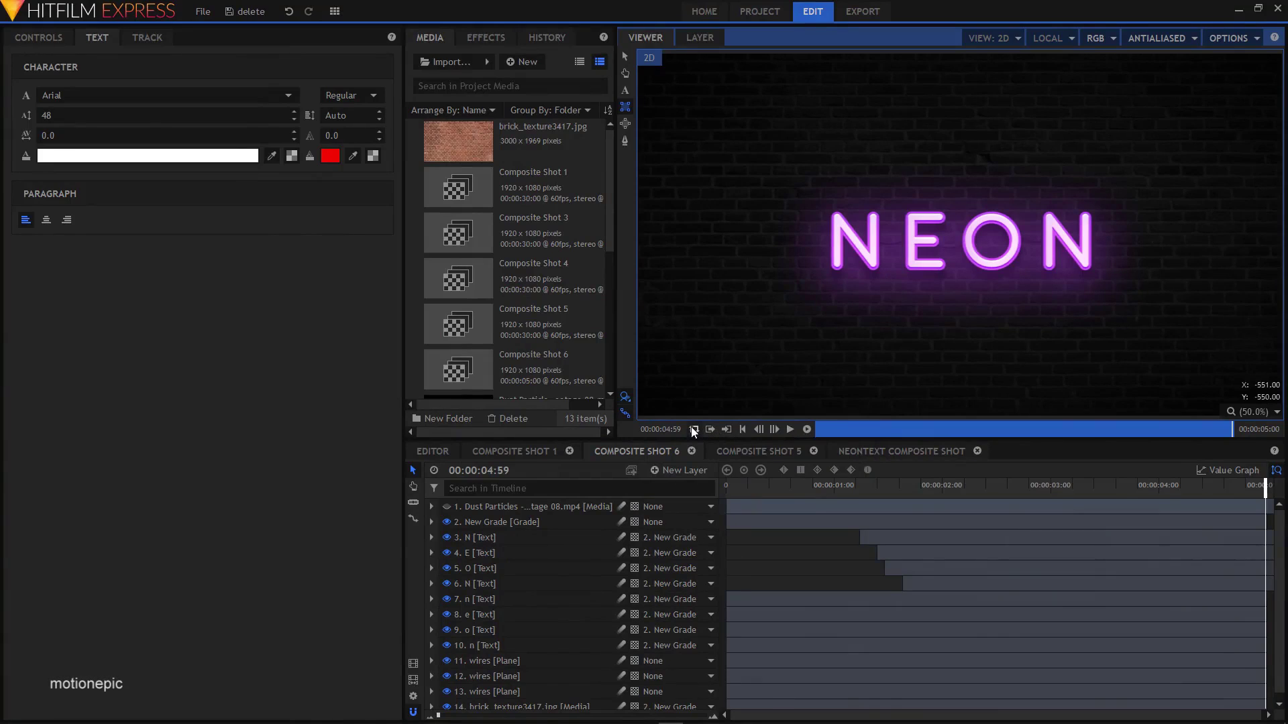
Step: Preview the finished neon text animation in Composite Shot 6 with looped playback, examining the letters as they light up in sequence
left_click(694, 430)
left_click(790, 430)
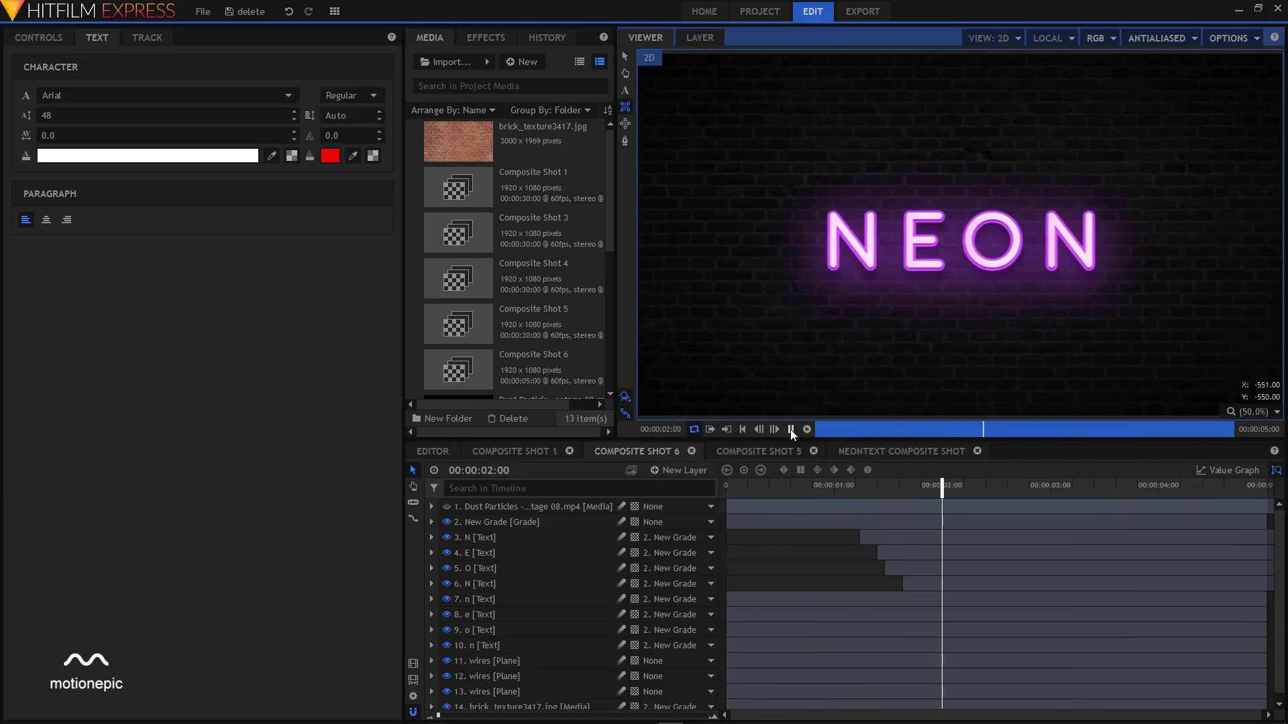
left_click(790, 429)
scroll(937, 239, "up", 1)
scroll(936, 239, "up", 1)
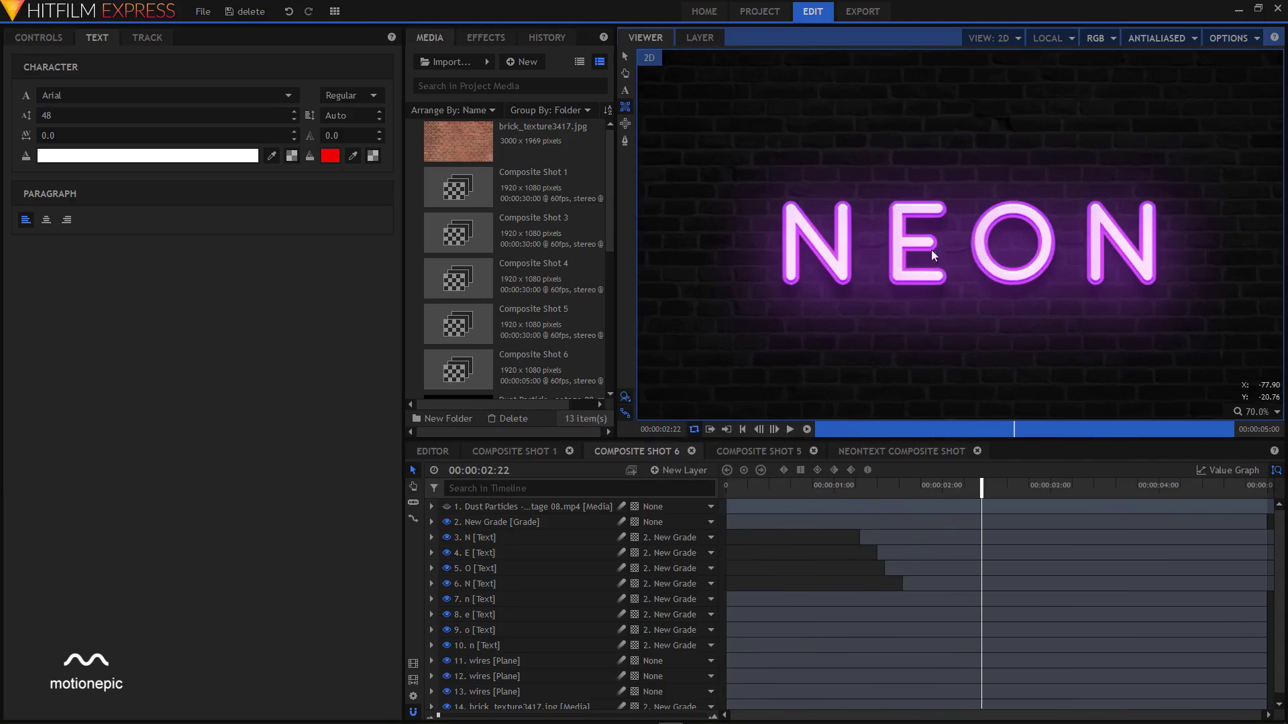
left_click_drag(837, 484, 1020, 505)
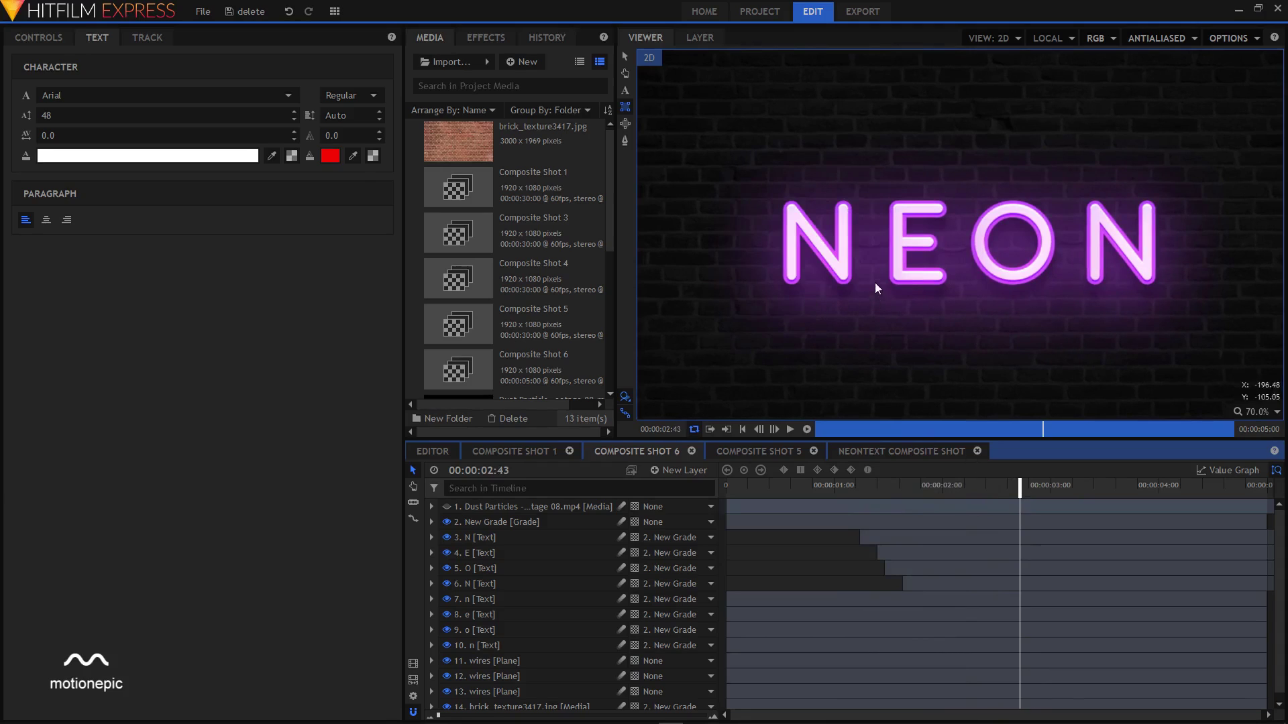
scroll(867, 276, "down", 1)
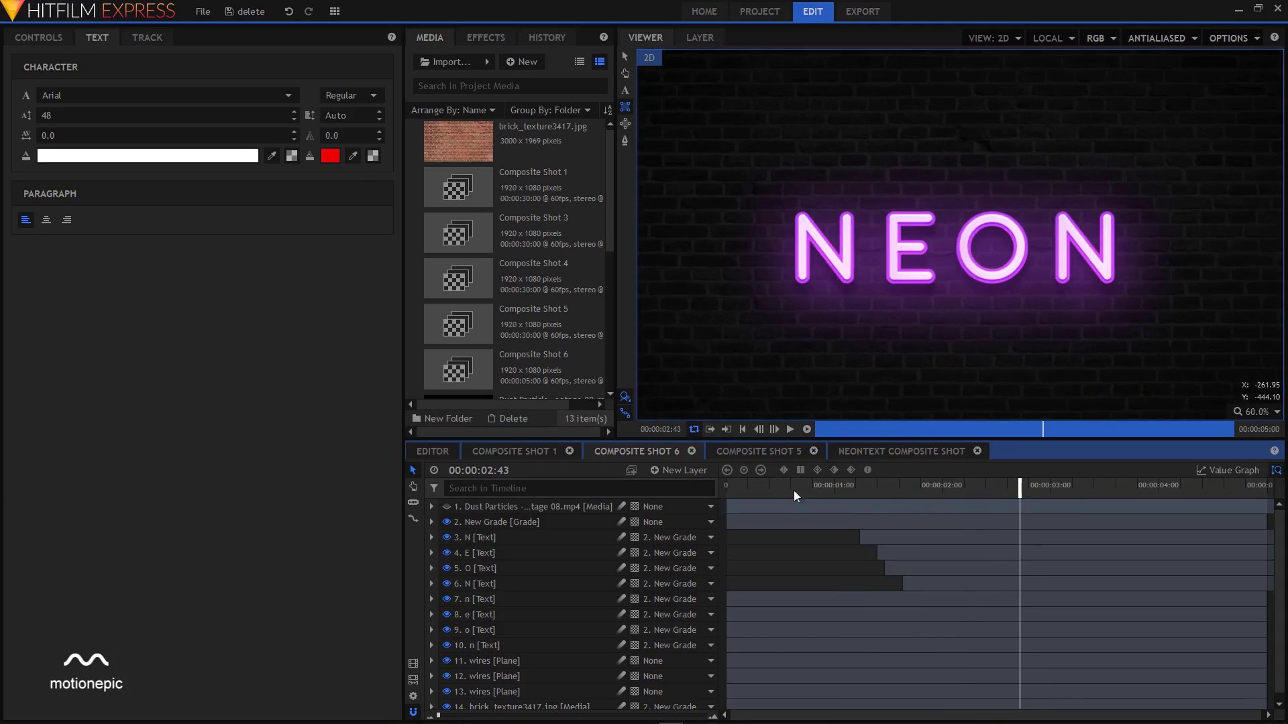
left_click_drag(794, 497, 879, 493)
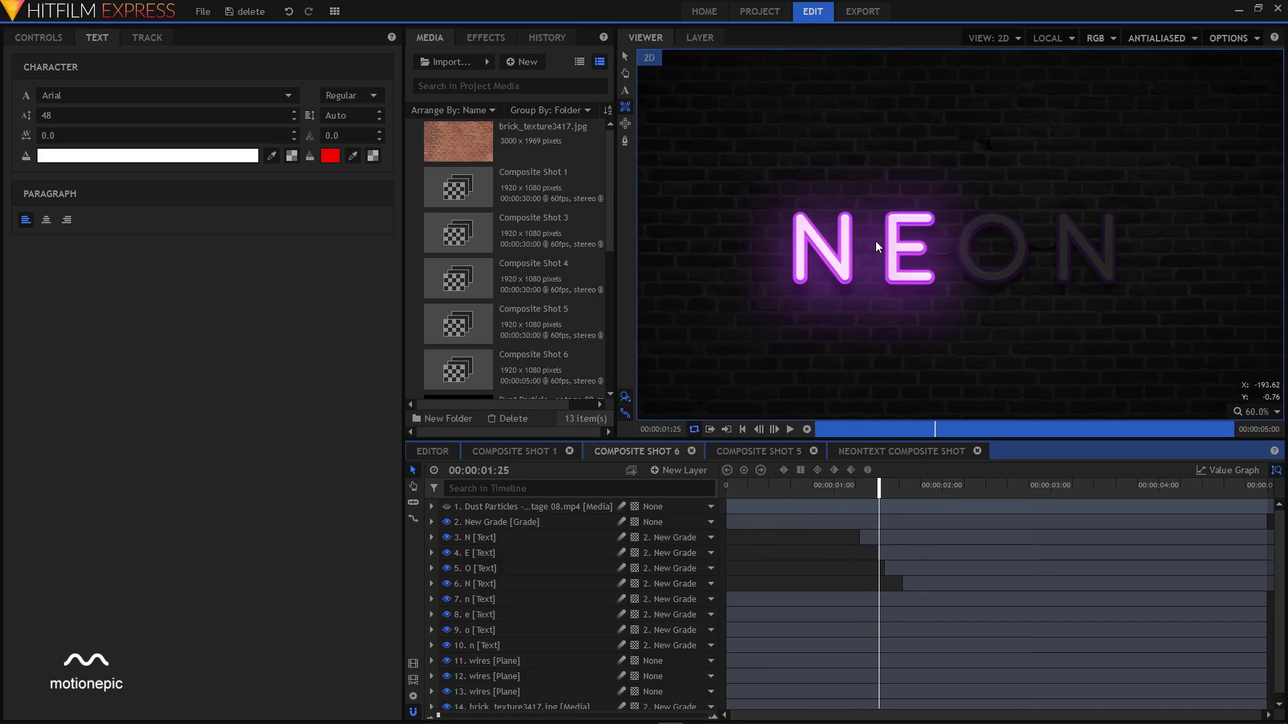
scroll(875, 242, "up", 1)
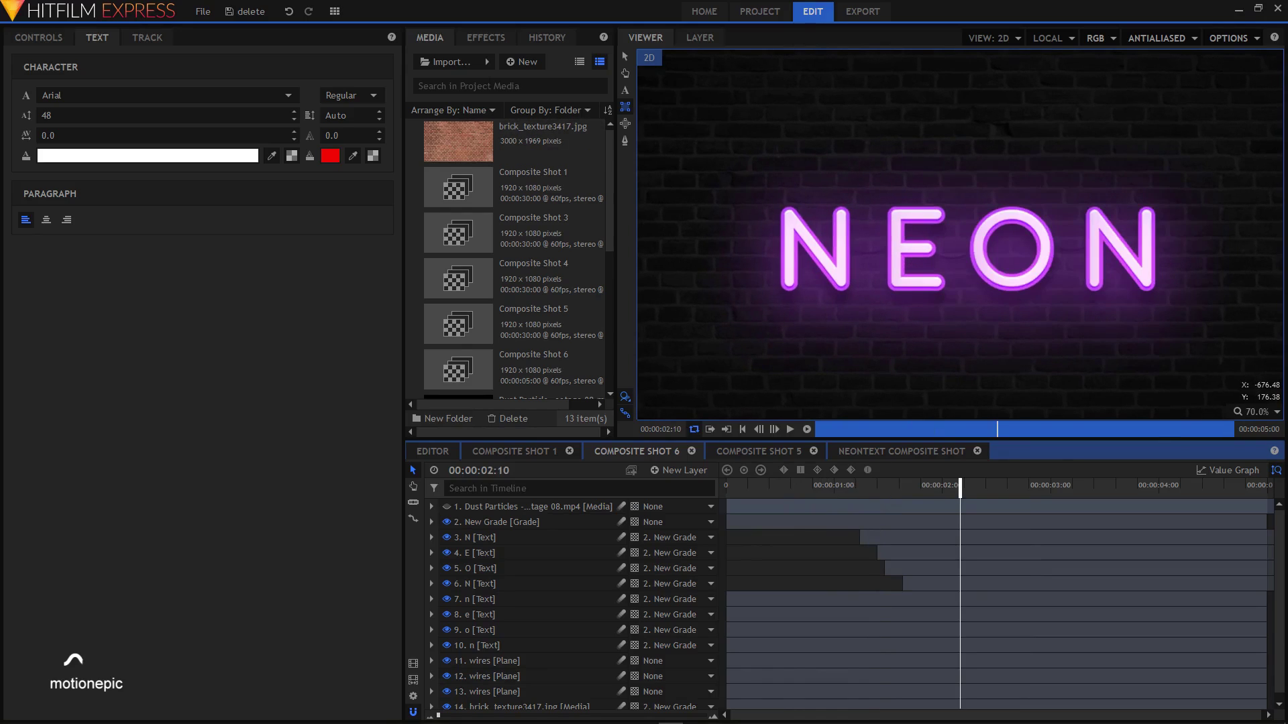
Step: Create a new composite shot with the 1080p Full HD @ 60 fps template and a 5-second duration
left_click(521, 64)
left_click(544, 78)
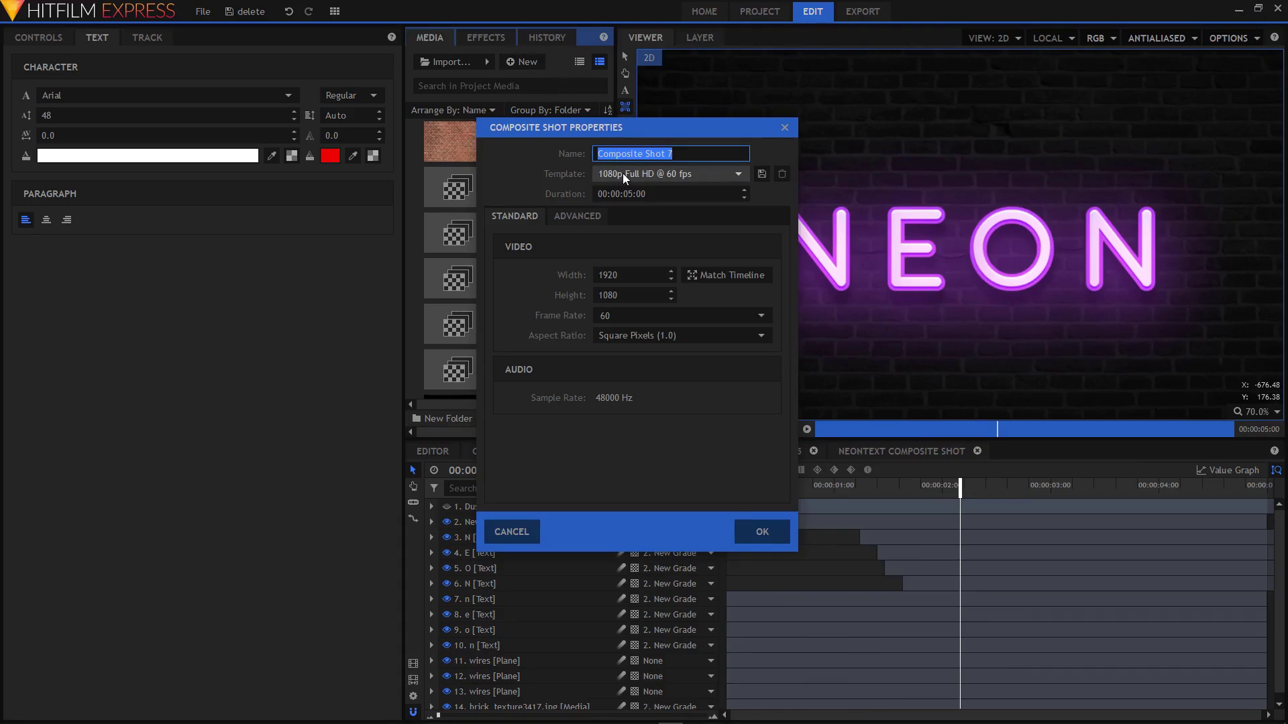
left_click(622, 174)
left_click(638, 173)
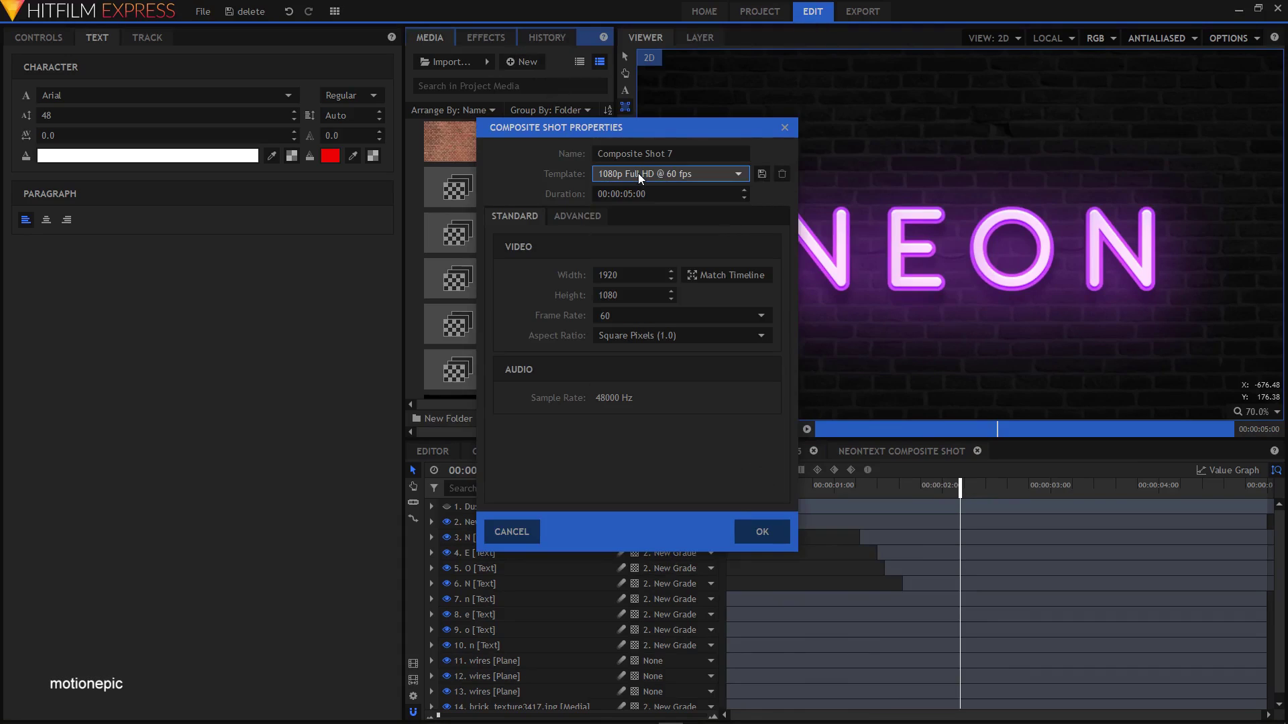
left_click(633, 194)
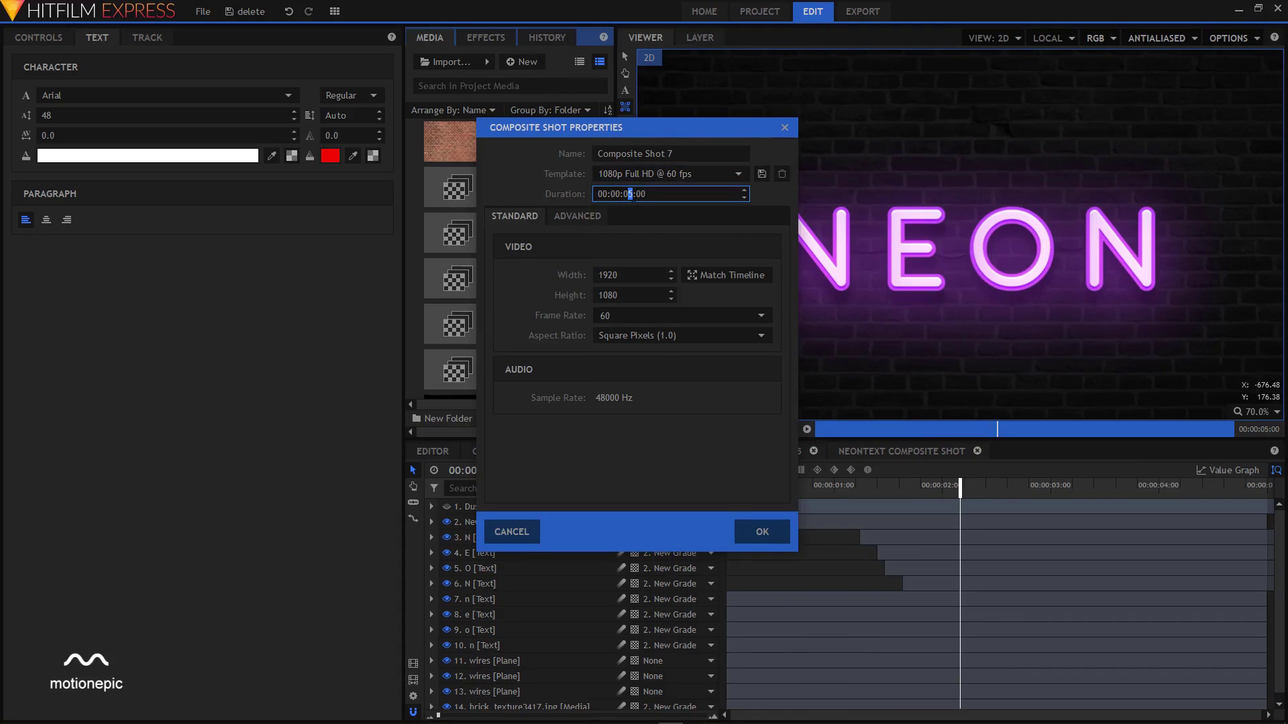
left_click(761, 532)
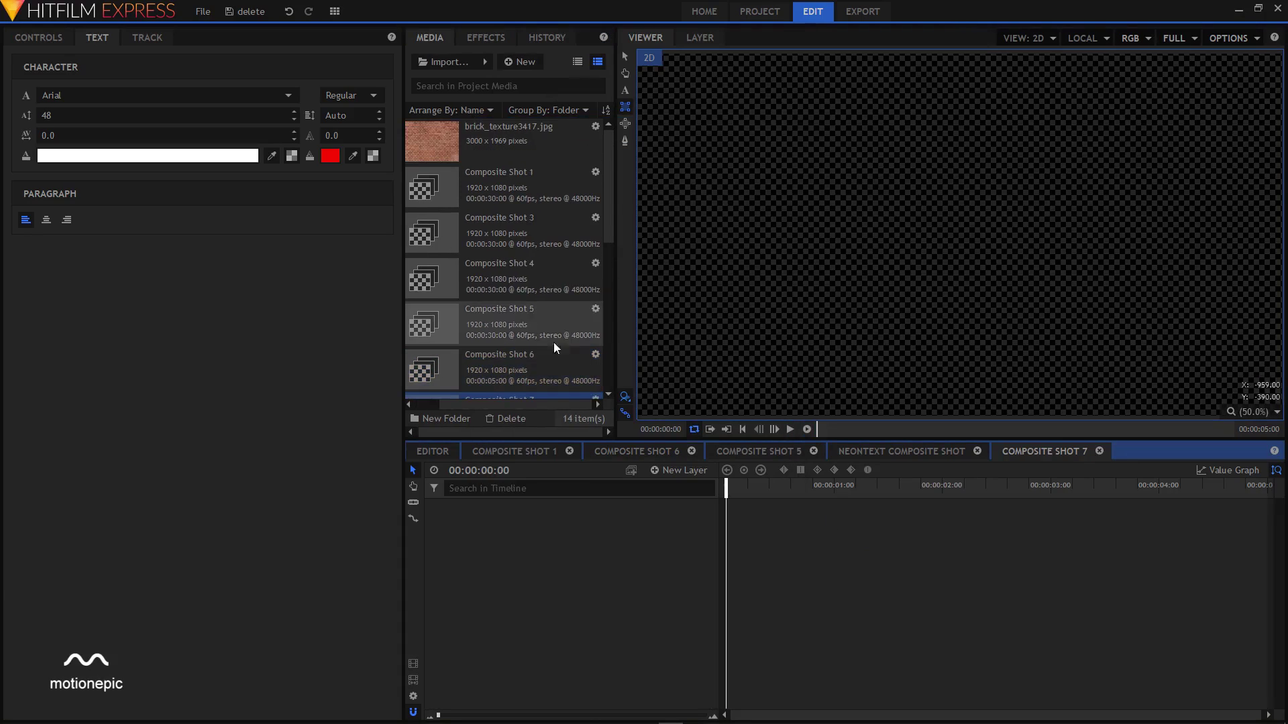
Step: Add brick_texture3417.jpg to the empty timeline and scale it down around its center to just cover the composite frame
left_click(501, 136)
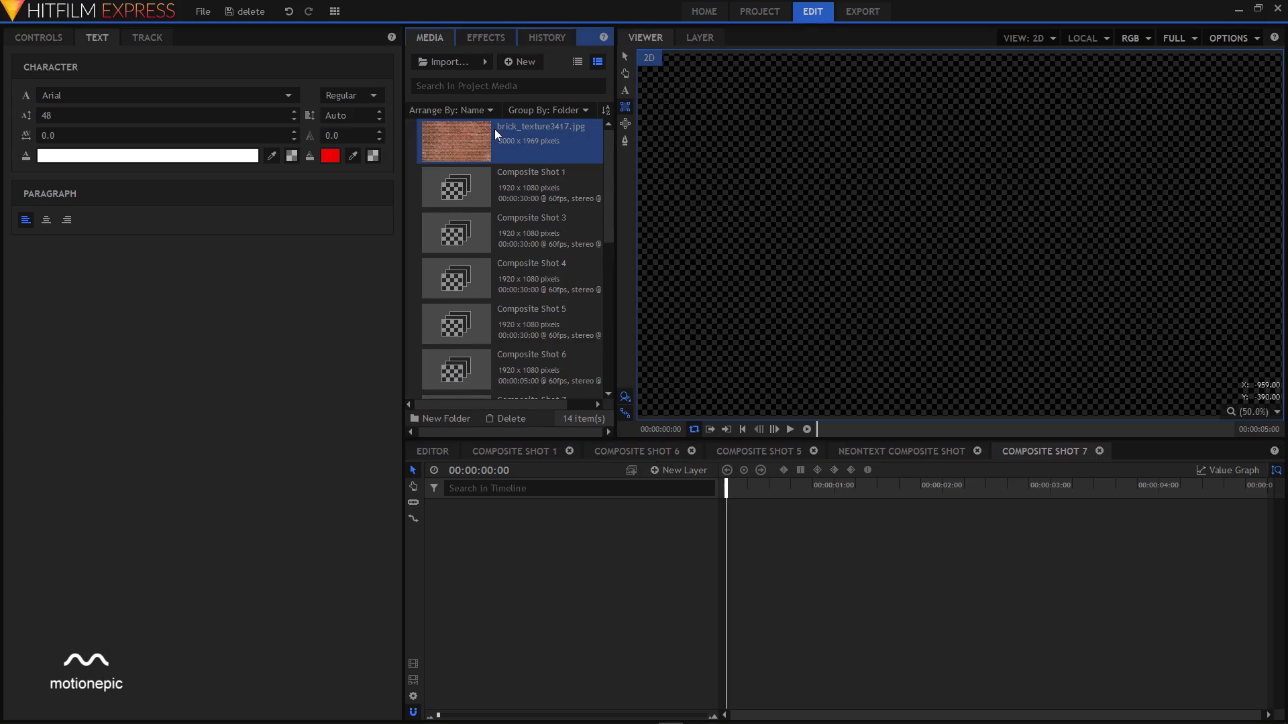
left_click_drag(508, 131, 484, 505)
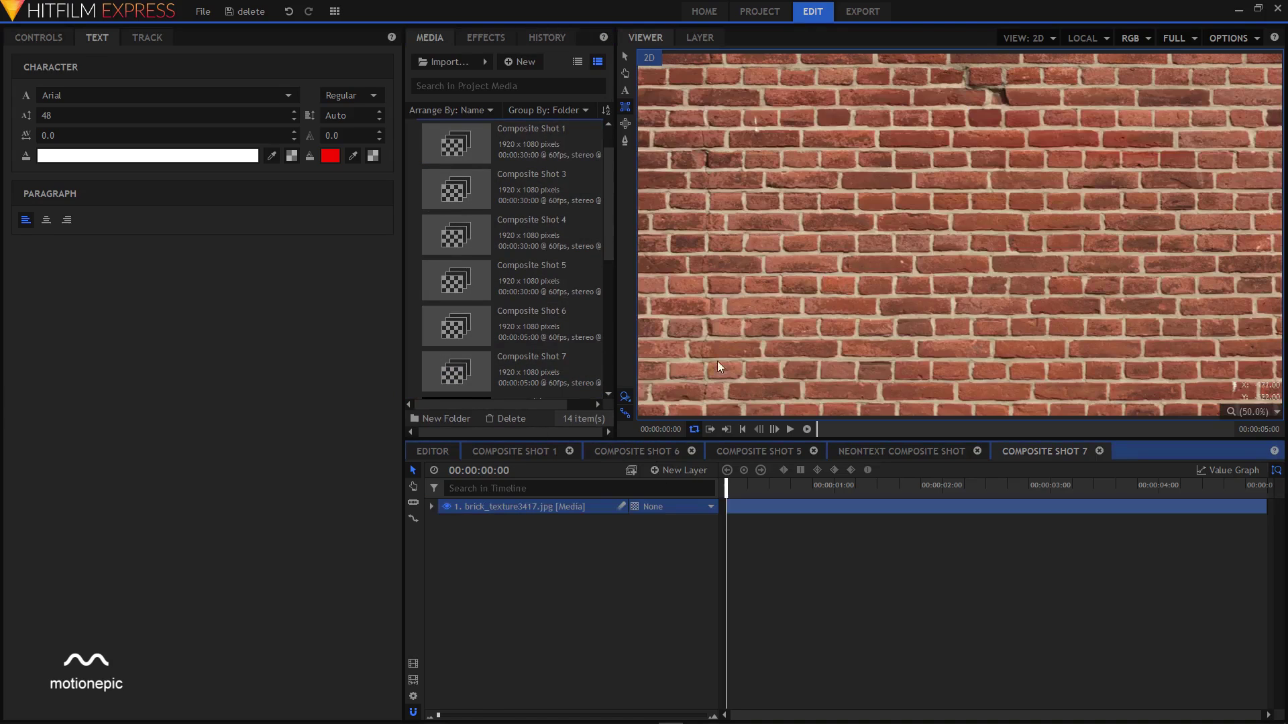
scroll(811, 296, "down", 4)
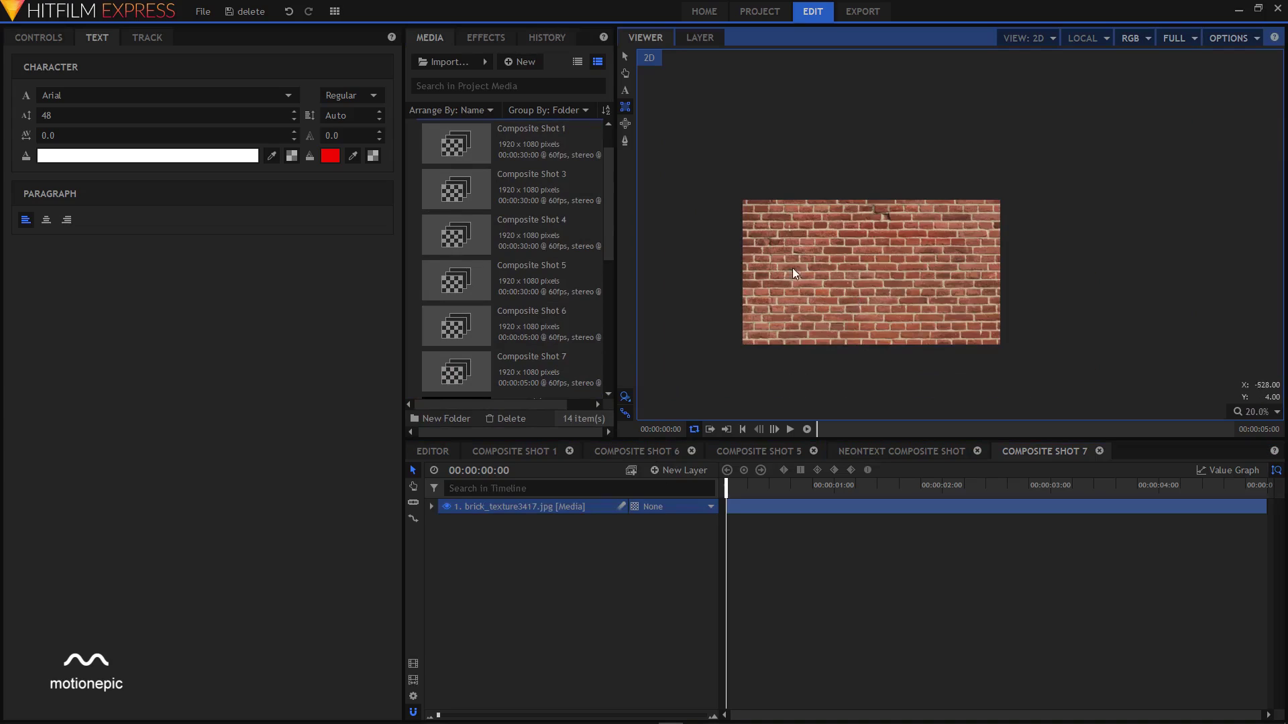
left_click(625, 73)
left_click_drag(802, 272, 864, 260)
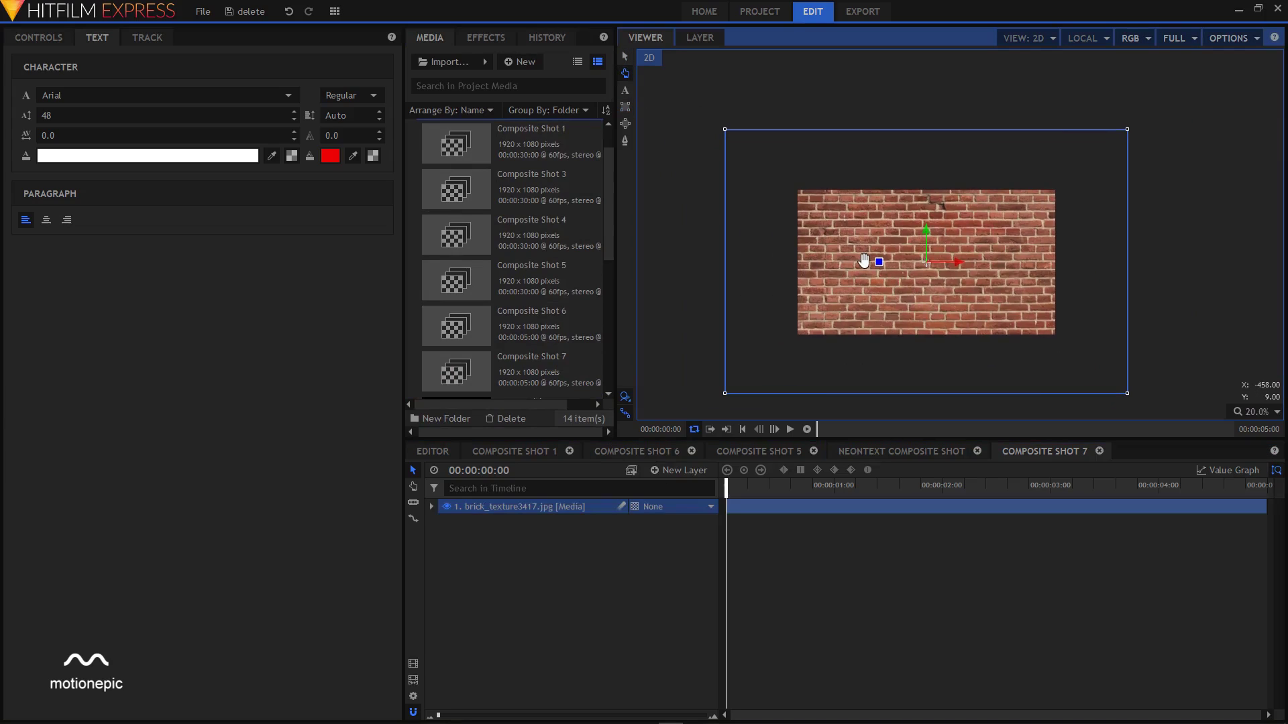
key("v")
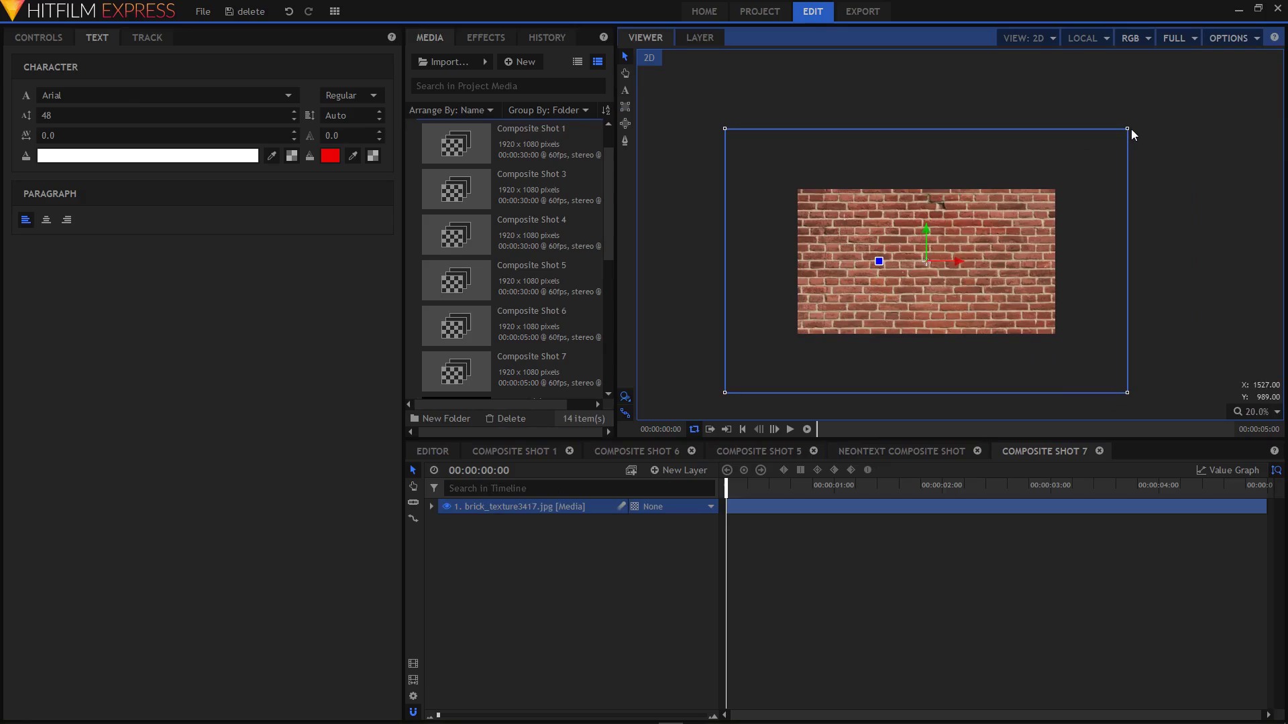
left_click_drag(1127, 128, 1055, 187)
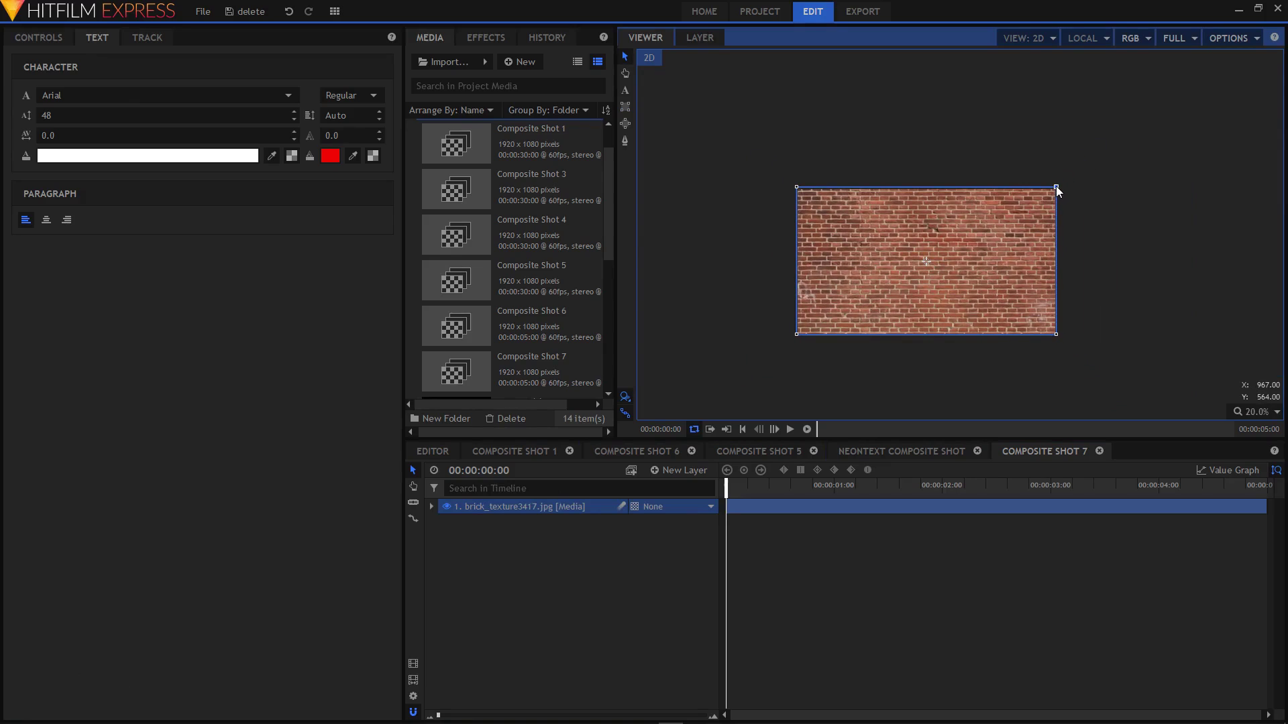
scroll(932, 288, "up", 2)
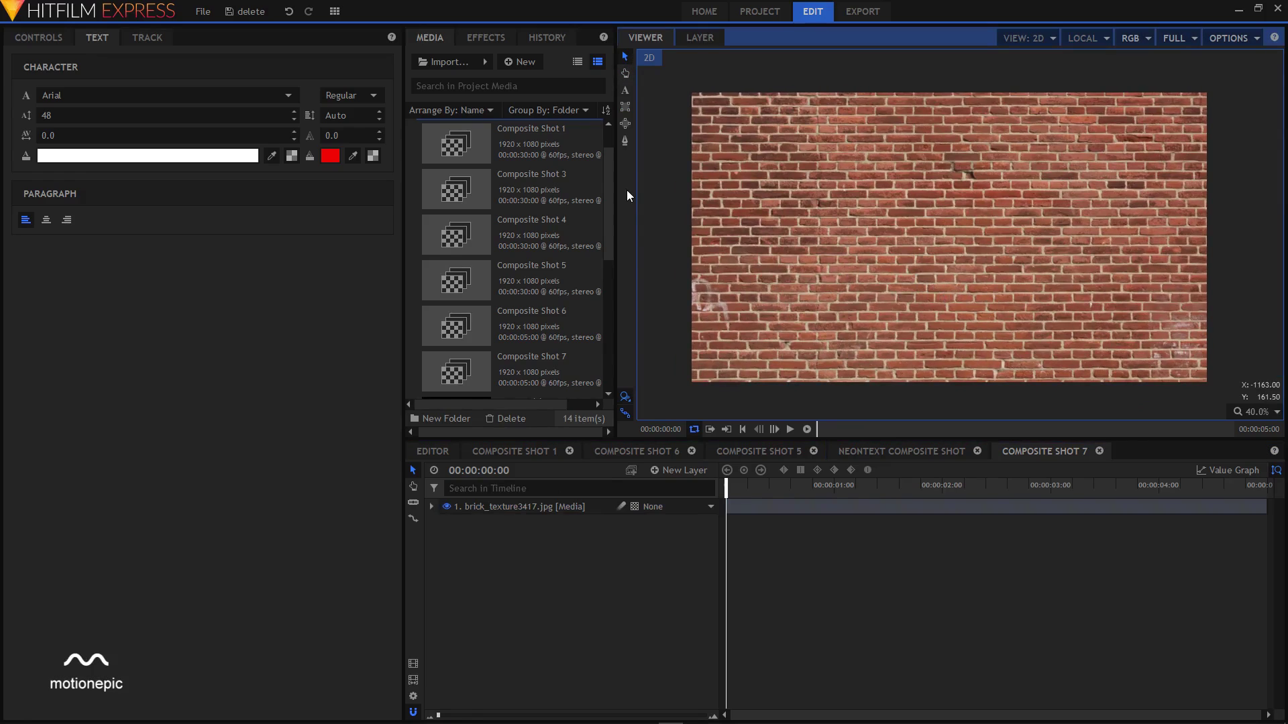
Step: Find the Hue, Saturation & Lightness effect and apply it to the brick texture layer
left_click(494, 40)
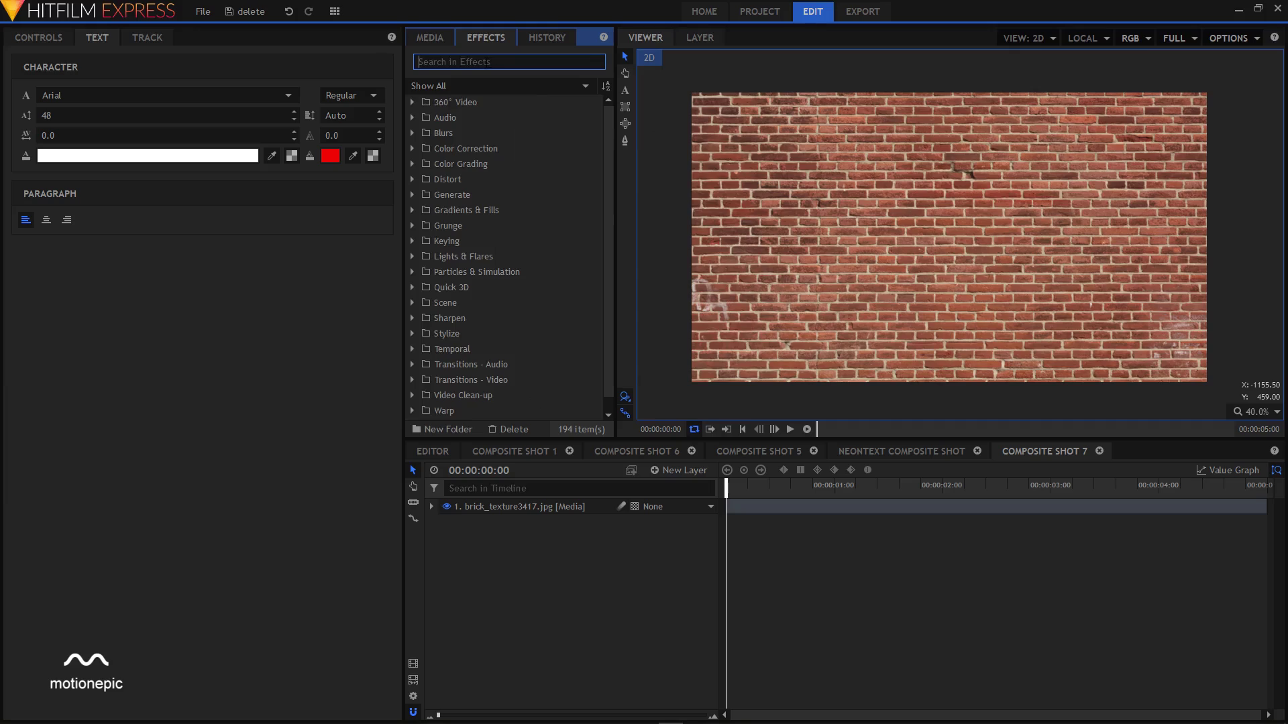
left_click(487, 62)
type("hue")
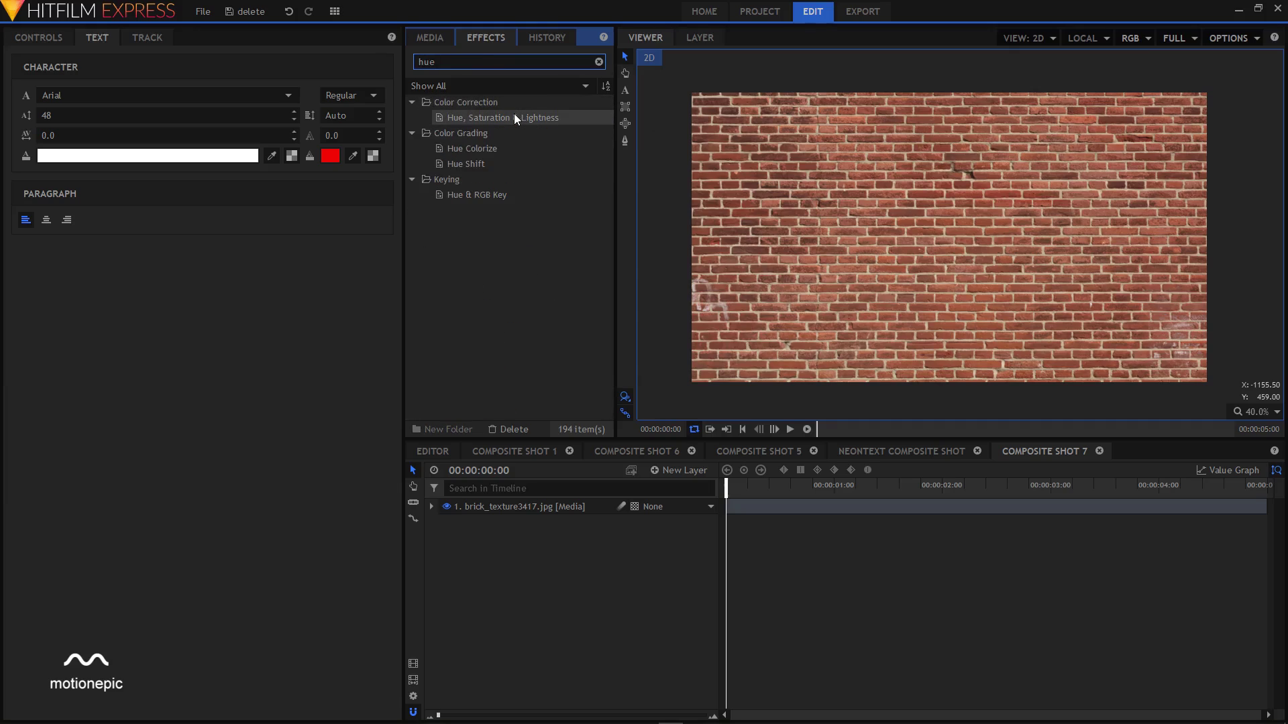
left_click_drag(514, 116, 507, 500)
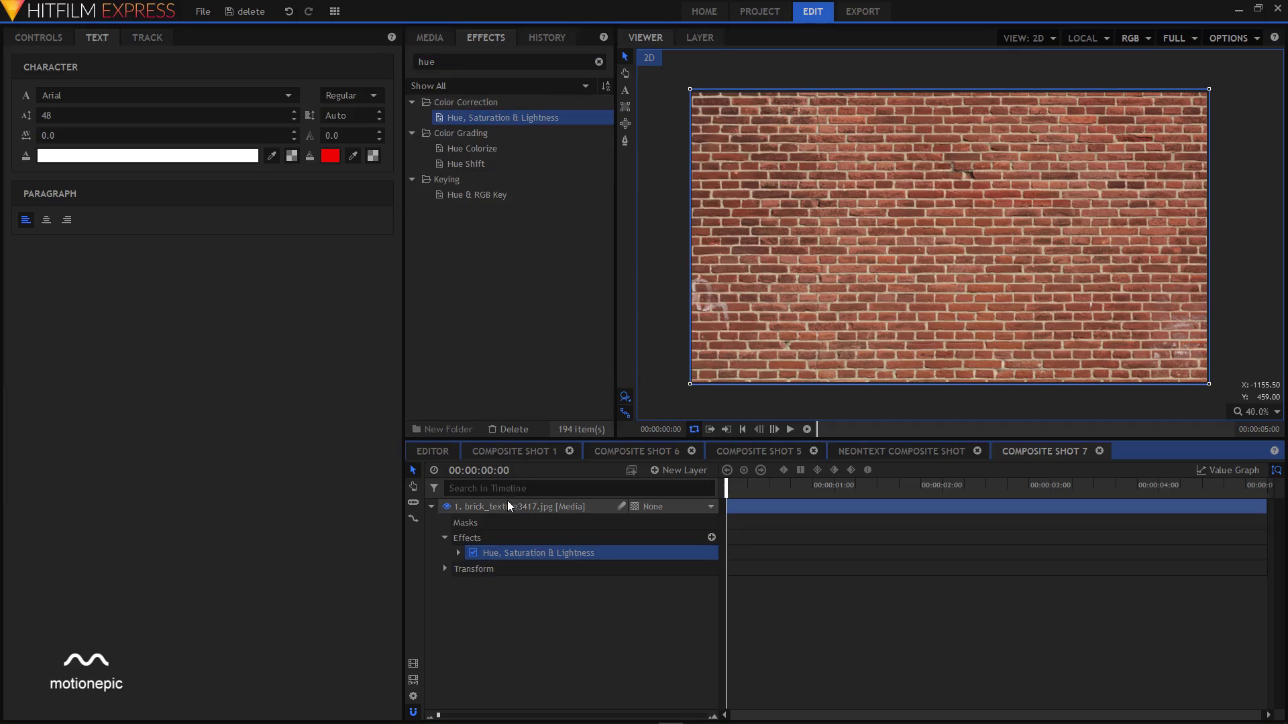
Step: Set the effect's Master Saturation to -100 and Master Lightness to -3 on the brick layer
left_click(47, 38)
left_click(24, 149)
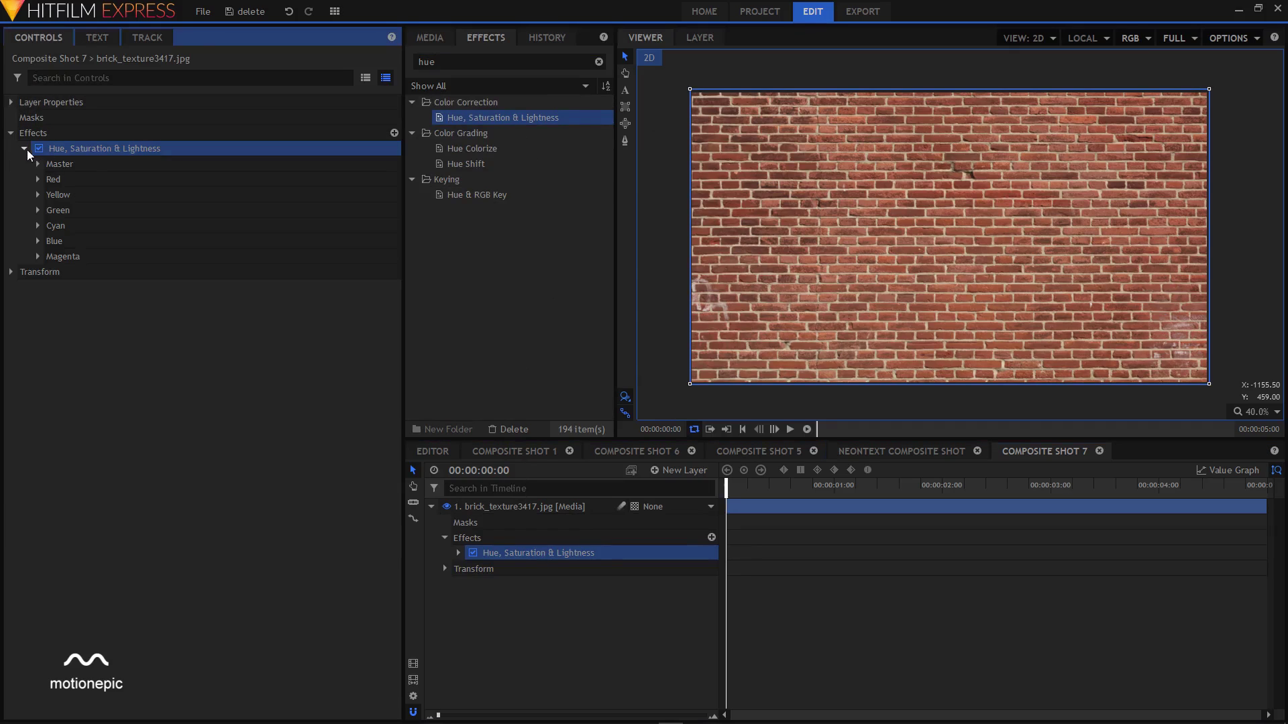
left_click(38, 164)
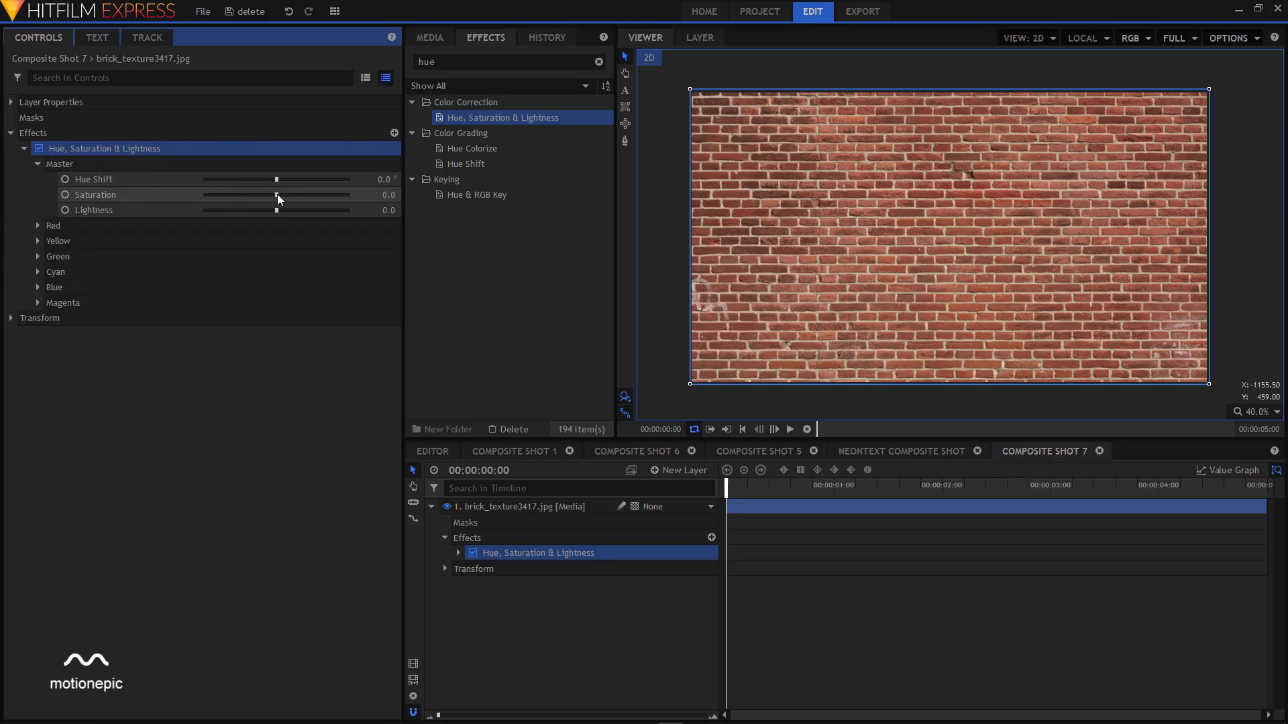
left_click_drag(277, 194, 193, 196)
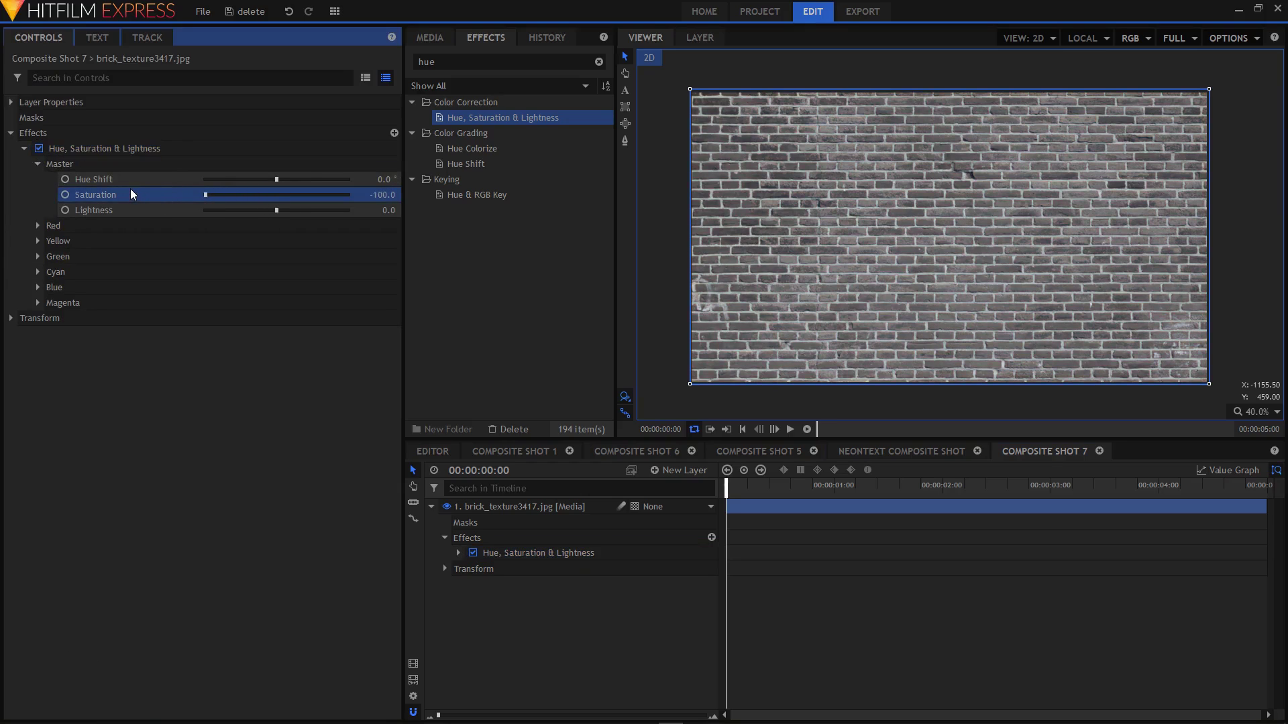
mouse_move(386, 210)
left_mouse_down()
mouse_move(360, 210)
mouse_move(384, 210)
left_mouse_up()
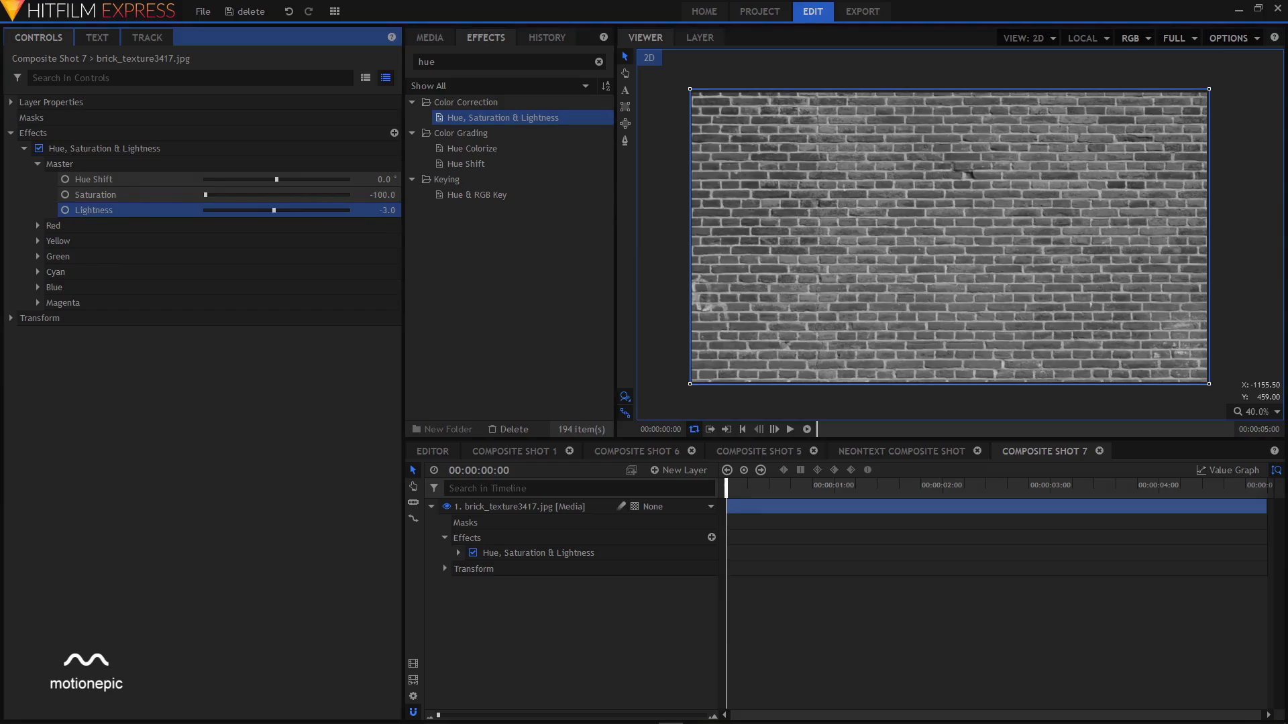
left_click(24, 148)
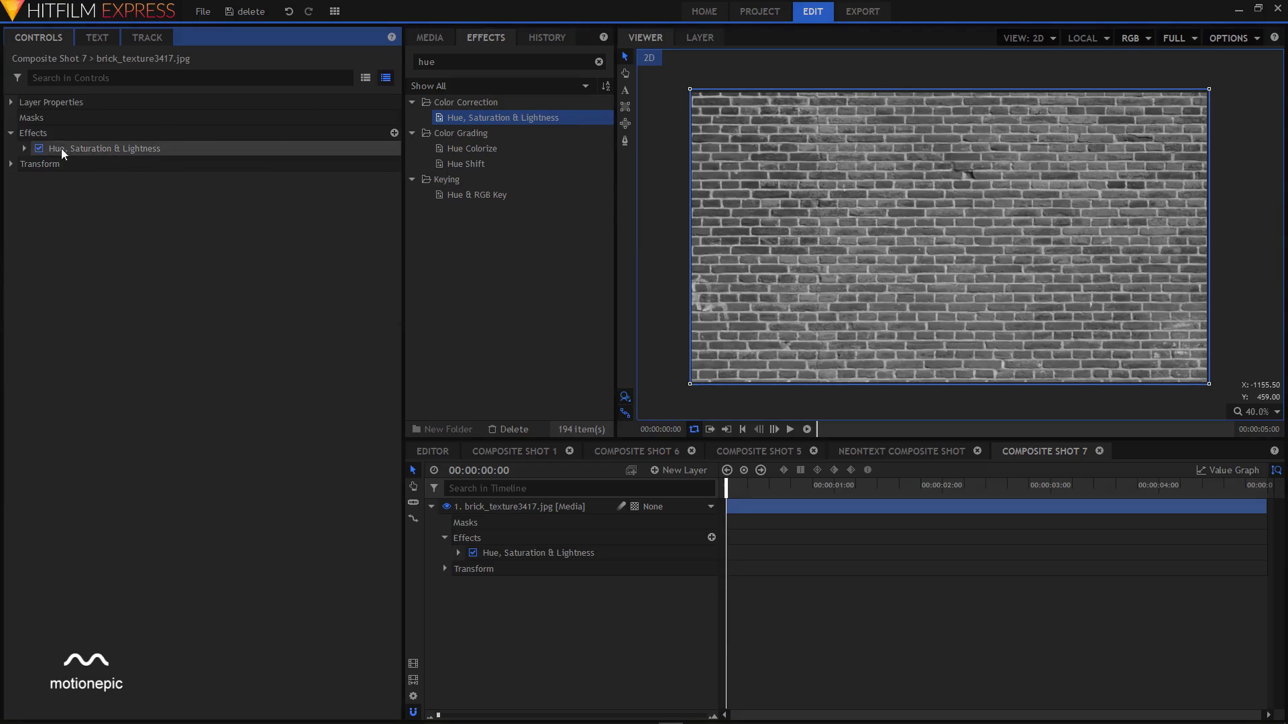
Step: Apply a Curves effect to the brick layer and pull the RGB curve's white end far down to darken the wall
double_click(453, 61)
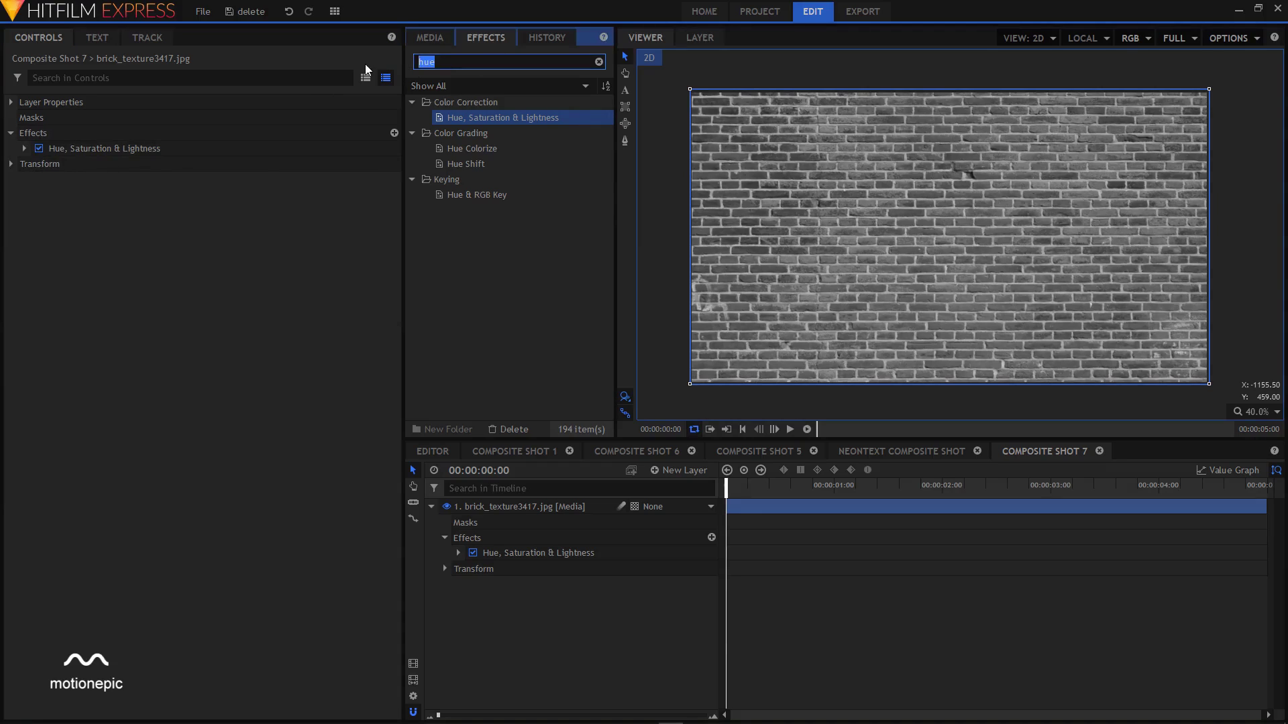
type("cur")
left_click_drag(441, 118, 513, 514)
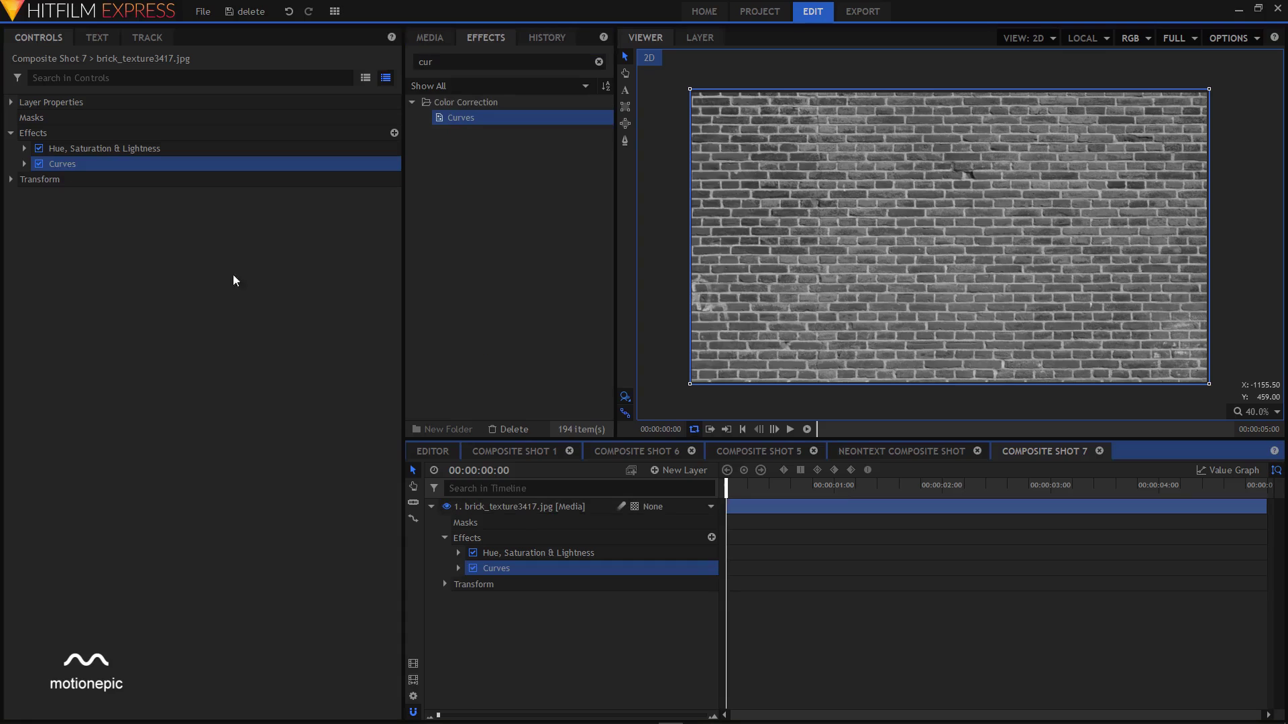
left_click(25, 164)
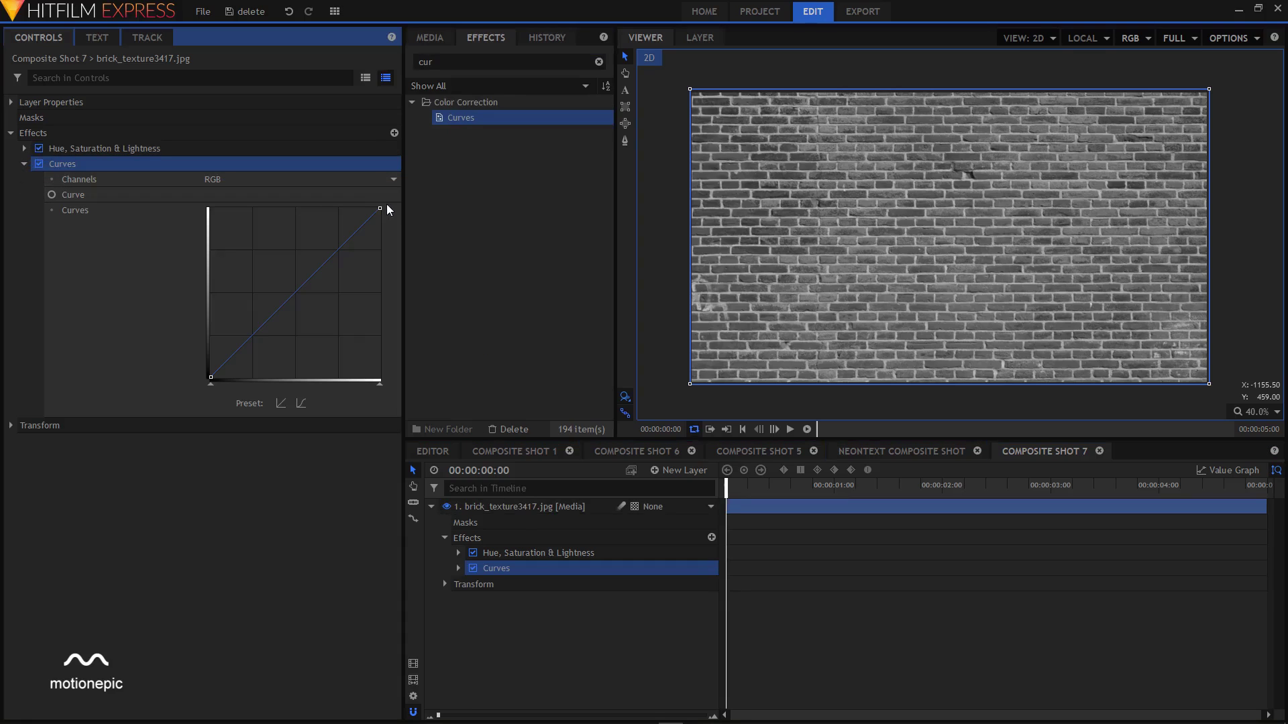
left_click_drag(380, 207, 409, 353)
left_click(24, 163)
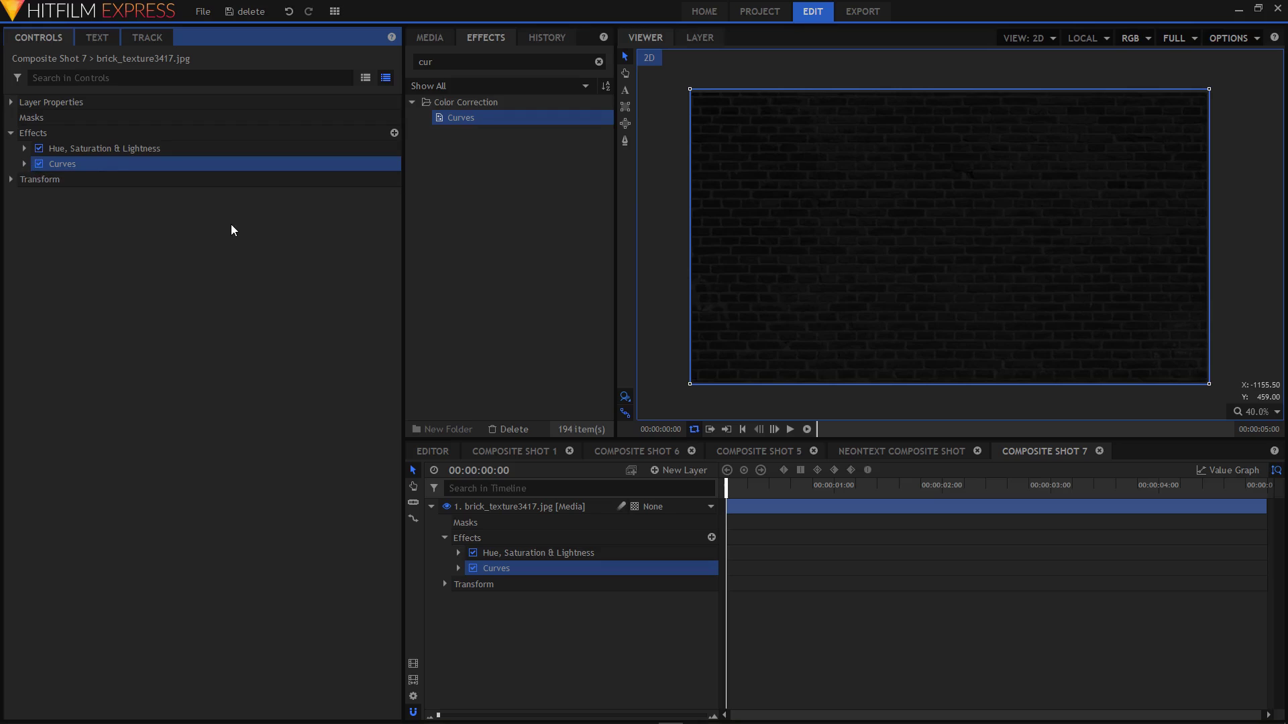
Step: Apply the Vignette 1080p preset to the brick layer and switch the vignette to the Heavy preset
double_click(426, 62)
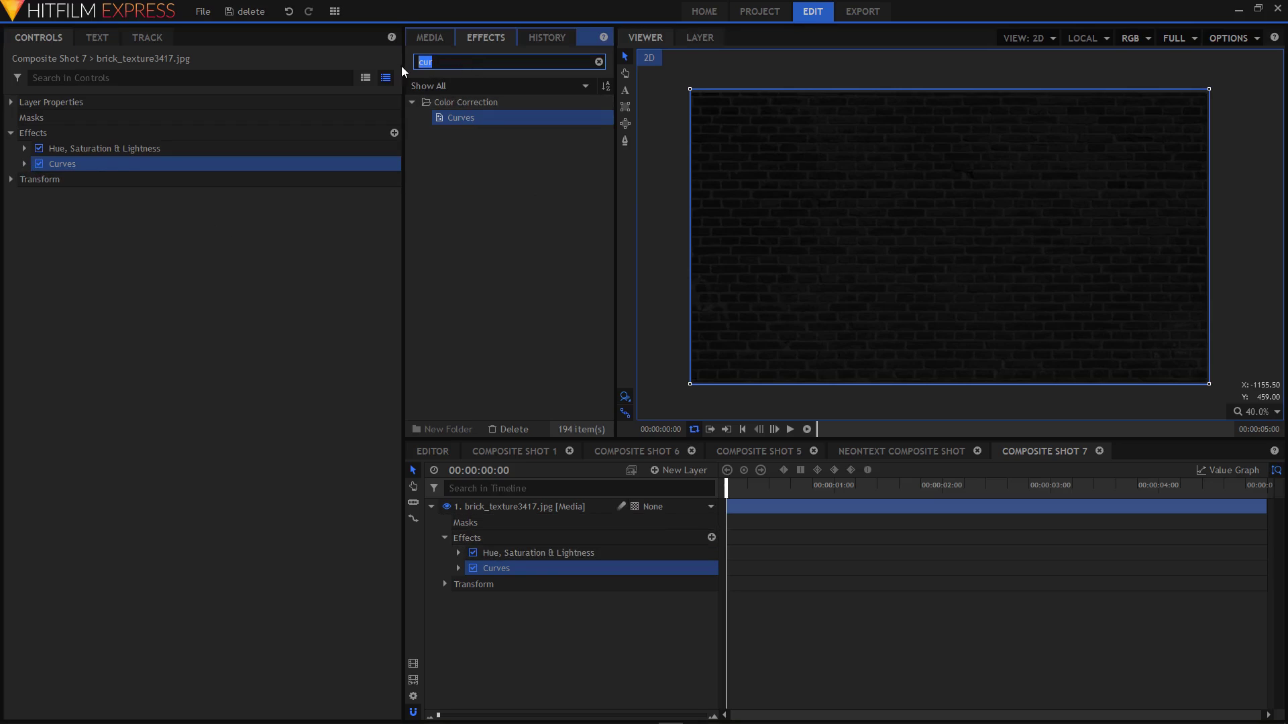
type("vig")
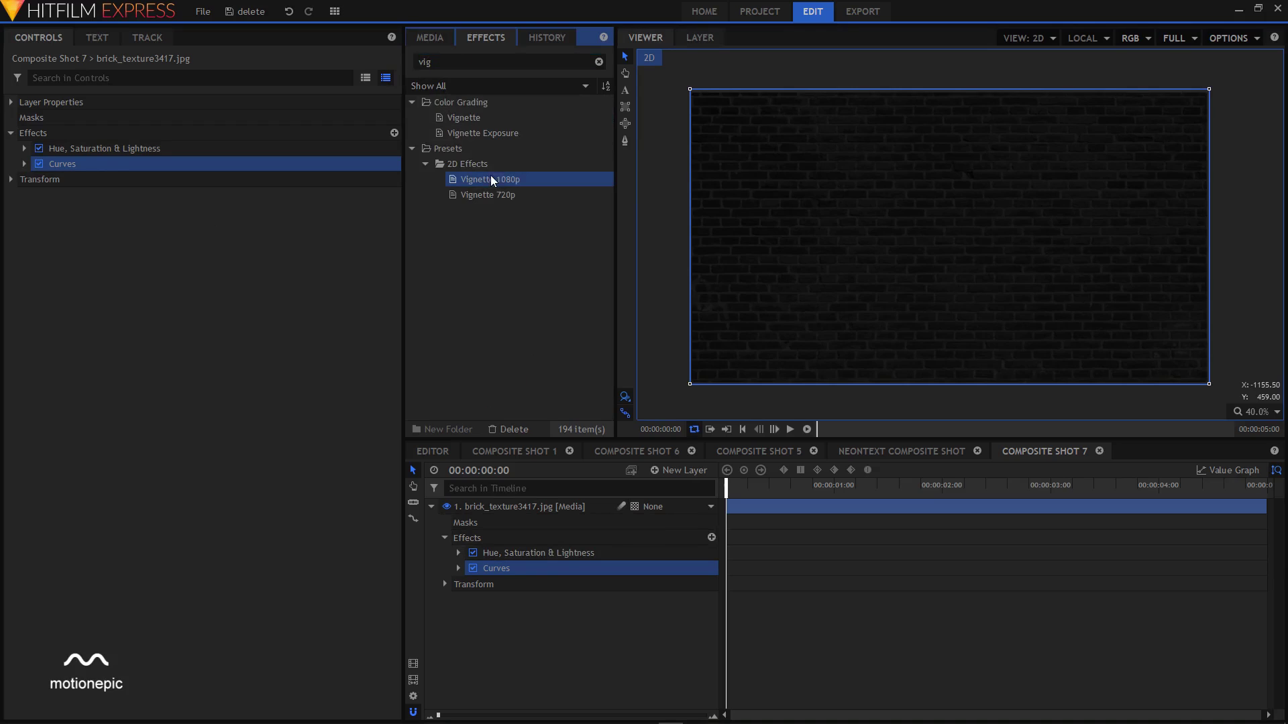
left_click_drag(490, 175, 522, 502)
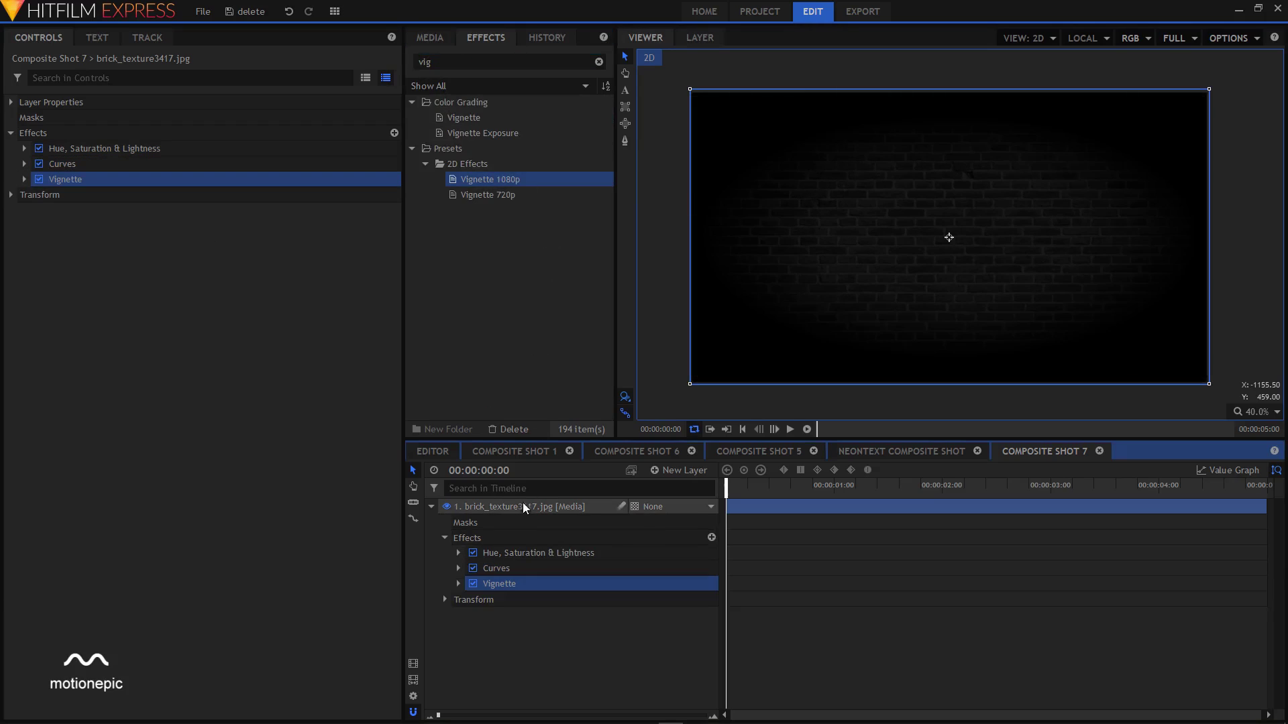
left_click(24, 179)
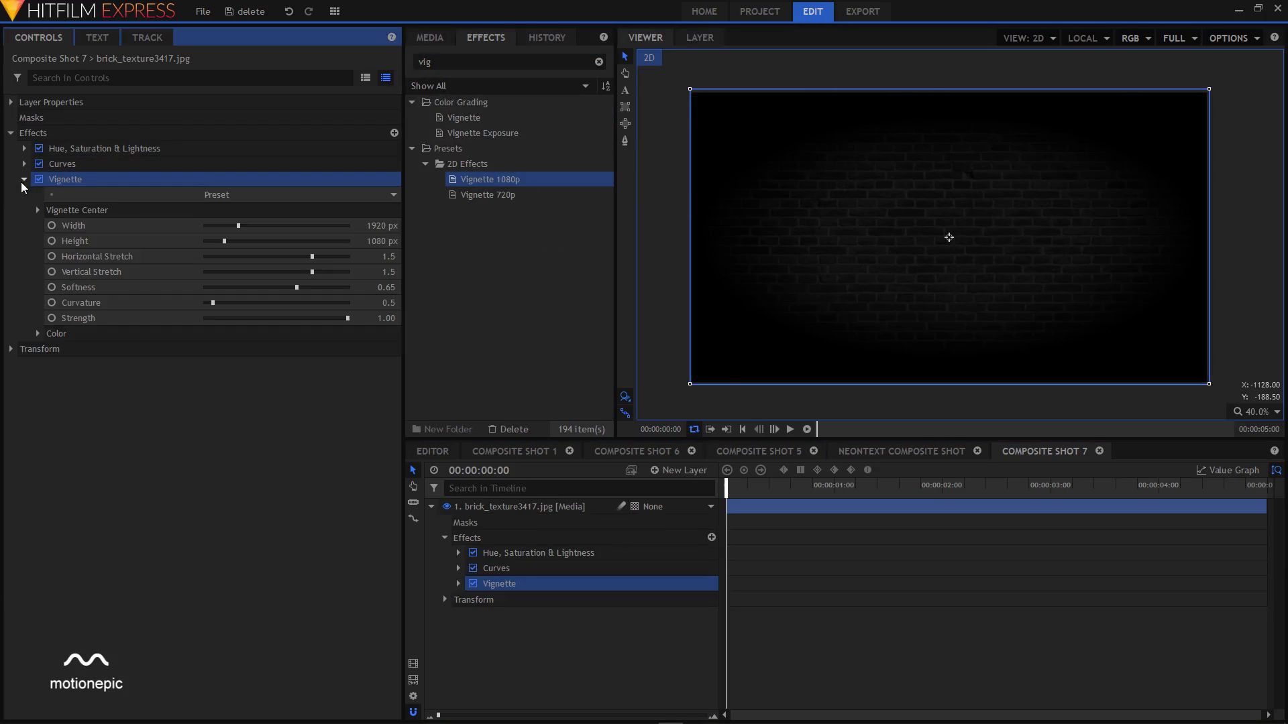
left_click(246, 197)
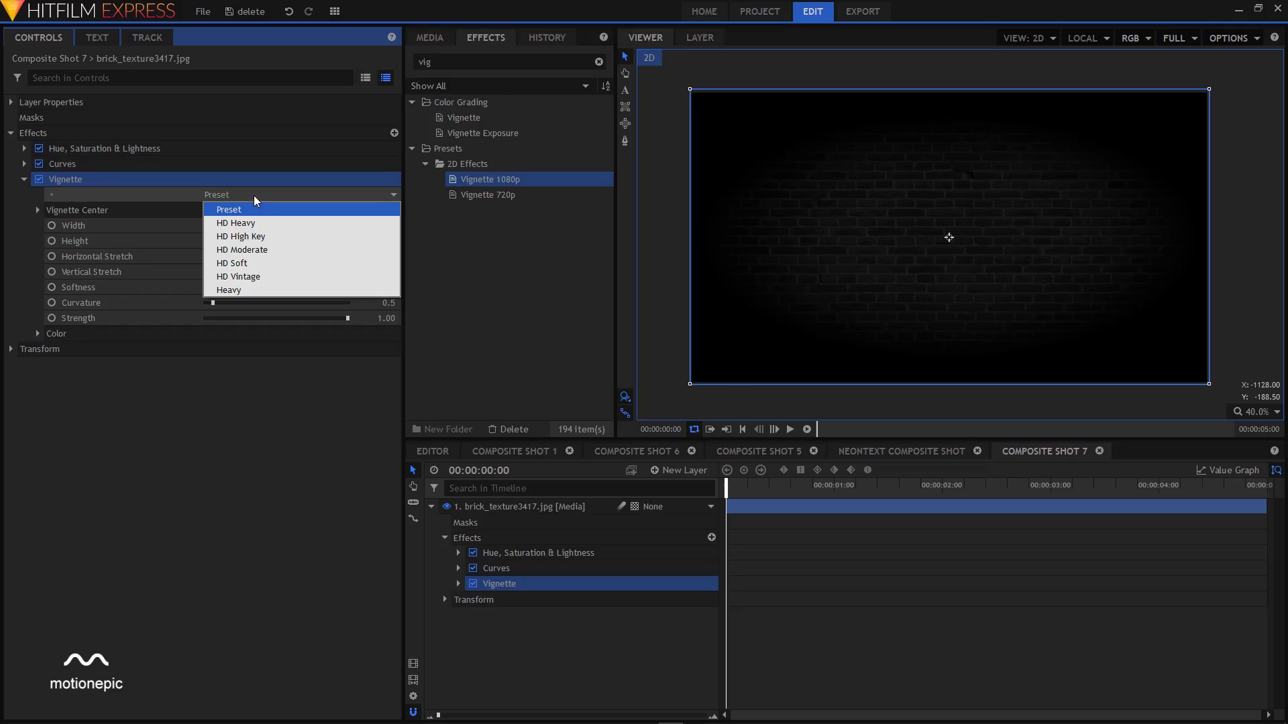
left_click(233, 289)
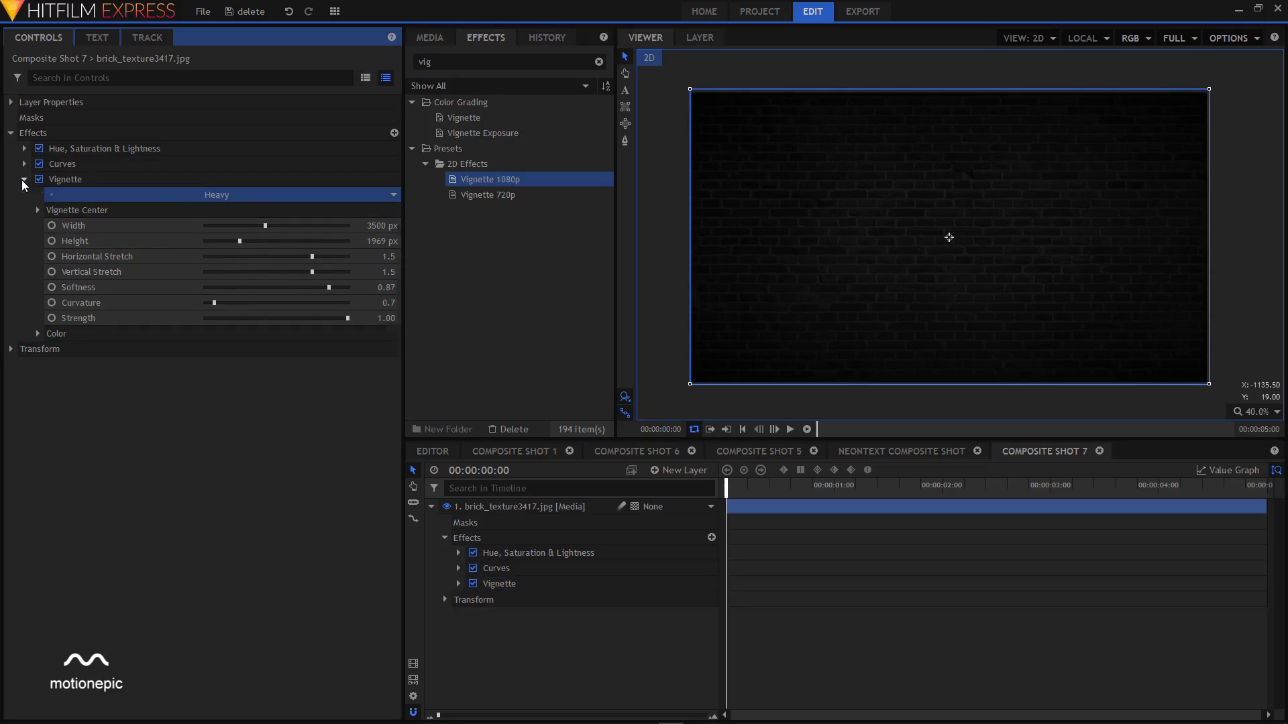
Step: Collapse the brick layer's properties and create a new text layer sized 1920 by 400
left_click(11, 133)
left_click(431, 506)
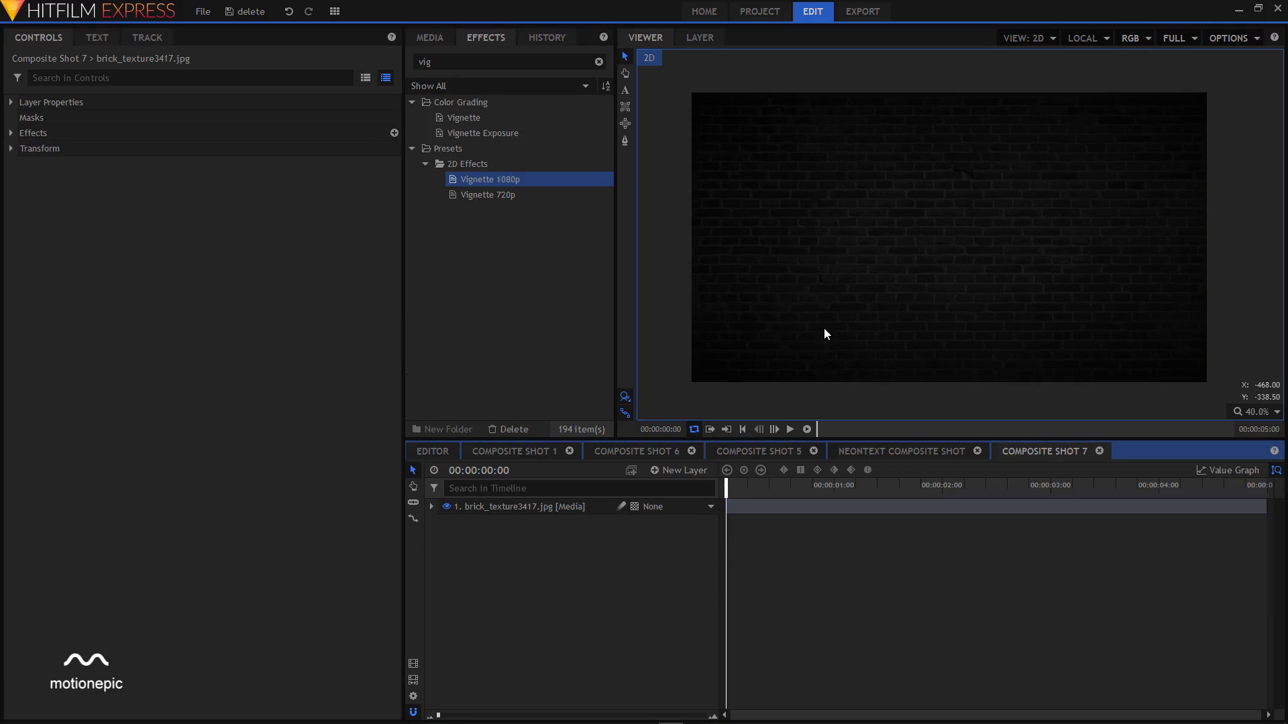
left_click(680, 470)
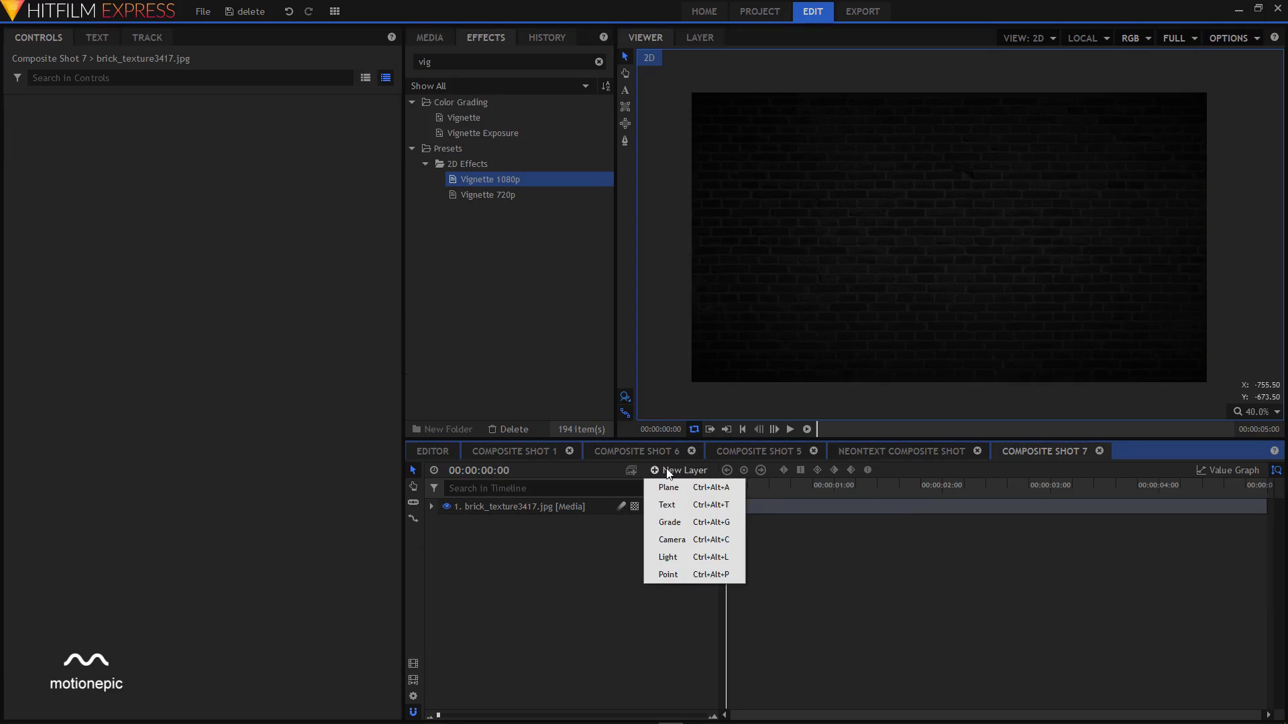
left_click(667, 507)
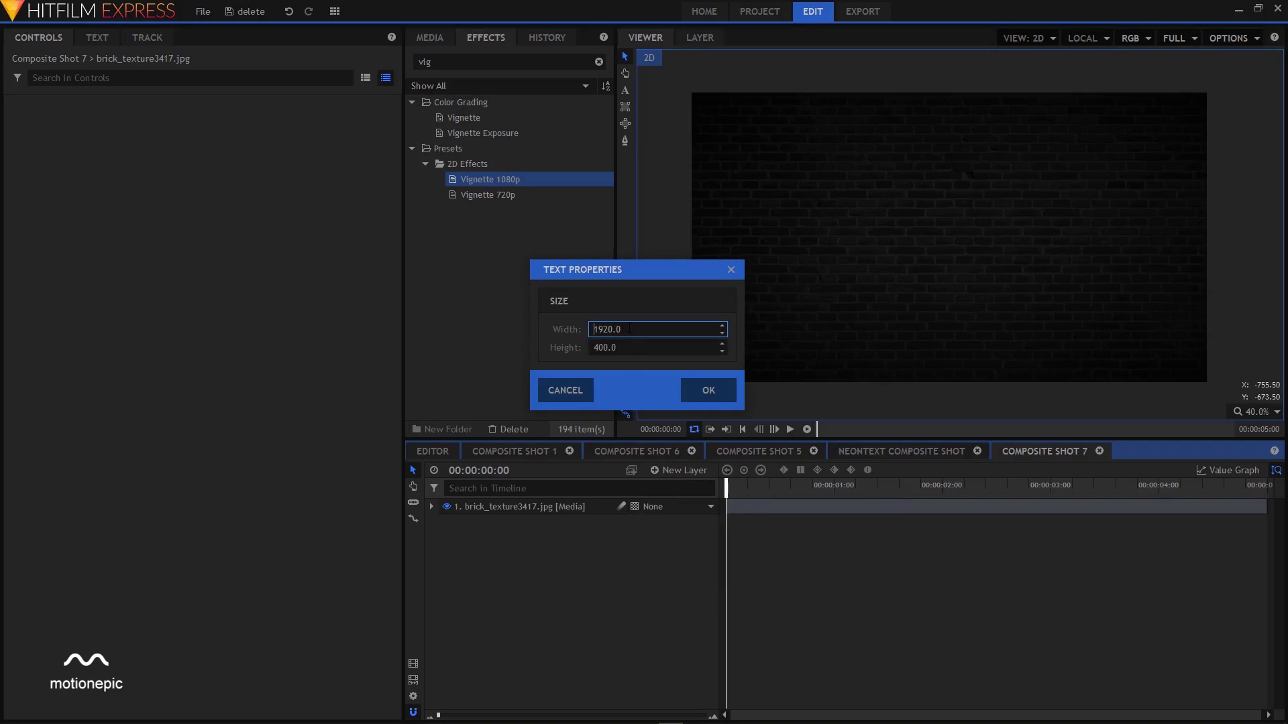
left_click_drag(629, 329, 537, 331)
left_click_drag(637, 349, 526, 352)
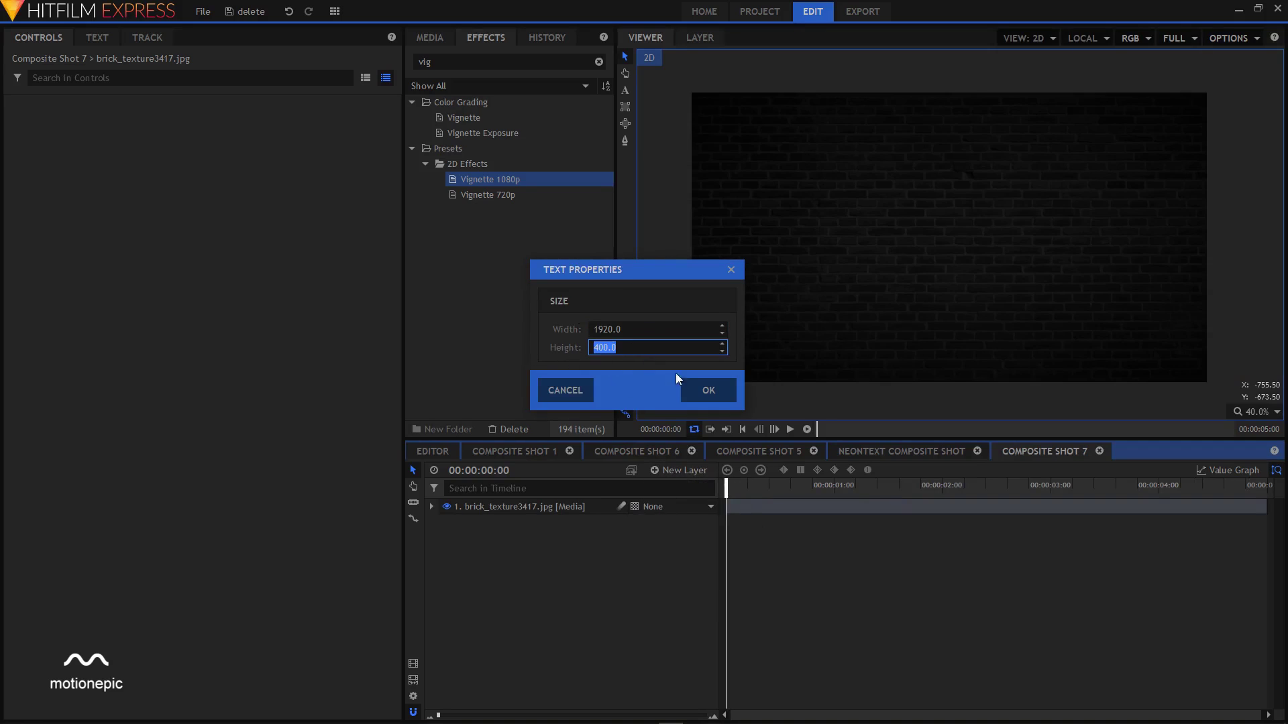
left_click(715, 394)
Step: Write NEON in the new text layer, shorten it to the single letter N, and select that letter
left_click(629, 91)
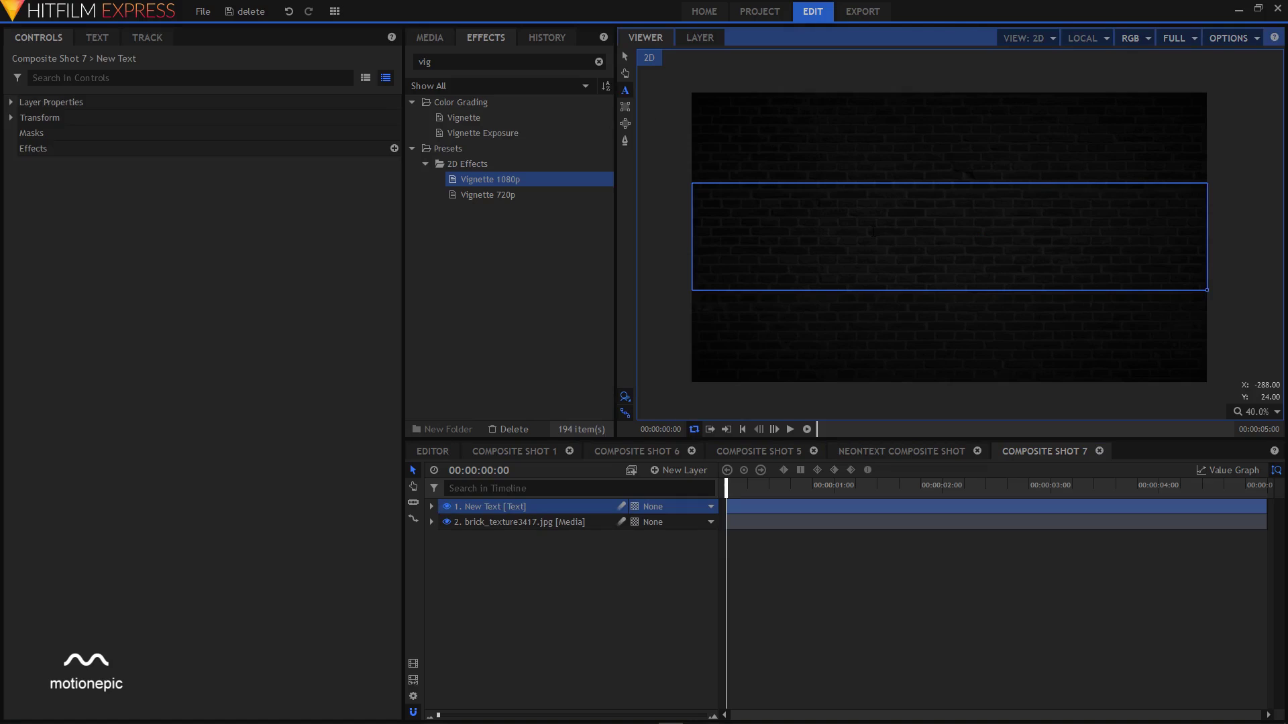
type("NEON")
scroll(709, 187, "up", 2)
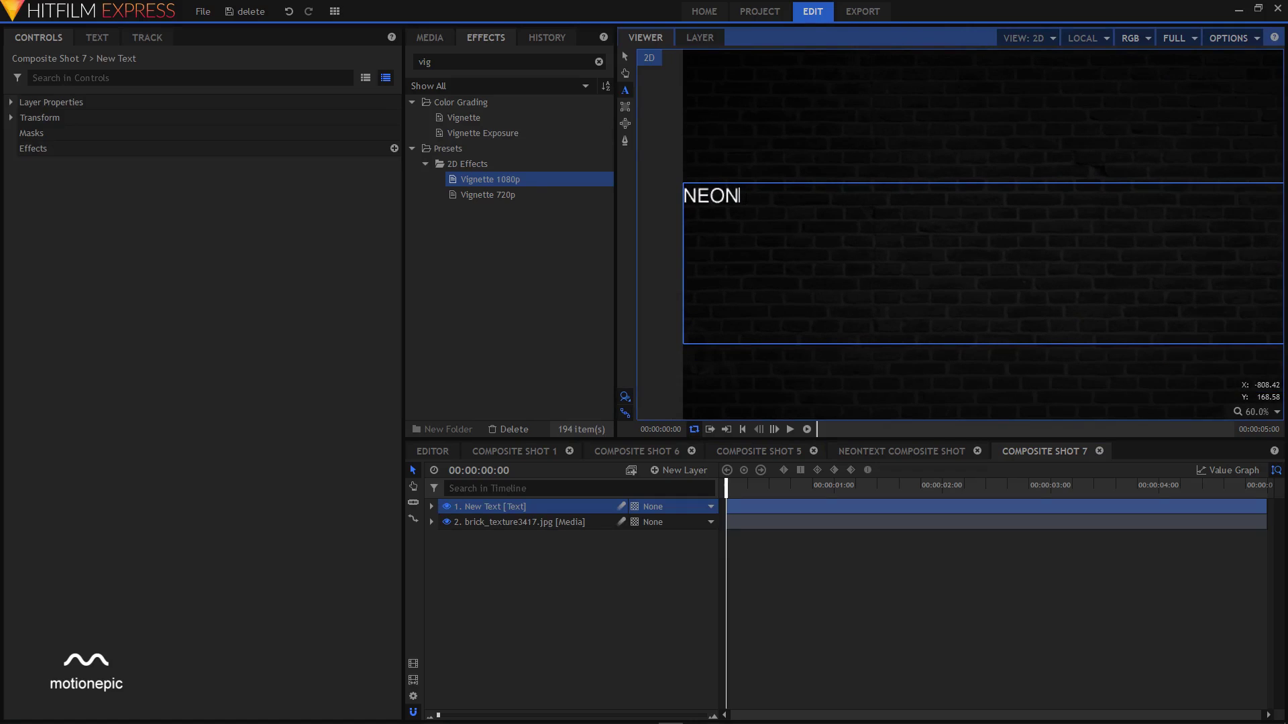
left_click_drag(740, 195, 698, 195)
key("BackSpace")
left_click_drag(696, 196, 684, 195)
scroll(854, 314, "down", 2)
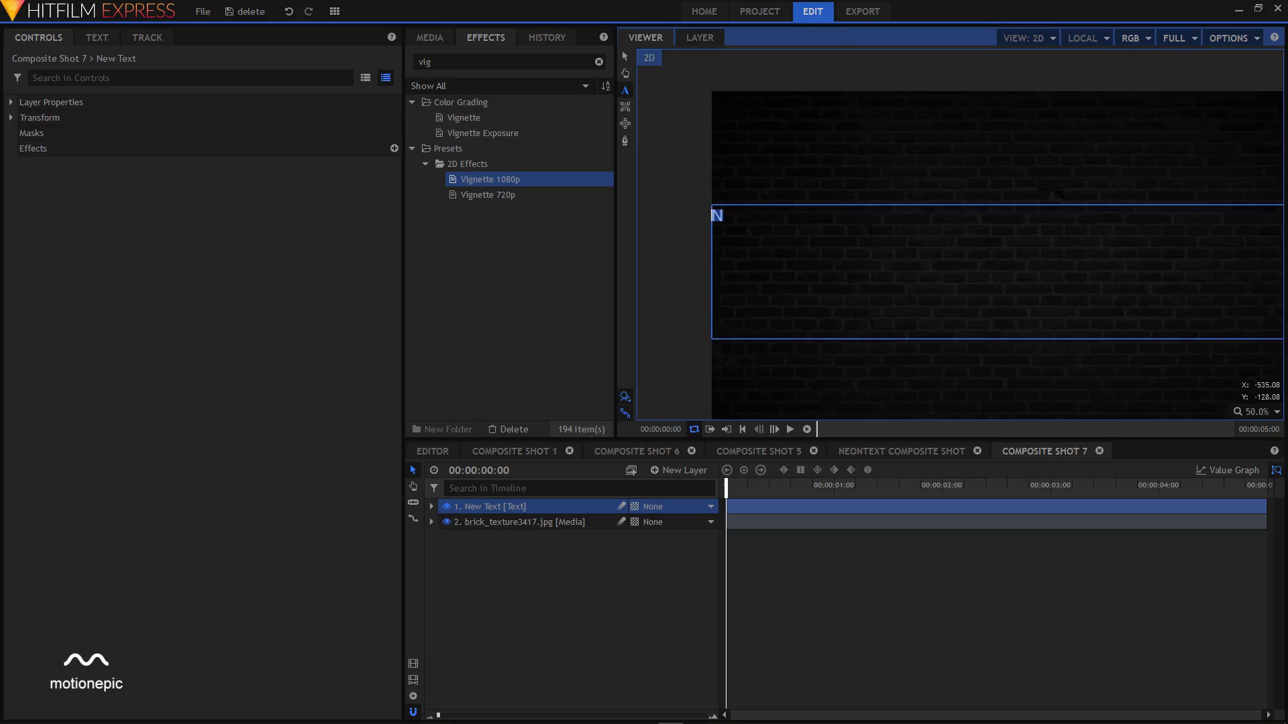
Step: Set the letter N to font size 300 in the Moon Bold font
left_click(100, 38)
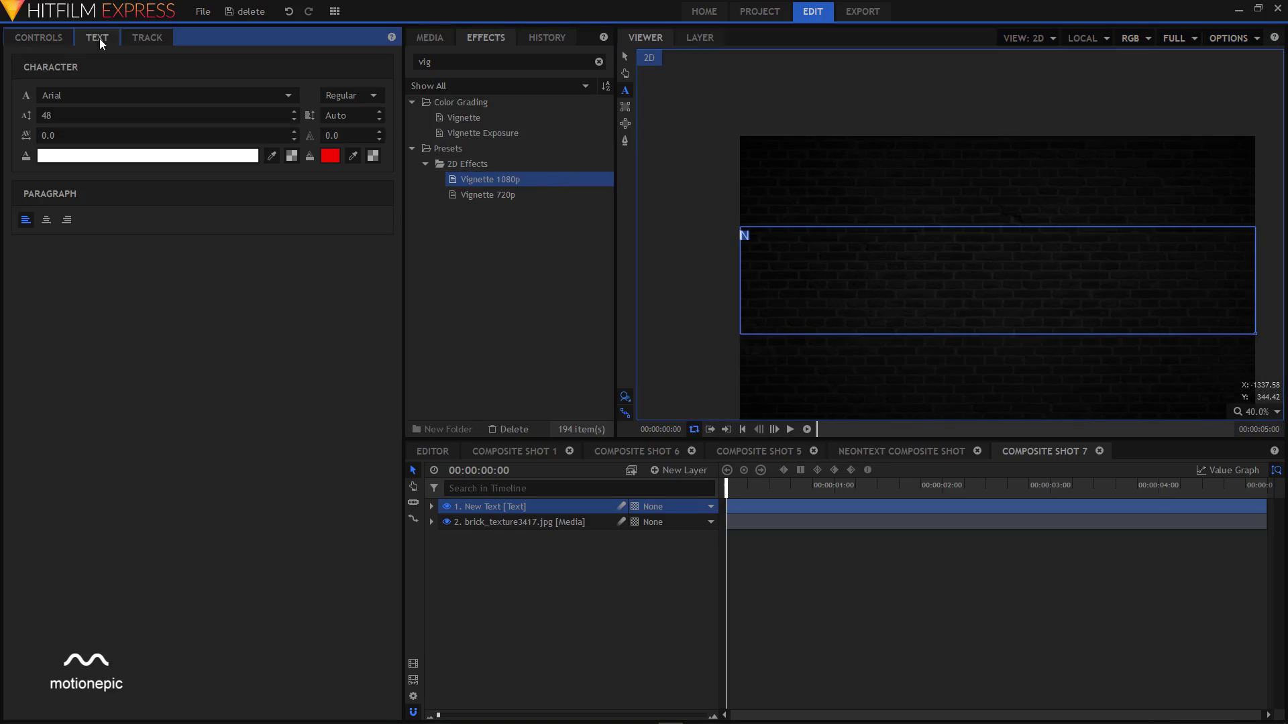
left_click(100, 115)
left_click_drag(100, 115, 228, 115)
left_click(62, 95)
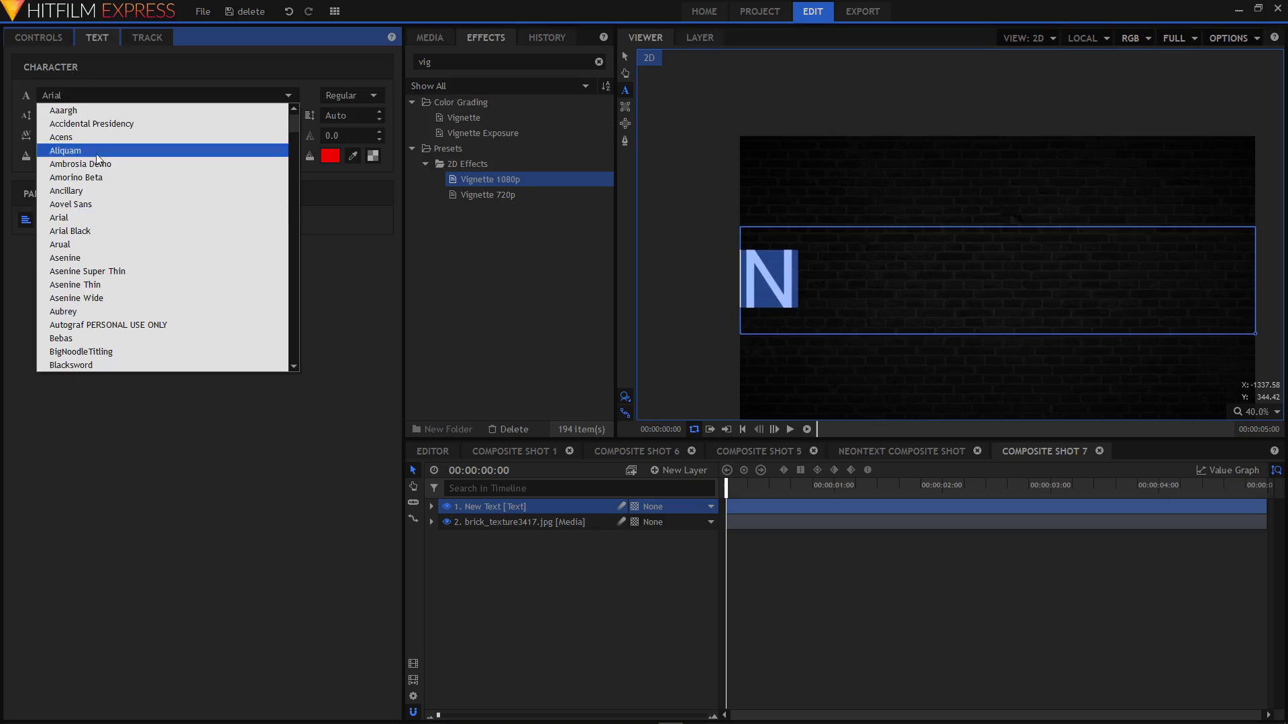
scroll(122, 247, "down", 20)
scroll(91, 257, "down", 1)
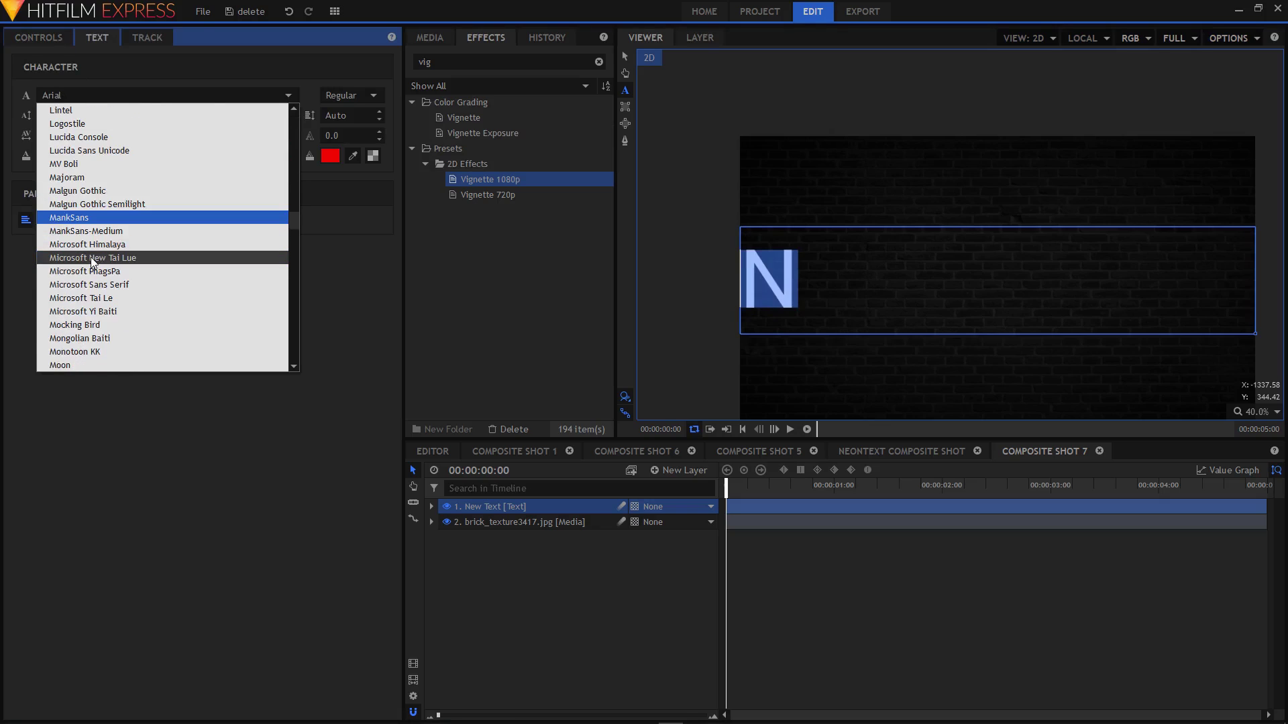
left_click(70, 365)
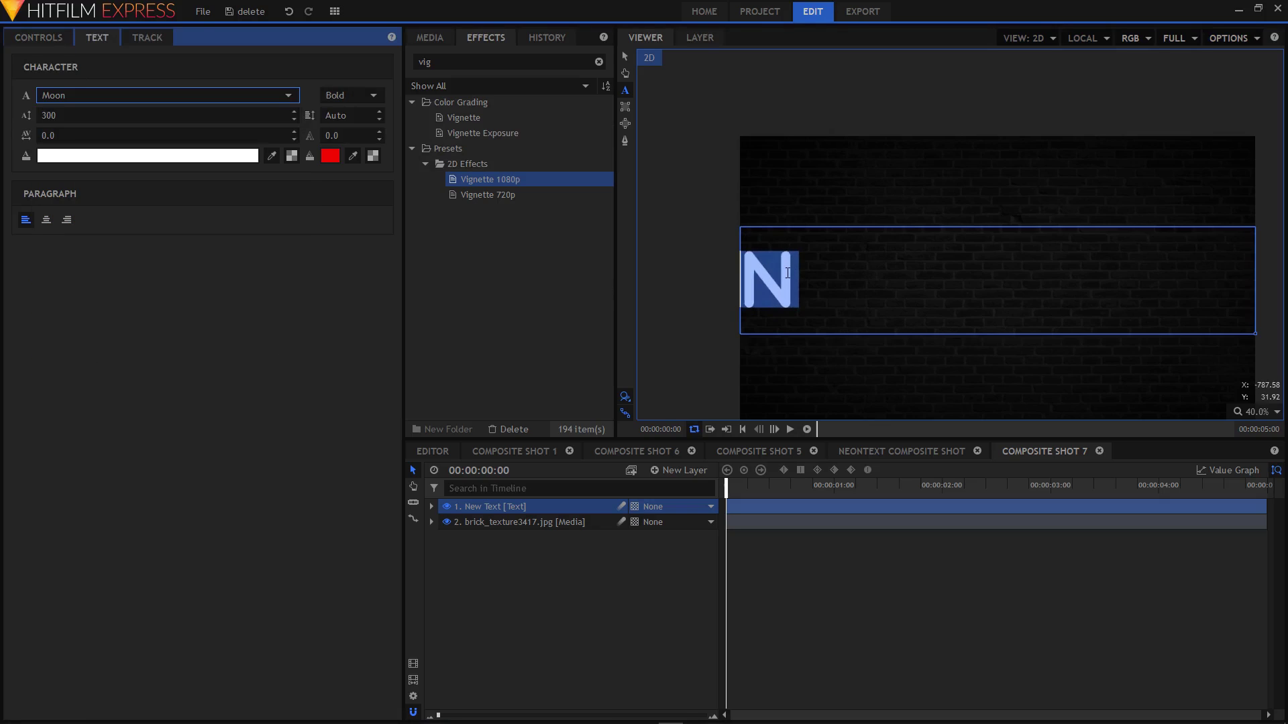
left_click(626, 54)
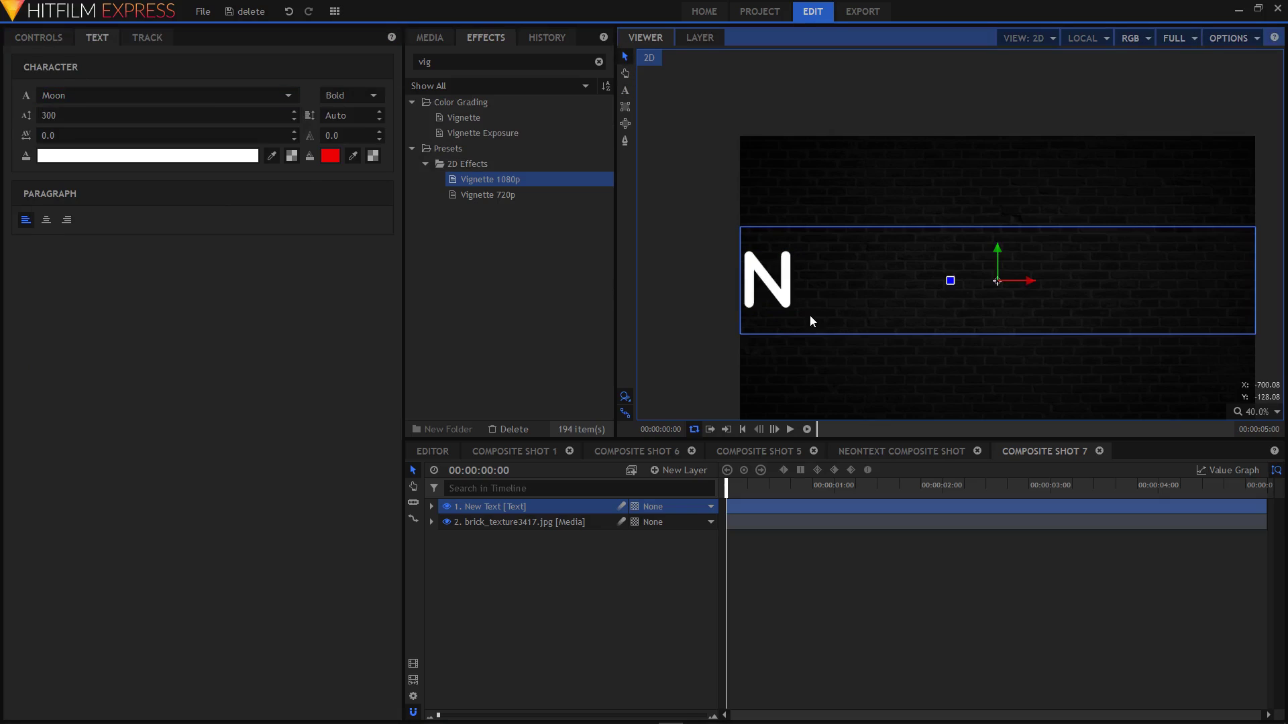
Step: Give the letter N an outline 12 wide in purple #aa55ff
scroll(772, 280, "up", 3)
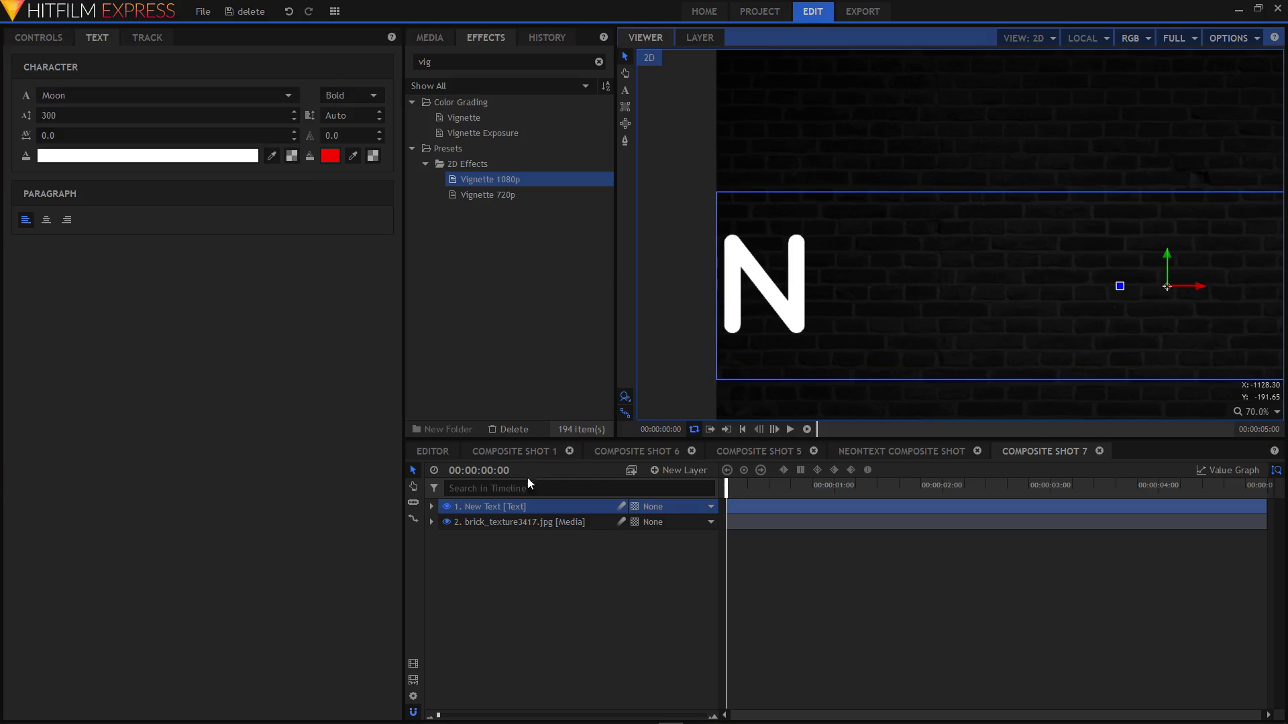
left_click(485, 507)
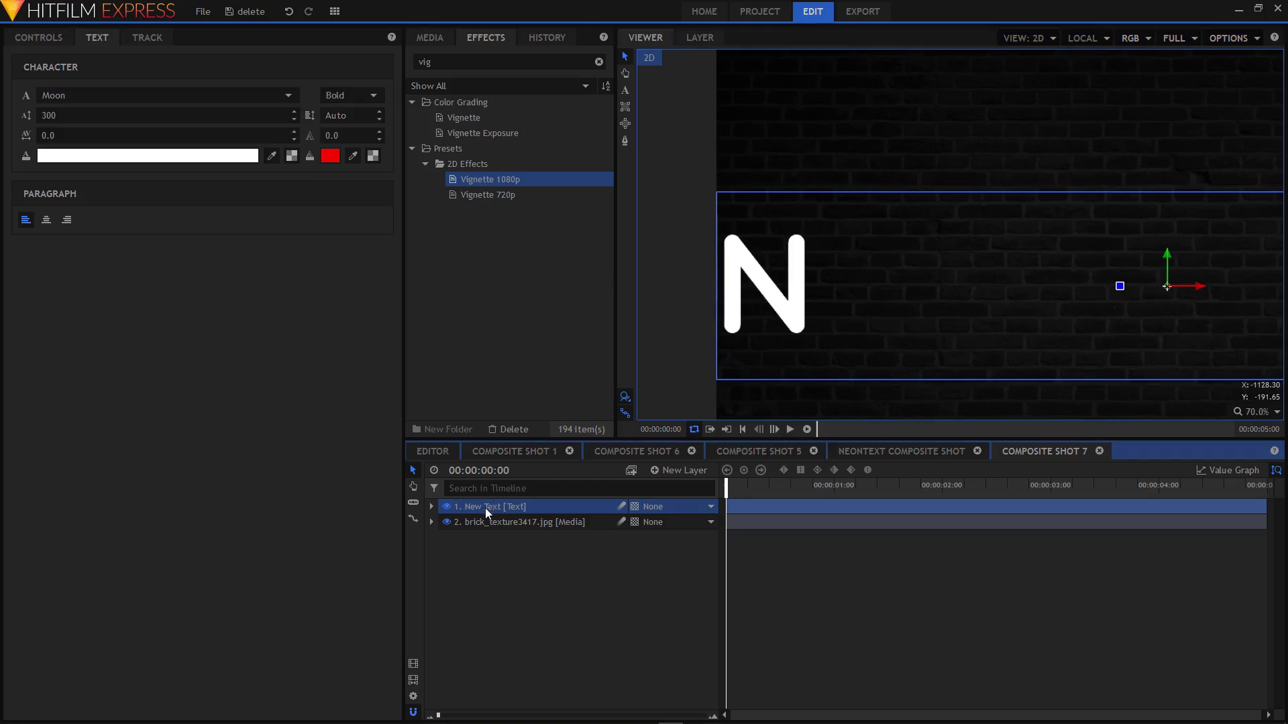
left_click(625, 90)
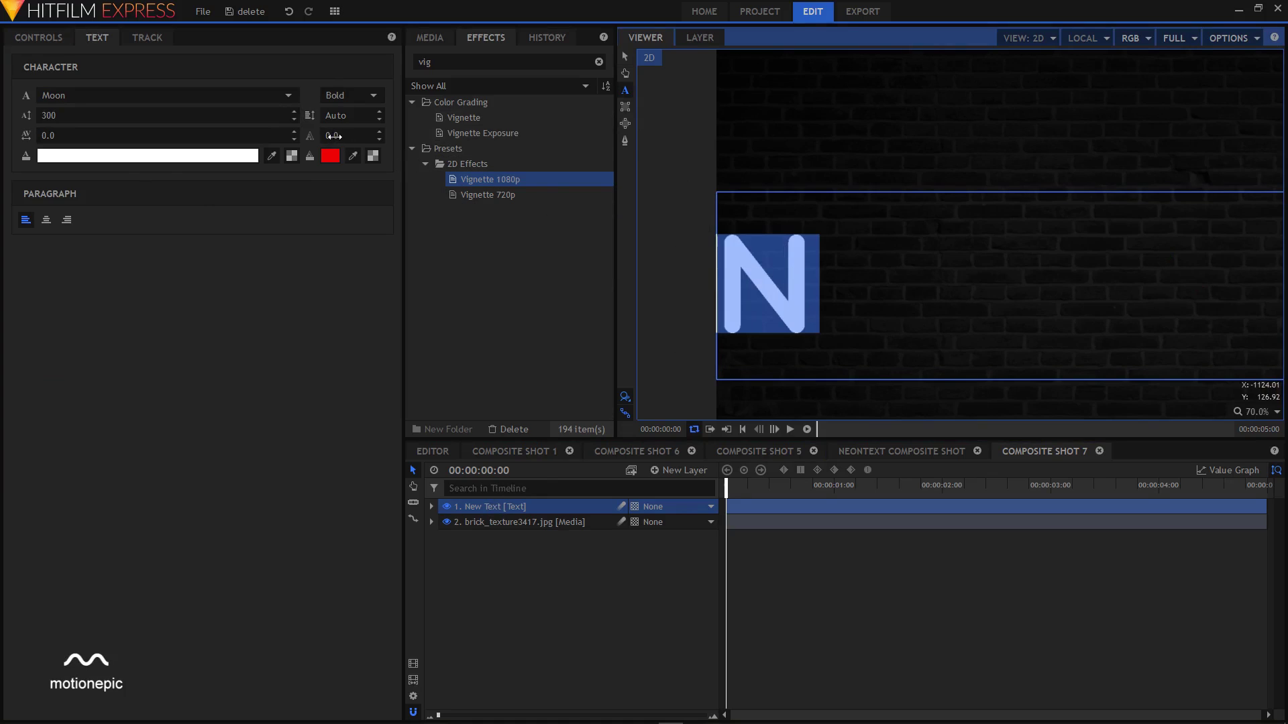
left_click_drag(333, 137, 353, 136)
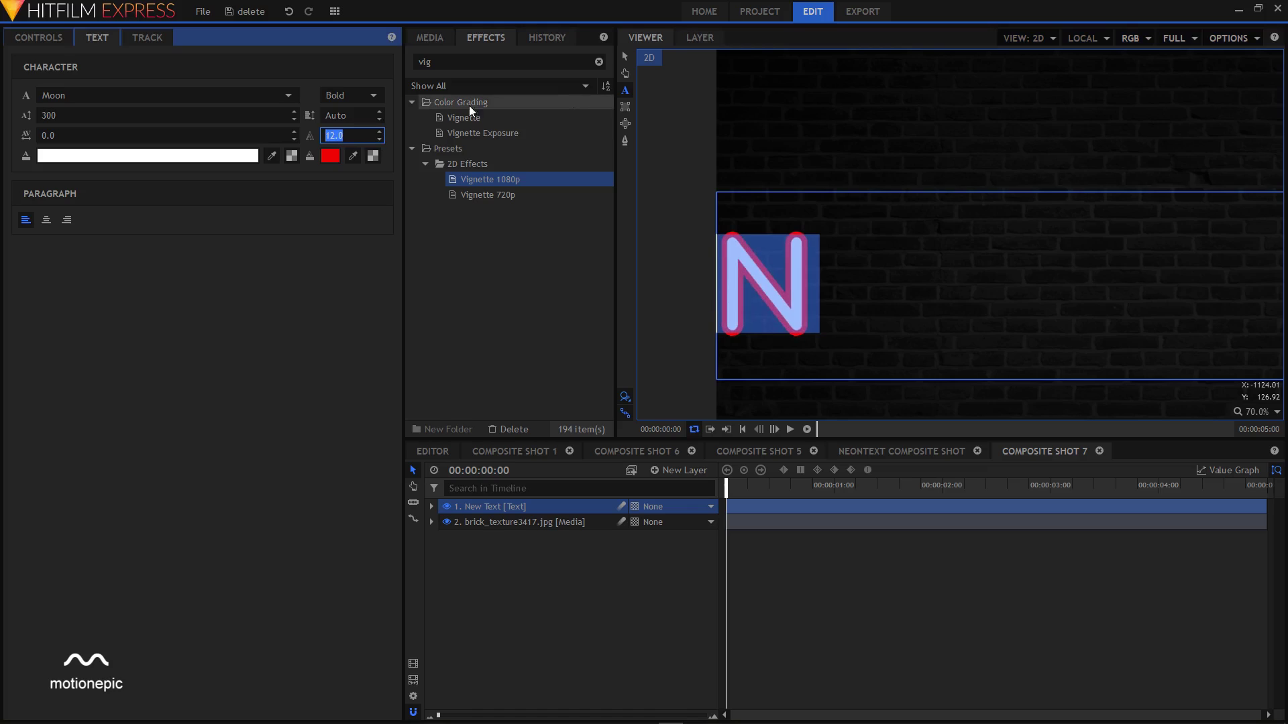
left_click(335, 155)
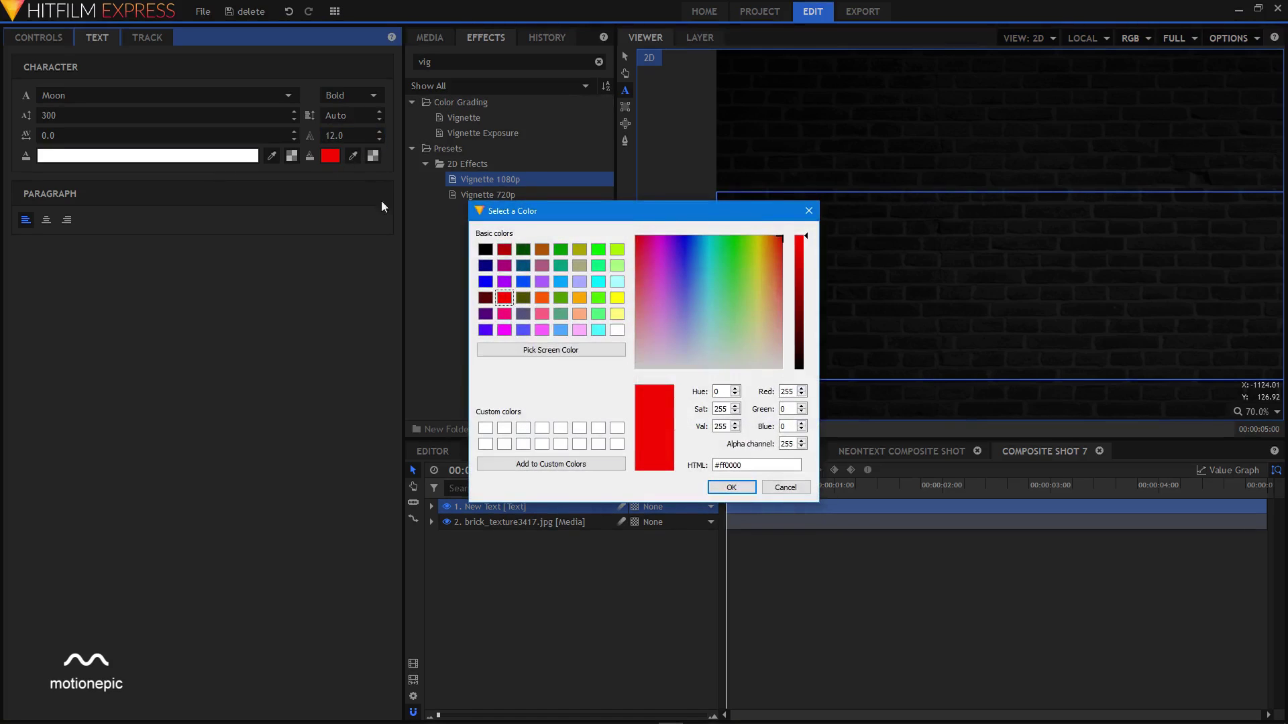
left_click(544, 282)
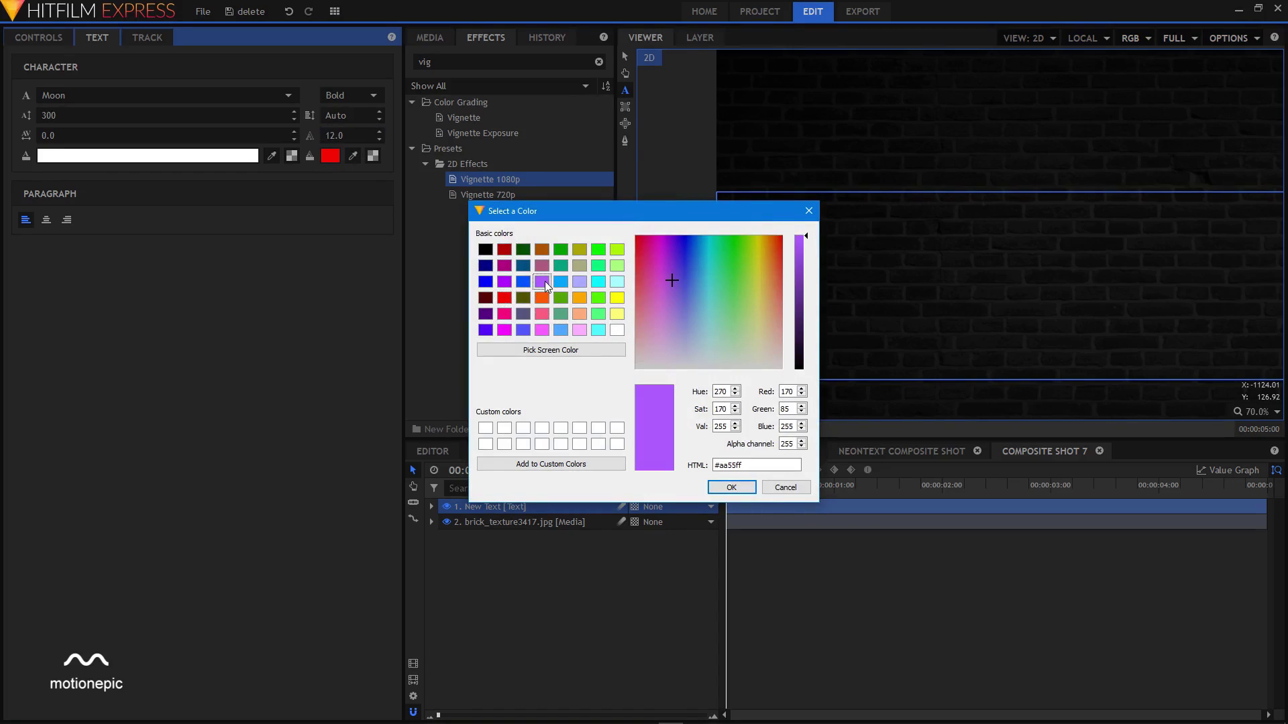
left_click(731, 487)
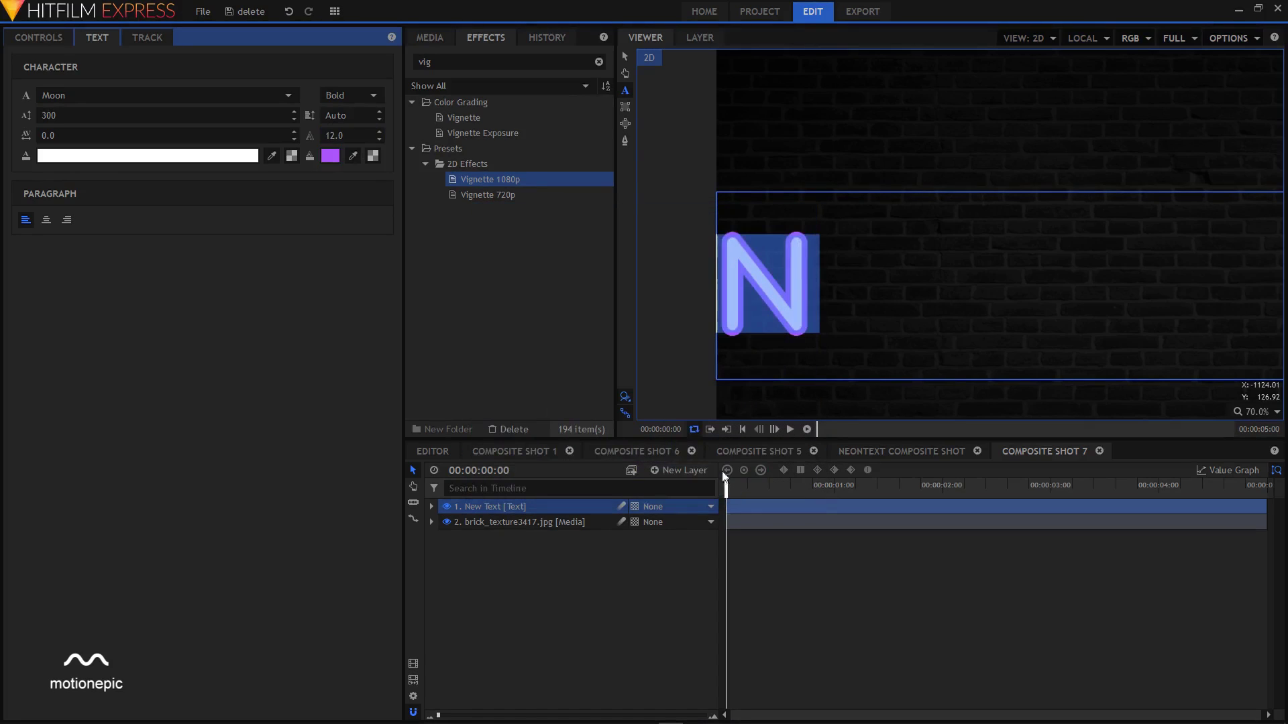
left_click(626, 57)
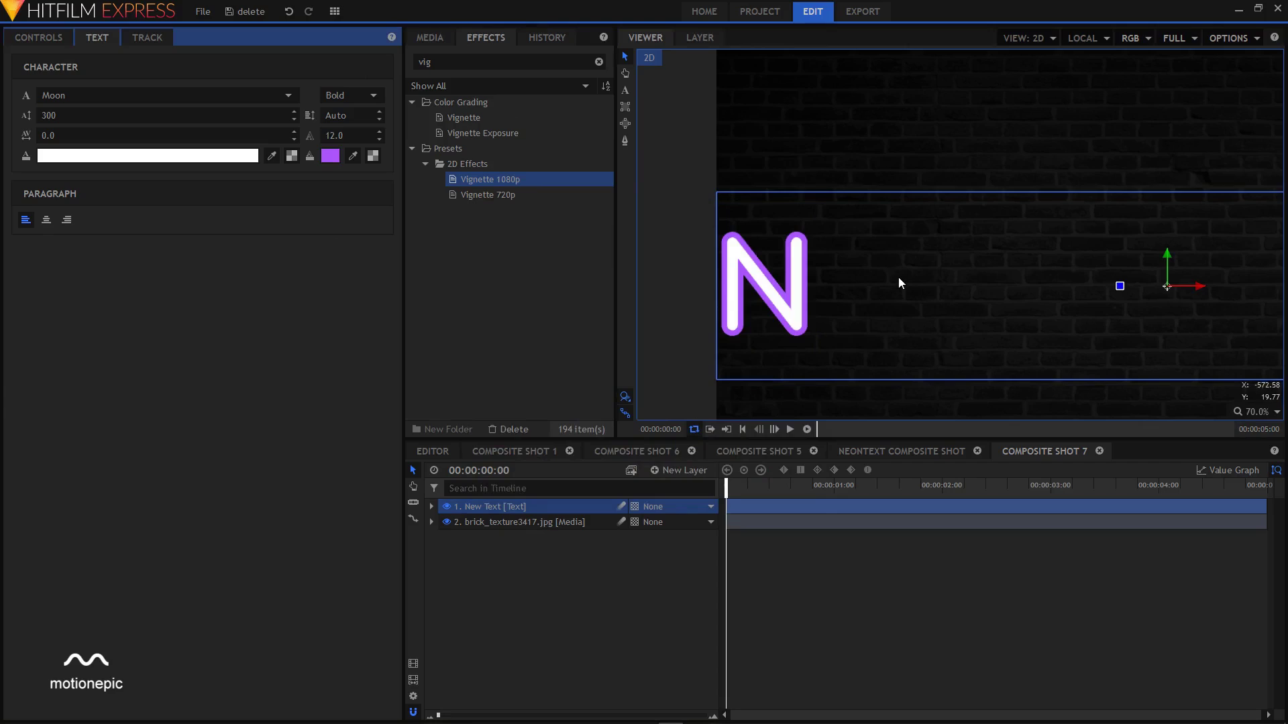
Step: Centre-align the letter N within its text box and deselect the layer
scroll(899, 277, "down", 1)
left_click(626, 90)
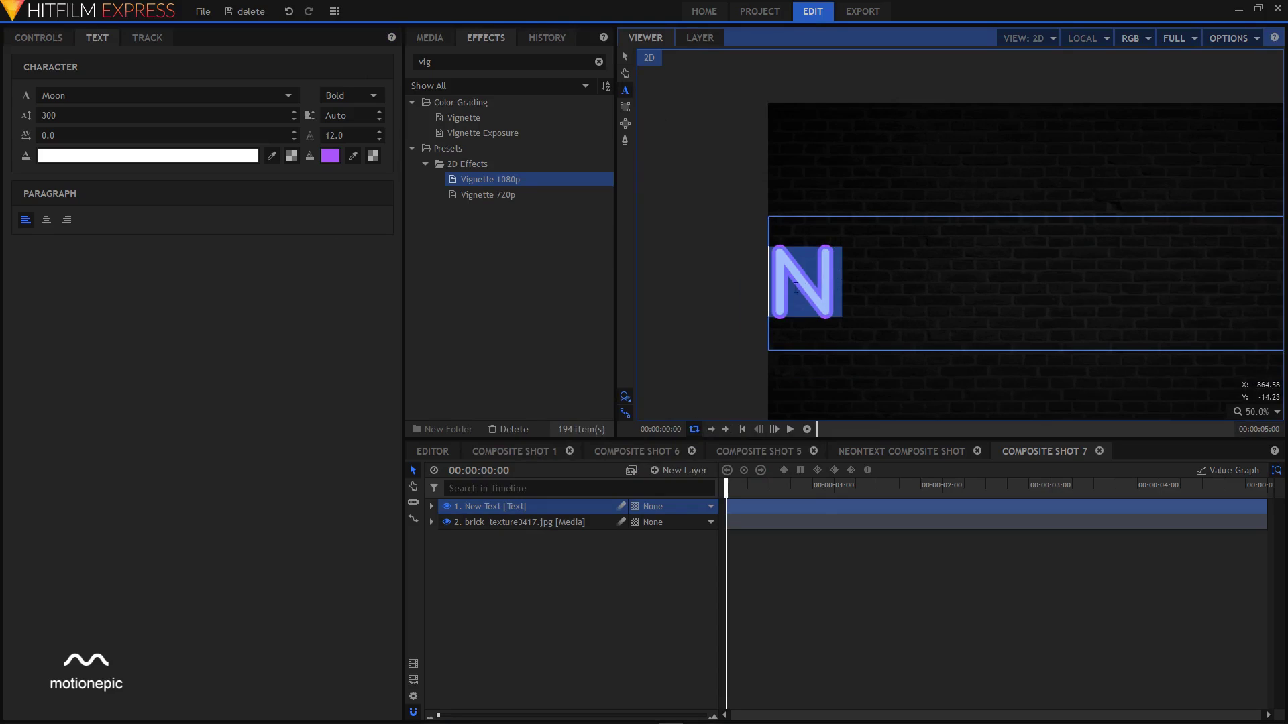
left_click(46, 220)
left_click(623, 56)
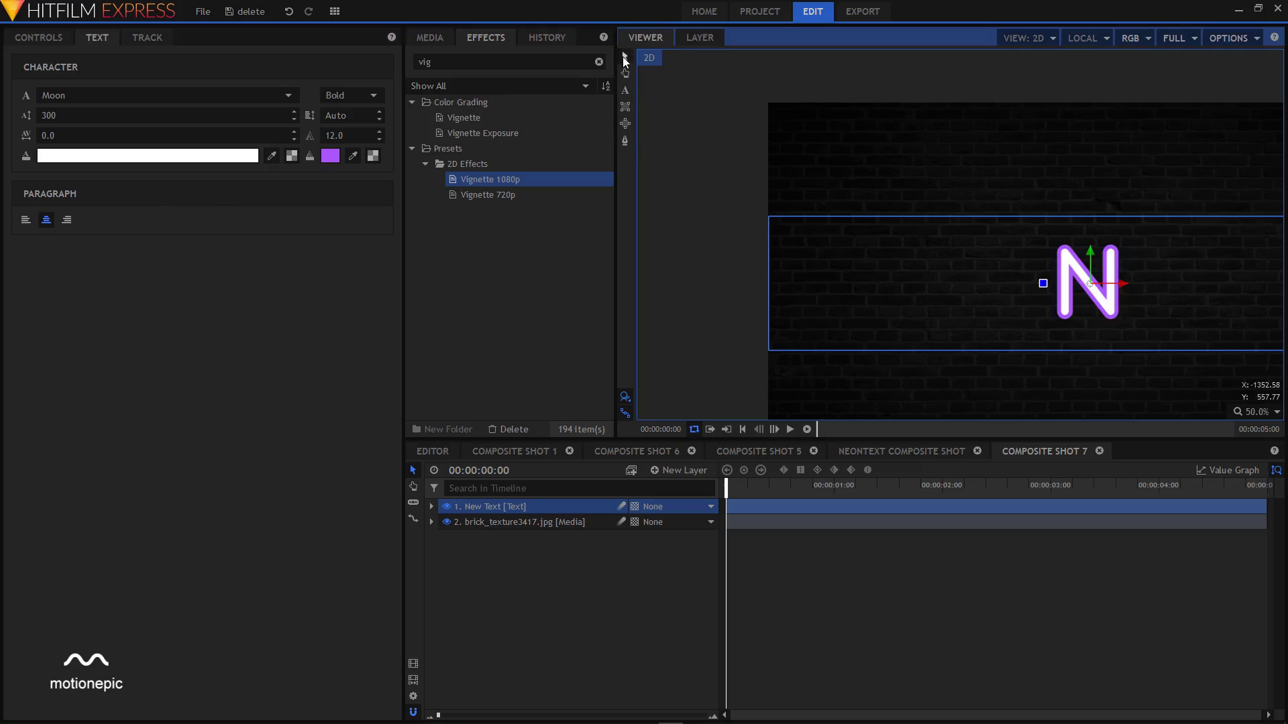
left_click(571, 561)
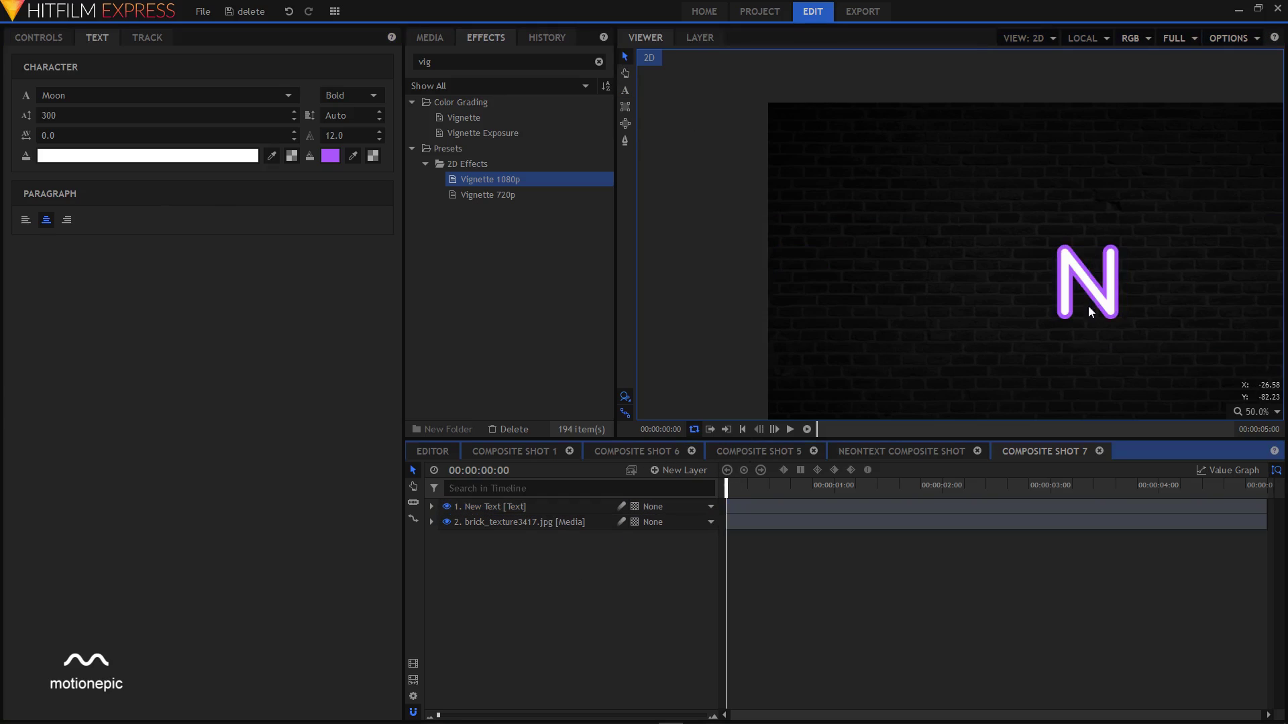
left_click_drag(1059, 328, 884, 286)
scroll(943, 283, "down", 2)
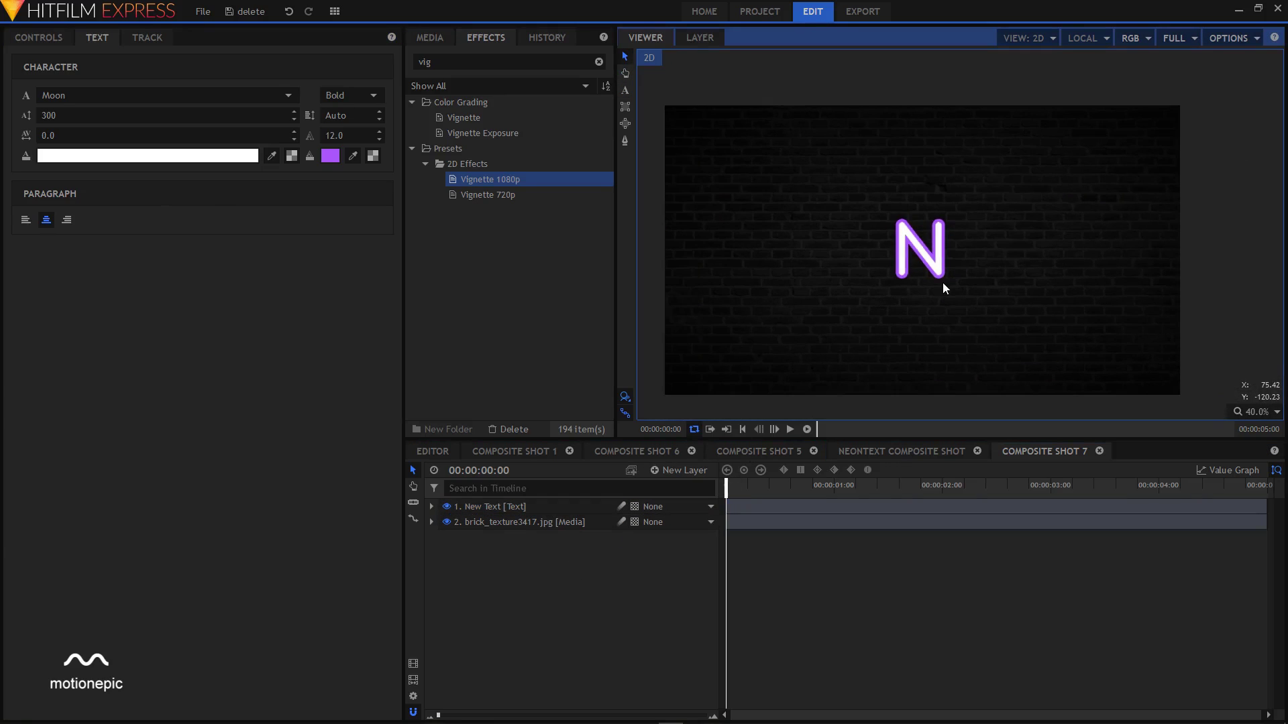
Step: Rename the text layer to N
left_click(679, 468)
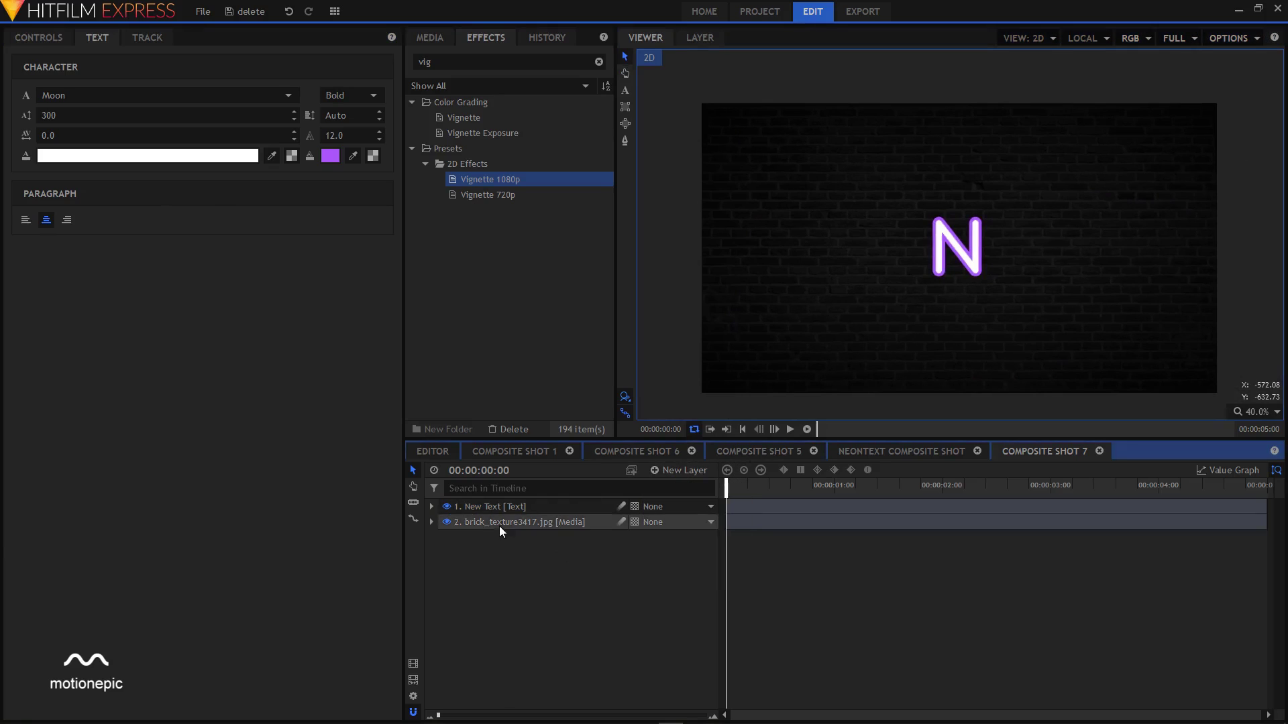
left_click(490, 507)
right_click(490, 506)
left_click(519, 462)
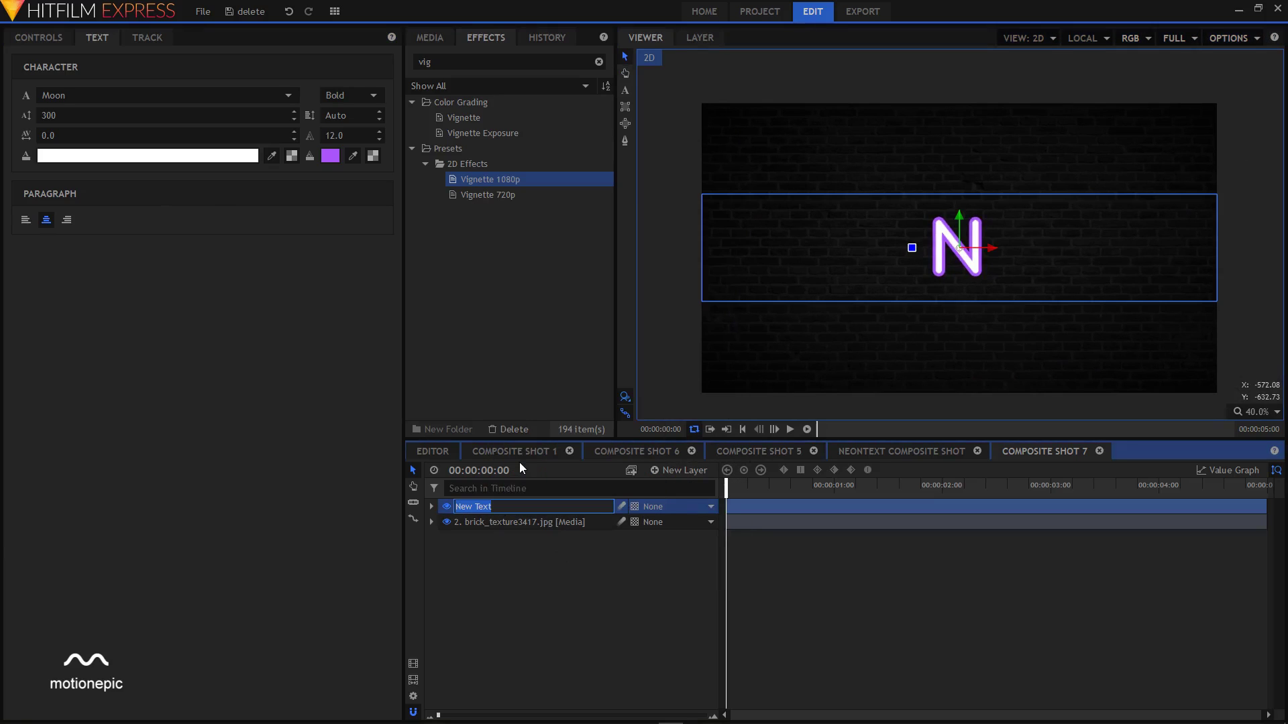
type("N")
key("Return")
Step: Add a second text layer at the default size and write the letter E in it with the same styling
left_click(680, 469)
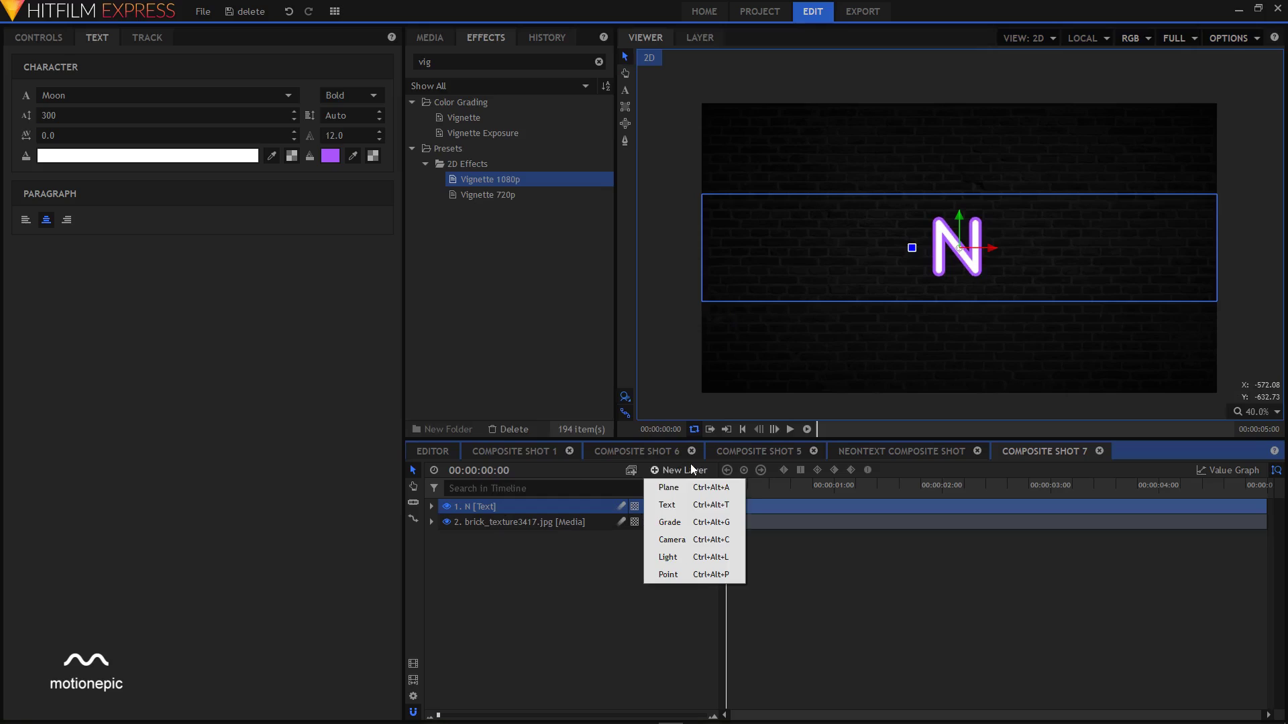
left_click(685, 504)
left_click(708, 391)
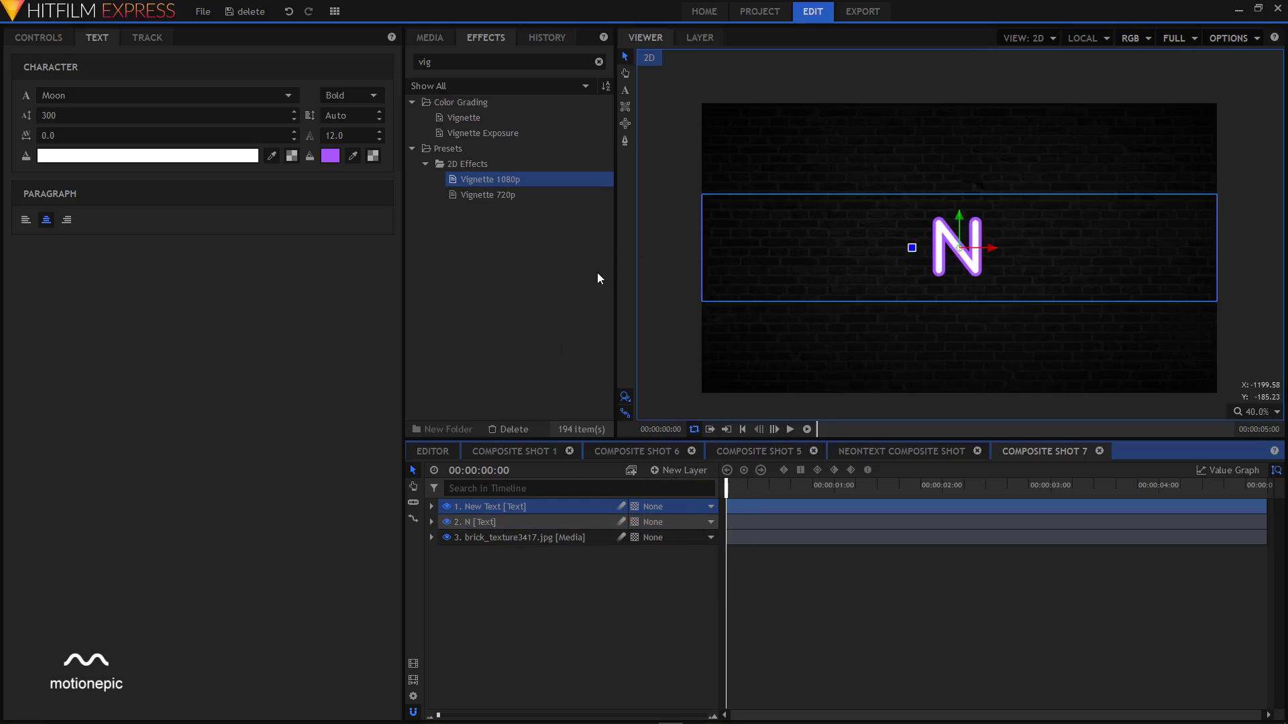
left_click(630, 93)
left_click(625, 91)
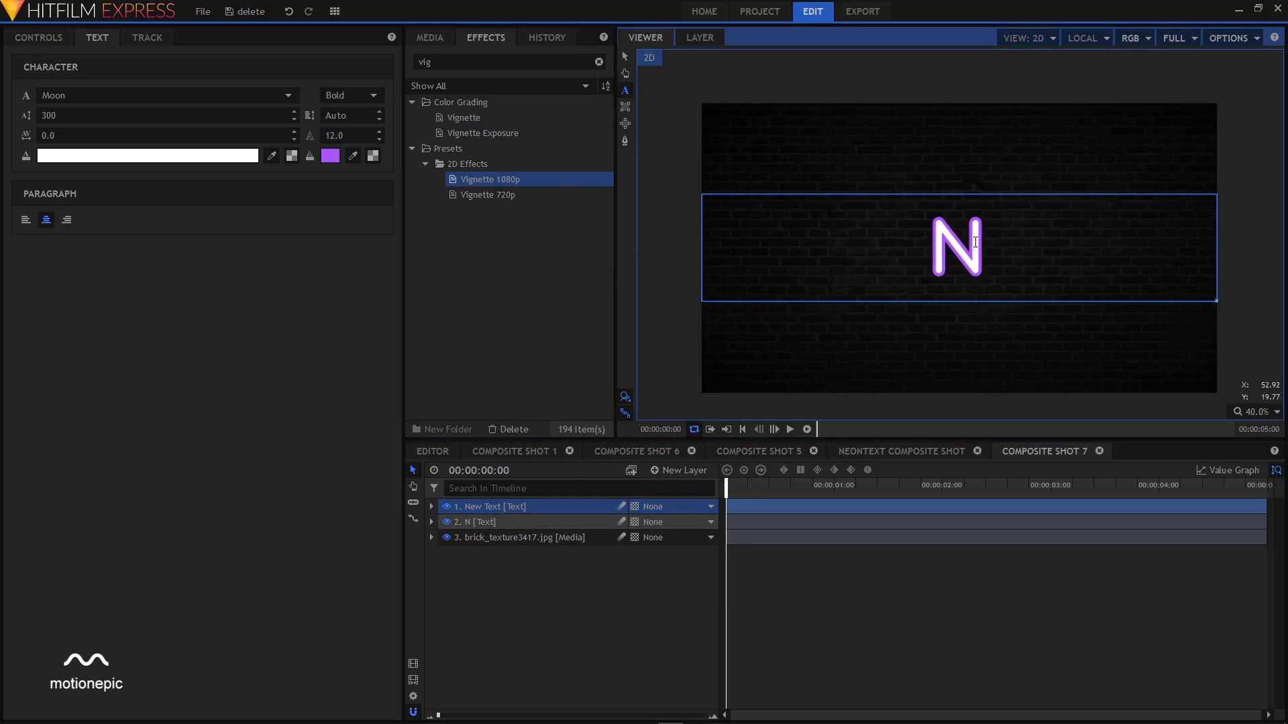
left_click(976, 242)
type("E")
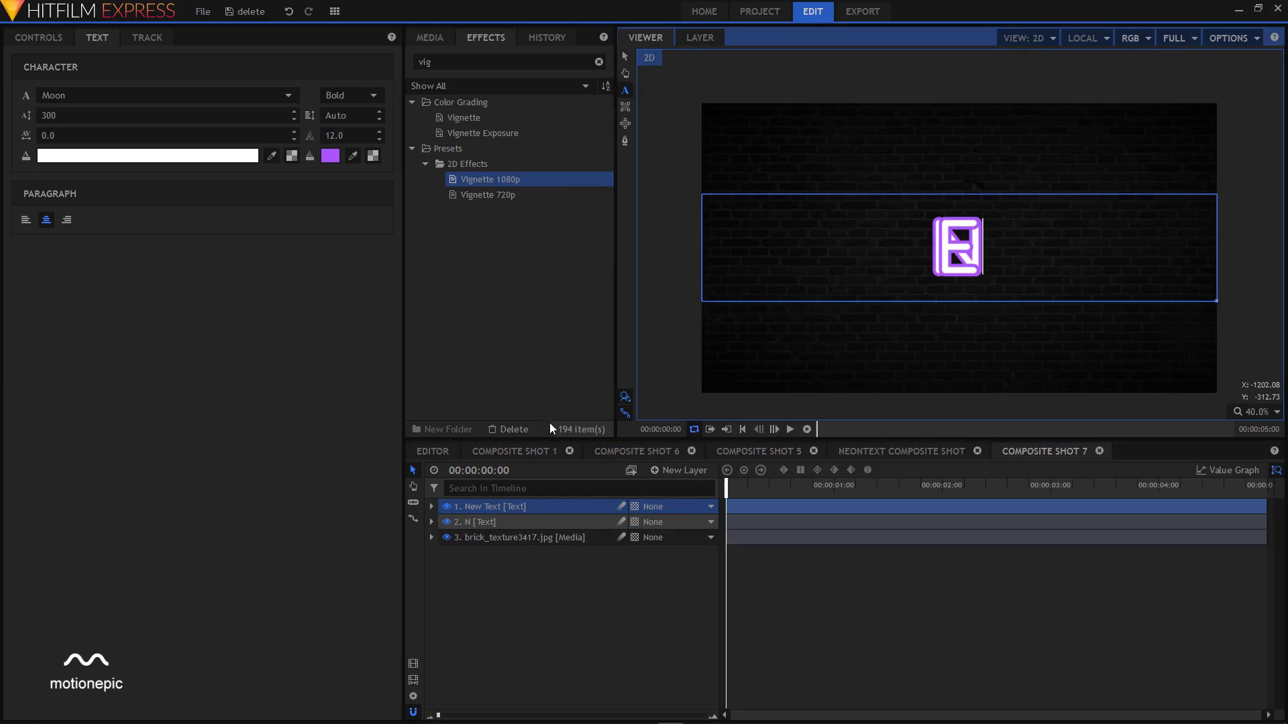
key("ctrl+a")
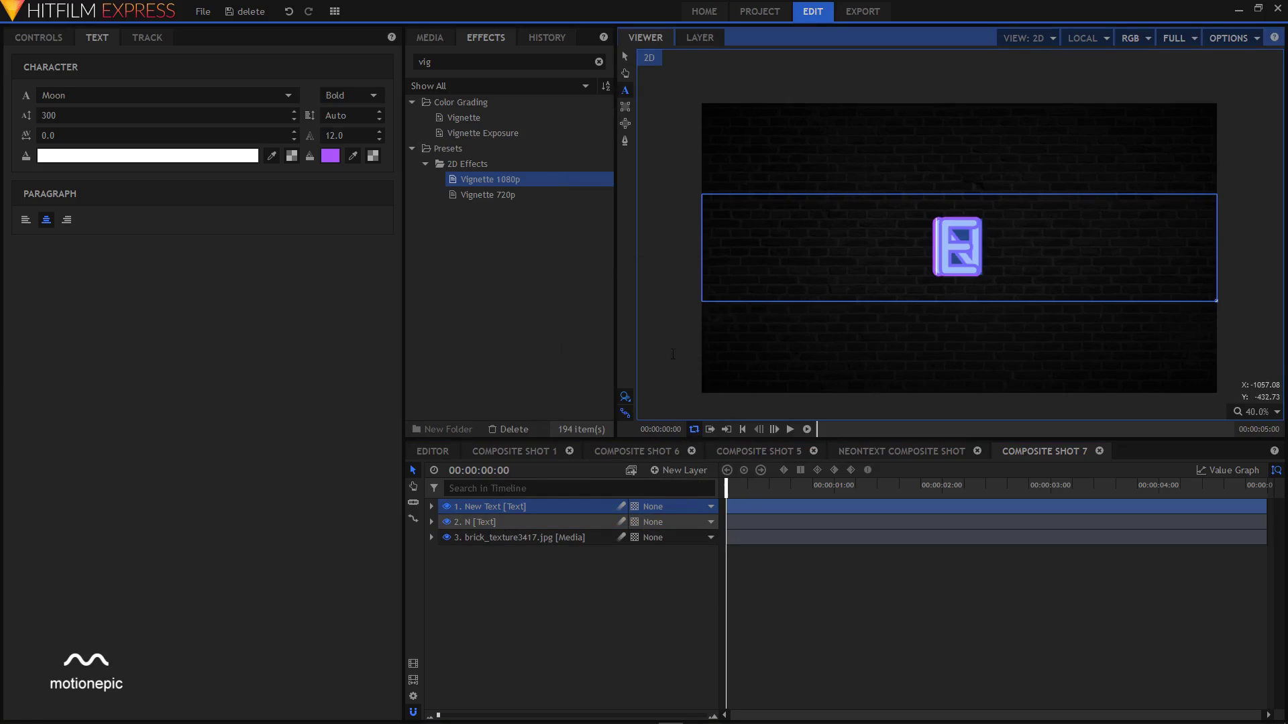
left_click(627, 57)
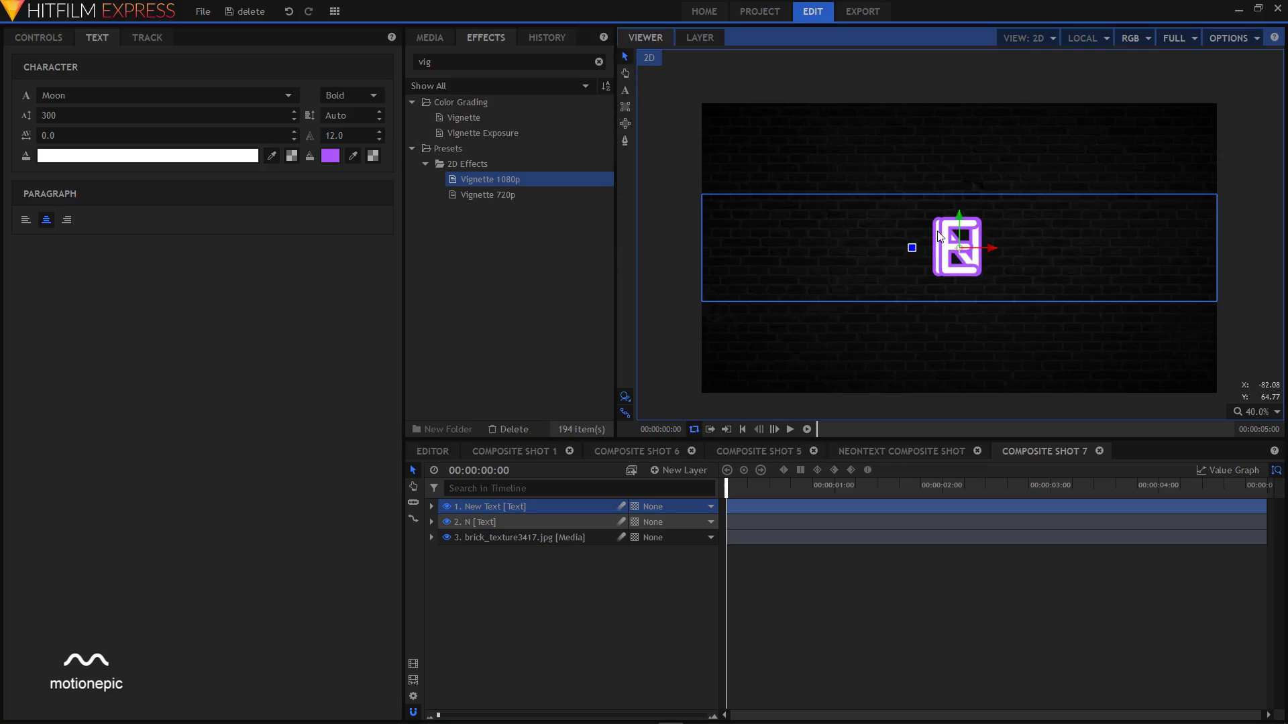
Step: Move the letter E horizontally to sit just right of the N and rename its layer to E
left_click_drag(988, 244, 1037, 249)
right_click(507, 507)
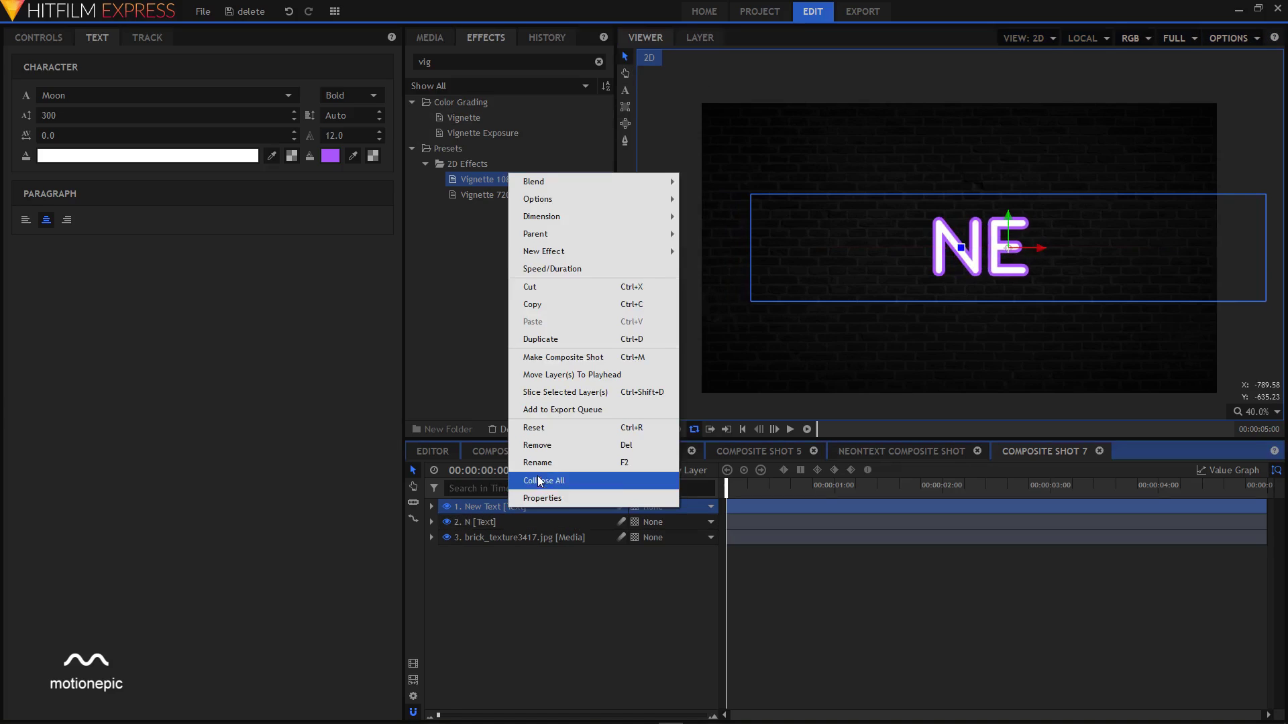
left_click(540, 461)
type("E")
key("Return")
Step: Add a third text layer at the default size and write the letter O in it with the same styling
left_click(675, 470)
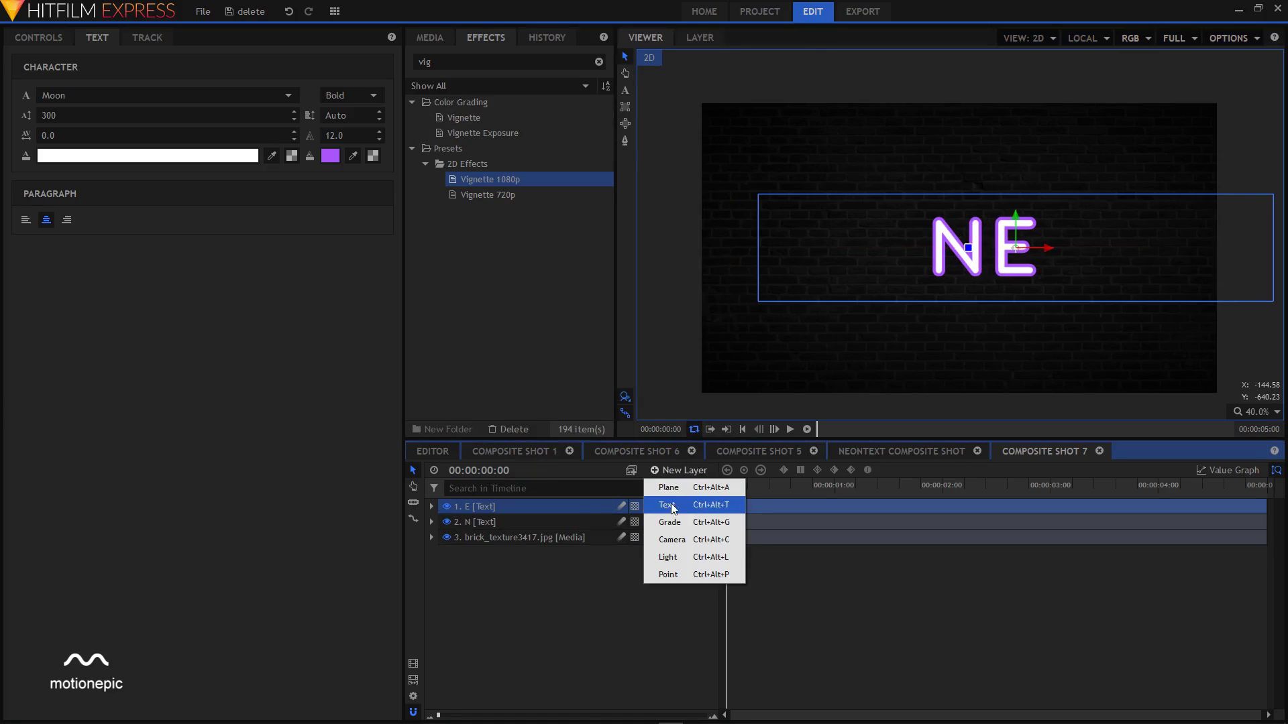
left_click(671, 501)
left_click(699, 389)
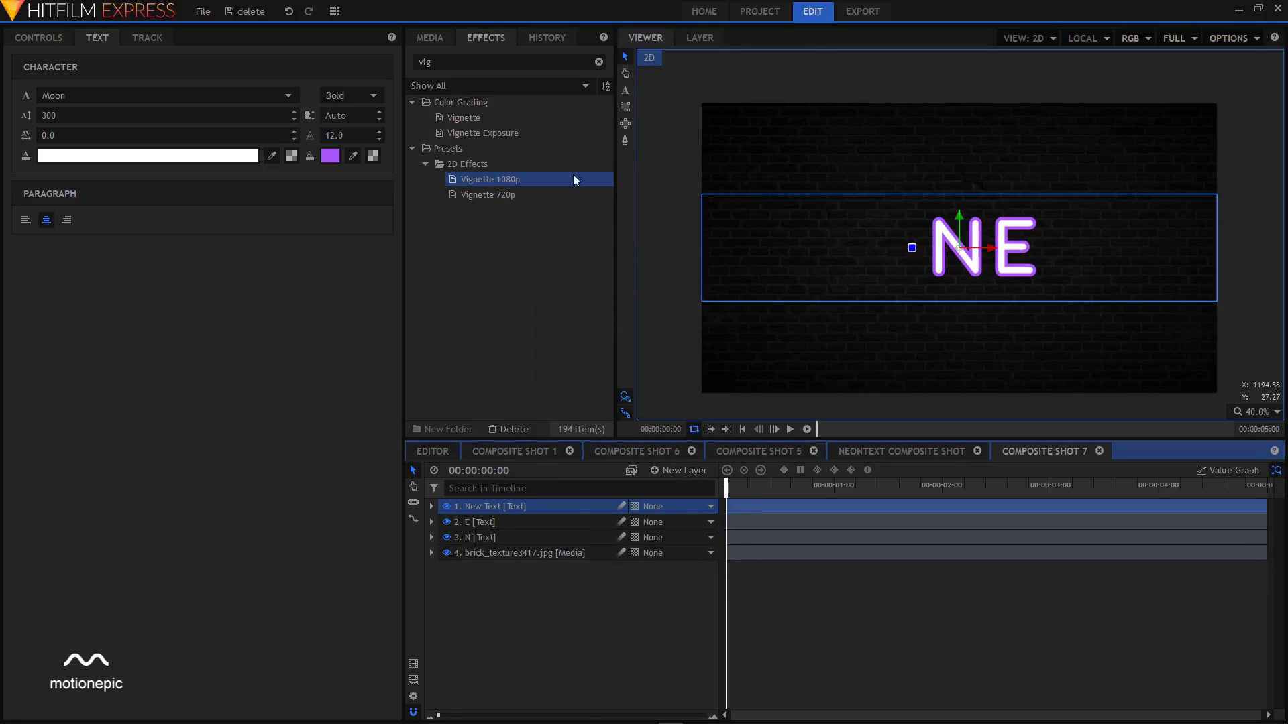
left_click(625, 90)
type("O")
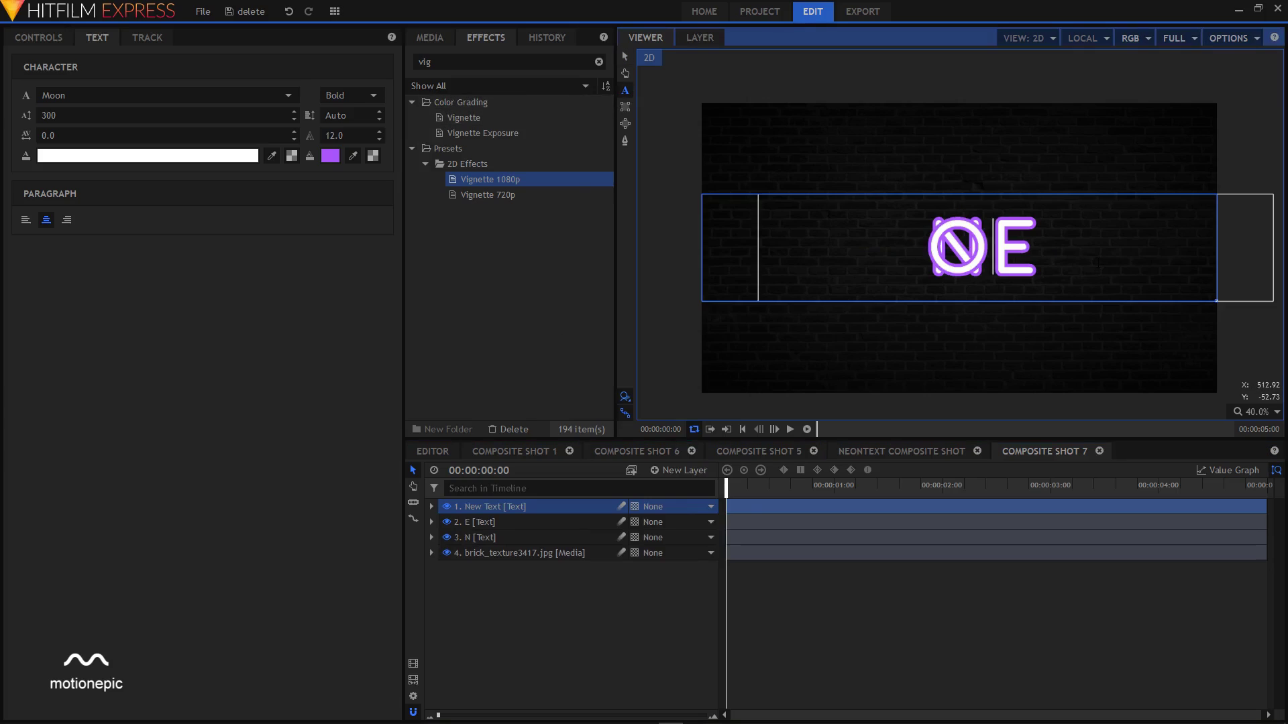
Step: Move the letter O horizontally to sit just right of the E and rename its layer to O
left_click(623, 56)
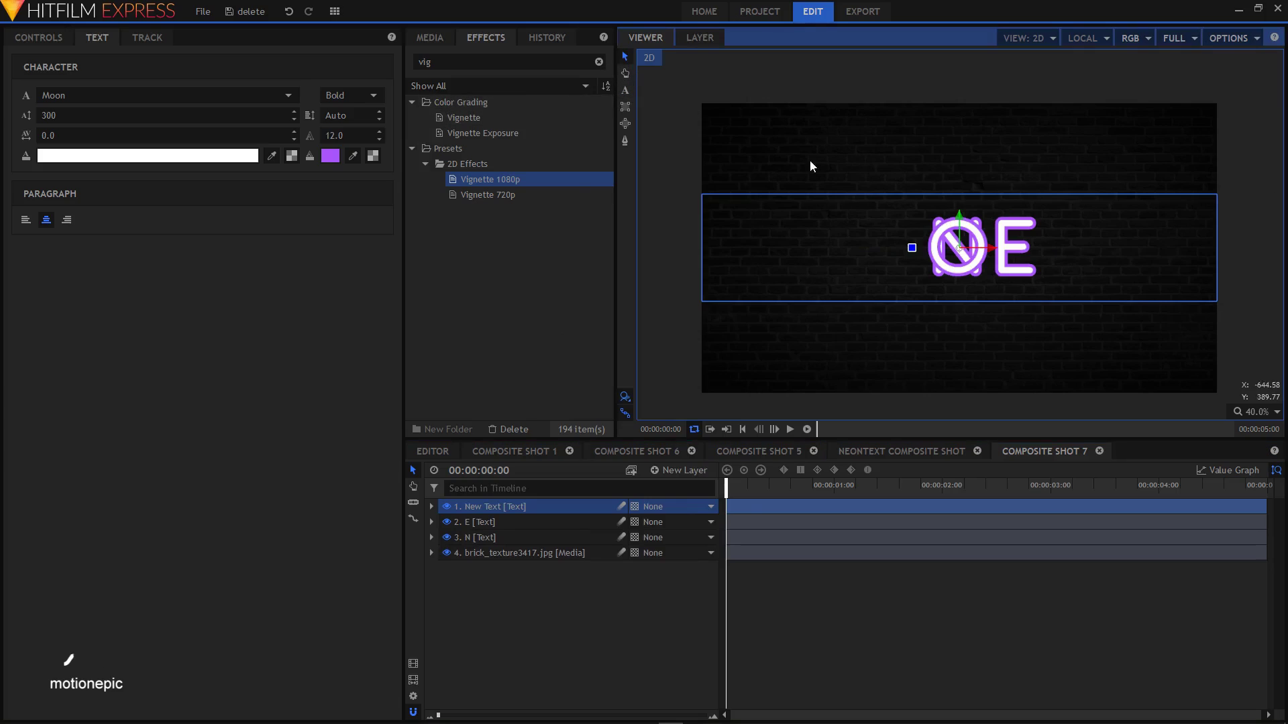
left_click_drag(990, 247, 1106, 254)
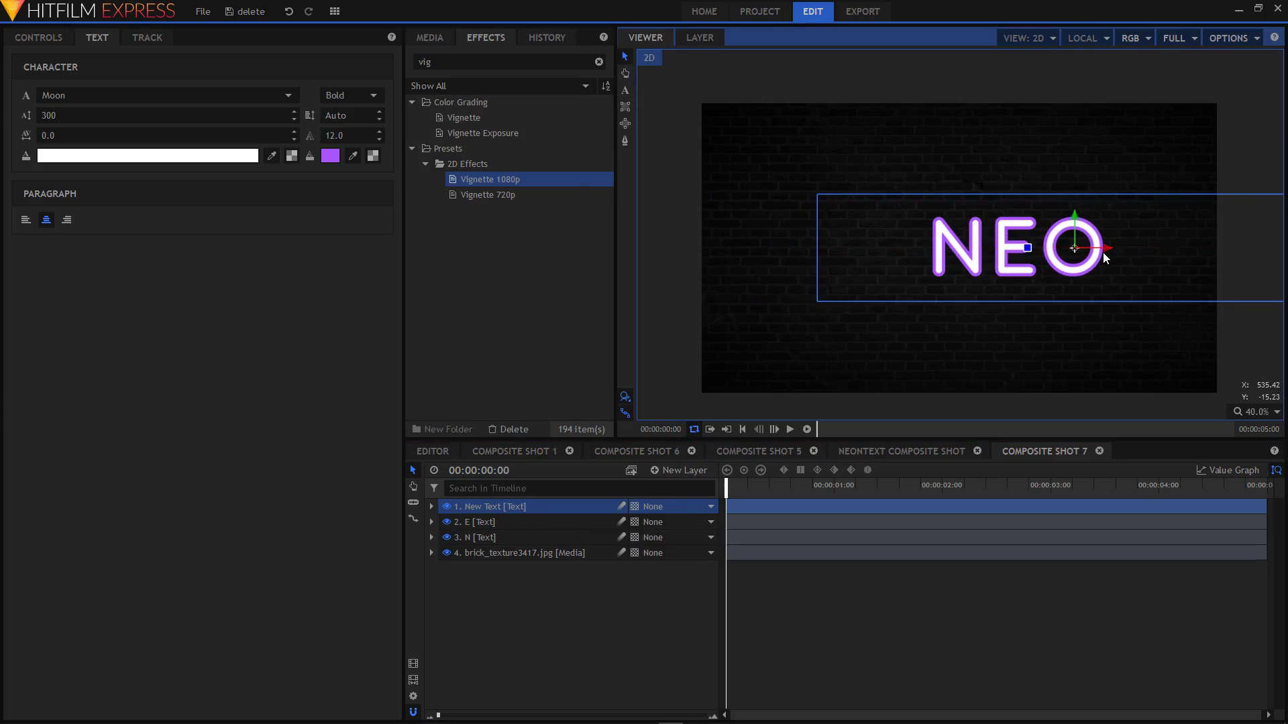
right_click(510, 506)
left_click(538, 474)
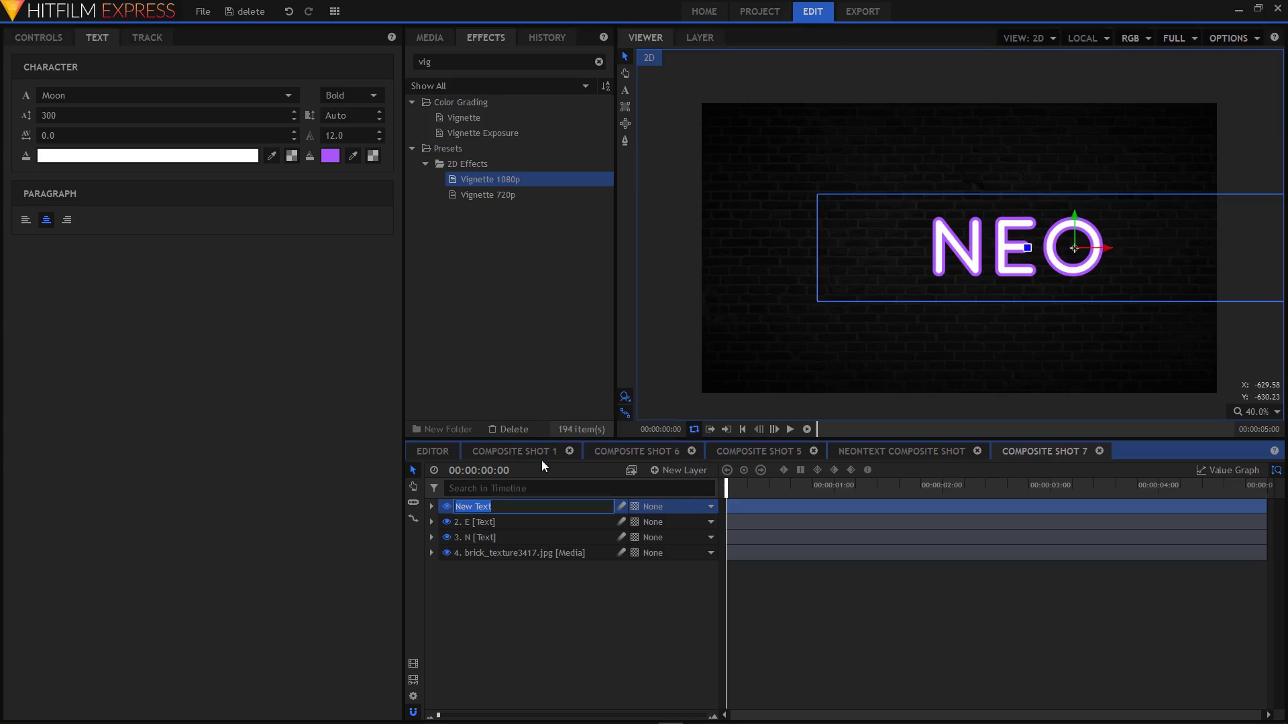
type("O")
key("Return")
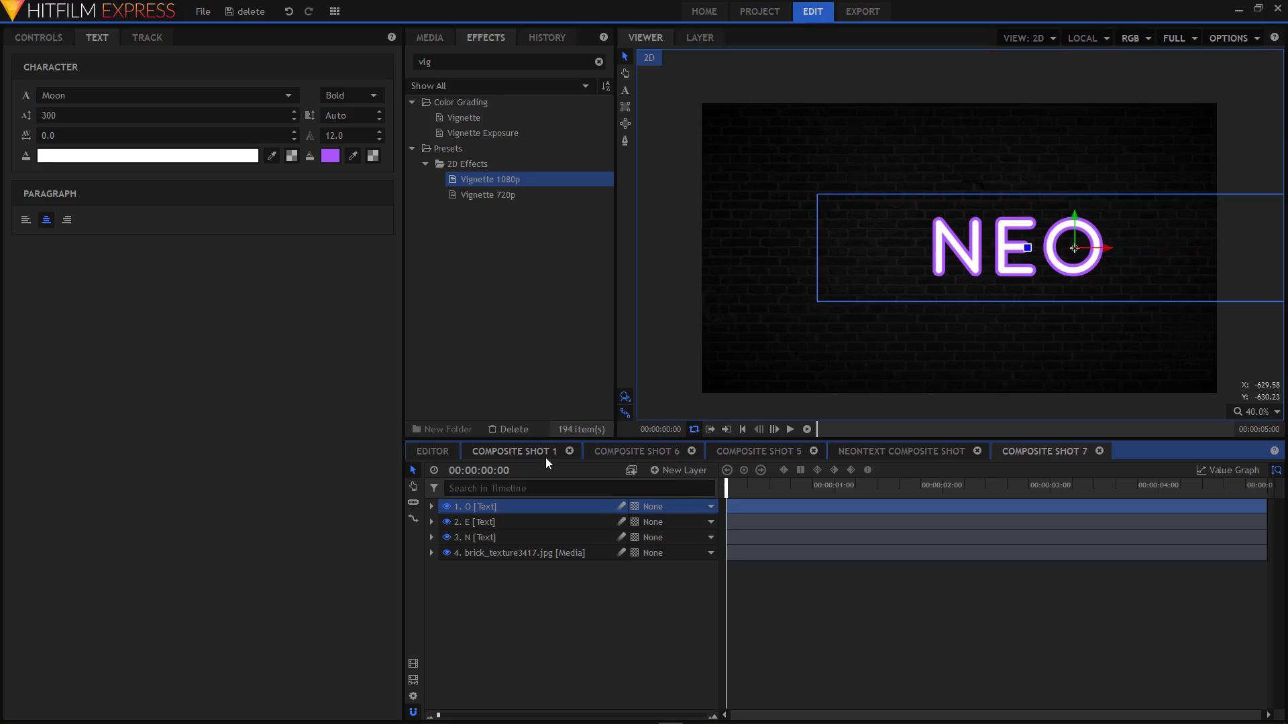
Step: Add a fourth text layer at the default size and write the letter N in it with the same styling
left_click(685, 469)
left_click(685, 491)
left_click(711, 390)
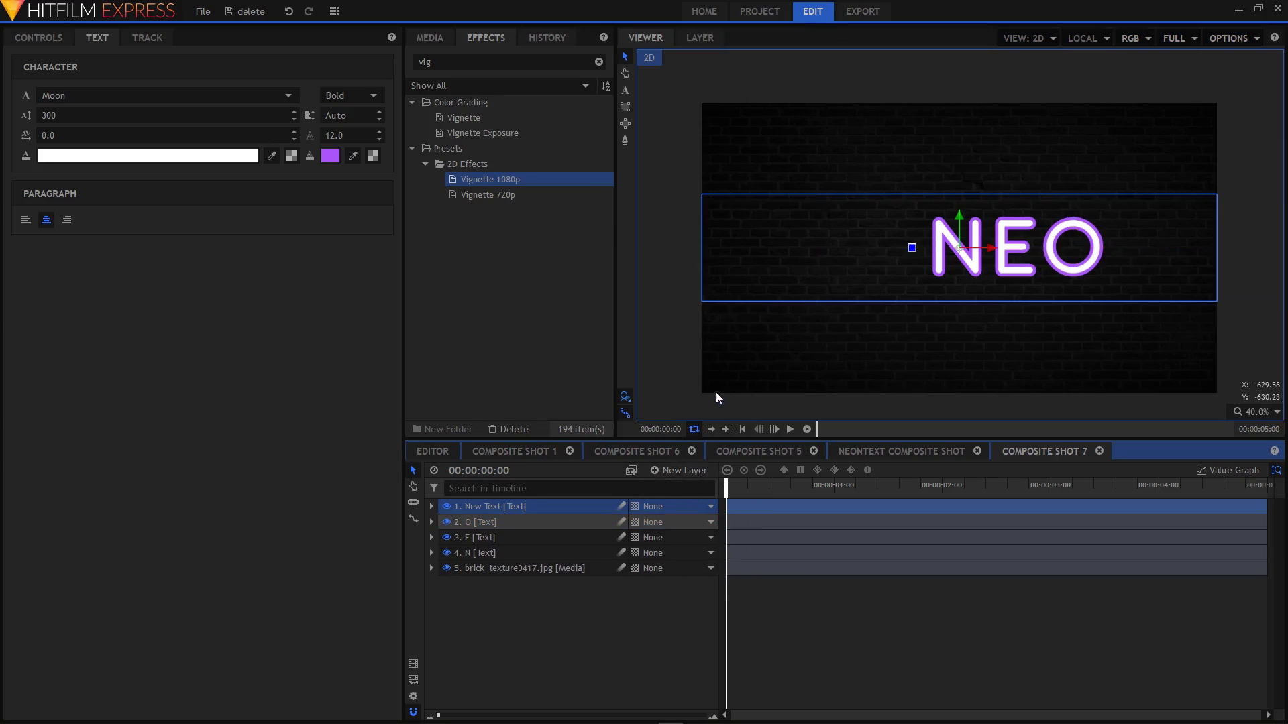
left_click(626, 90)
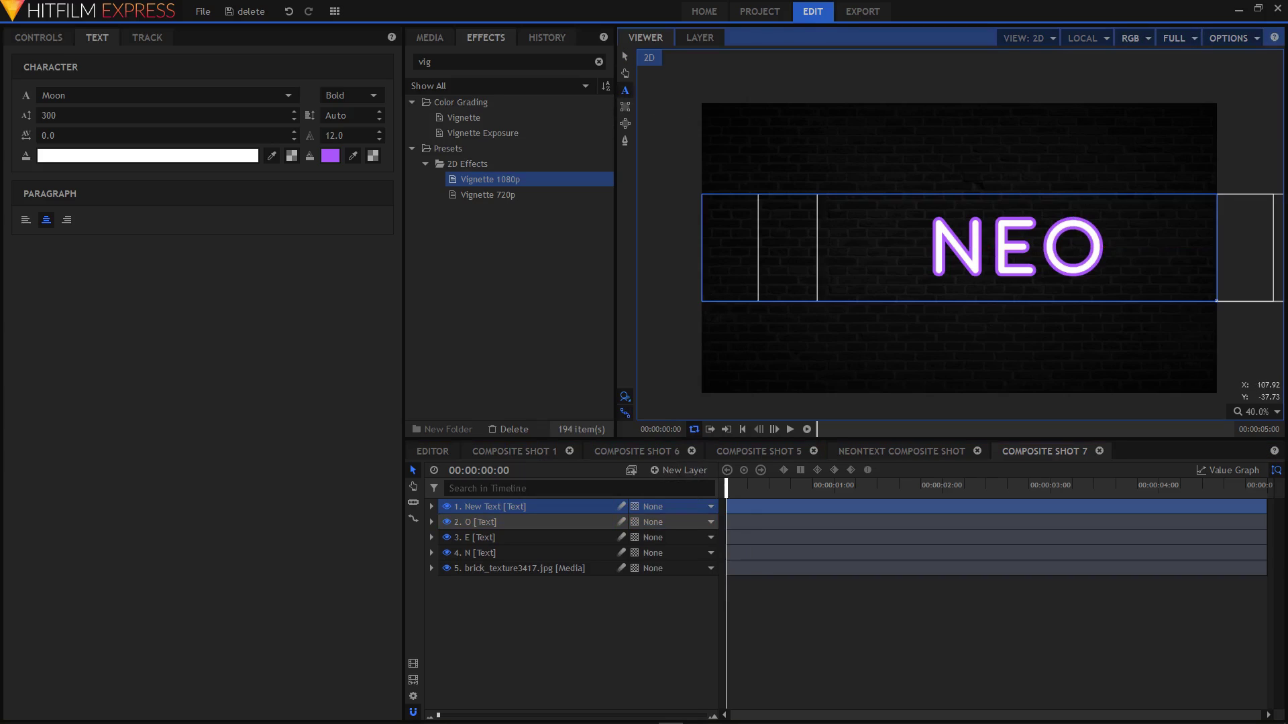
left_click(991, 246)
left_click_drag(991, 246, 929, 246)
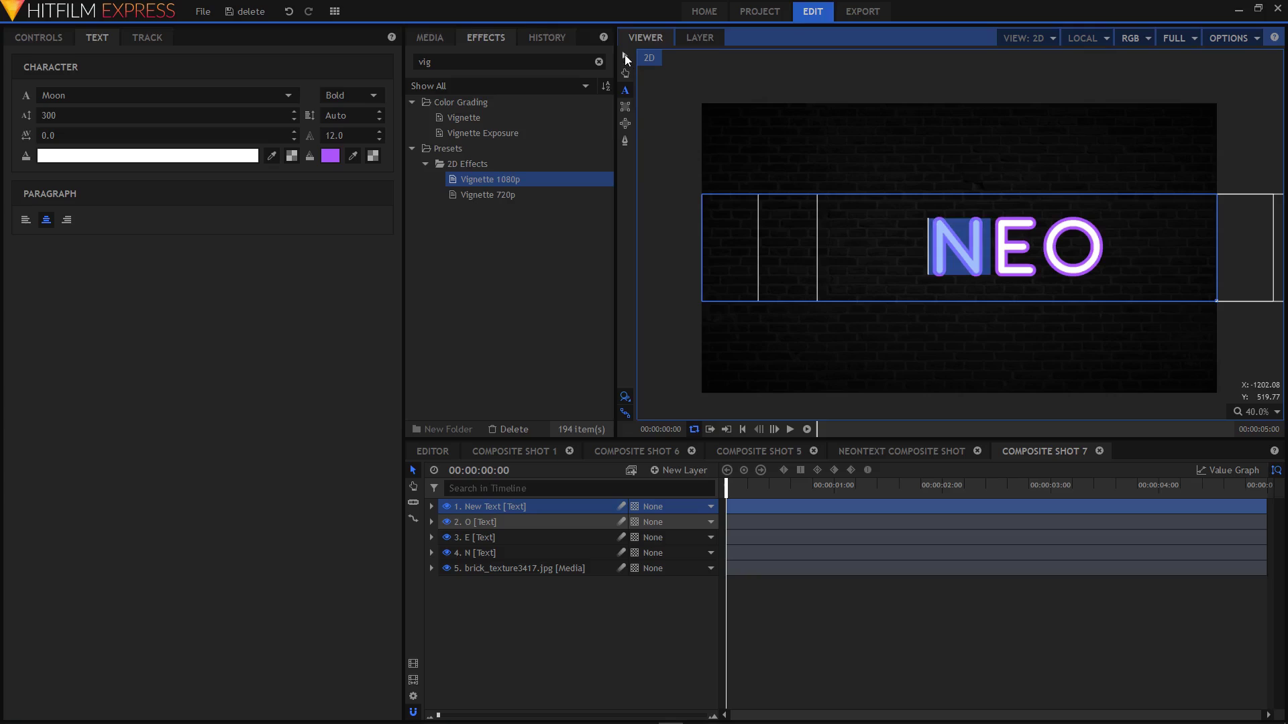
Step: Move the new letter N horizontally to sit just right of the O and rename its layer to N
left_click(625, 55)
left_click_drag(990, 250, 1168, 255)
right_click(458, 508)
left_click(524, 456)
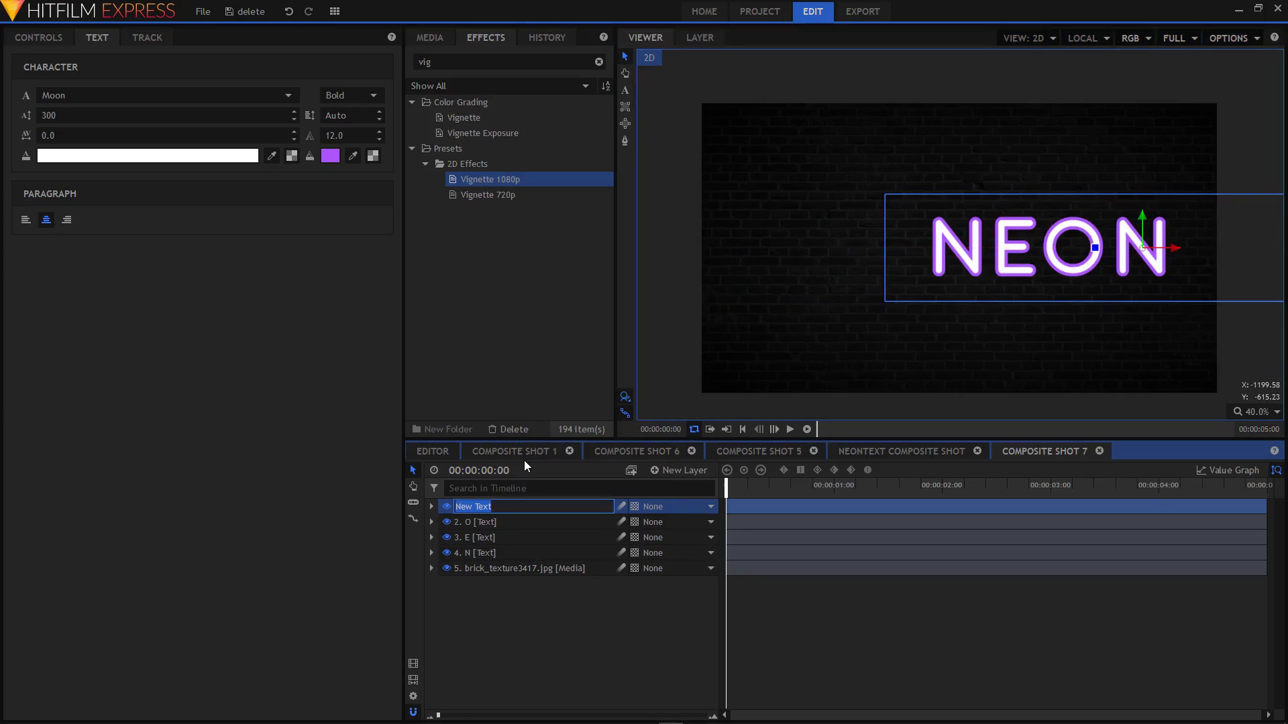
type("N")
key("Return")
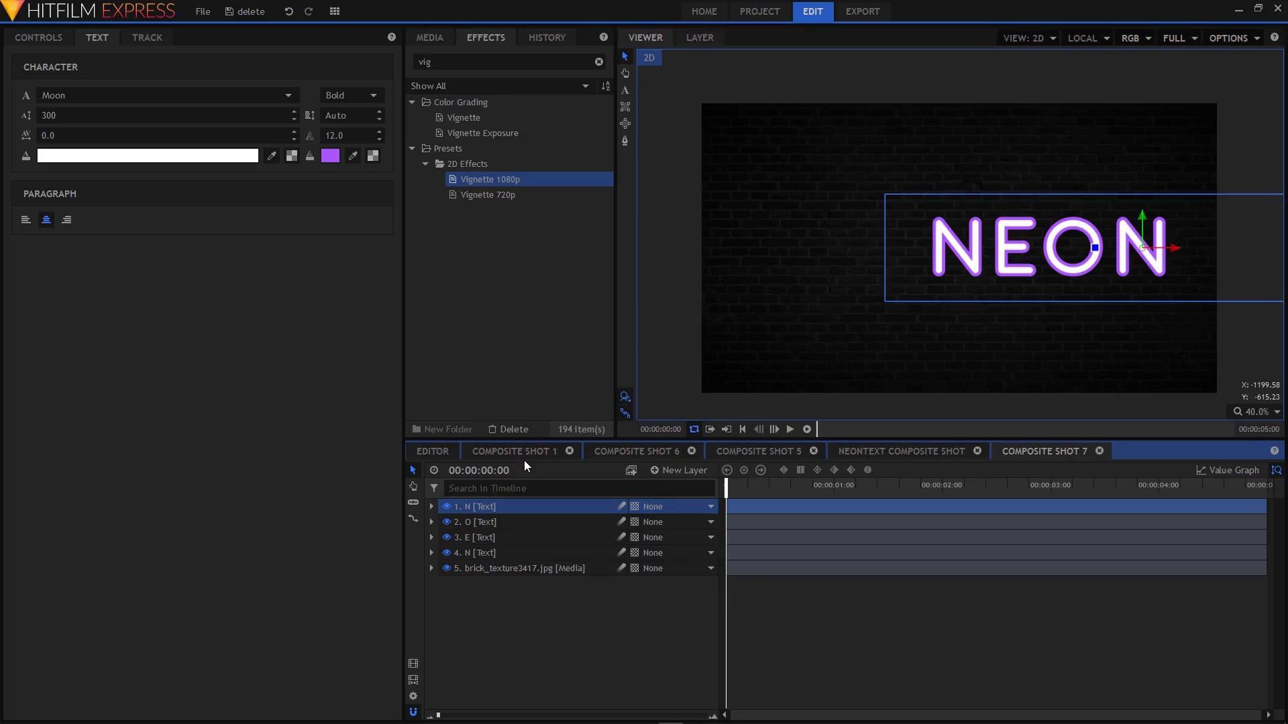
Step: Reorder the letter layers so they read N, E, O, N downwards, starting with the word's first N
left_click(446, 552)
left_click(446, 553)
left_click(481, 554)
left_click_drag(482, 554, 477, 500)
mouse_move(478, 548)
left_mouse_down()
mouse_move(471, 519)
mouse_move(480, 537)
left_mouse_up()
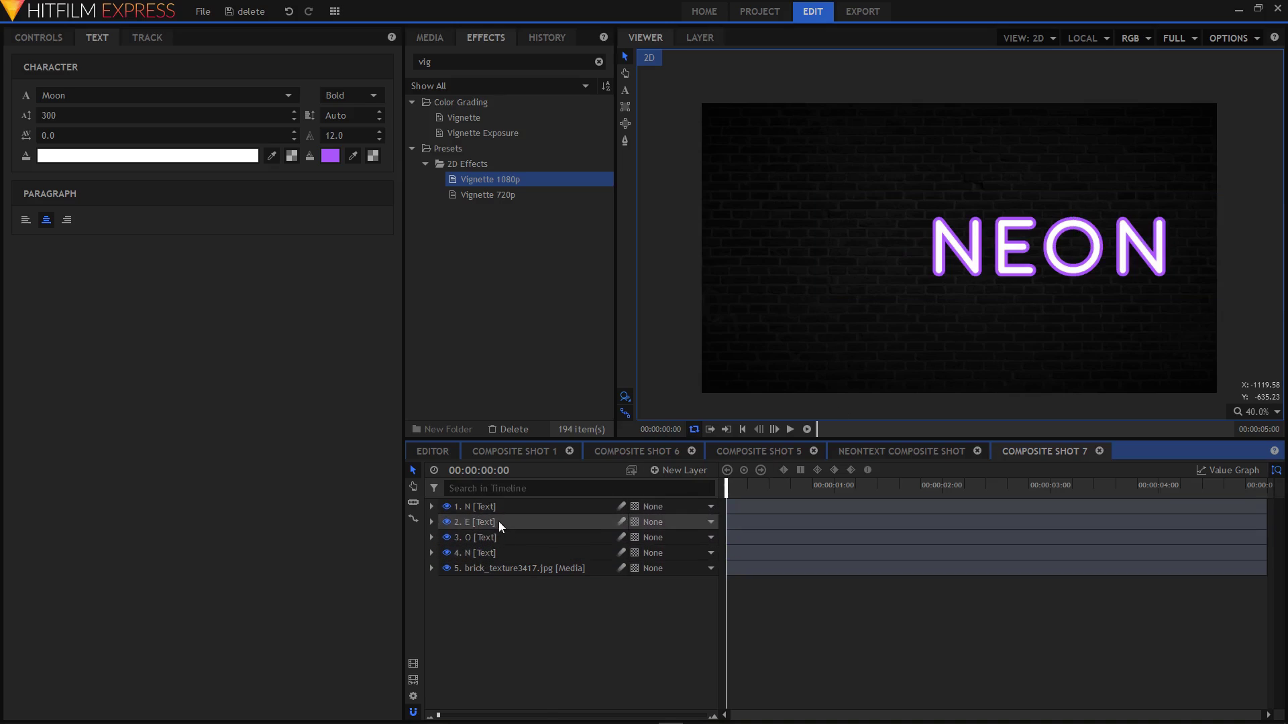
Step: Move all four letter layers together horizontally so that the word NEON is centred on the brick wall
left_click(493, 507)
left_click(492, 553, "shift")
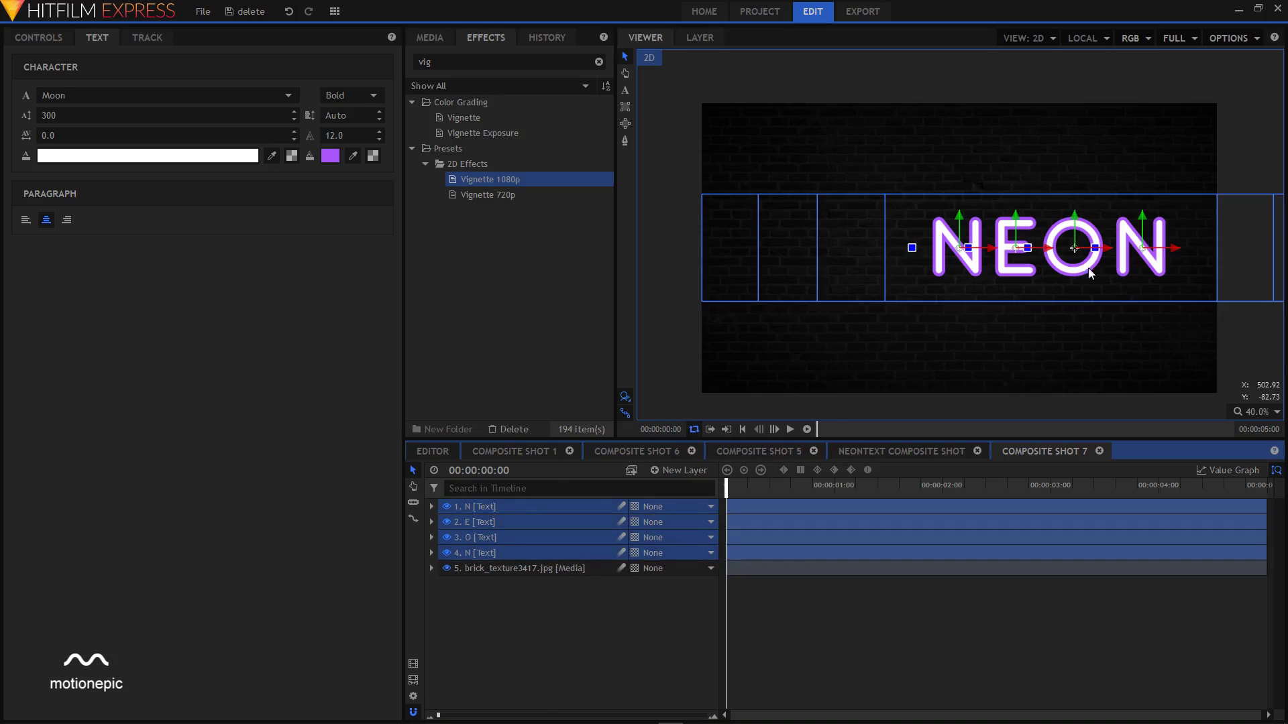
scroll(1047, 265, "down", 2)
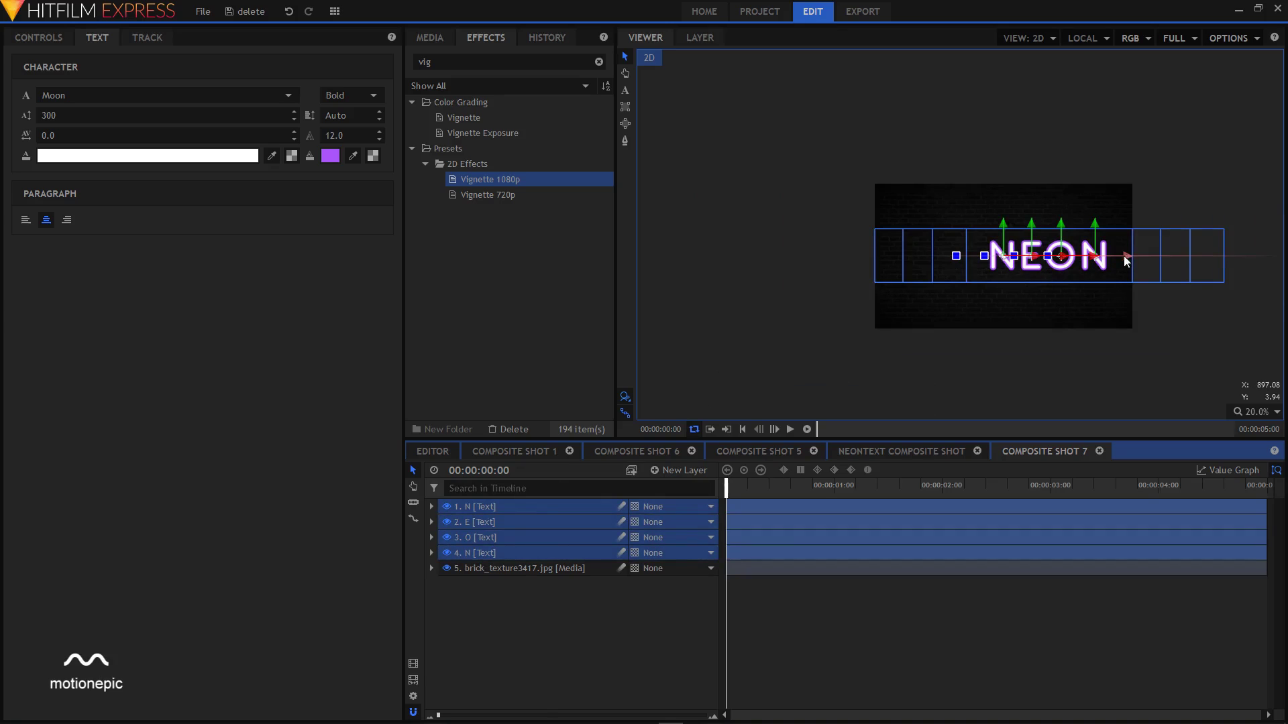
scroll(1108, 253, "up", 1)
left_click_drag(1119, 261, 1067, 264)
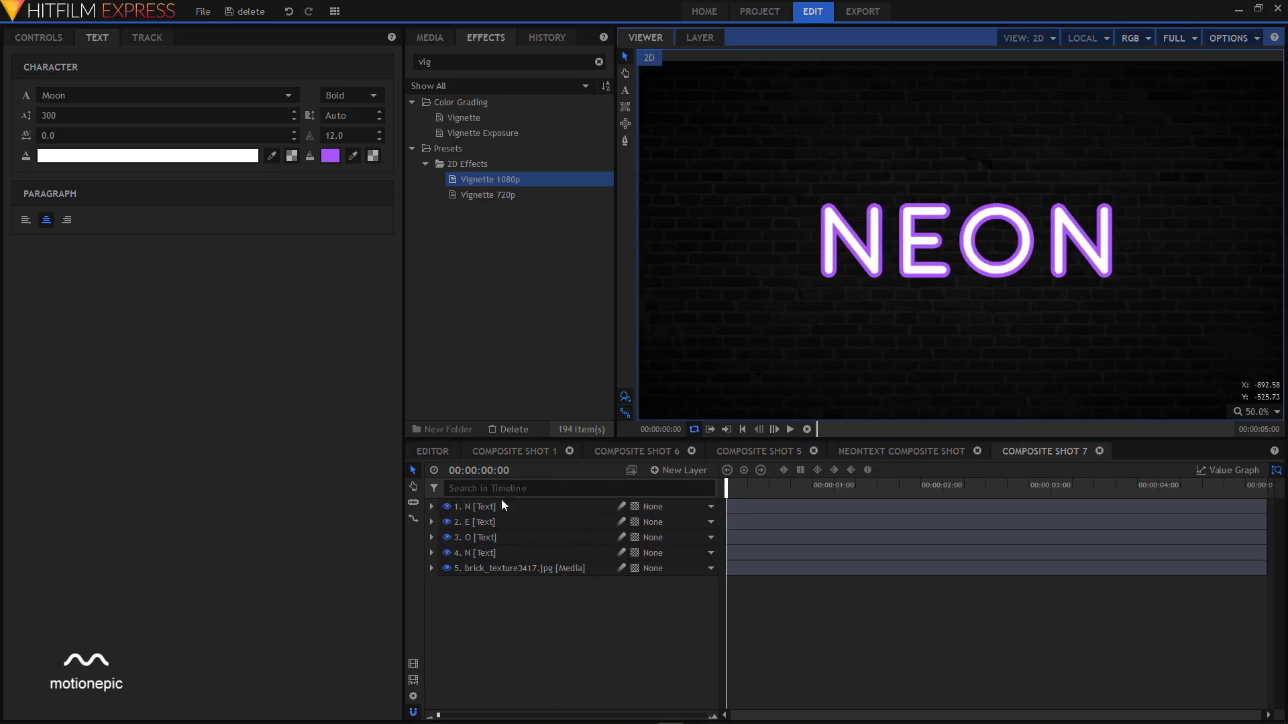
Step: Find the Emboss effect and apply it to the text layer of the word's first N
left_click(499, 507)
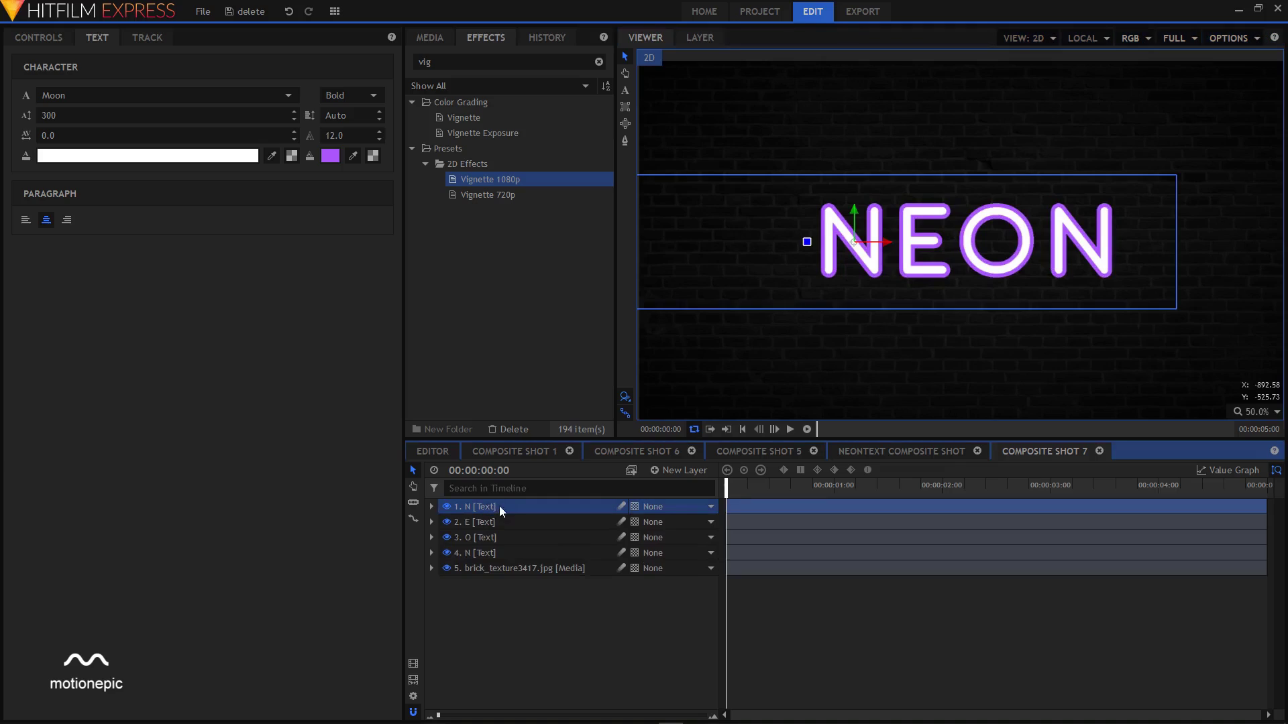
left_click(472, 508)
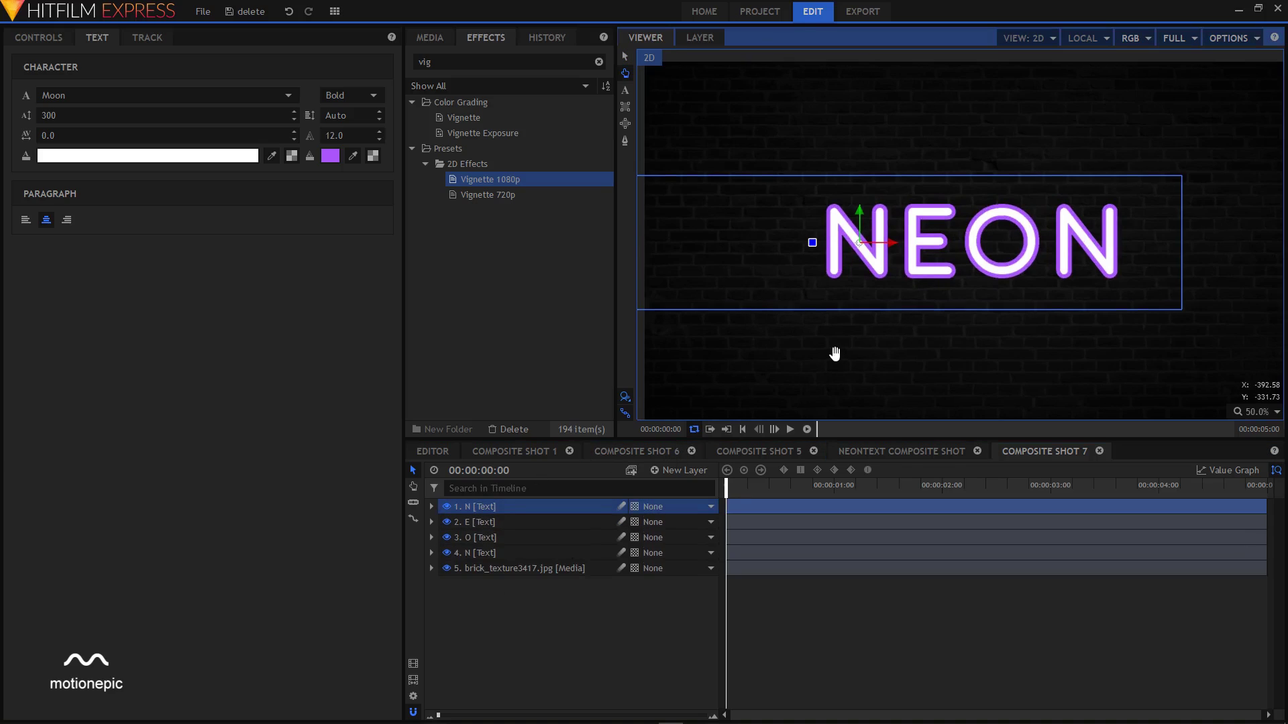
left_click_drag(834, 353, 856, 354)
left_click(598, 62)
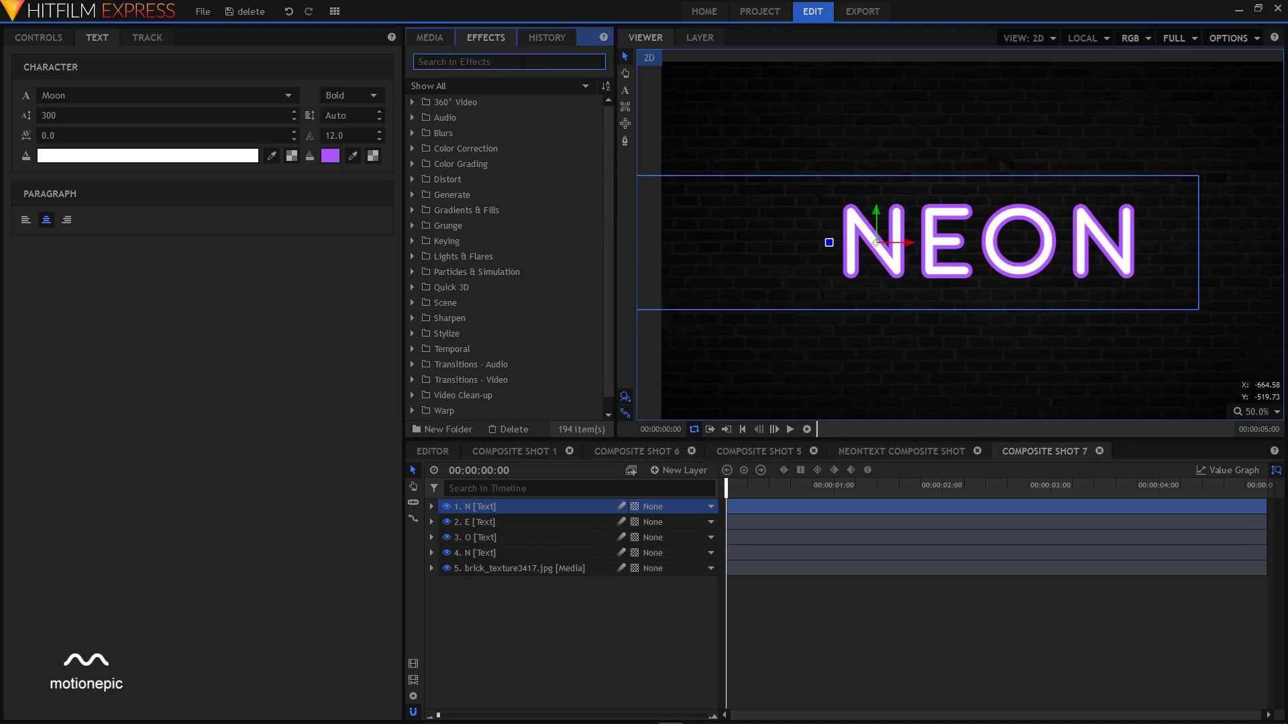
type("emb")
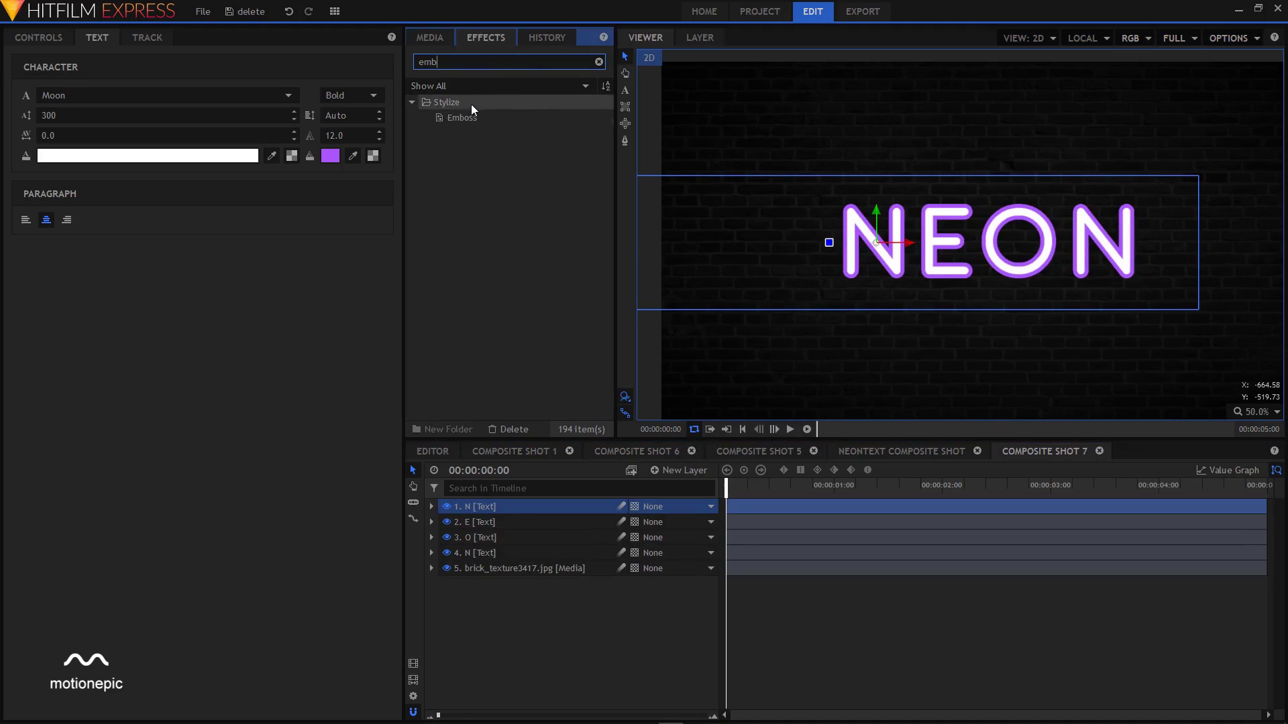
left_click(462, 119)
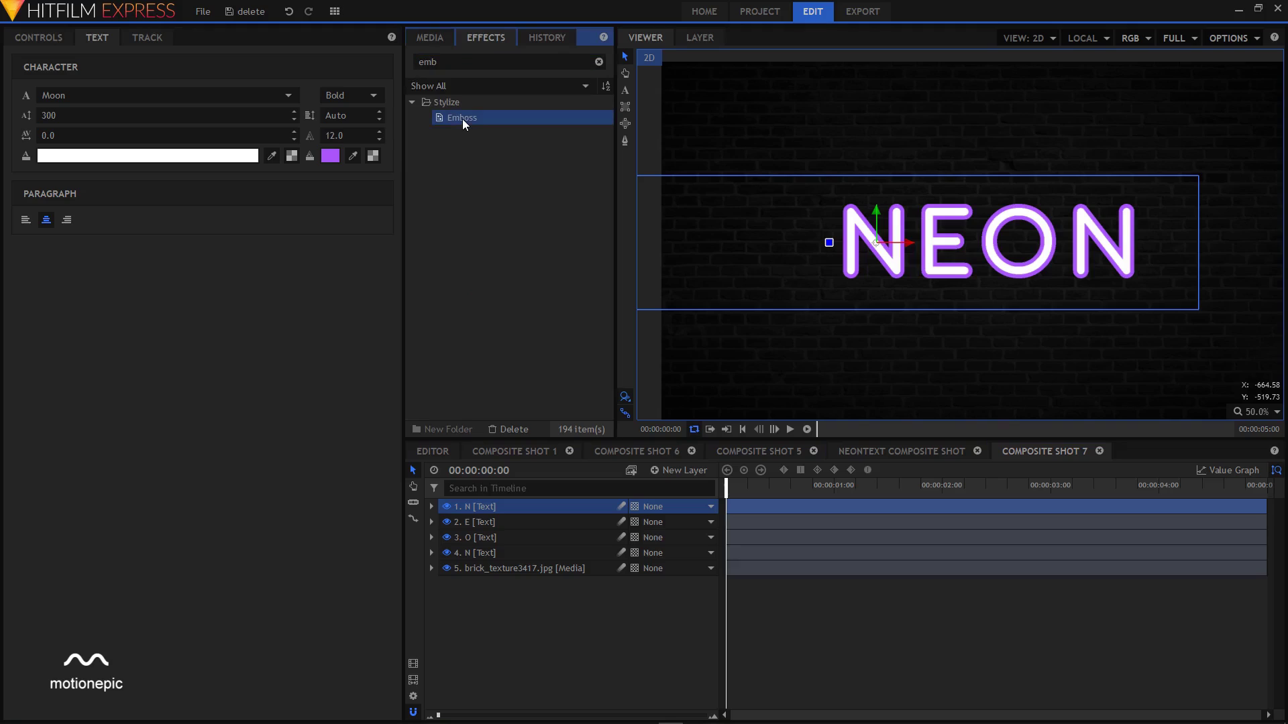
left_click_drag(461, 119, 474, 513)
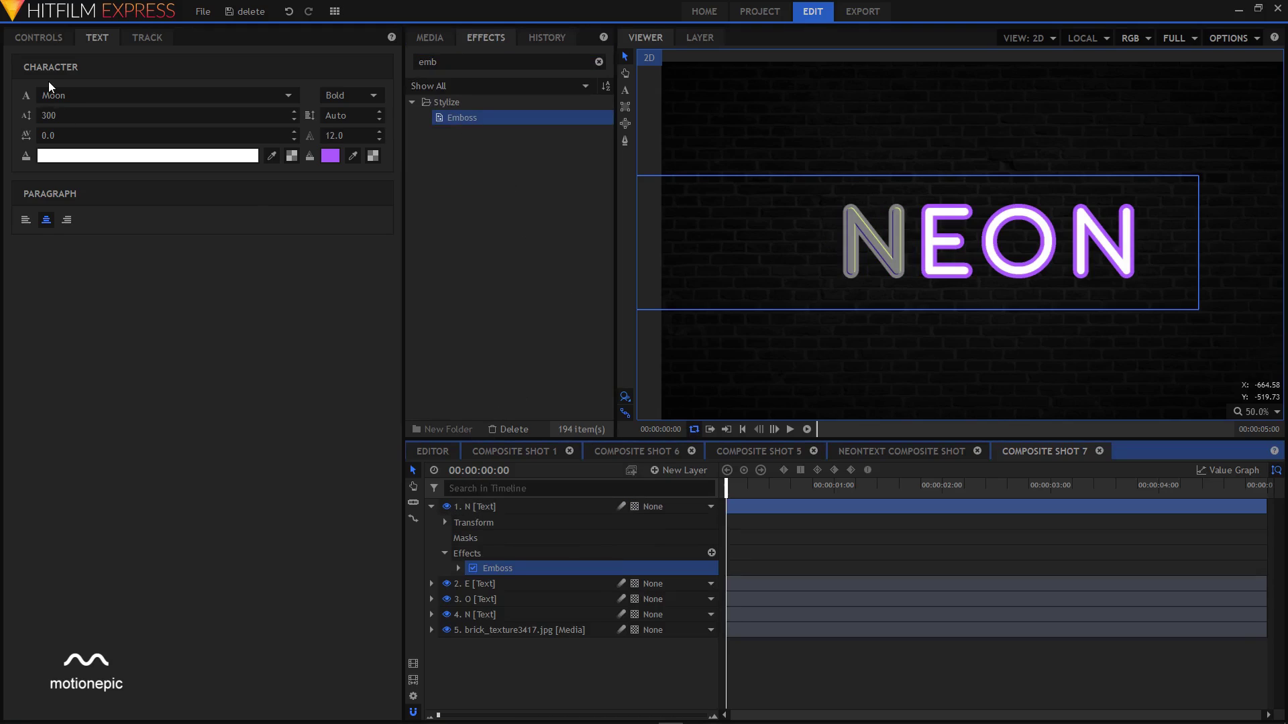
Step: Set the first N's Emboss direction to 0 degrees and its blend amount to 40%
left_click(43, 37)
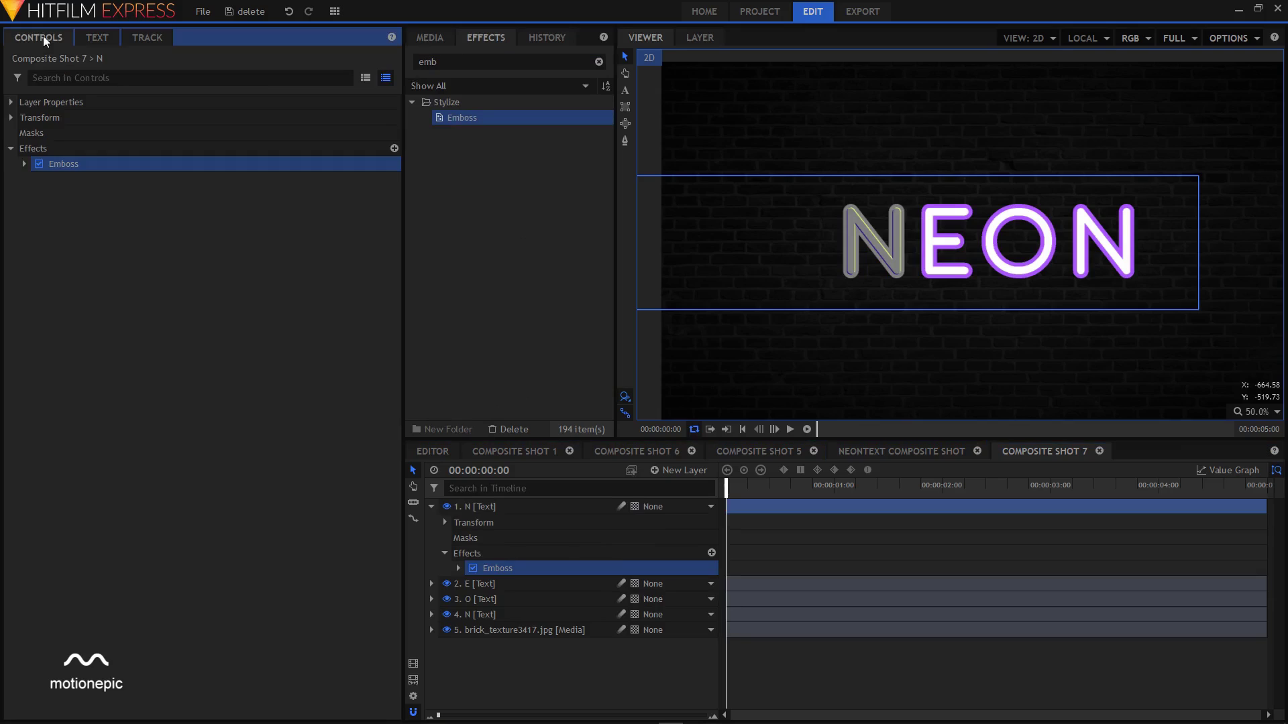
left_click(24, 164)
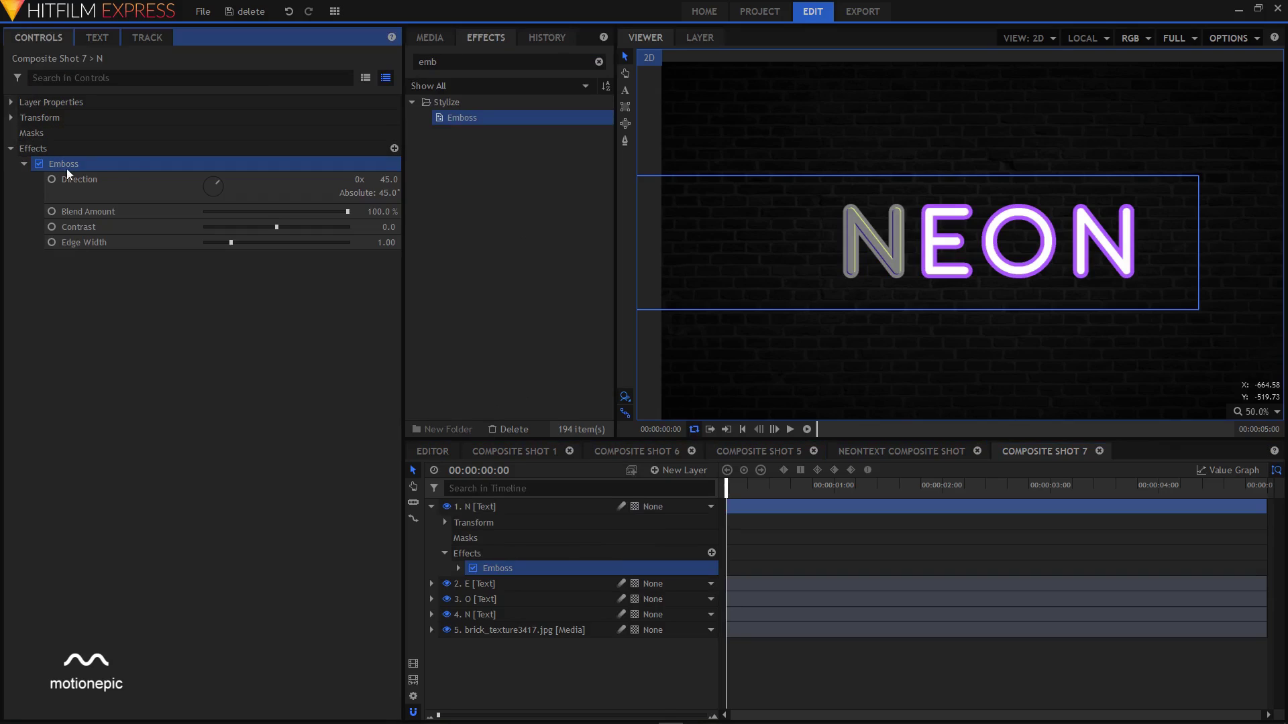
left_click(389, 179)
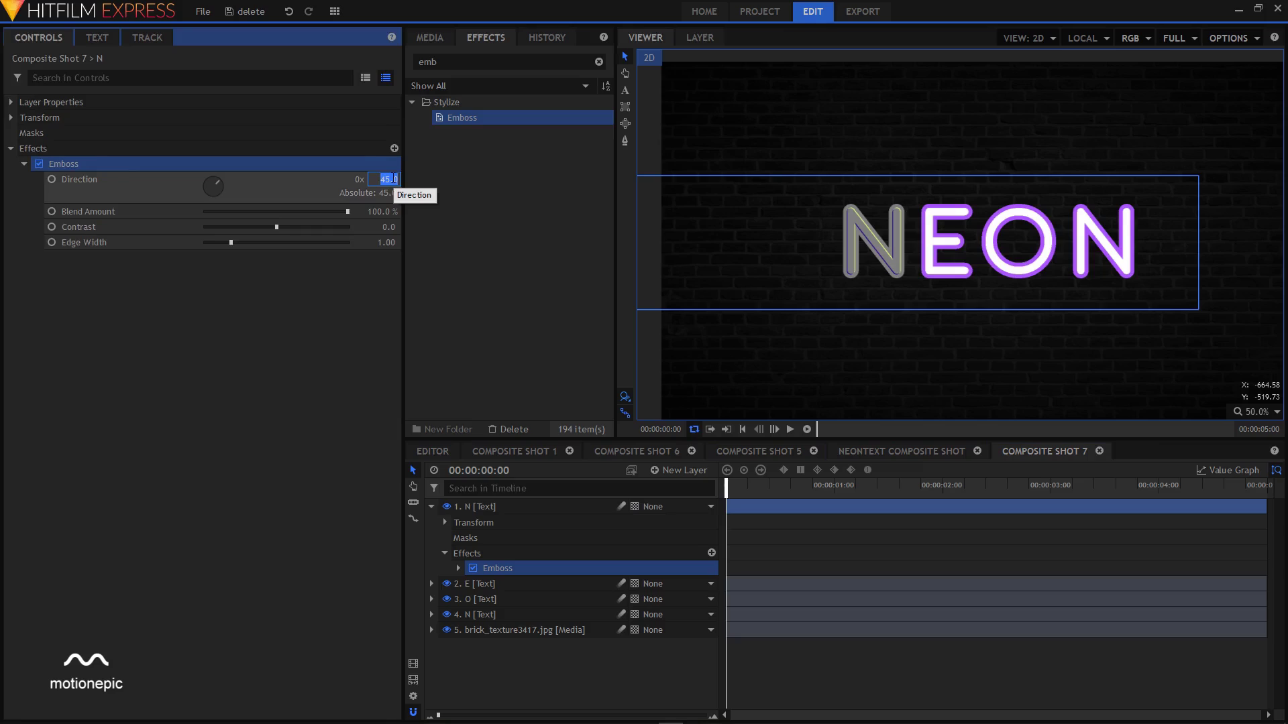
type("0")
key("Return")
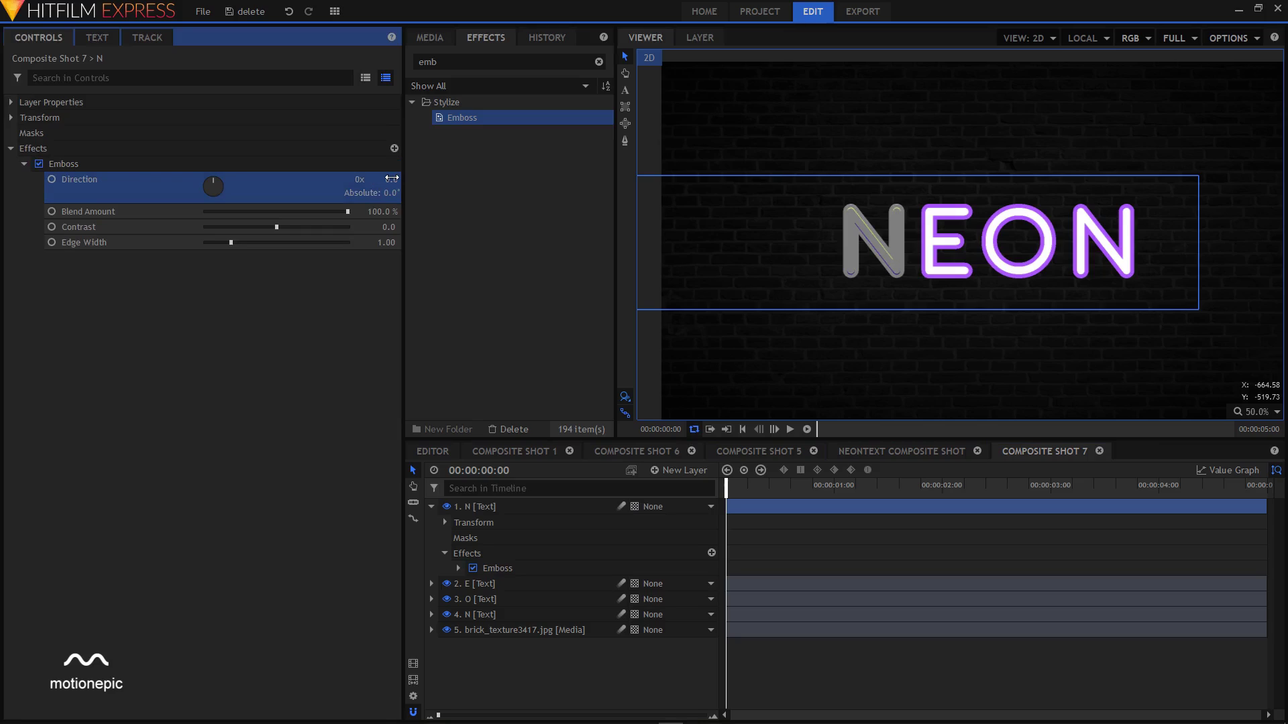
left_click(377, 212)
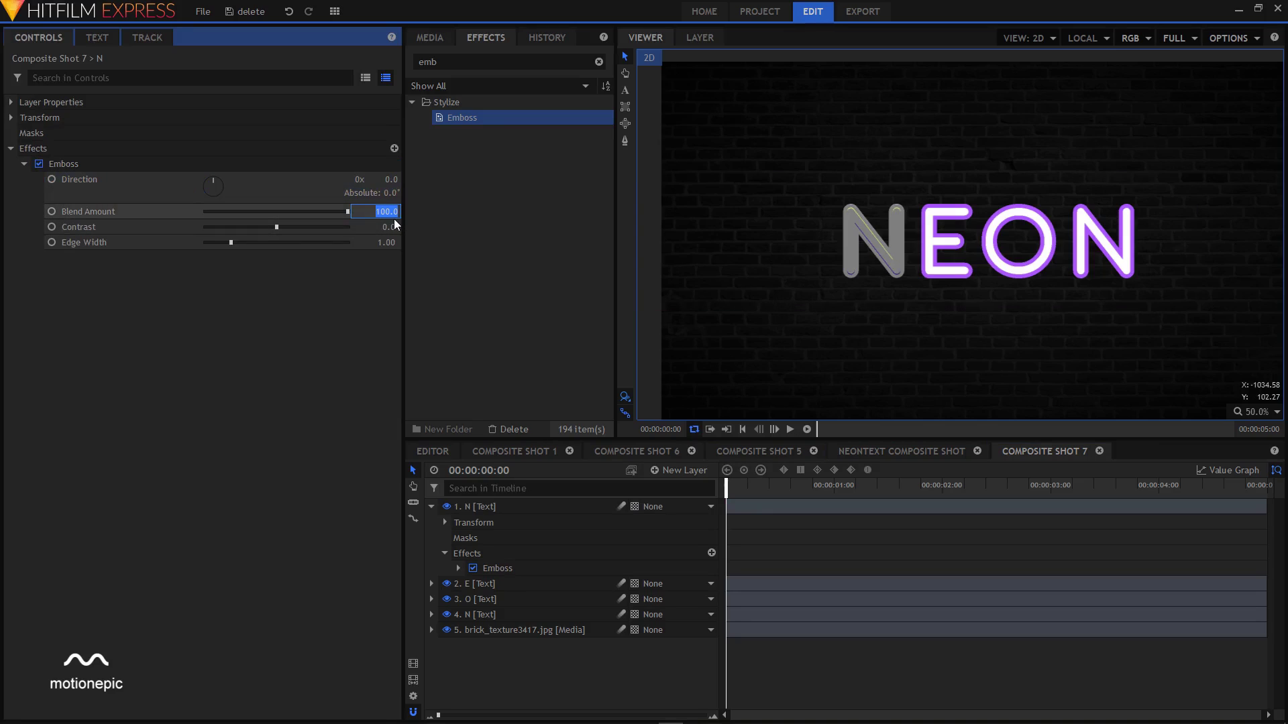
type("40")
key("Return")
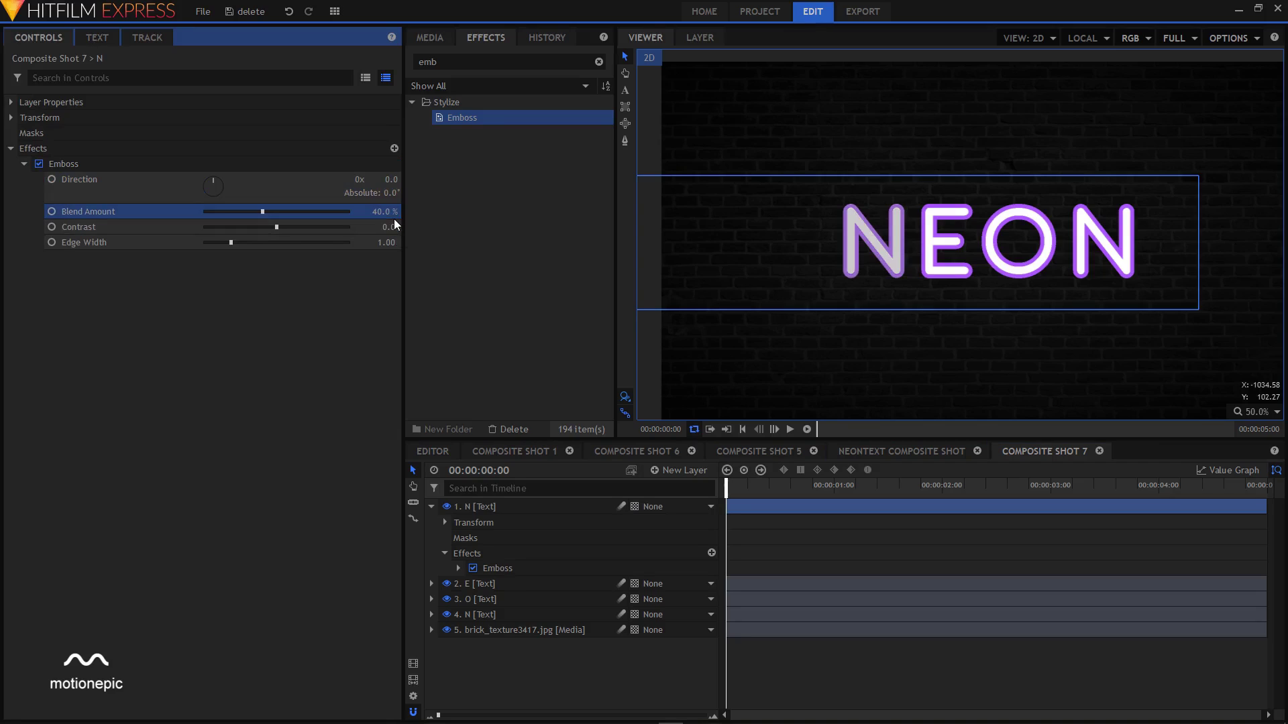
Step: Raise the first N's Emboss contrast to 100 and its edge width to 1.4
scroll(882, 231, "up", 3)
scroll(882, 230, "up", 1)
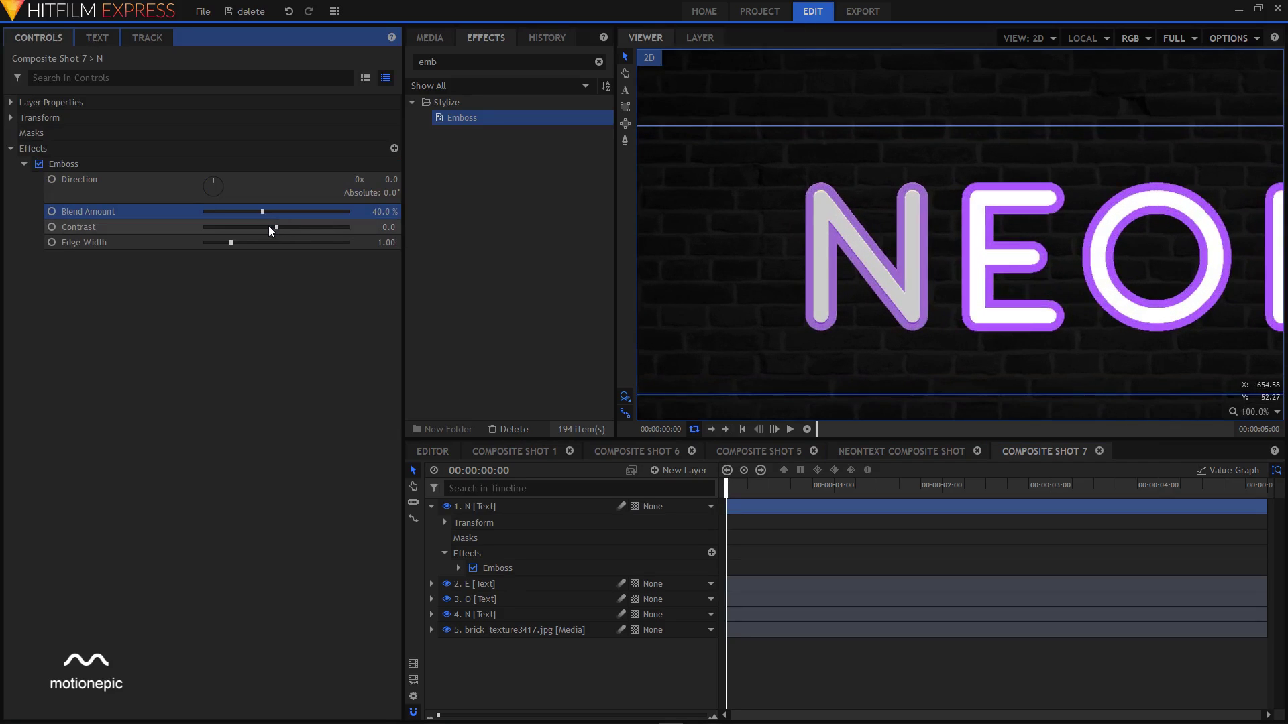
left_click(278, 226)
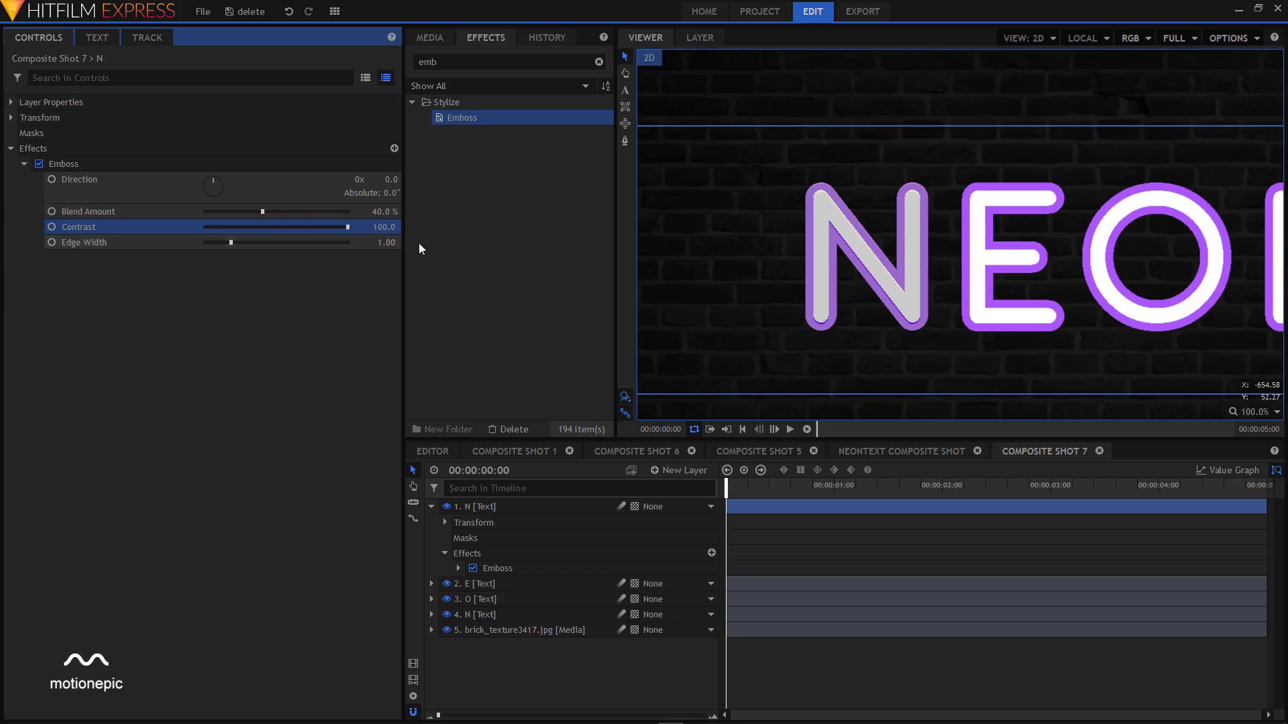
left_click_drag(386, 242, 397, 242)
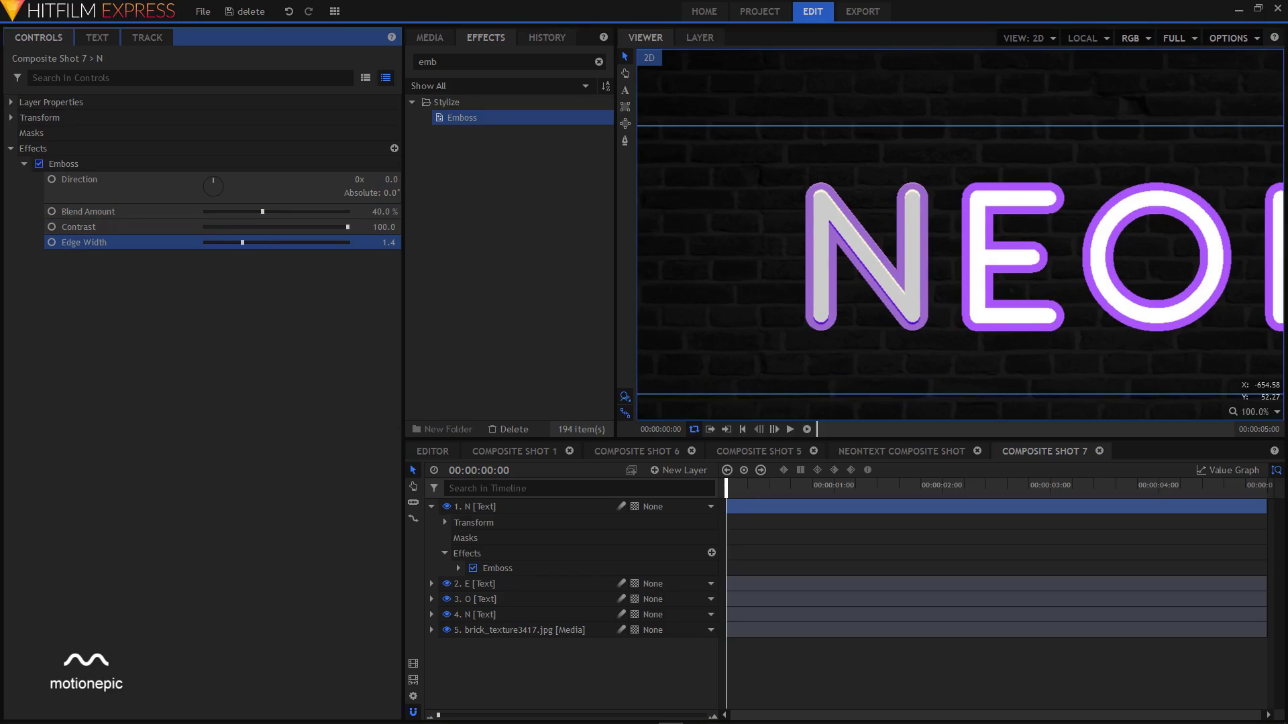
left_click(436, 486)
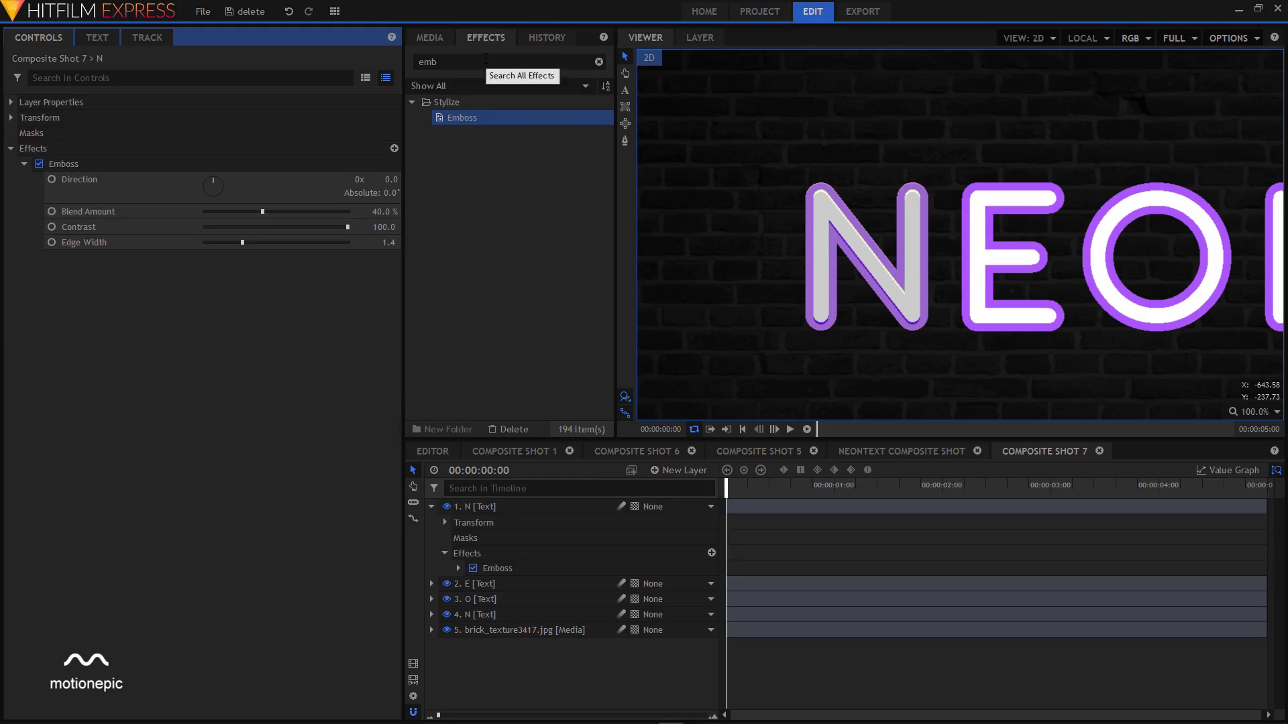
Step: Apply the Drop Shadow effect to the first N's layer and set the shadow distance to 11.5 px
double_click(510, 62)
type("d")
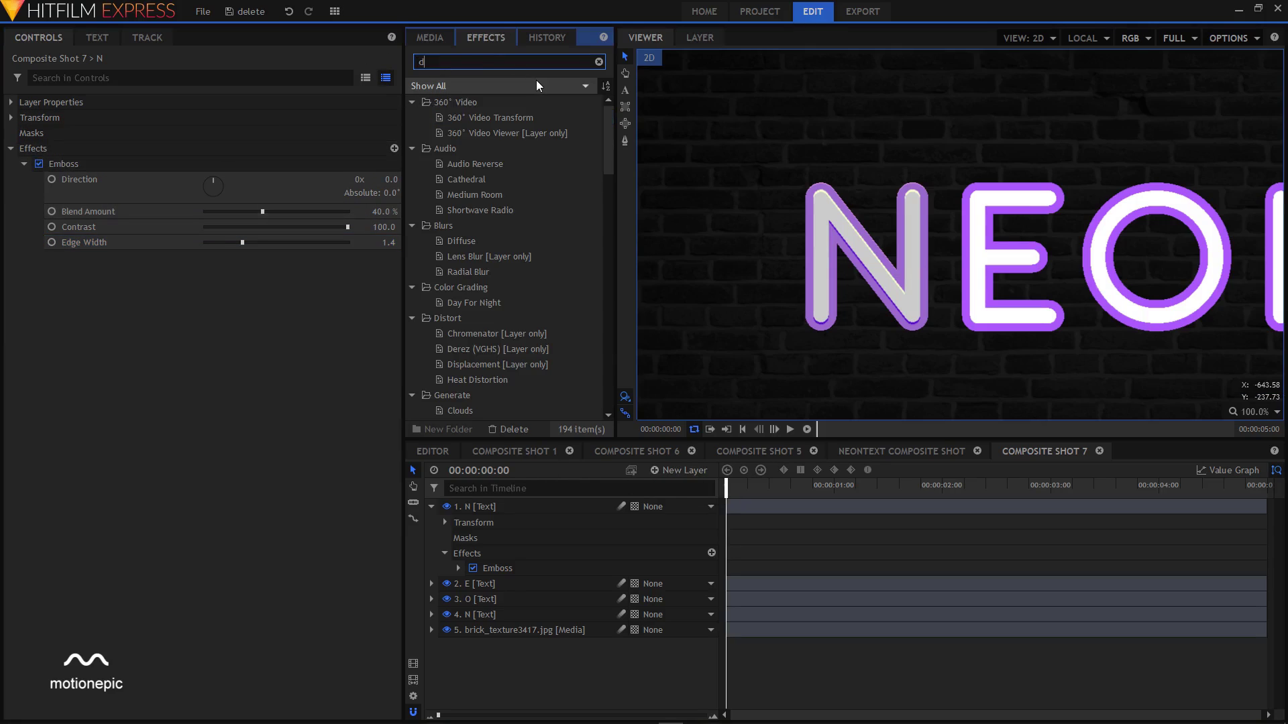
type("ro")
left_click_drag(472, 117, 493, 512)
left_click(25, 258)
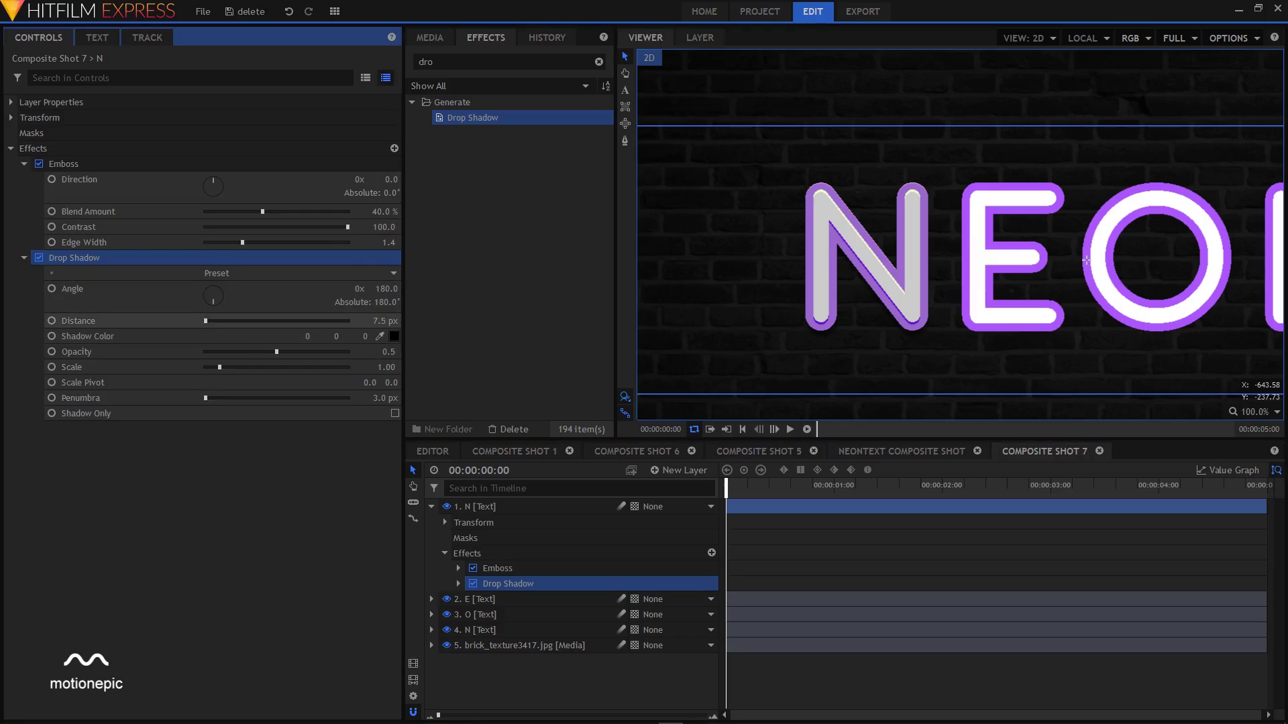
left_click_drag(382, 321, 396, 321)
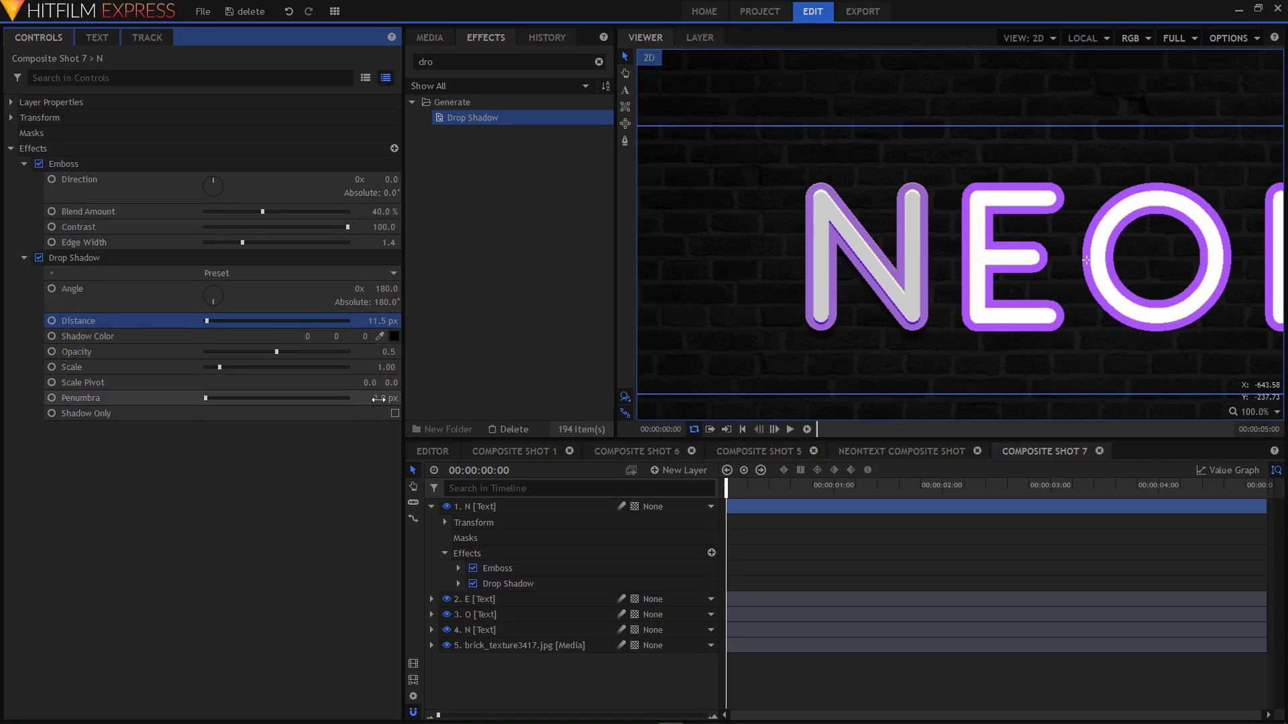
Step: Set the Drop Shadow penumbra on the first N's layer to 9 px
left_click_drag(384, 398, 400, 398)
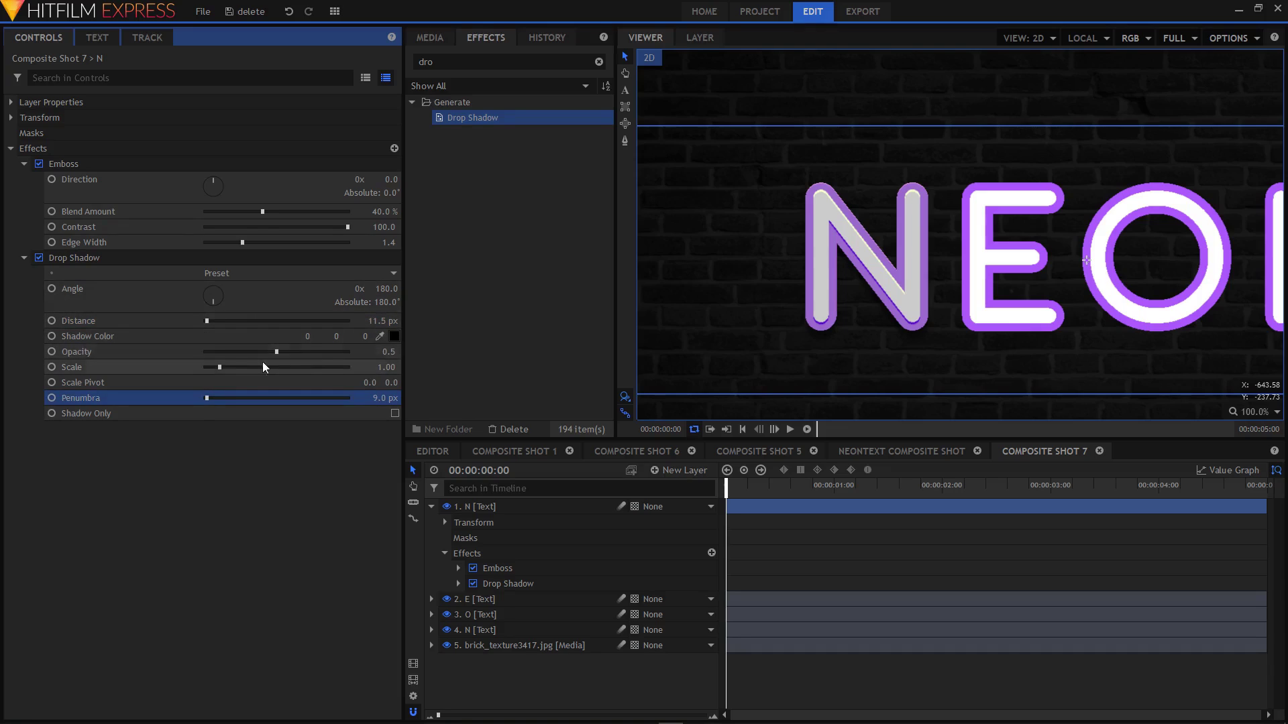
left_click(25, 257)
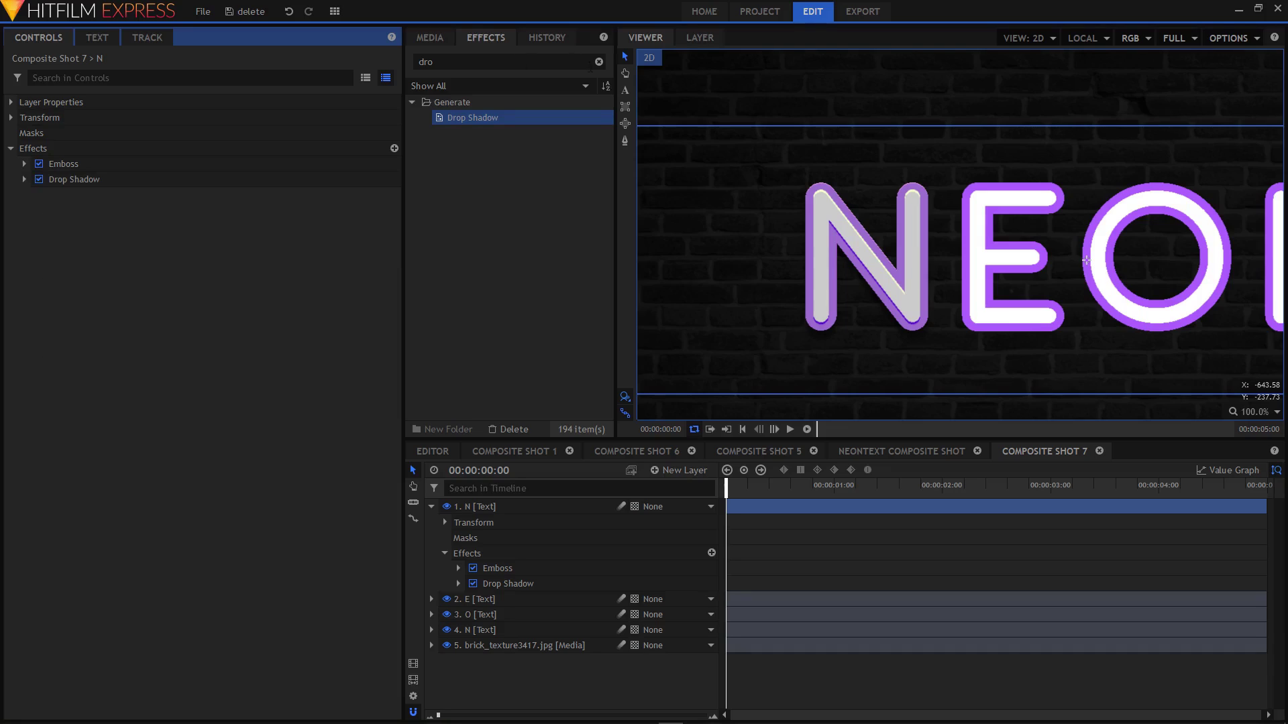
Step: Find the Neon Glow effect, apply it to the first N's layer and set its expansion to 0
left_click(599, 62)
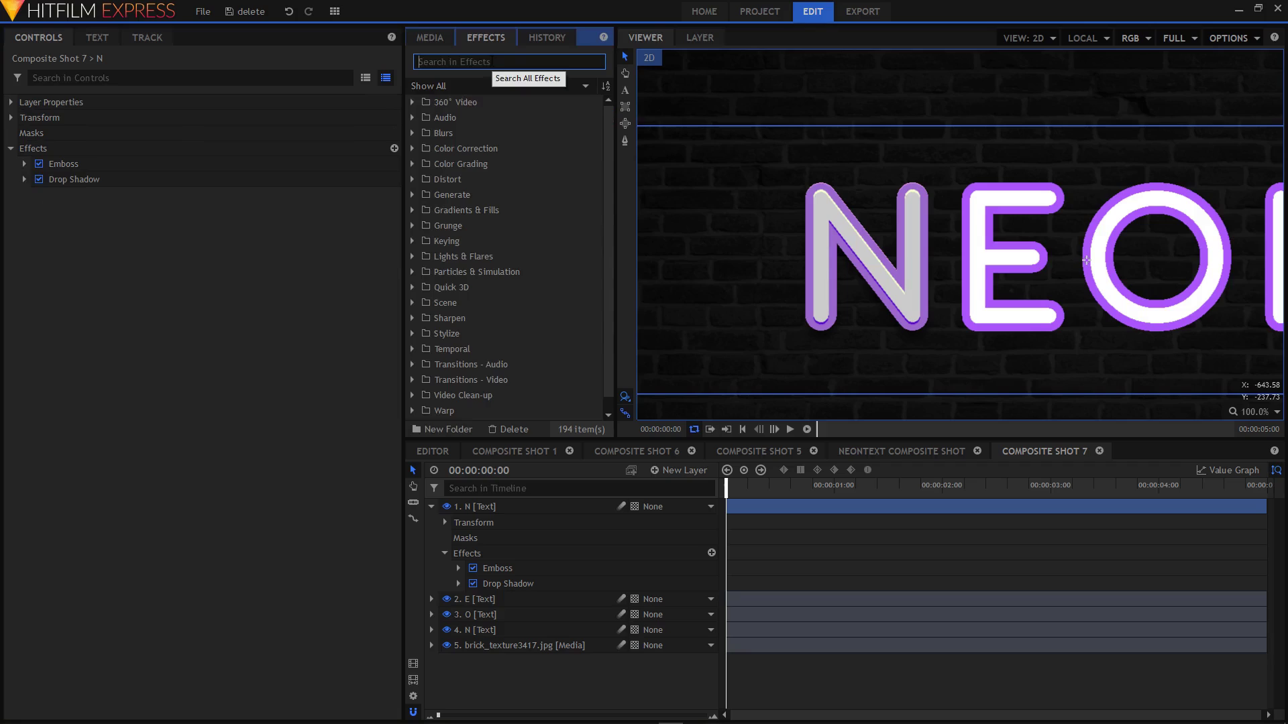
type("neon")
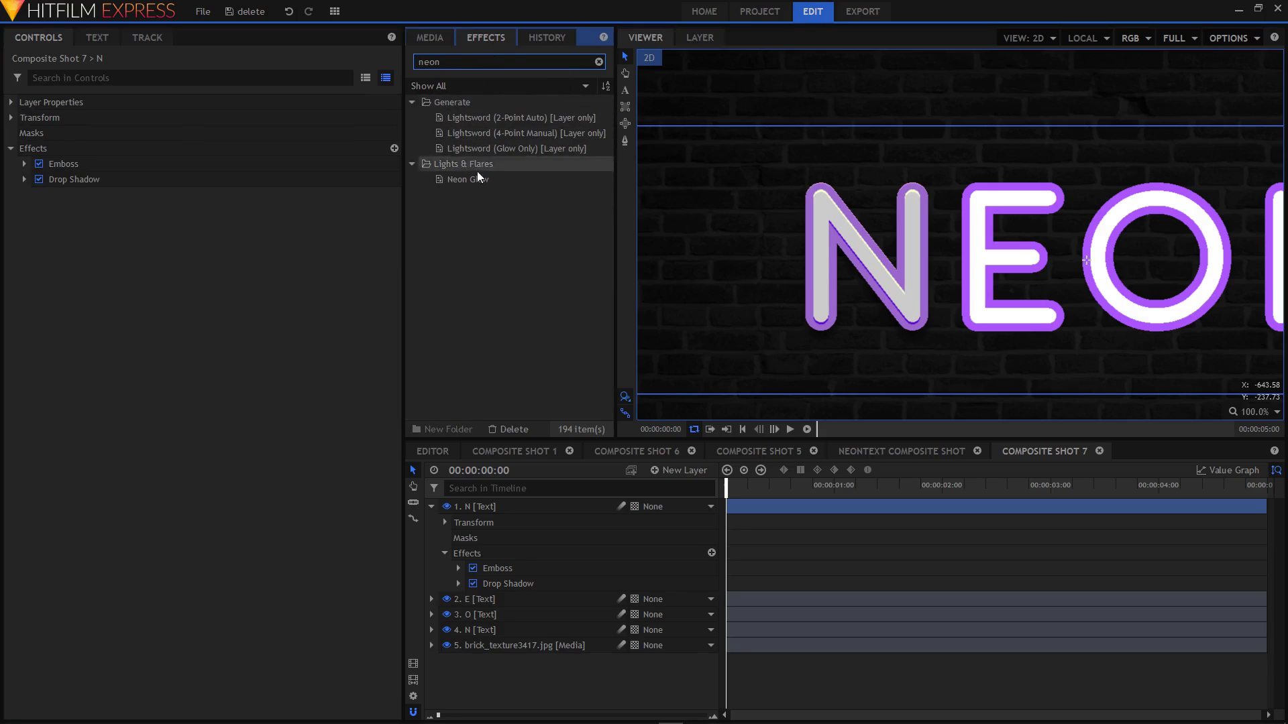
left_click(461, 179)
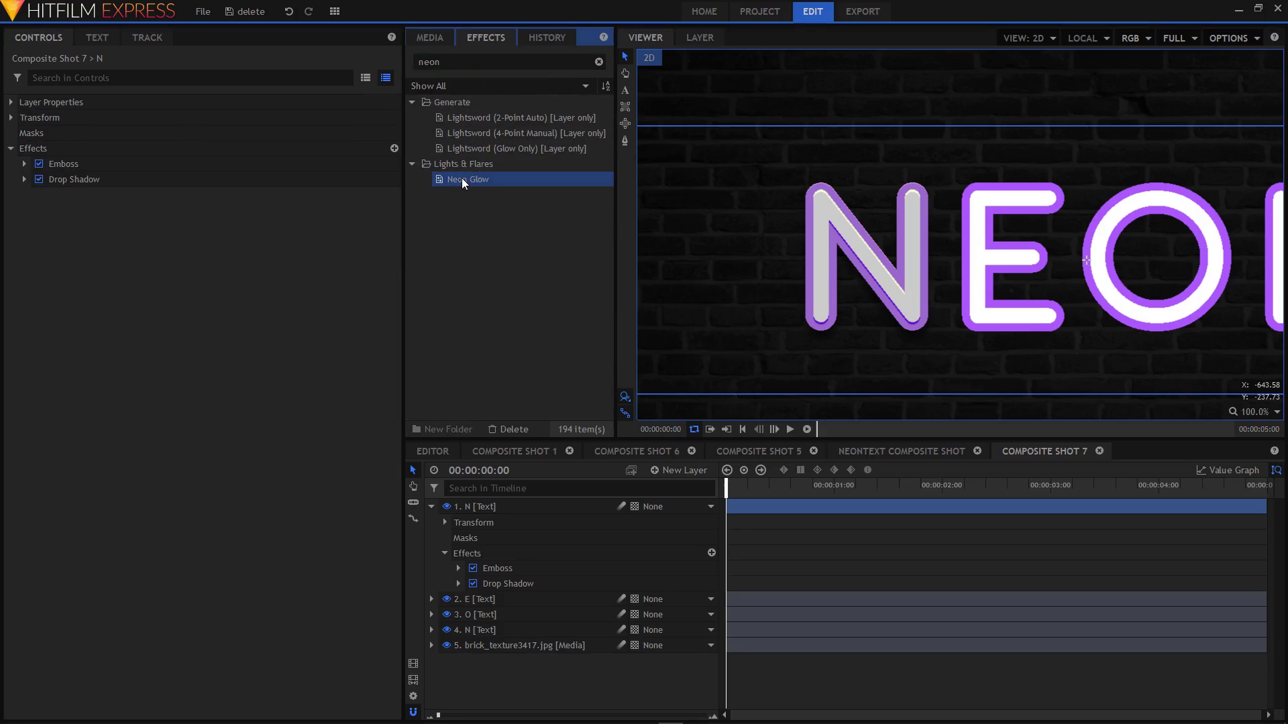
left_click_drag(461, 178, 488, 509)
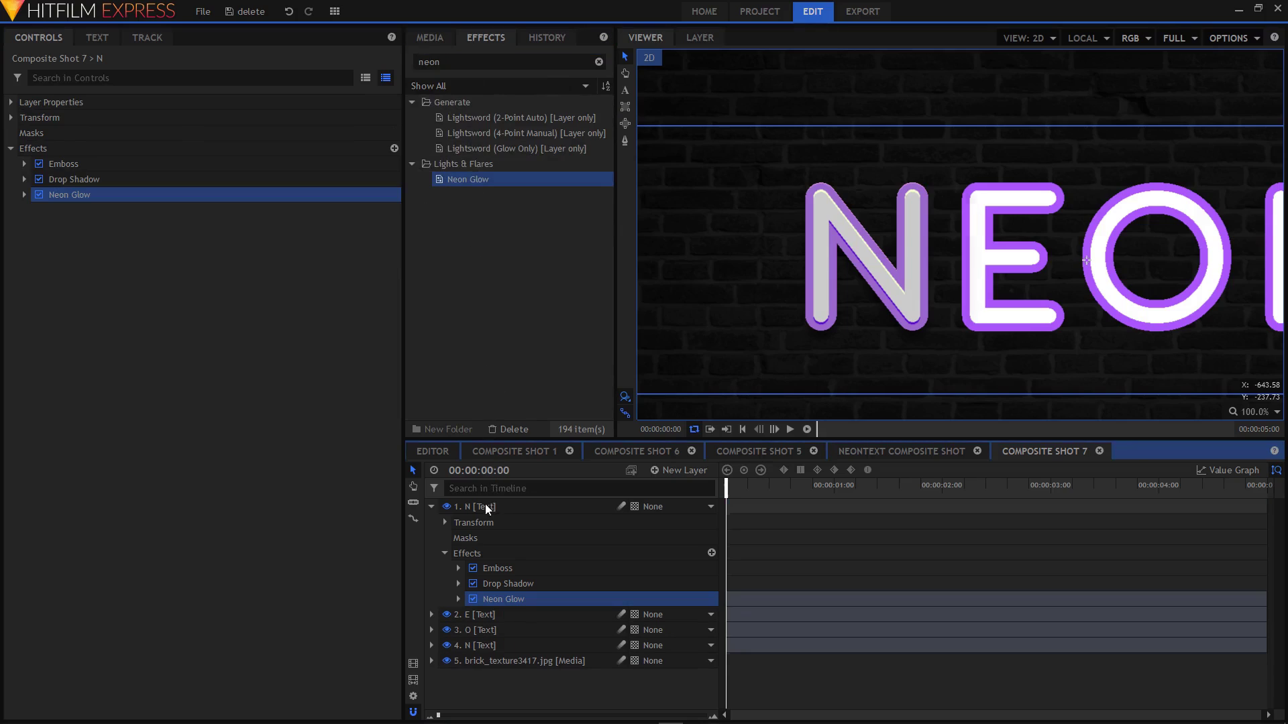
left_click(25, 194)
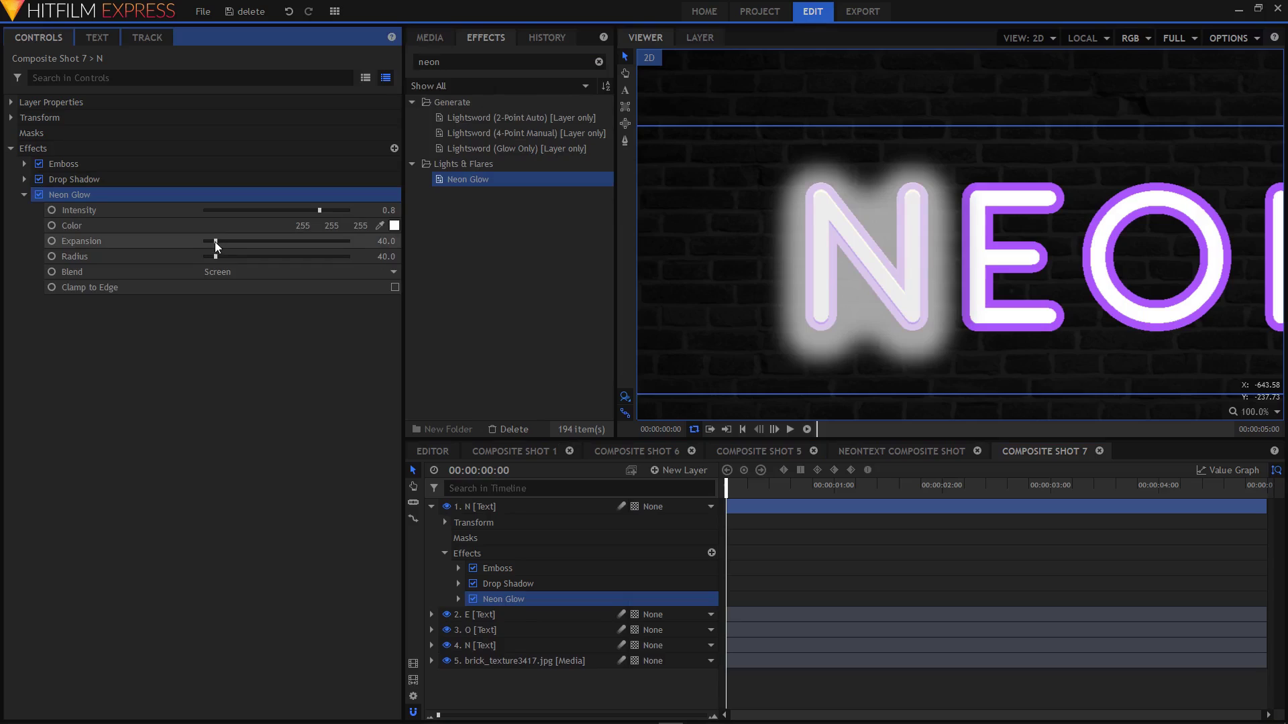
left_click_drag(214, 242, 184, 238)
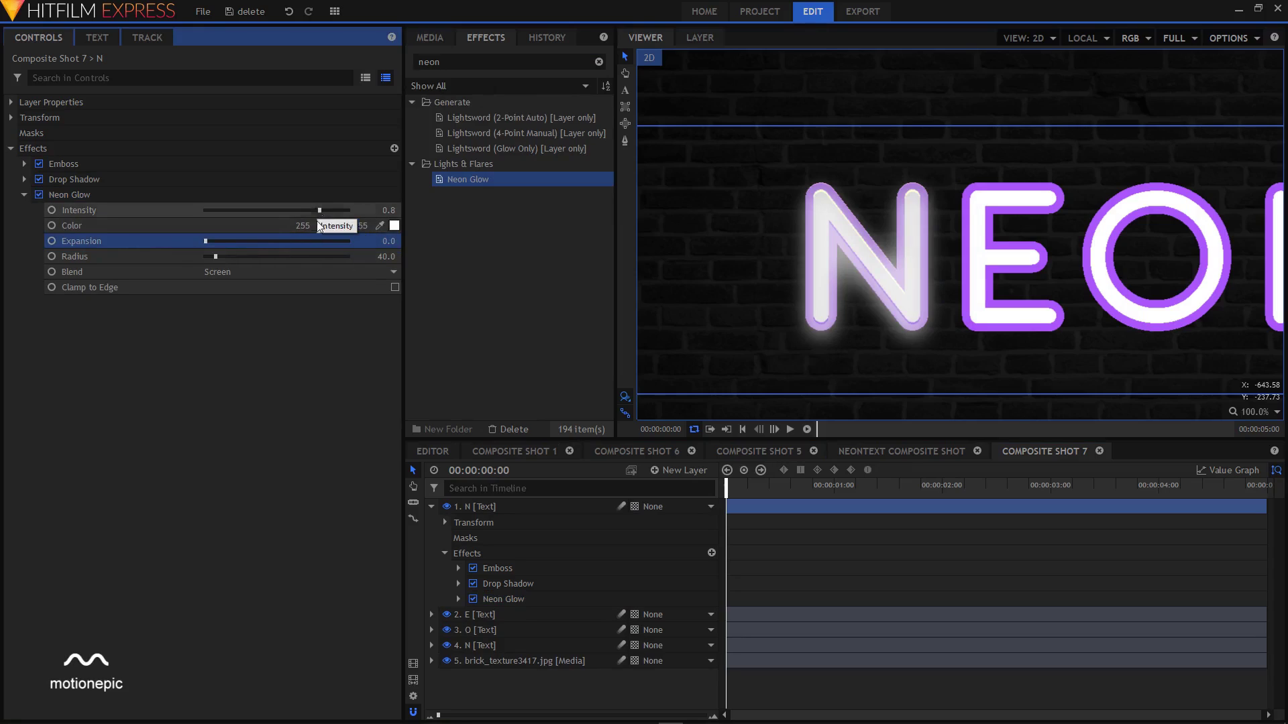
Step: Sample the purple outline of the letter E (170, 85, 255) as the first N's Neon Glow color
left_click(381, 226)
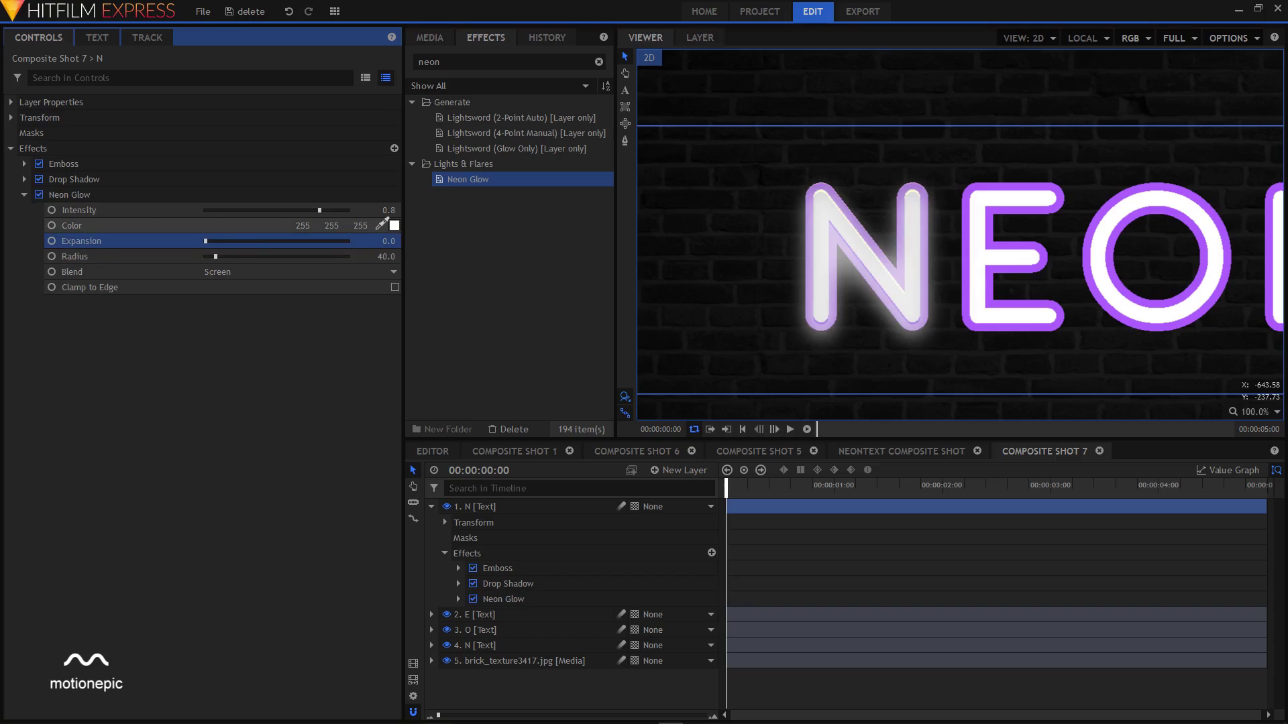
left_click(381, 226)
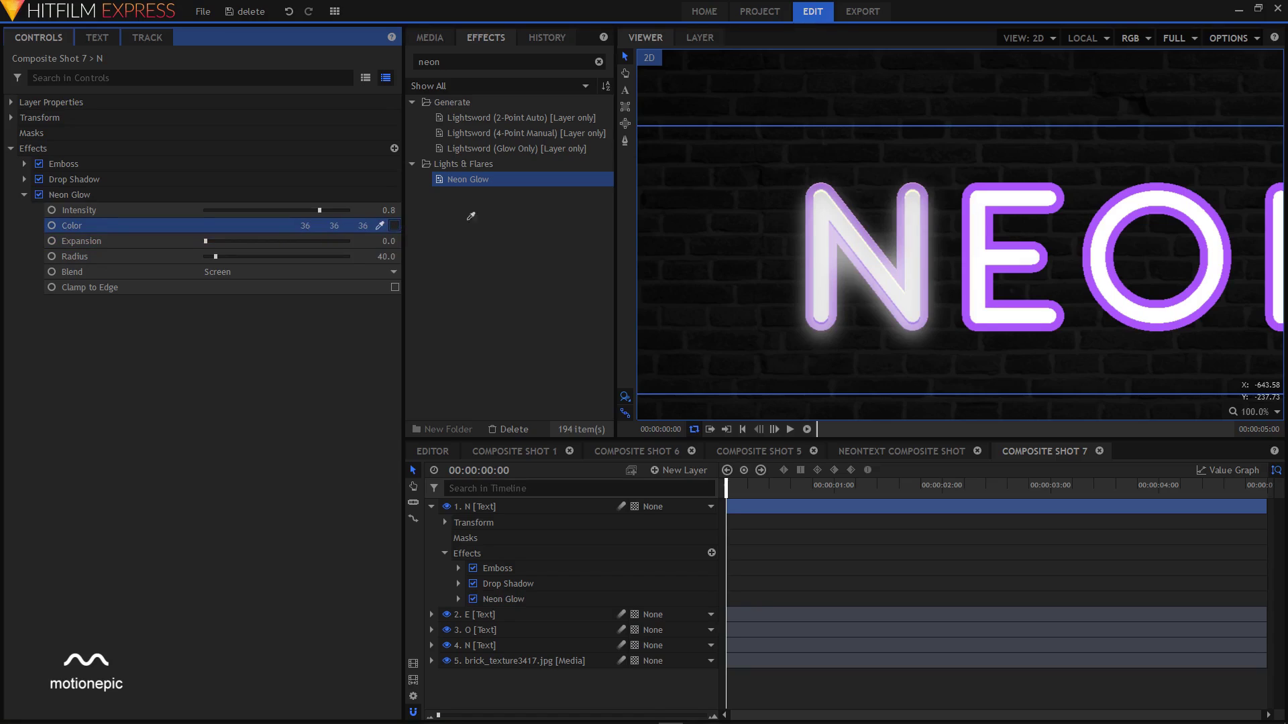
left_click(727, 195)
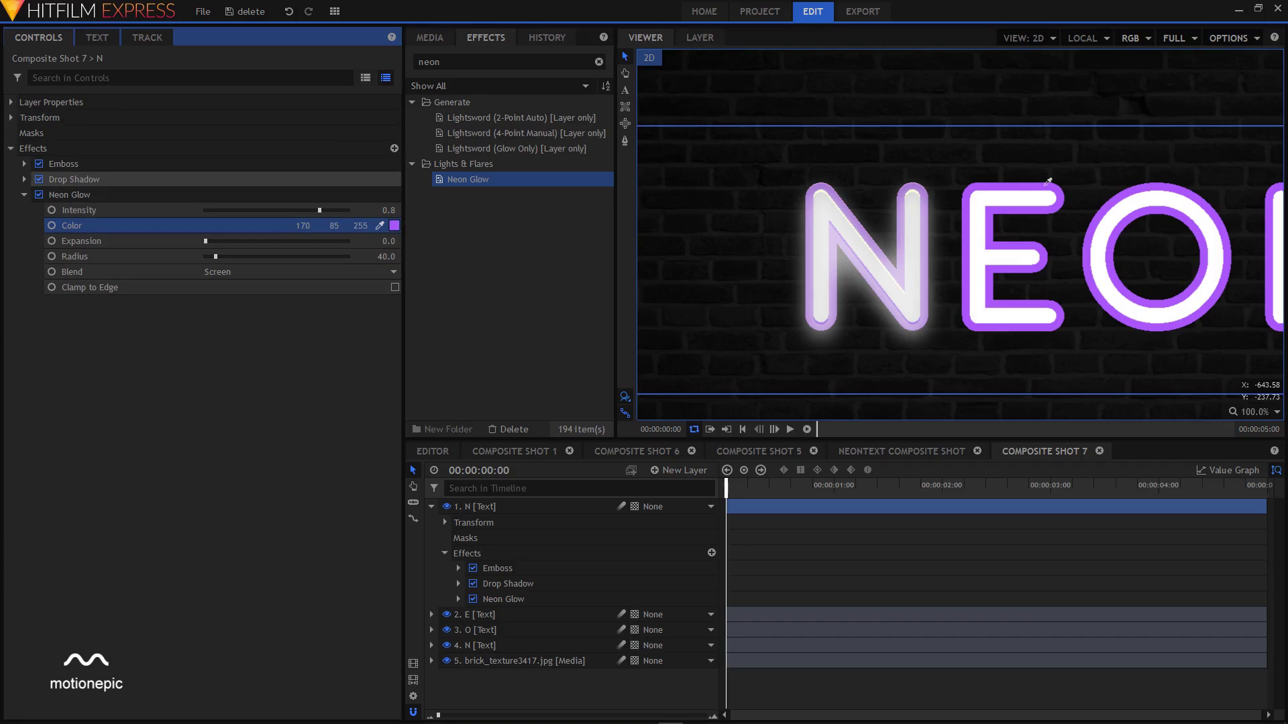
left_click(1047, 181)
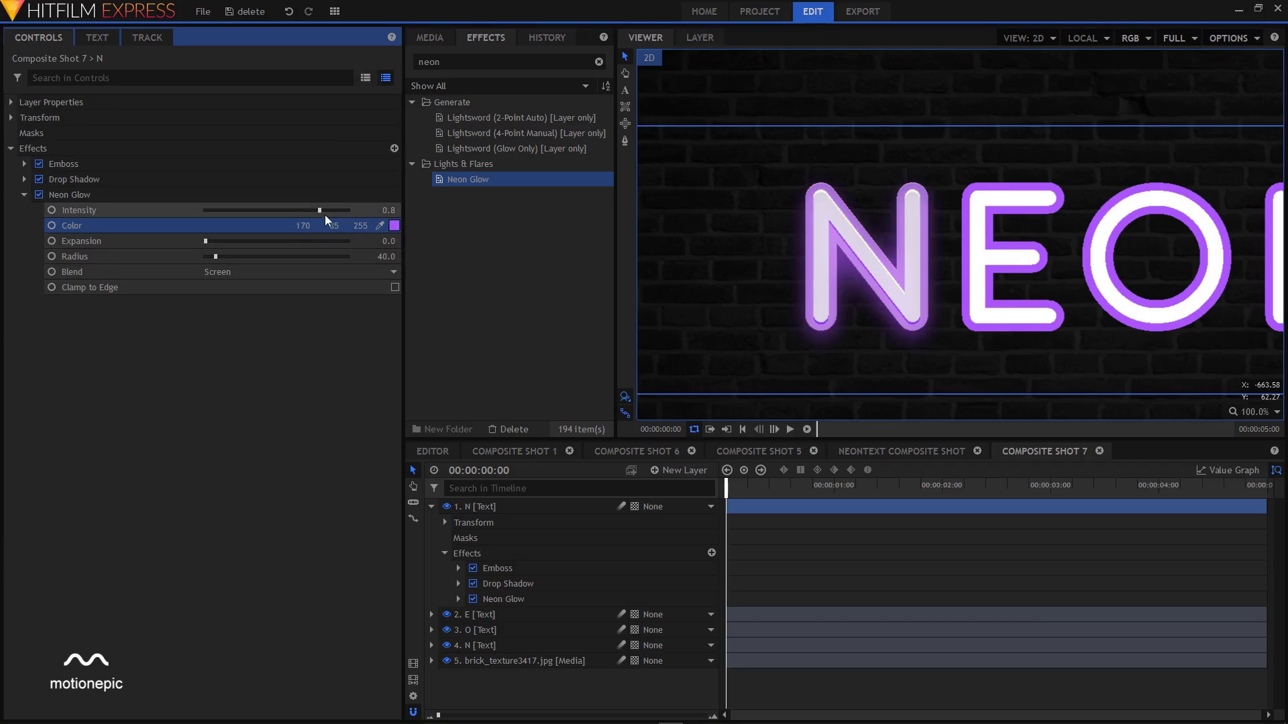
Step: Raise the first N's Neon Glow intensity slightly and set the glow radius to 182
left_click(345, 211)
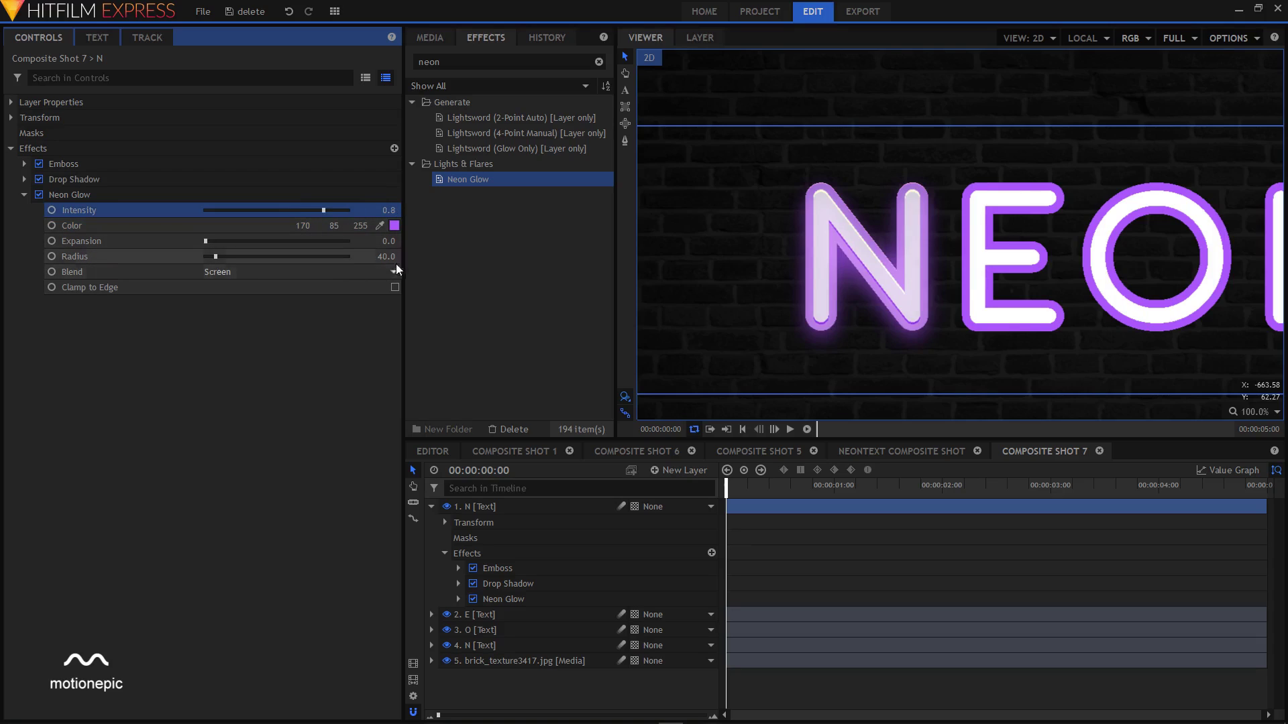
left_click_drag(215, 257, 218, 256)
left_click_drag(231, 256, 252, 256)
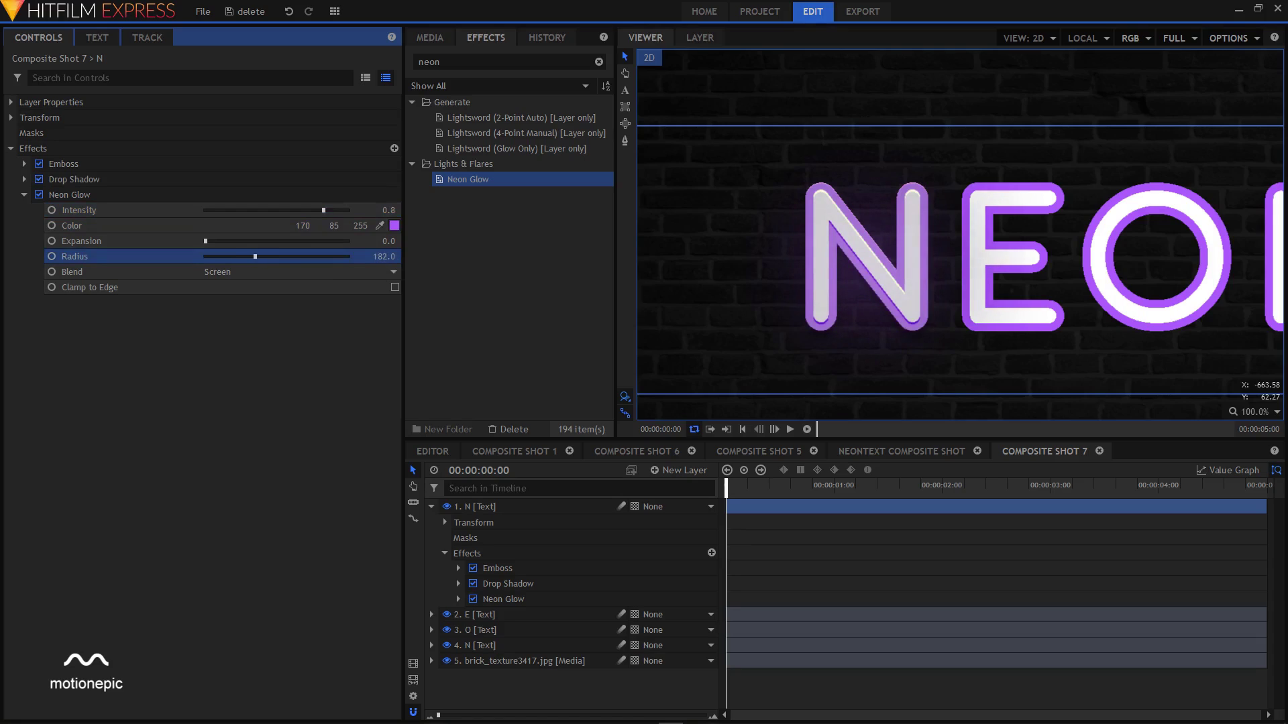
Step: Set the first N's Neon Glow blend mode to Add and its radius to 172
left_click(231, 271)
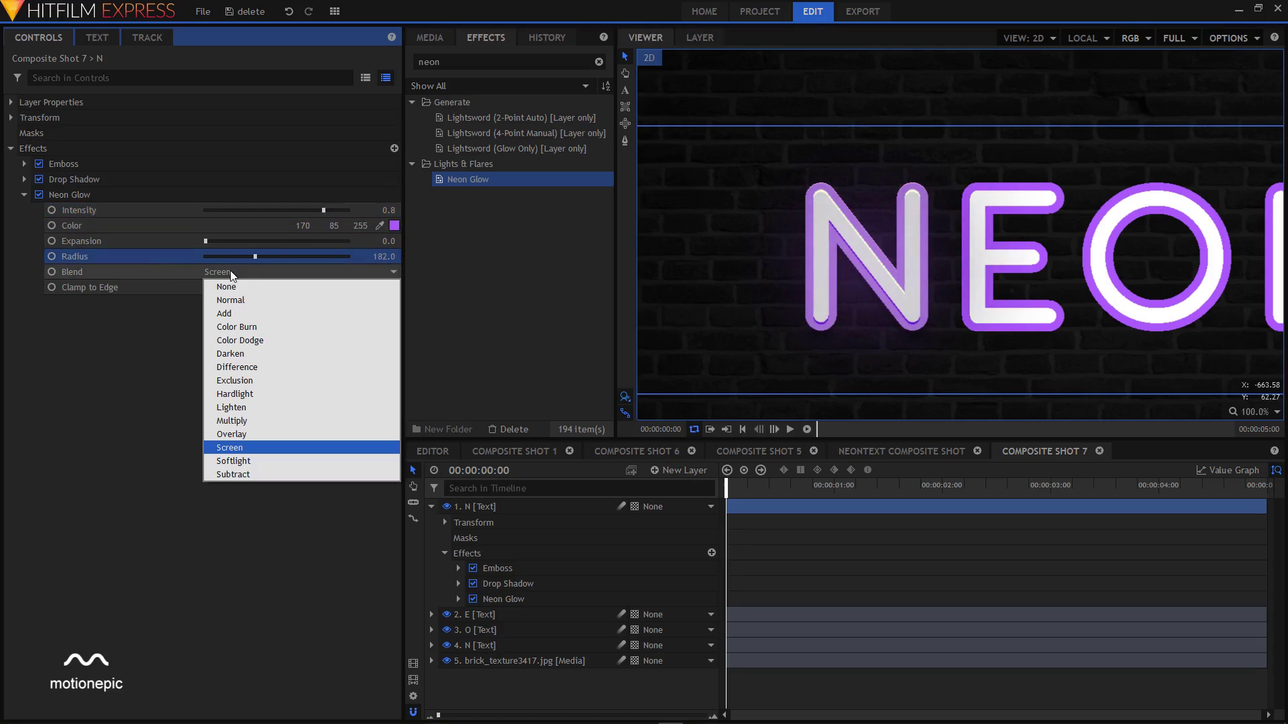
left_click(243, 315)
scroll(935, 273, "down", 4)
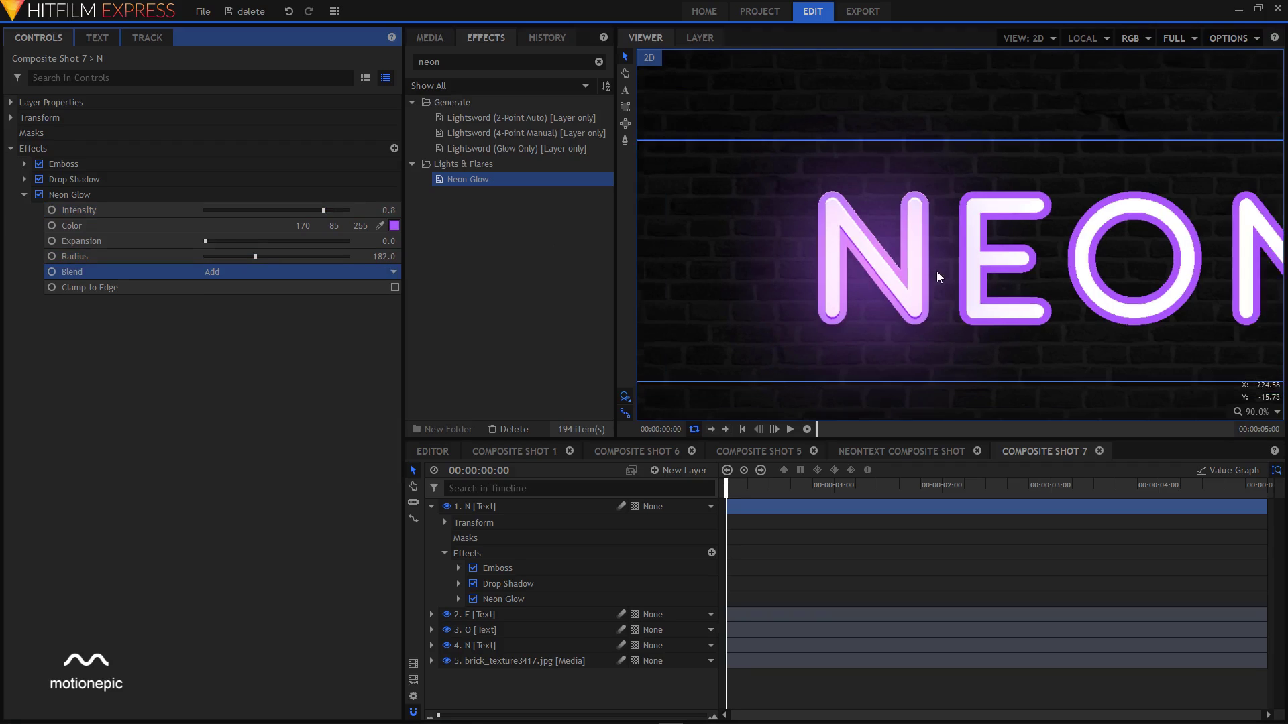
left_click_drag(384, 256, 367, 256)
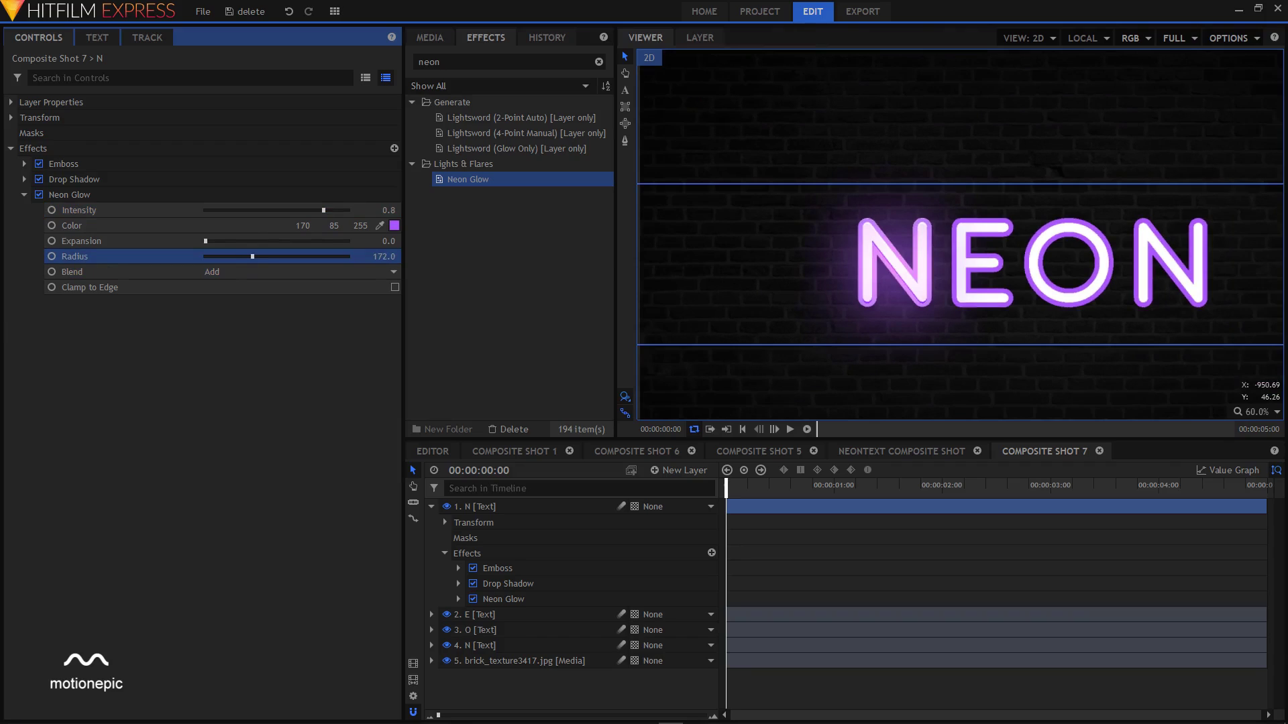
left_click(24, 194)
left_click(235, 284)
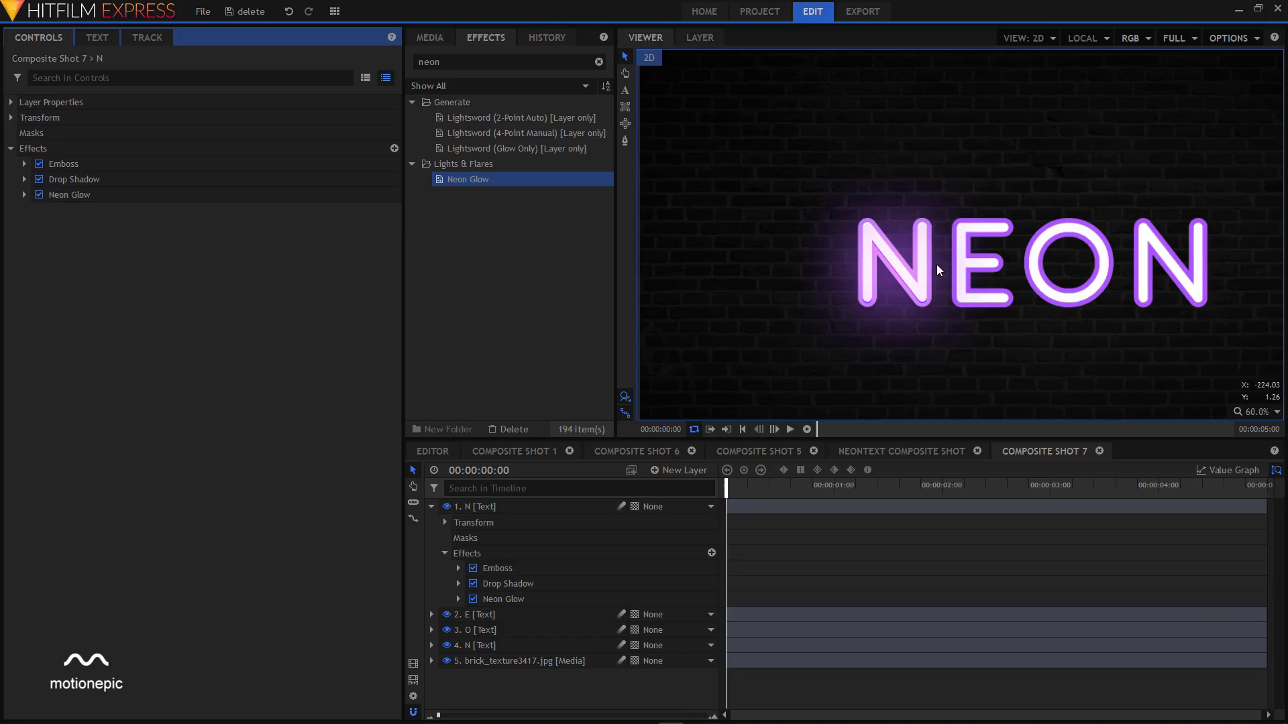
Step: Copy the Emboss, Drop Shadow and Neon Glow effects from the first N's layer
scroll(931, 260, "up", 4)
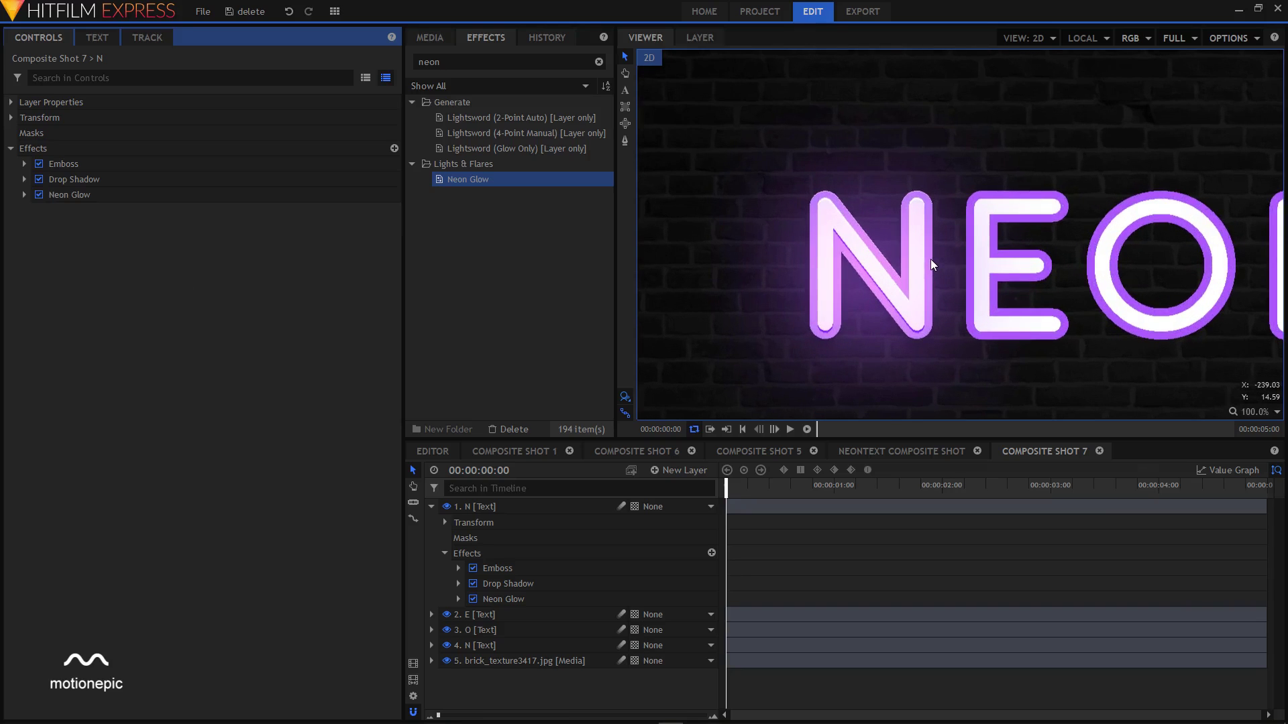
scroll(931, 261, "down", 2)
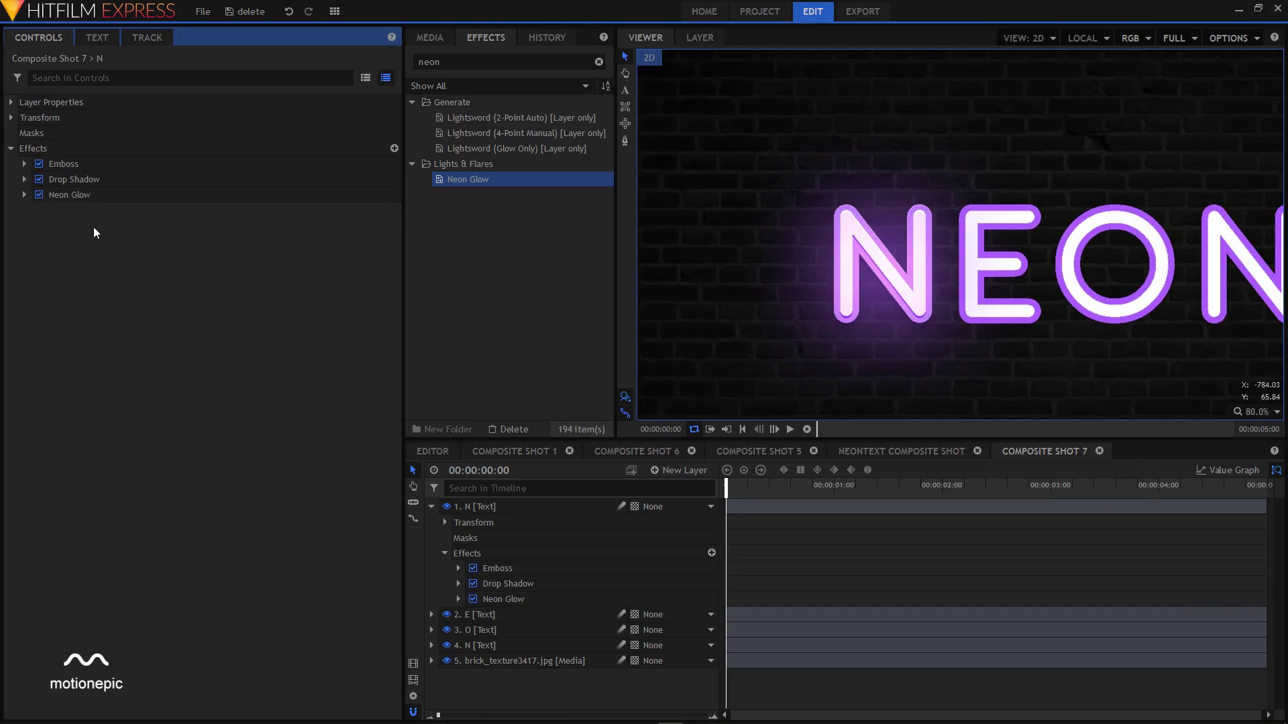
left_click_drag(94, 233, 137, 163)
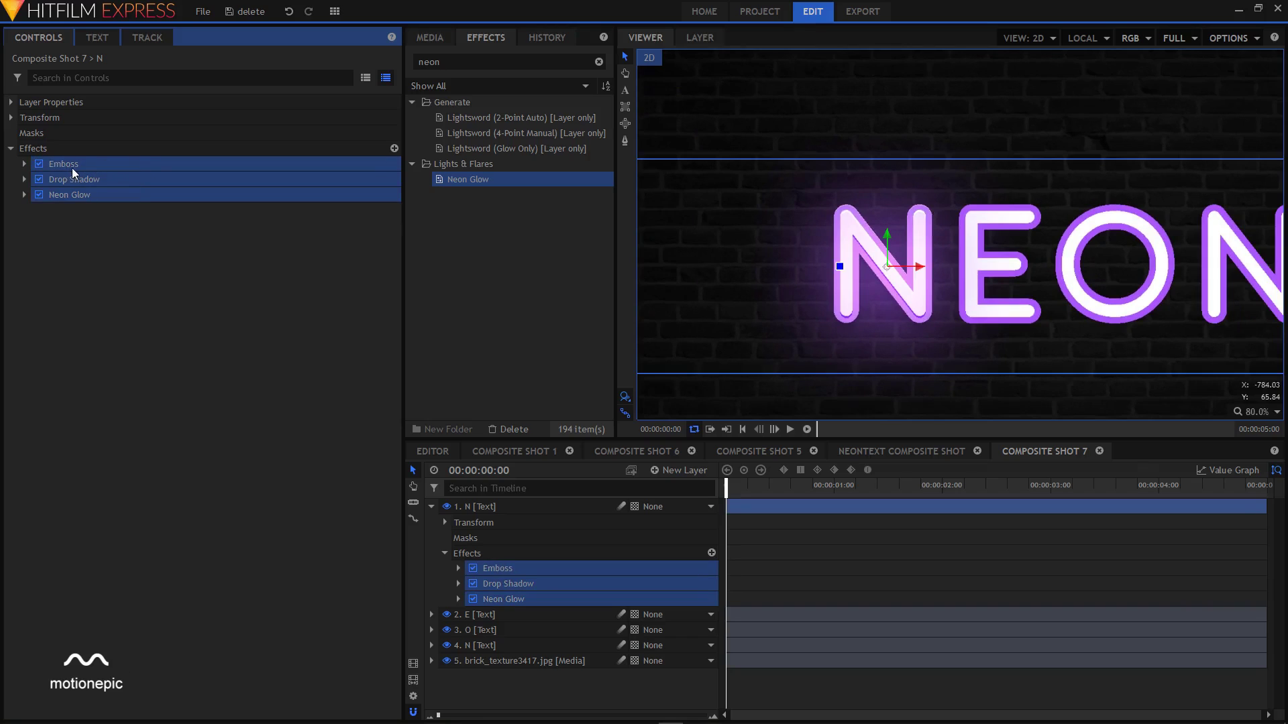
left_click_drag(73, 218, 117, 163)
right_click(117, 163)
left_click(131, 194)
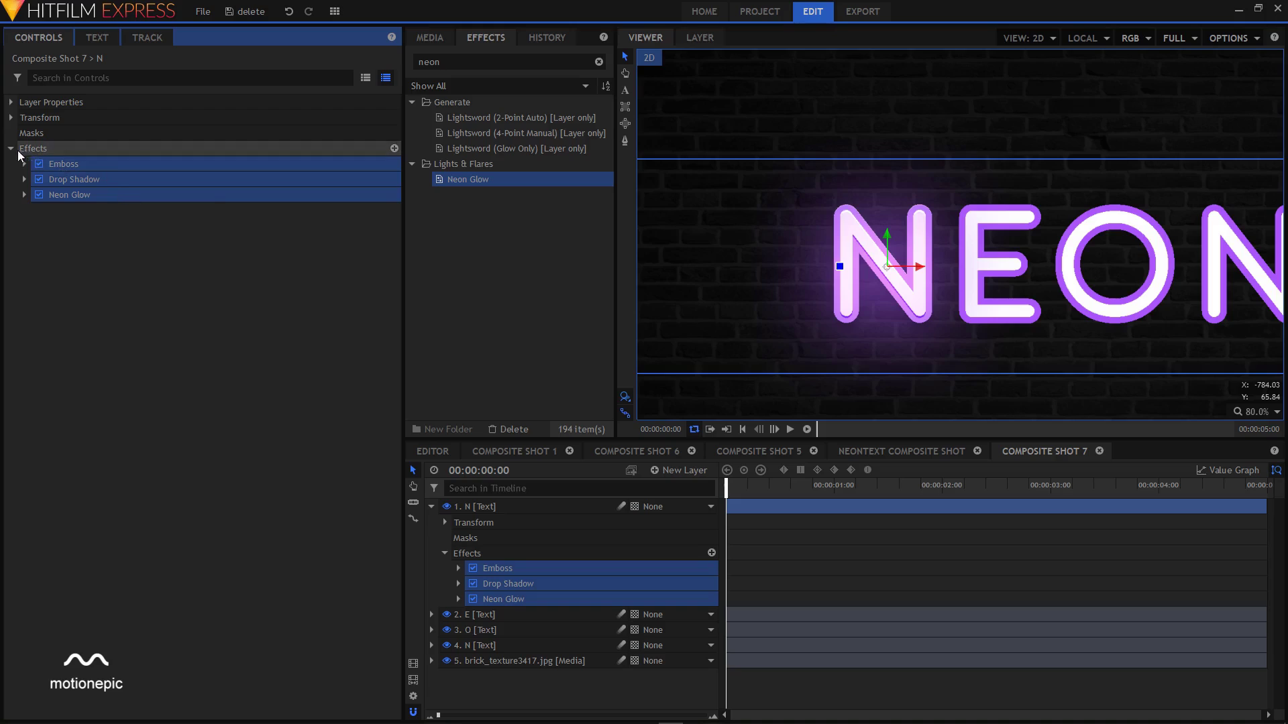
Step: Paste the copied Emboss, Drop Shadow and Neon Glow effects onto the E text layer
left_click(432, 507)
left_click(478, 521)
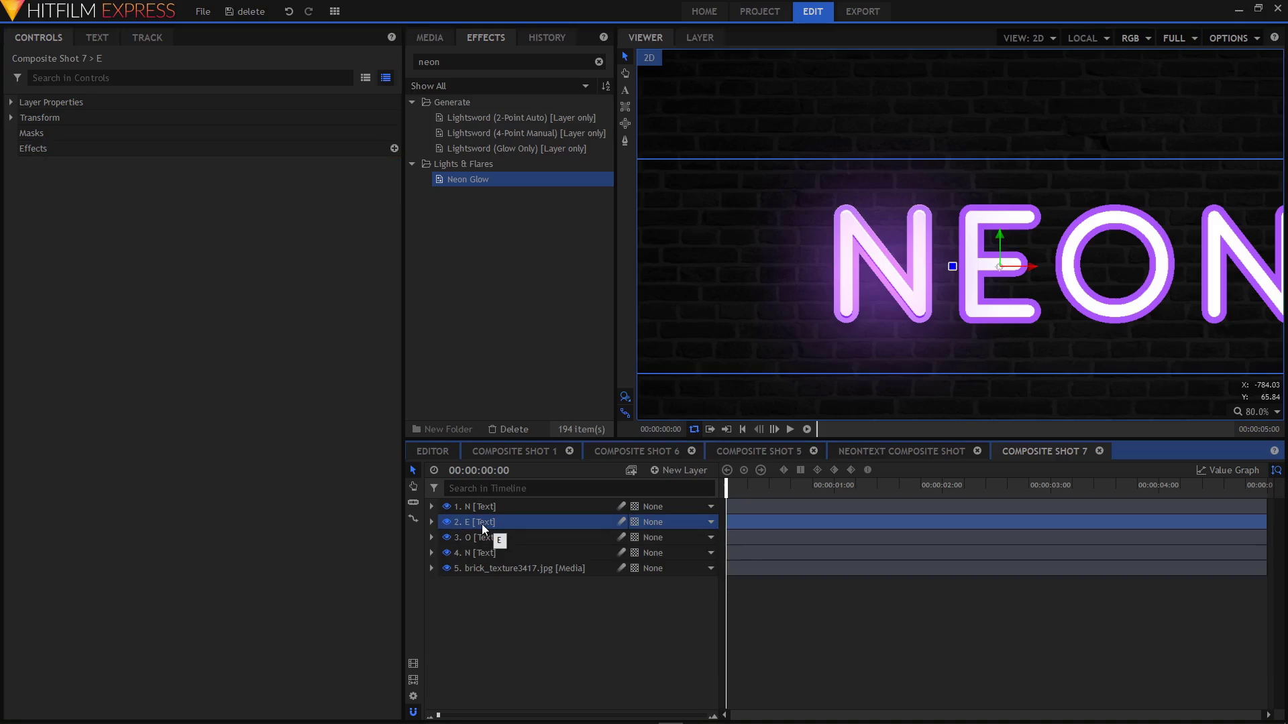
key("ctrl+v")
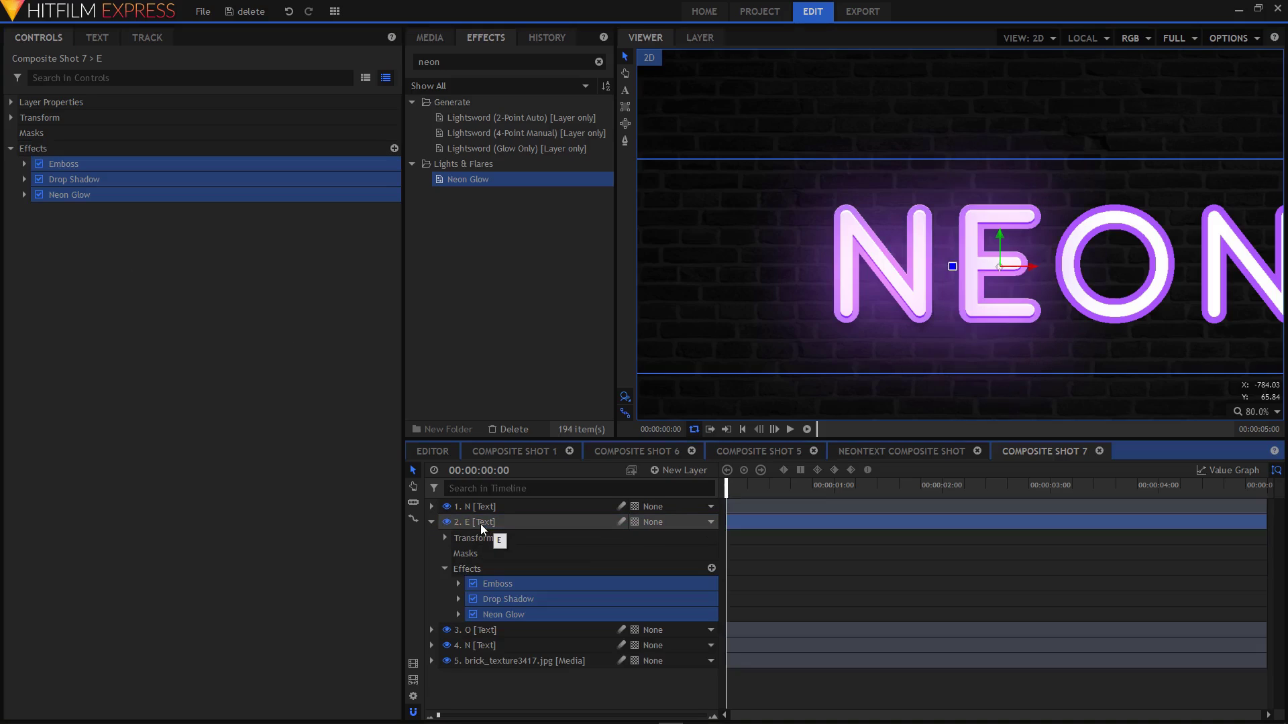
left_click(430, 522)
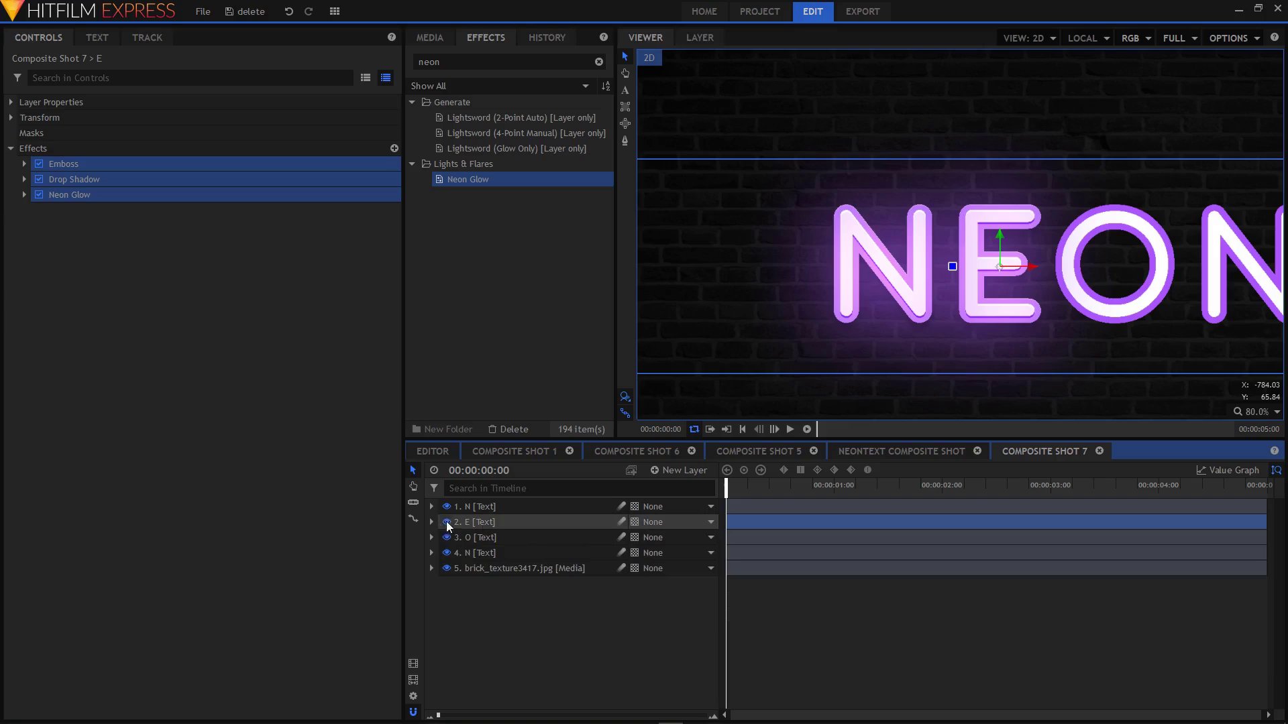
Step: Paste the same three effects onto the O text layer
left_click(481, 533)
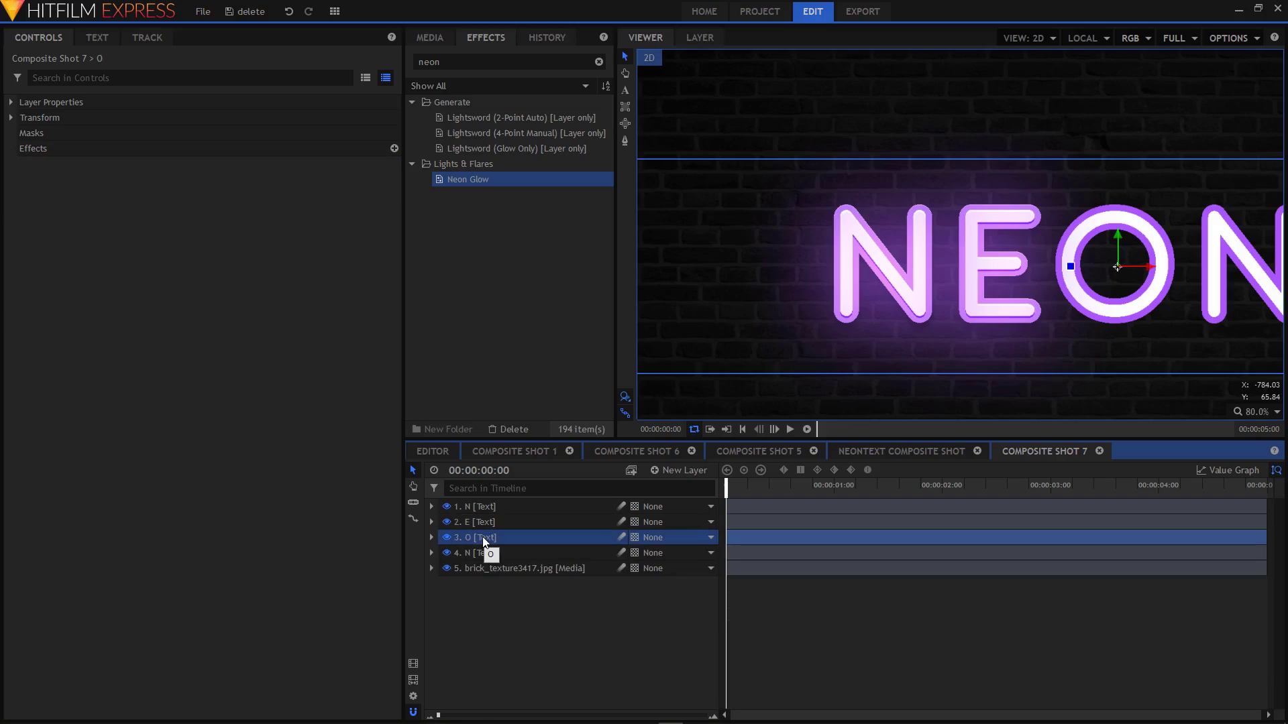
key("ctrl+v")
left_click(430, 537)
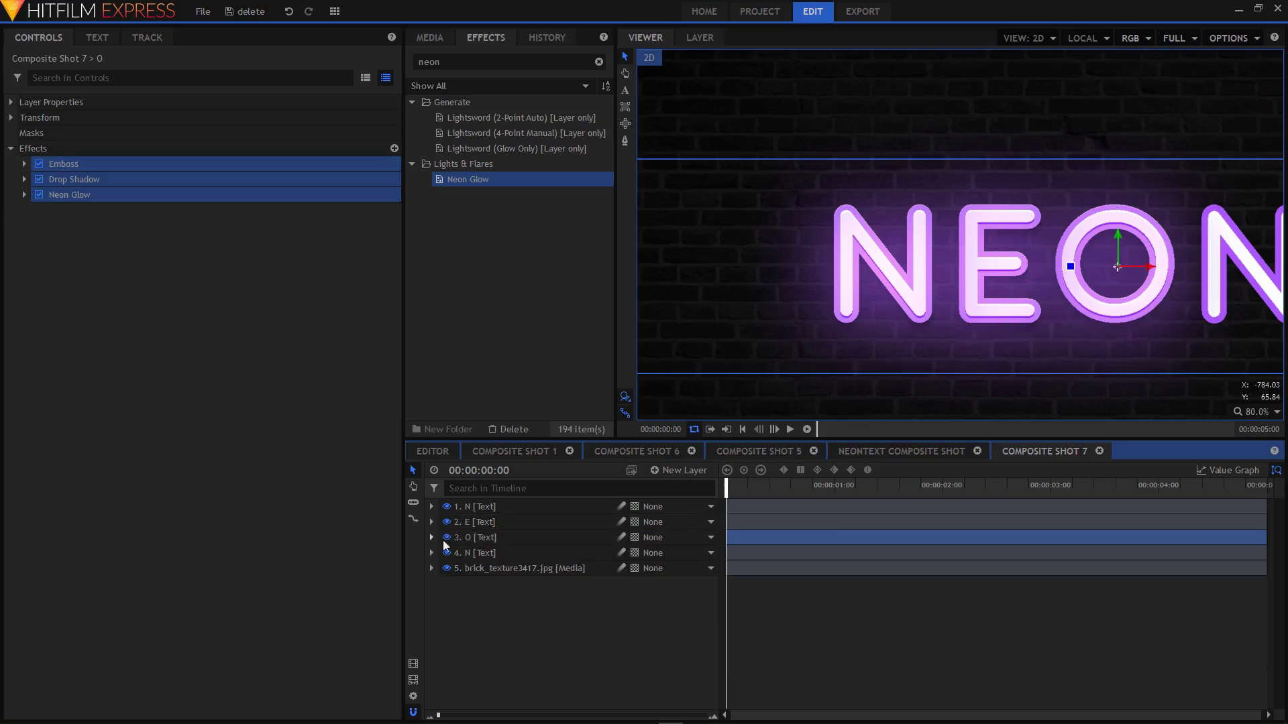
Step: Paste the copied effects onto the text layer of the word's last N
left_click(450, 553)
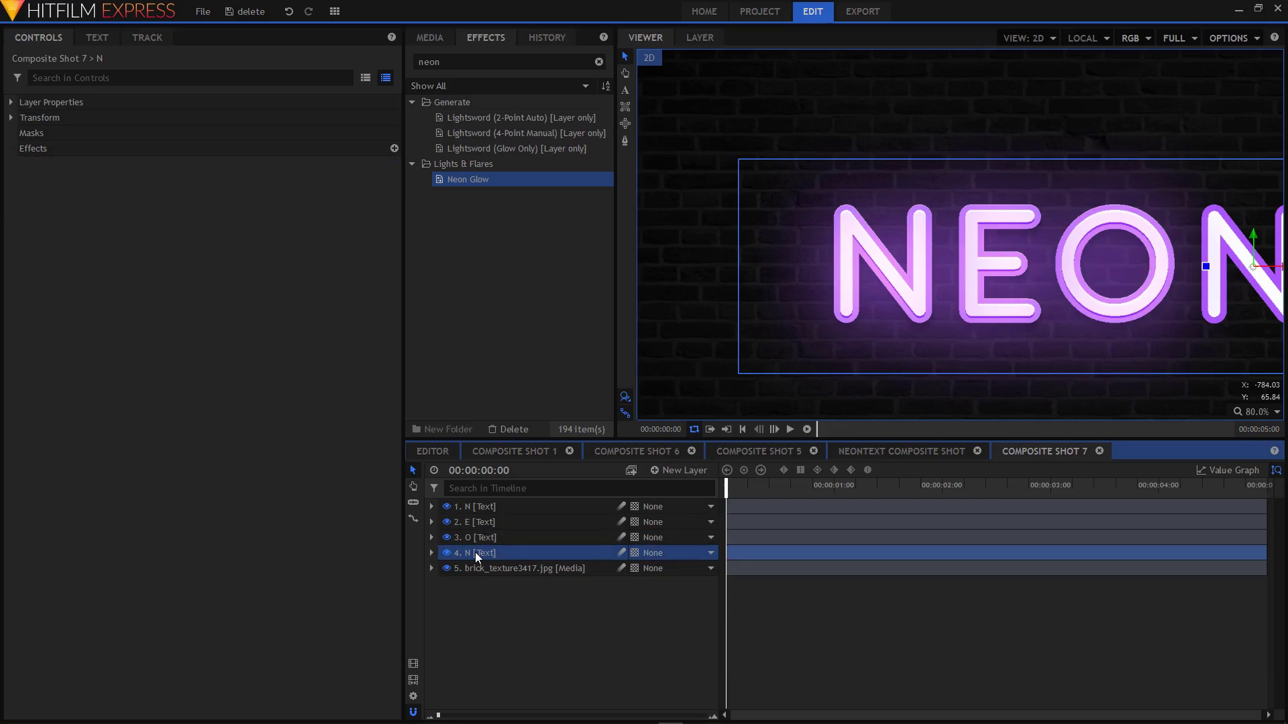
scroll(1064, 352, "down", 2)
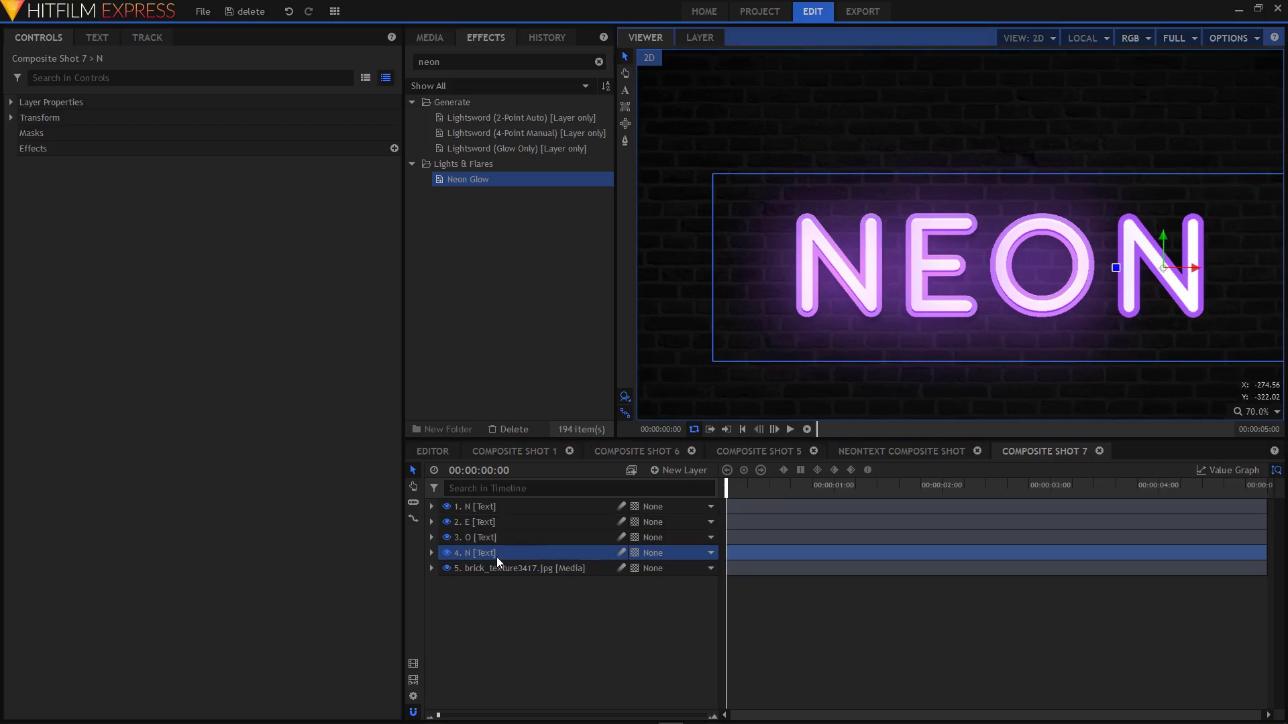
key("ctrl+v")
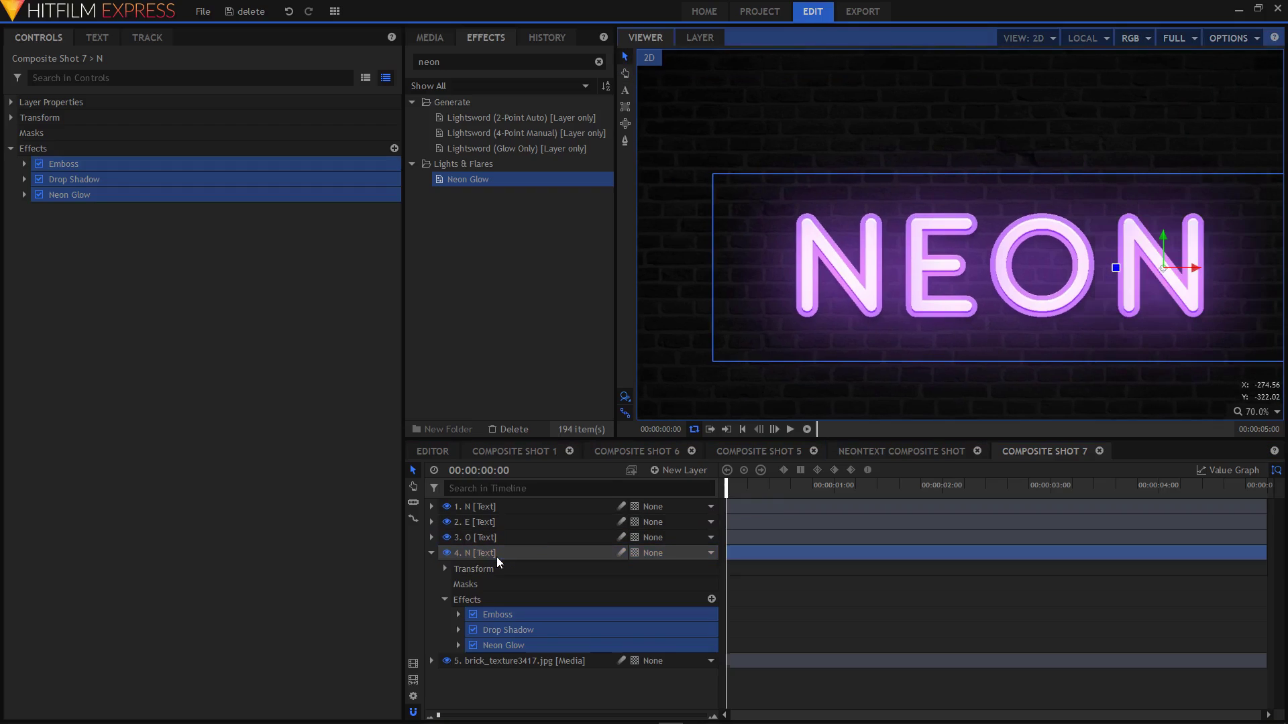
left_click(428, 552)
scroll(1016, 340, "down", 2)
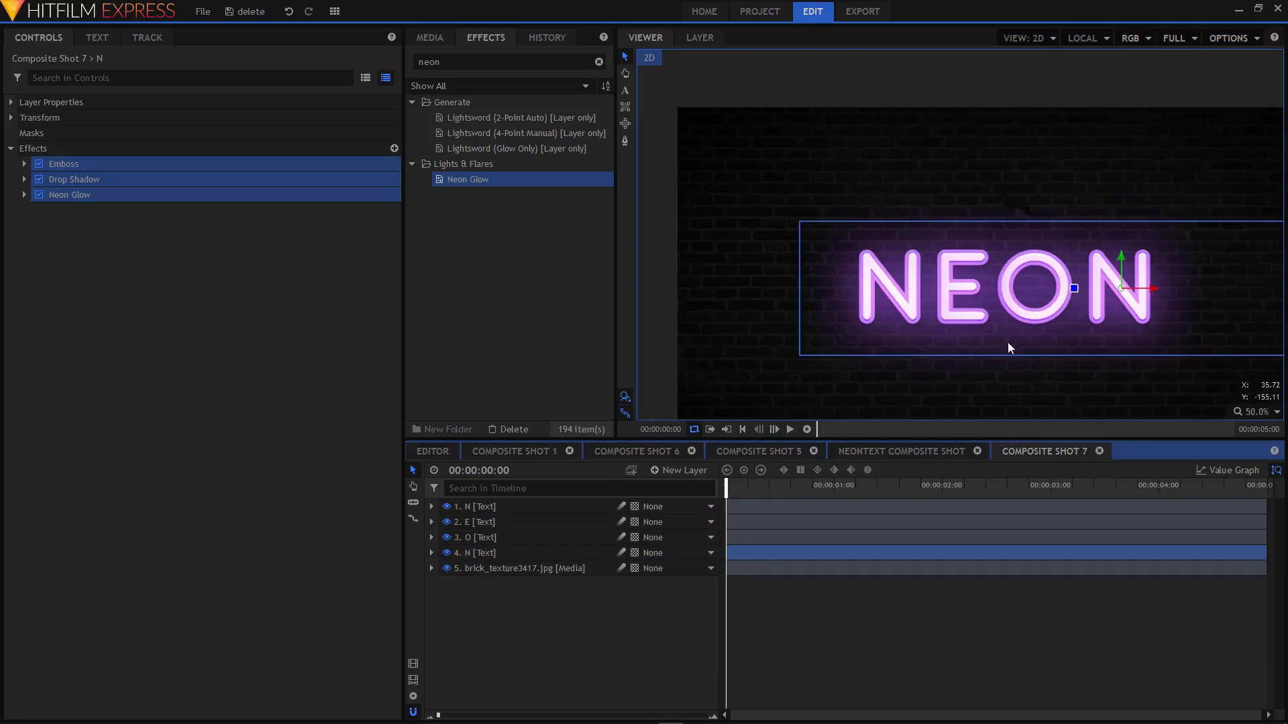
Step: Deselect the layers and move the playhead to 00:00:00:03
left_click(670, 614)
left_click(750, 486)
left_click_drag(754, 486, 731, 486)
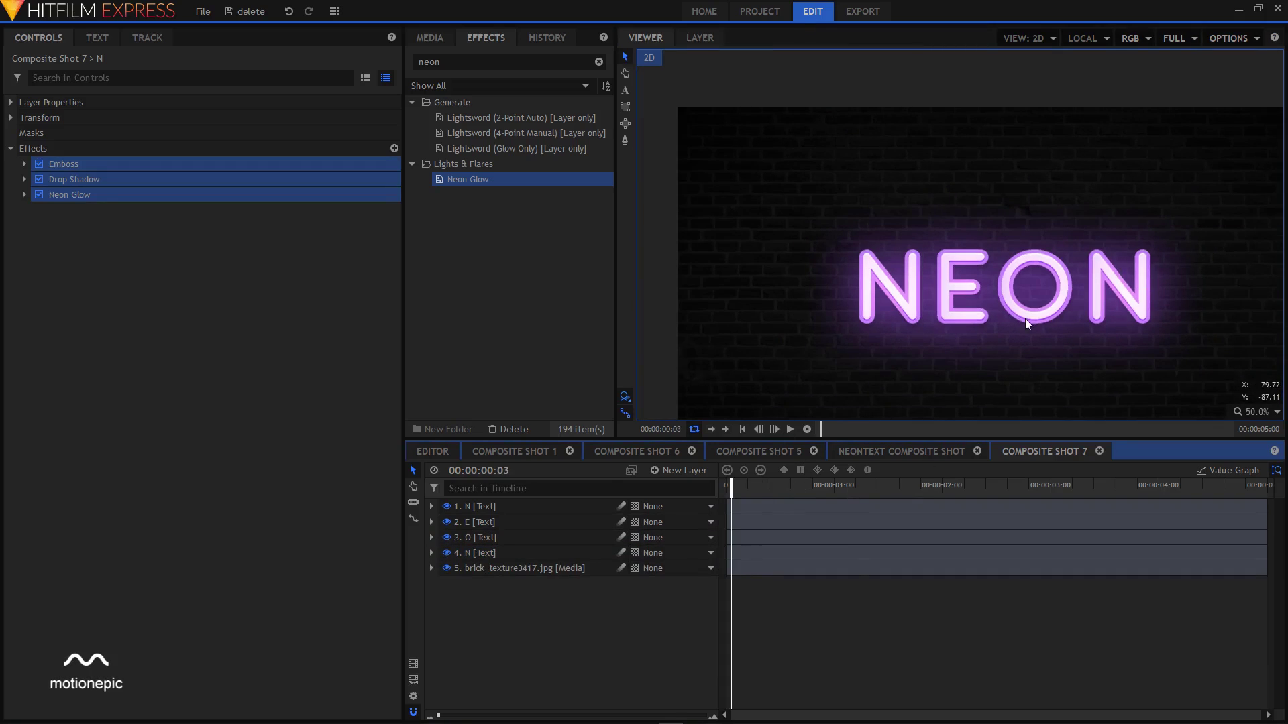
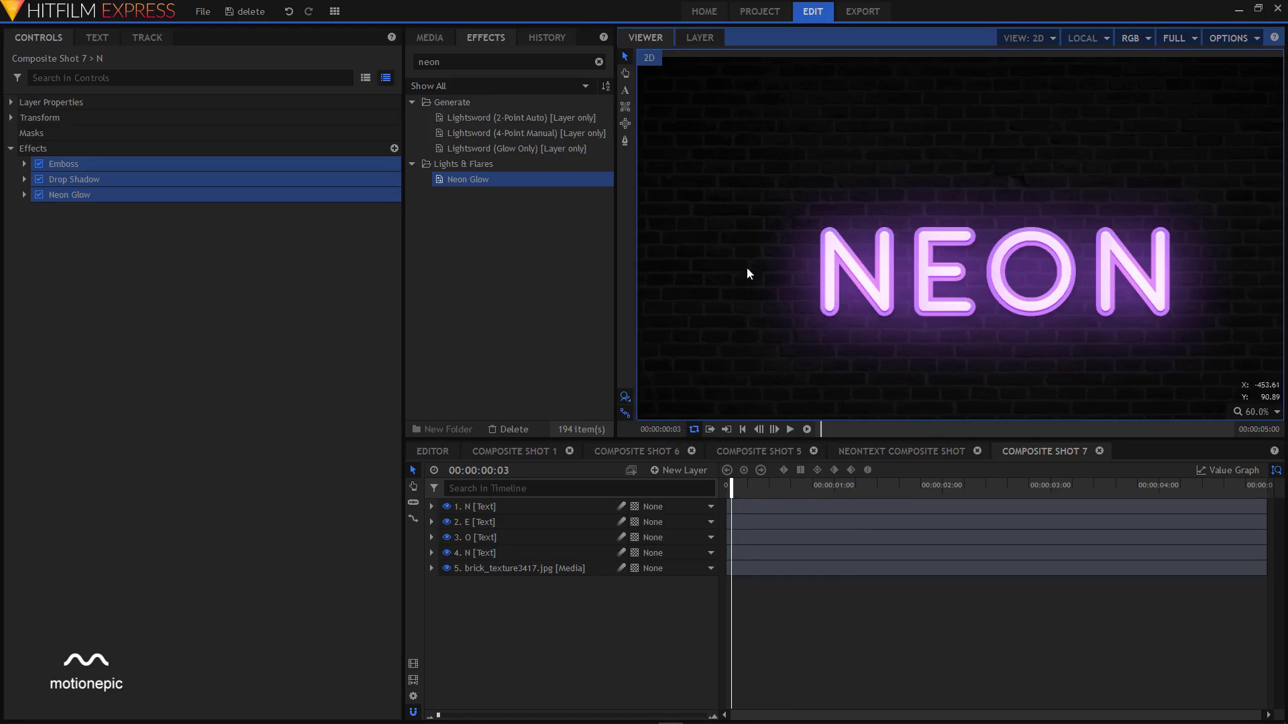
Step: Duplicate the four letter text layers N, E, O and N together, leaving out the brick texture layer
left_click(523, 551)
left_click(510, 507)
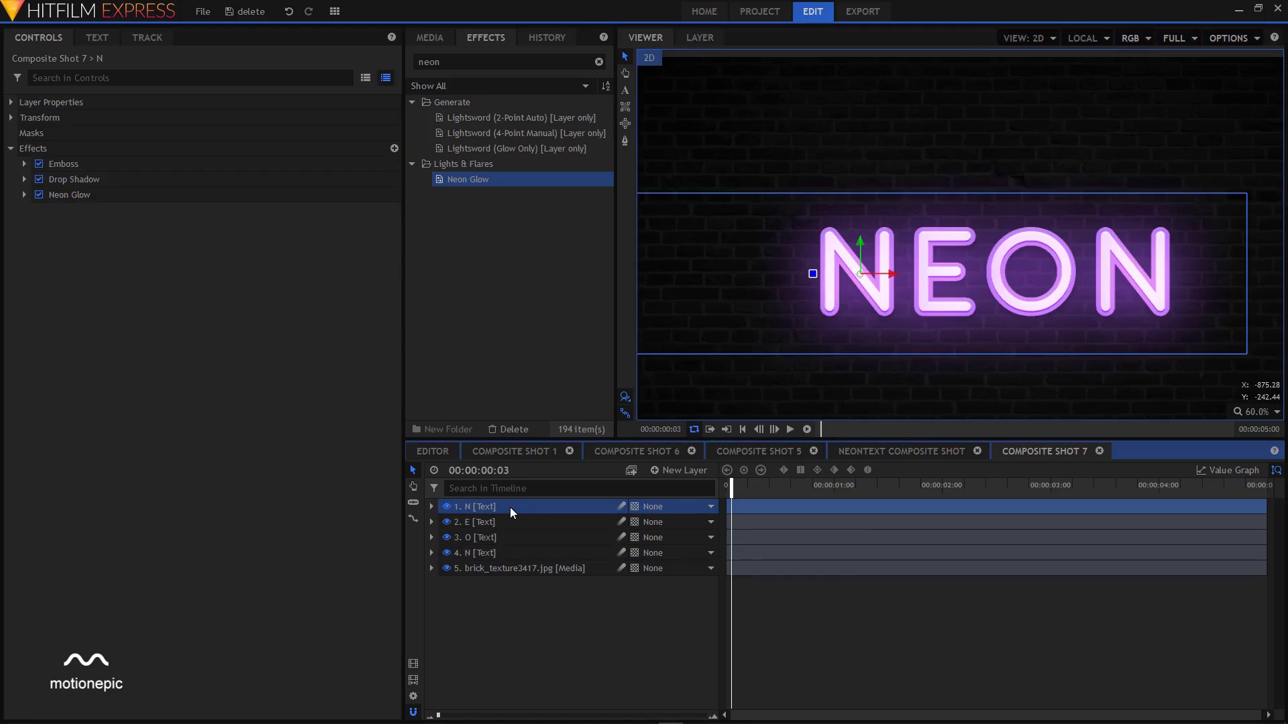
left_click(489, 553, "shift")
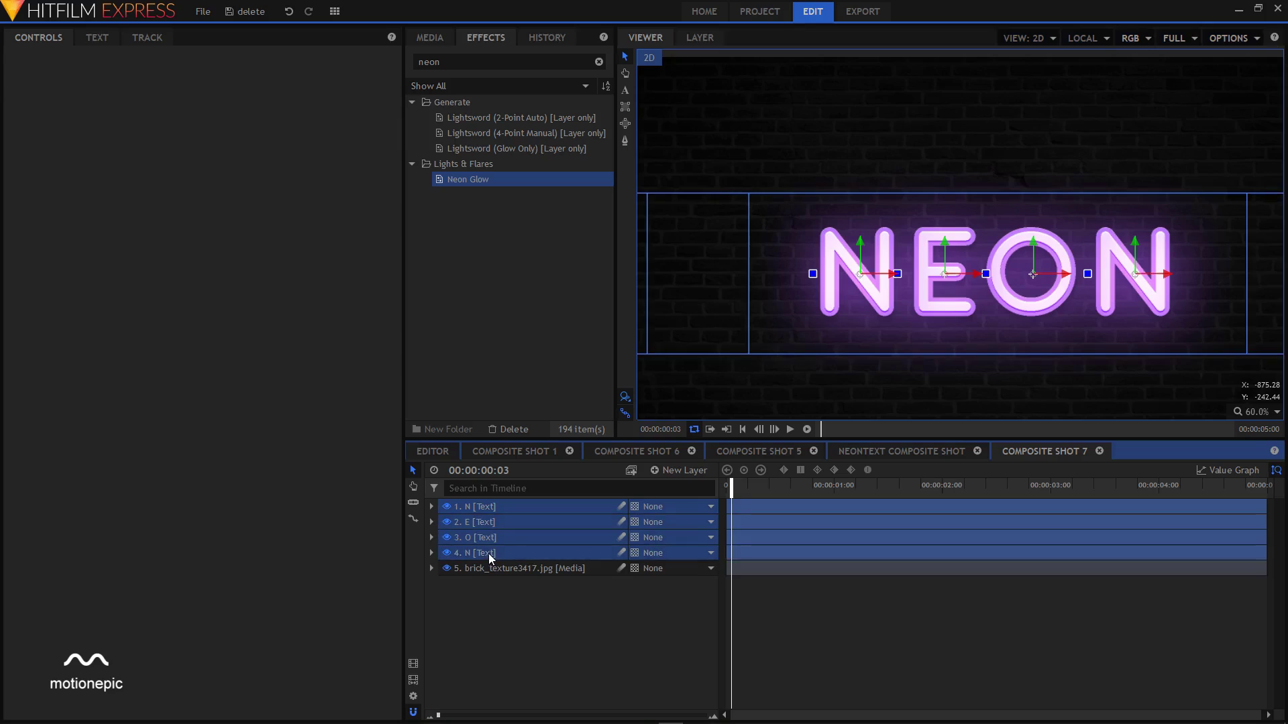
right_click(484, 510)
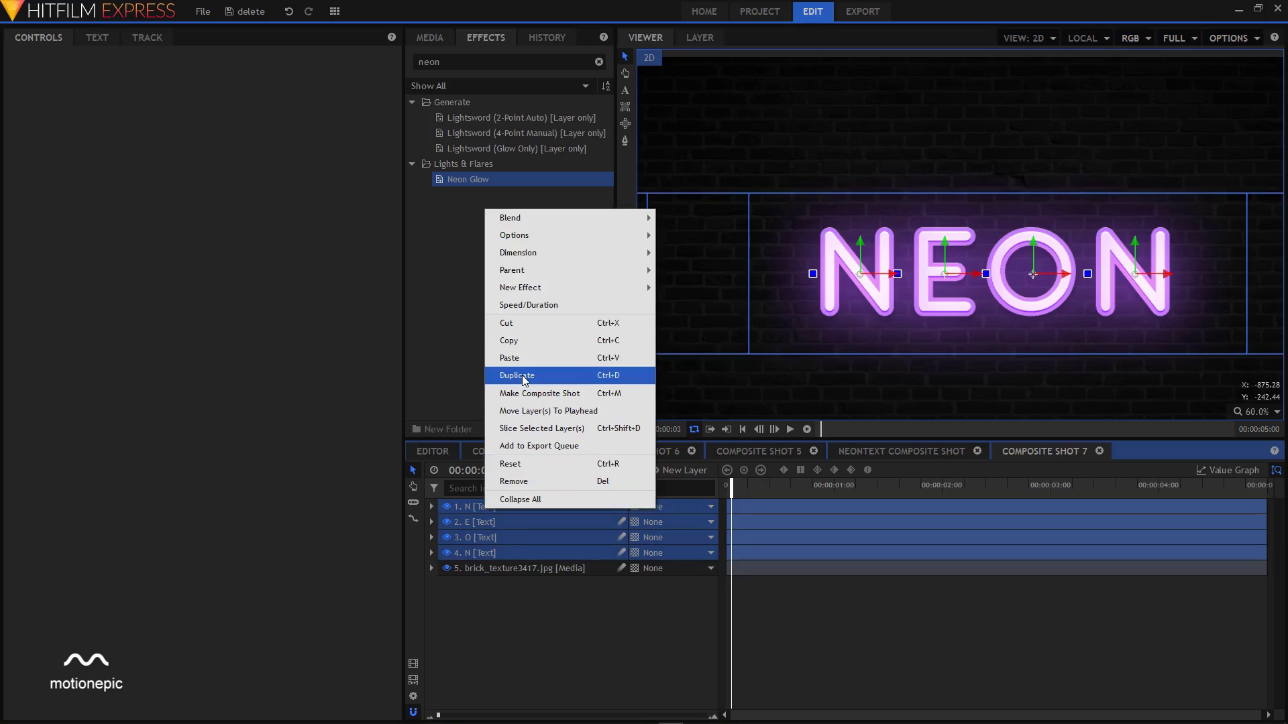
right_click(482, 543)
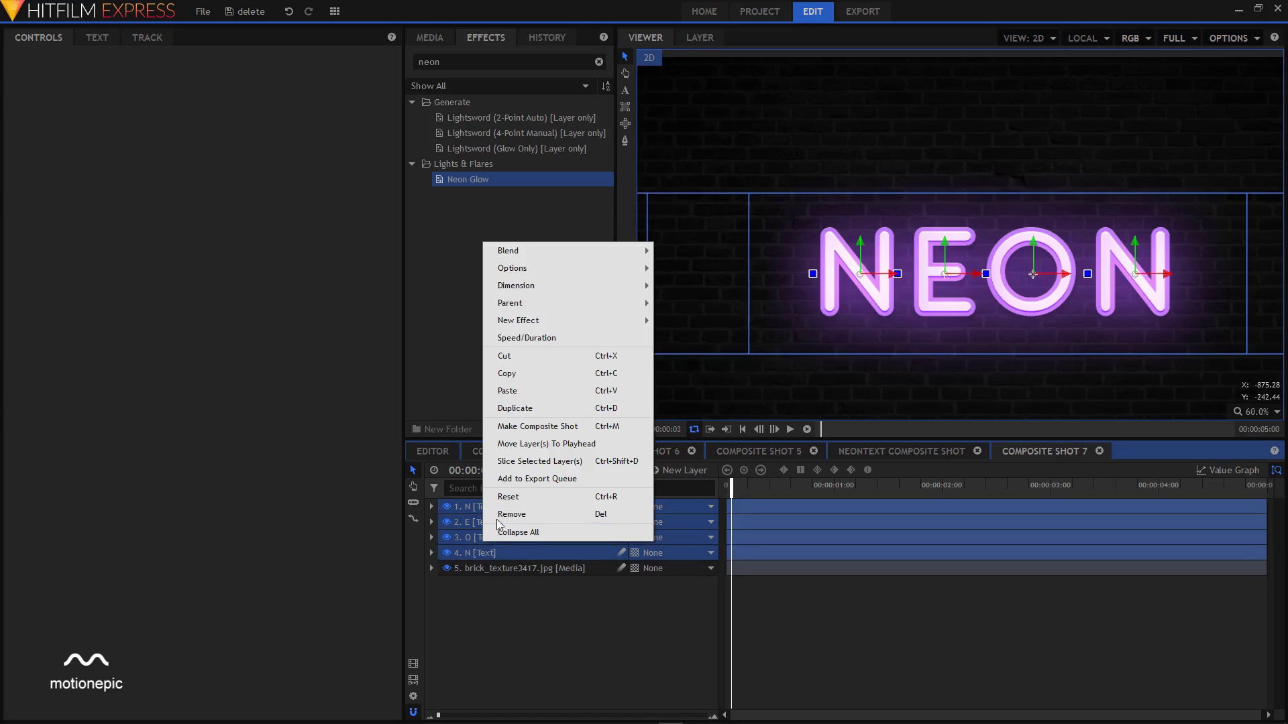
left_click(524, 415)
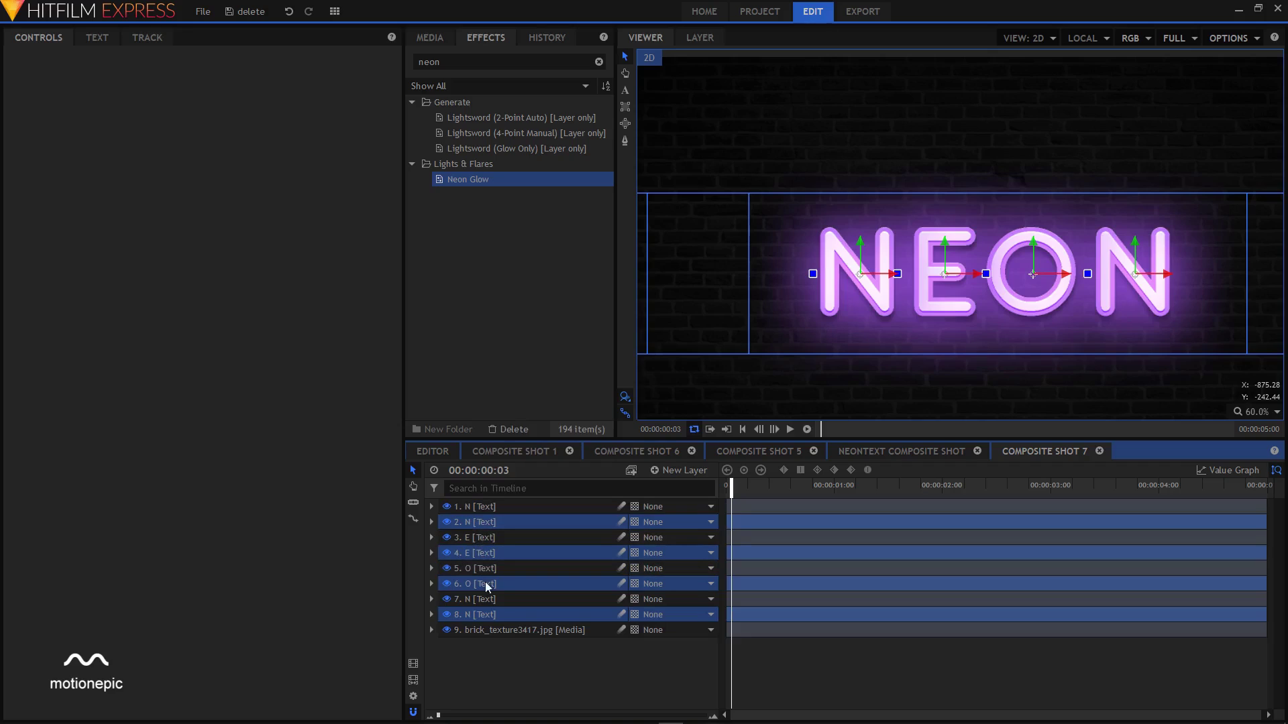
Step: Rename the duplicate of the first N text layer to lowercase n
left_click(476, 524)
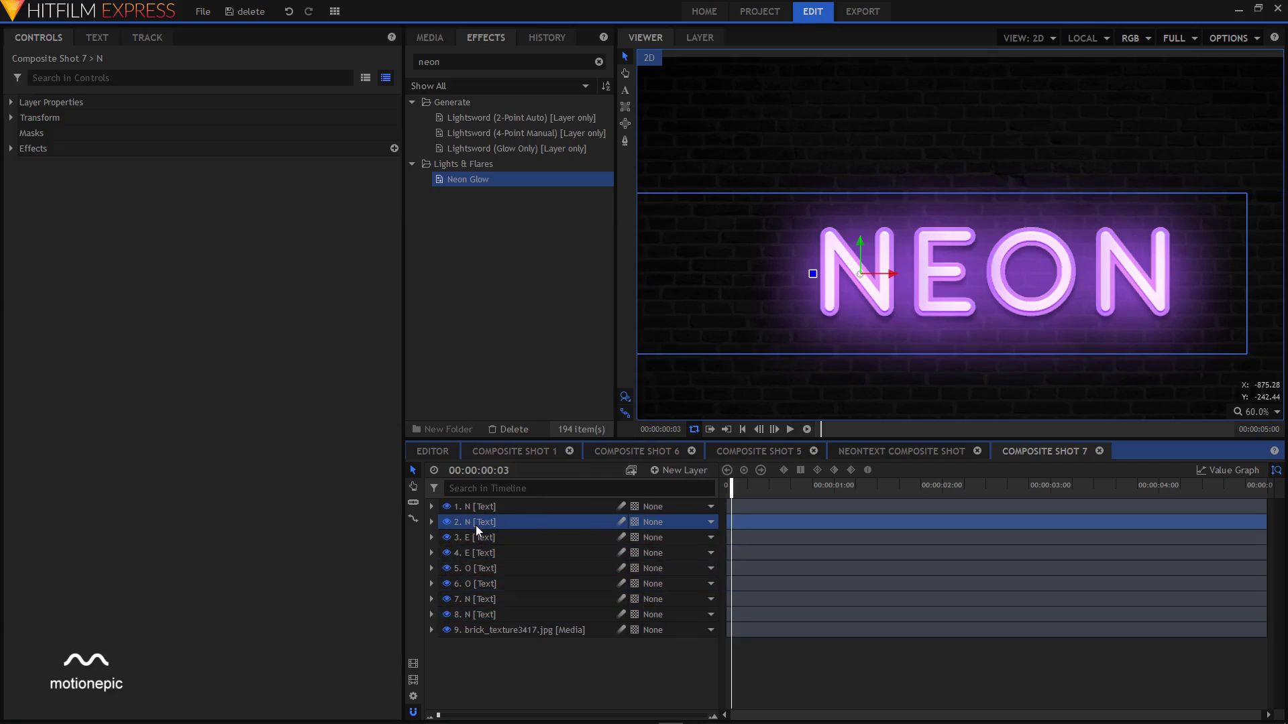
right_click(465, 523)
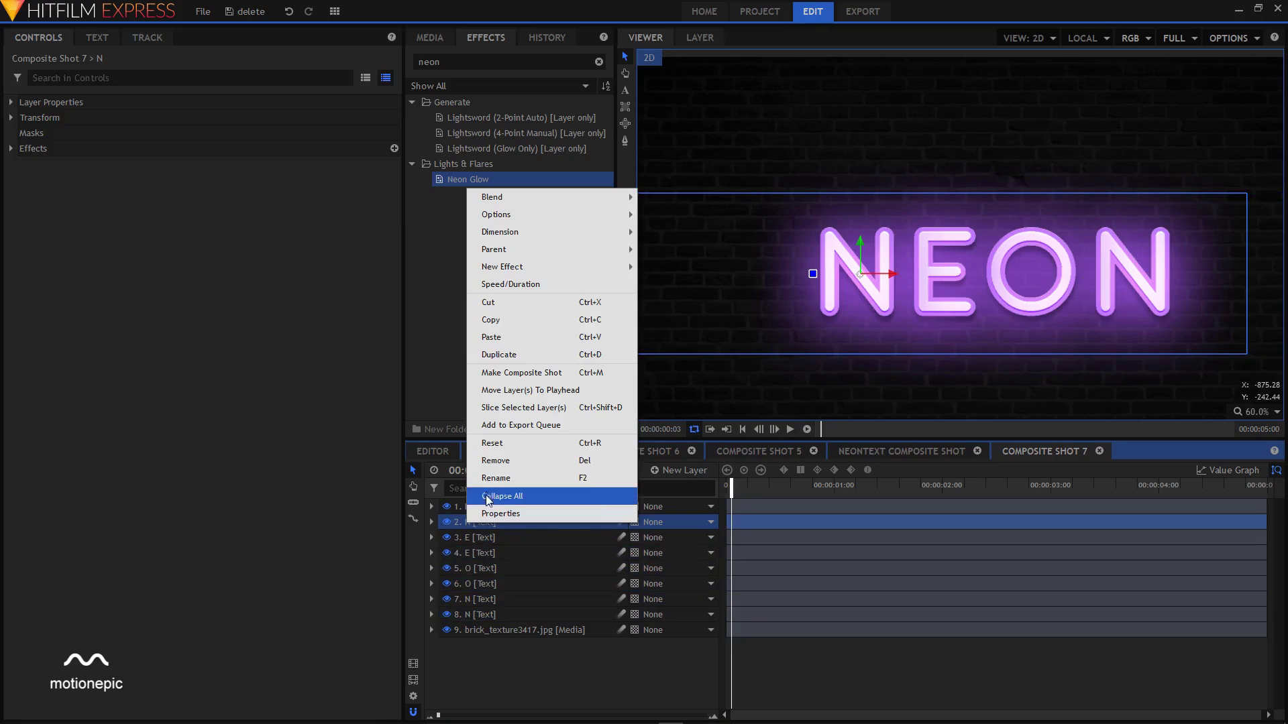
key("Escape")
key("F2")
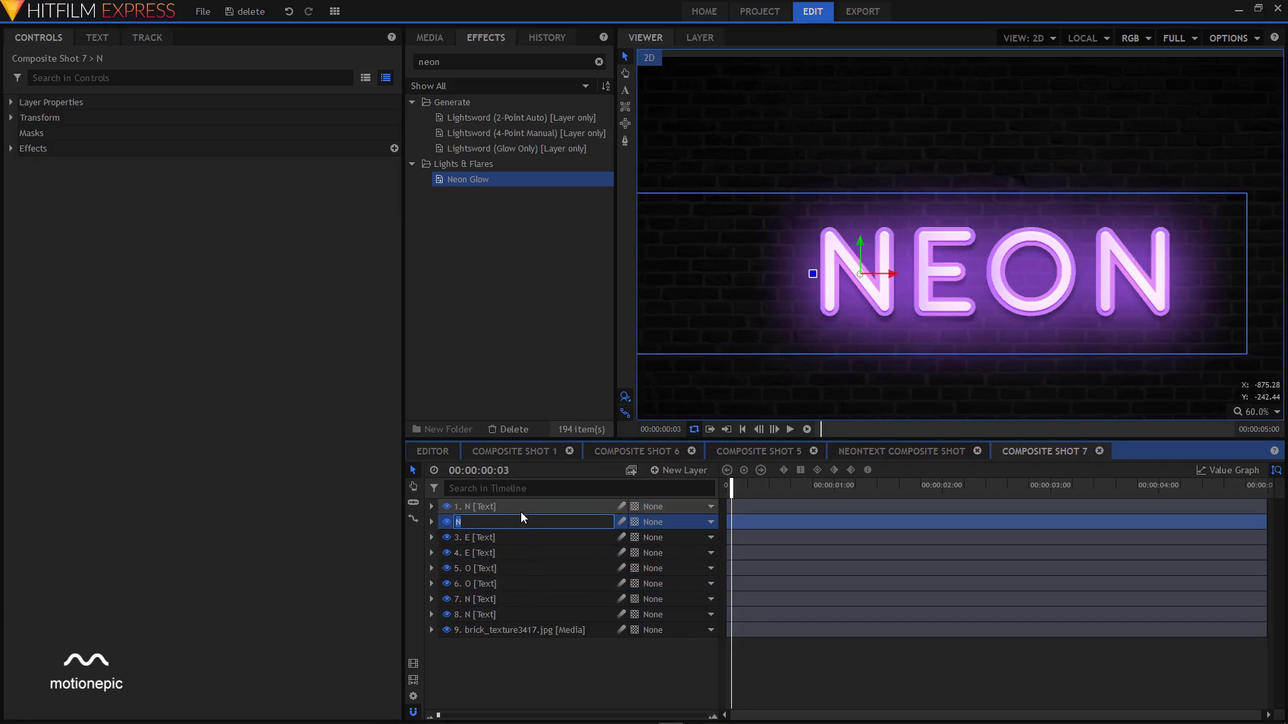
type("n")
key("Return")
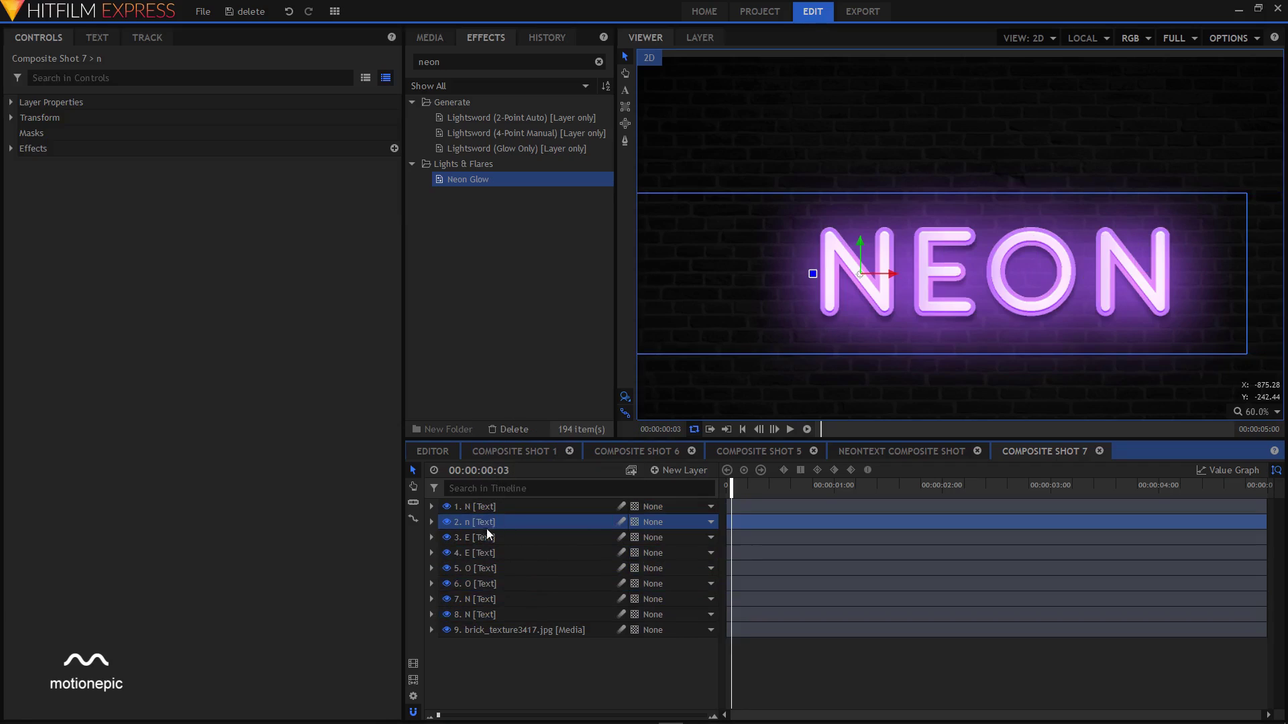
Step: Rename the duplicate E text layer to lowercase e
left_click(481, 553)
right_click(481, 552)
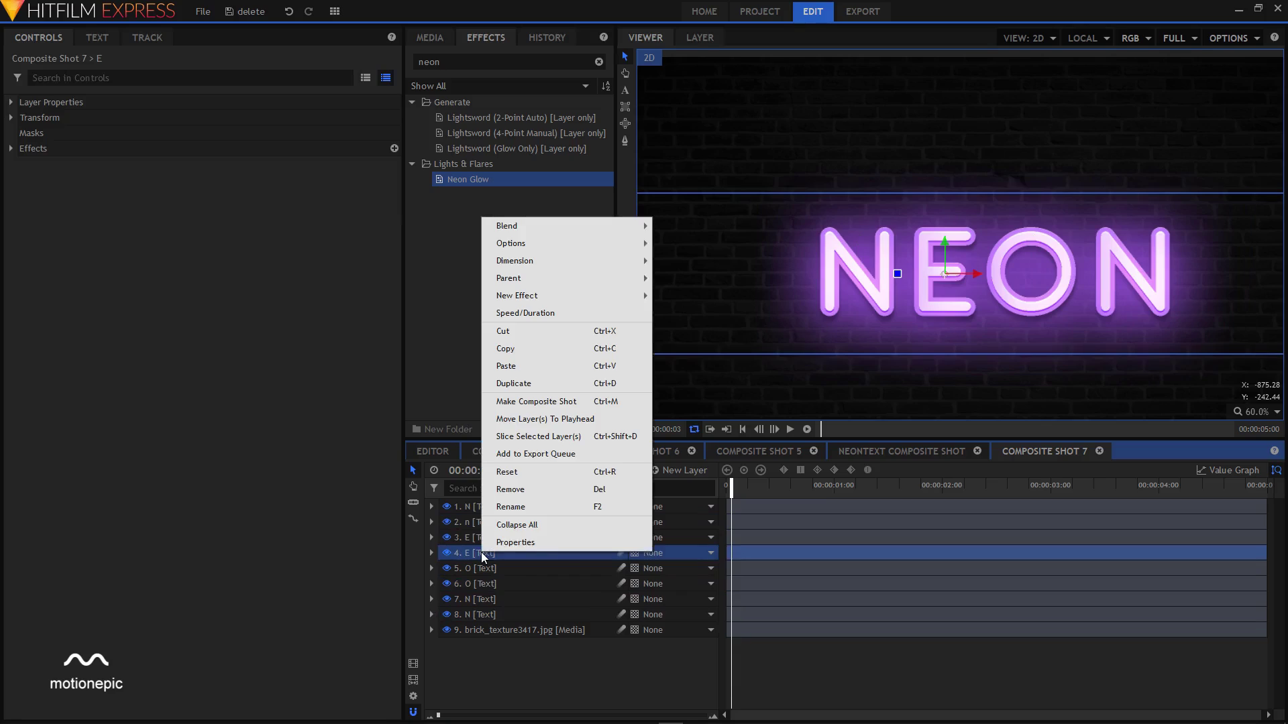
left_click(514, 509)
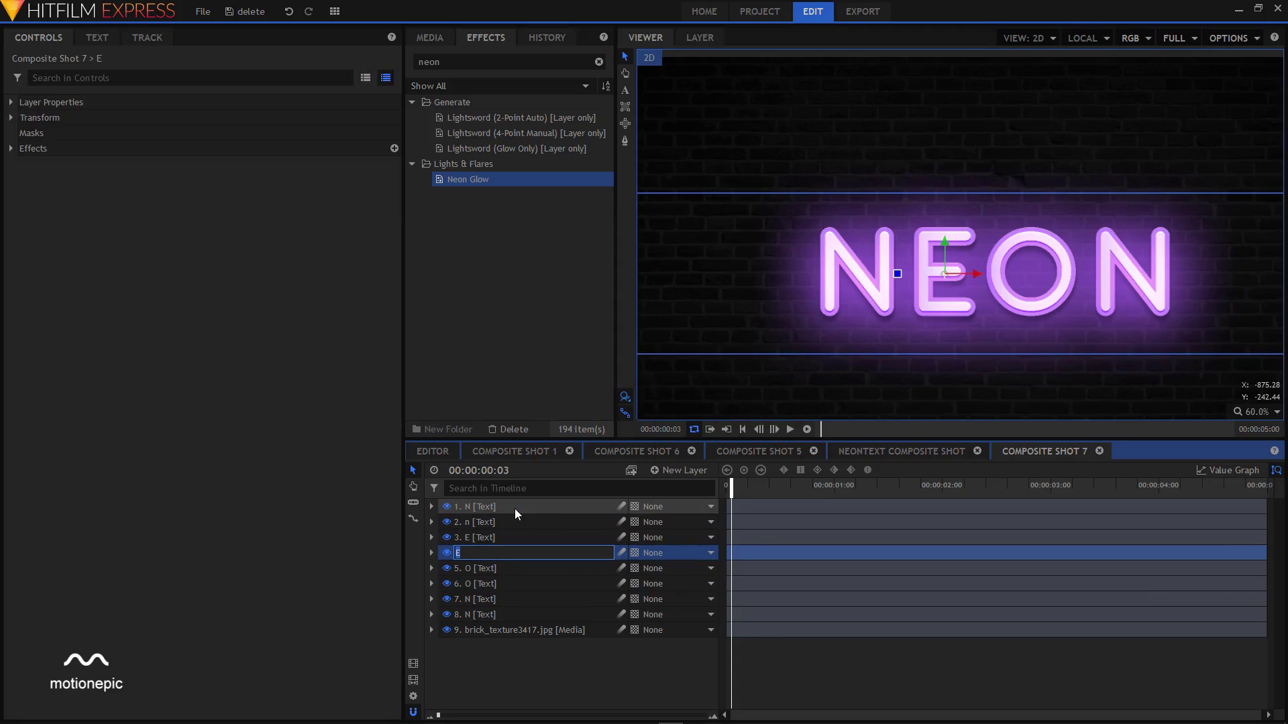
type("e")
key("Return")
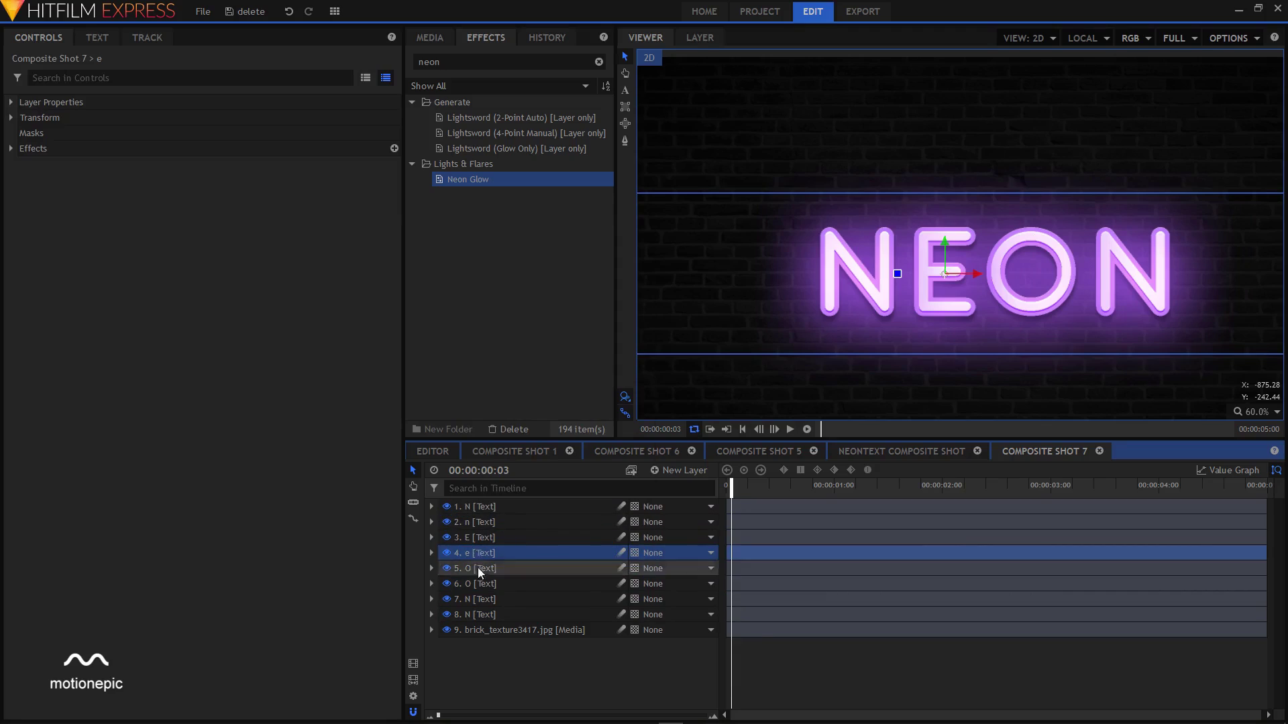
Step: Rename the duplicate O text layer to lowercase o and the duplicate of the last N to lowercase n
right_click(477, 584)
left_click(513, 539)
type("o")
key("Return")
Step: Move the four lowercase duplicate layers n, e, o and n together above all the uppercase letter layers
left_click(487, 522)
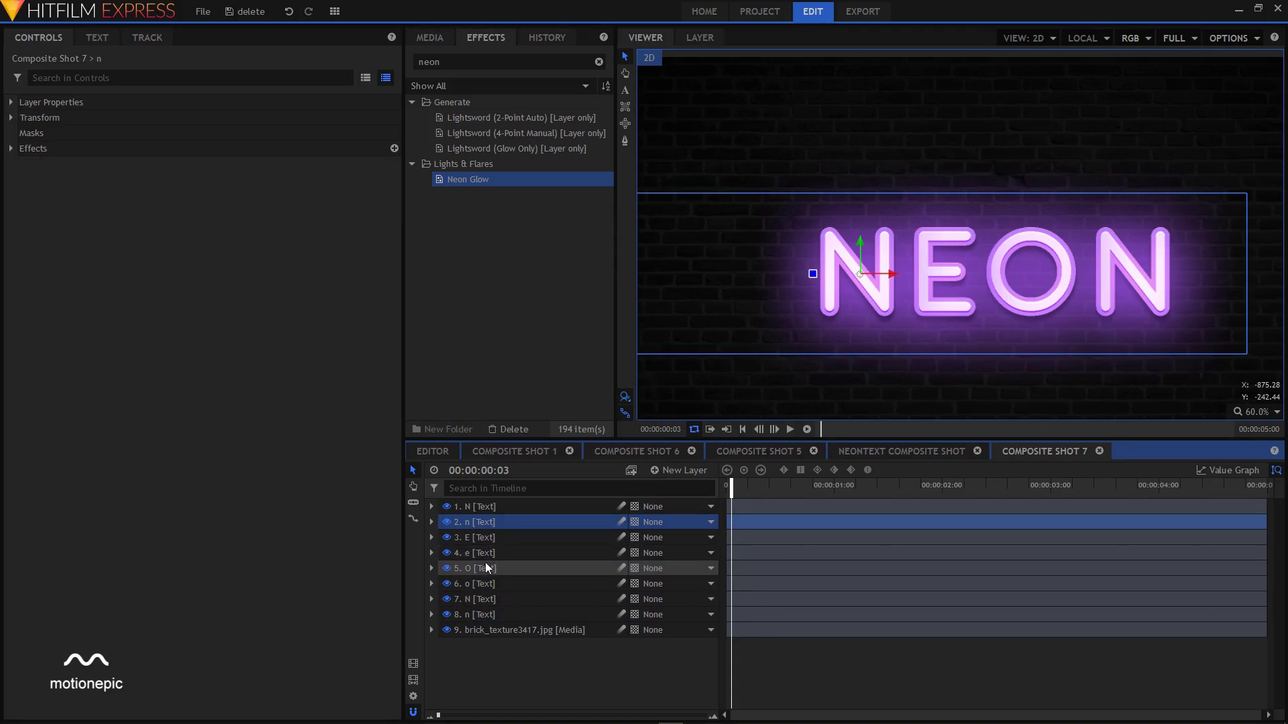
left_click(476, 552, "ctrl")
left_click(479, 584, "ctrl")
left_click(477, 615, "ctrl")
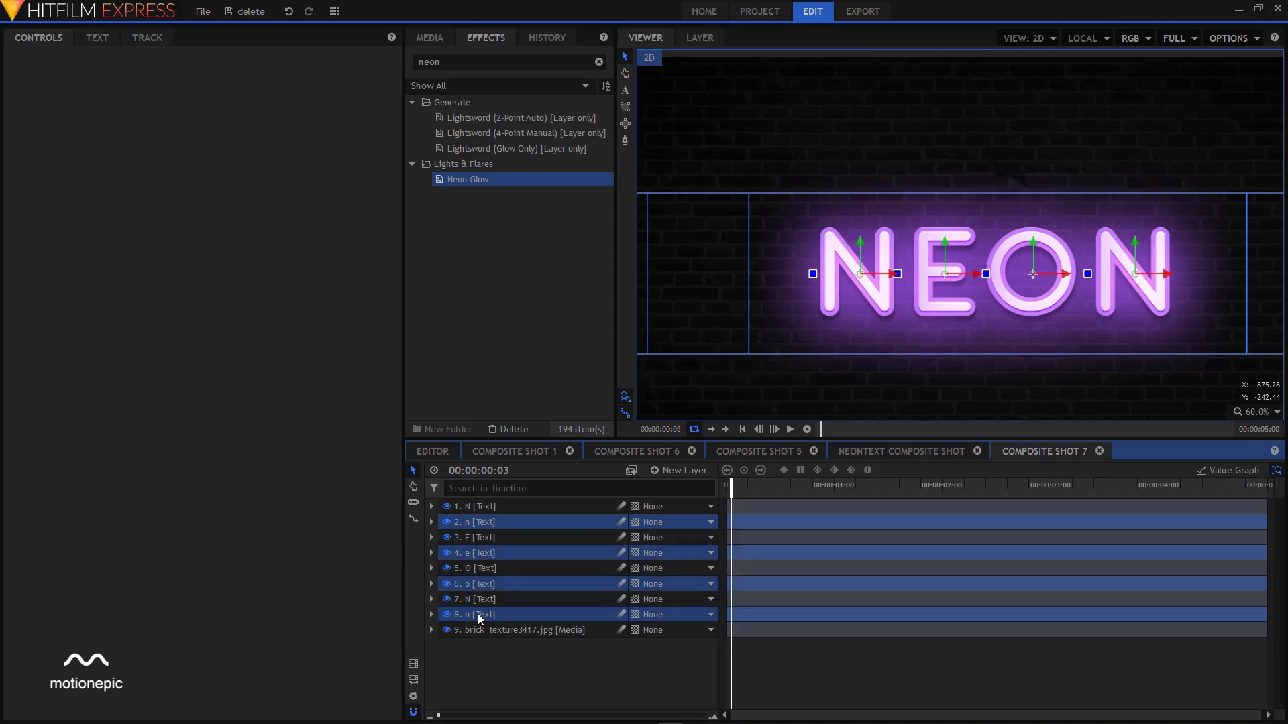
left_click_drag(479, 526, 480, 505)
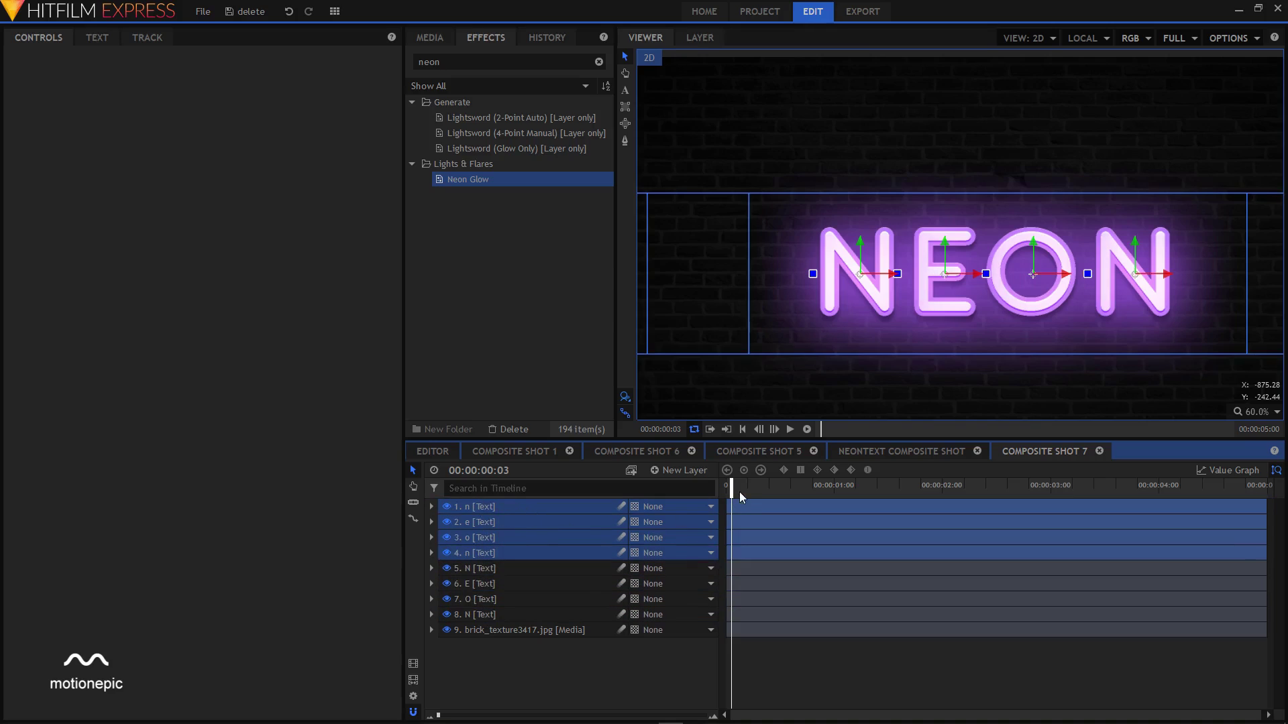
Step: Hide the four uppercase letter layers N, E, O and N
left_click(446, 568)
left_click(446, 584)
left_click(446, 599)
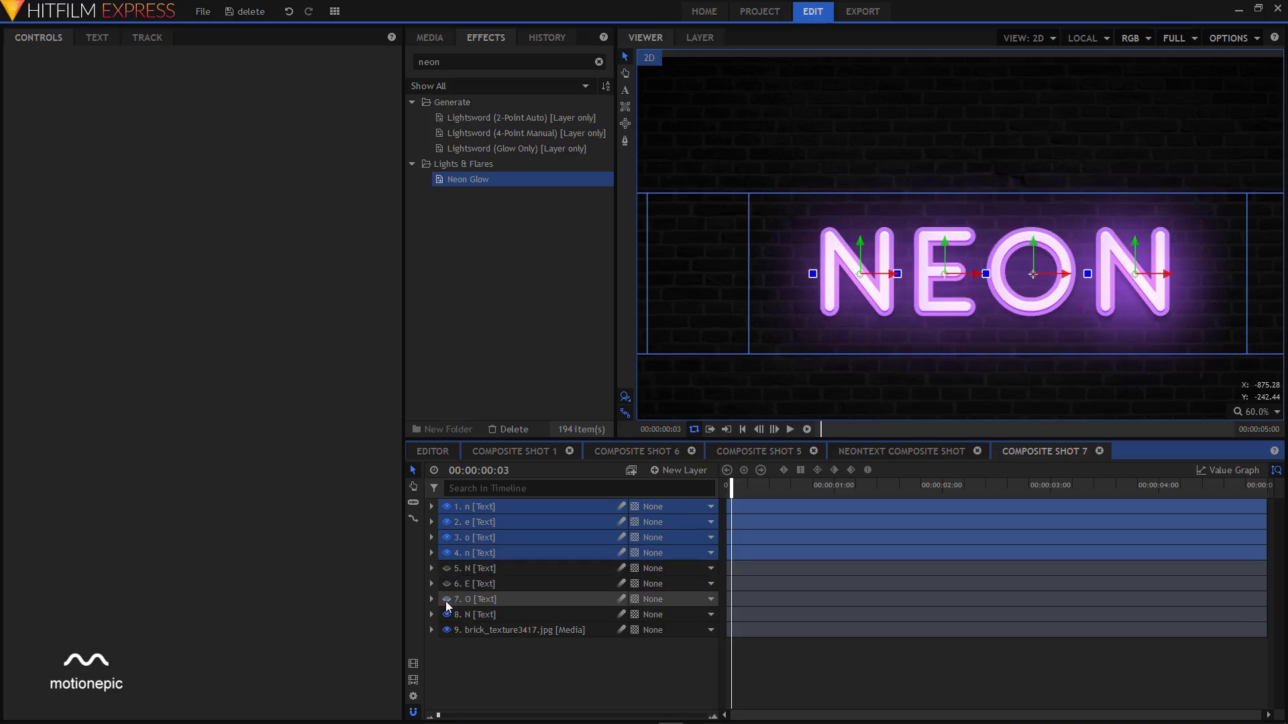
left_click(446, 614)
Step: Remove the Neon Glow effect from the first lowercase n layer, keeping its Emboss and Drop Shadow
left_click(464, 507)
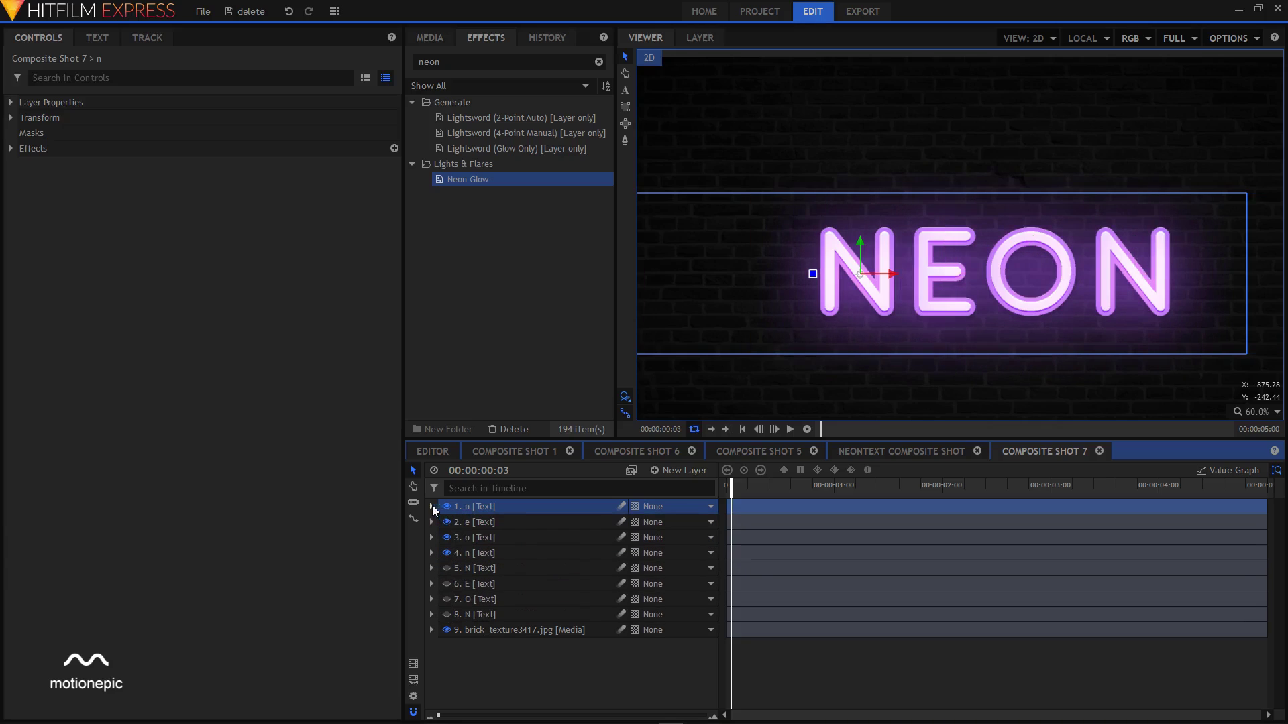
left_click(432, 507)
left_click(445, 553)
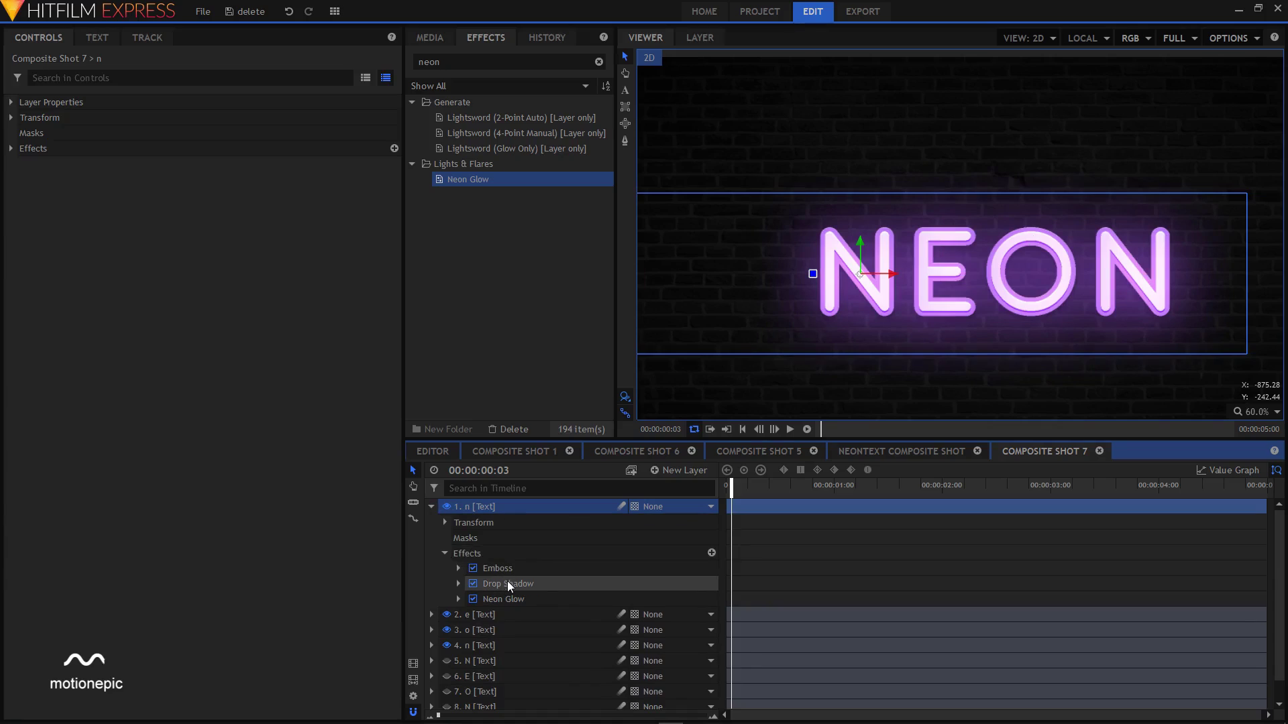
left_click(512, 583)
left_click(517, 599)
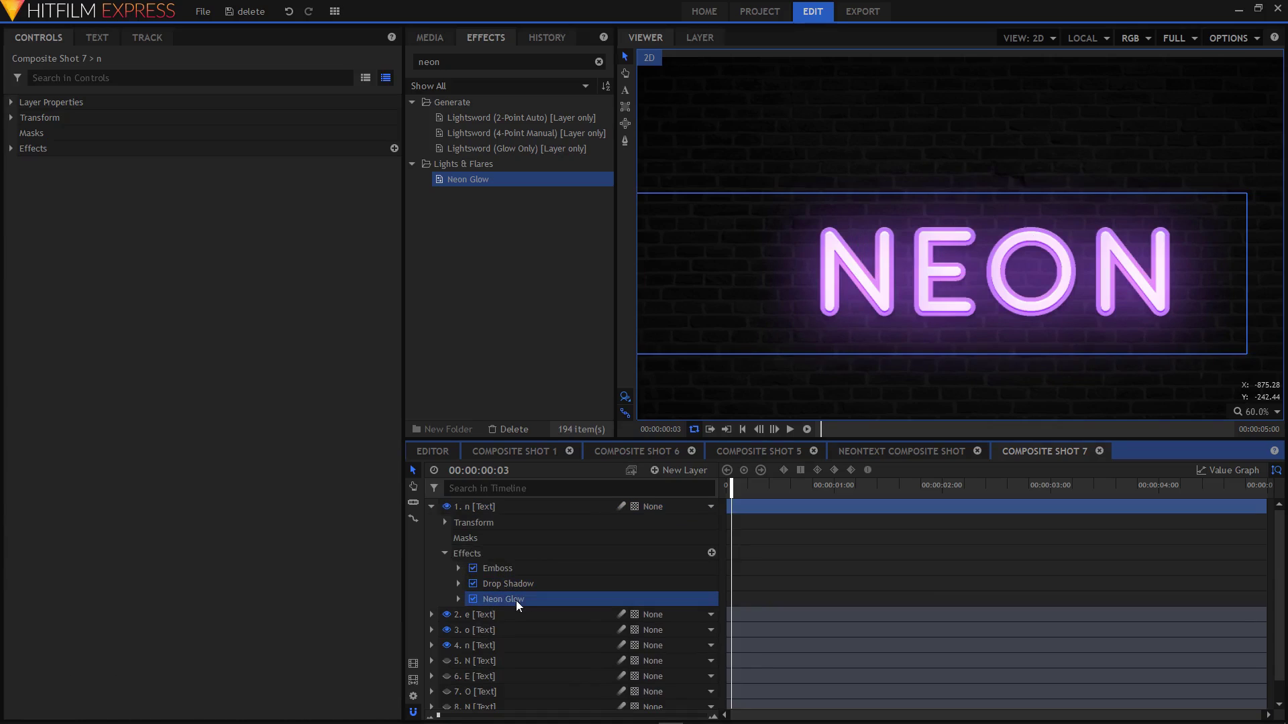
key("Delete")
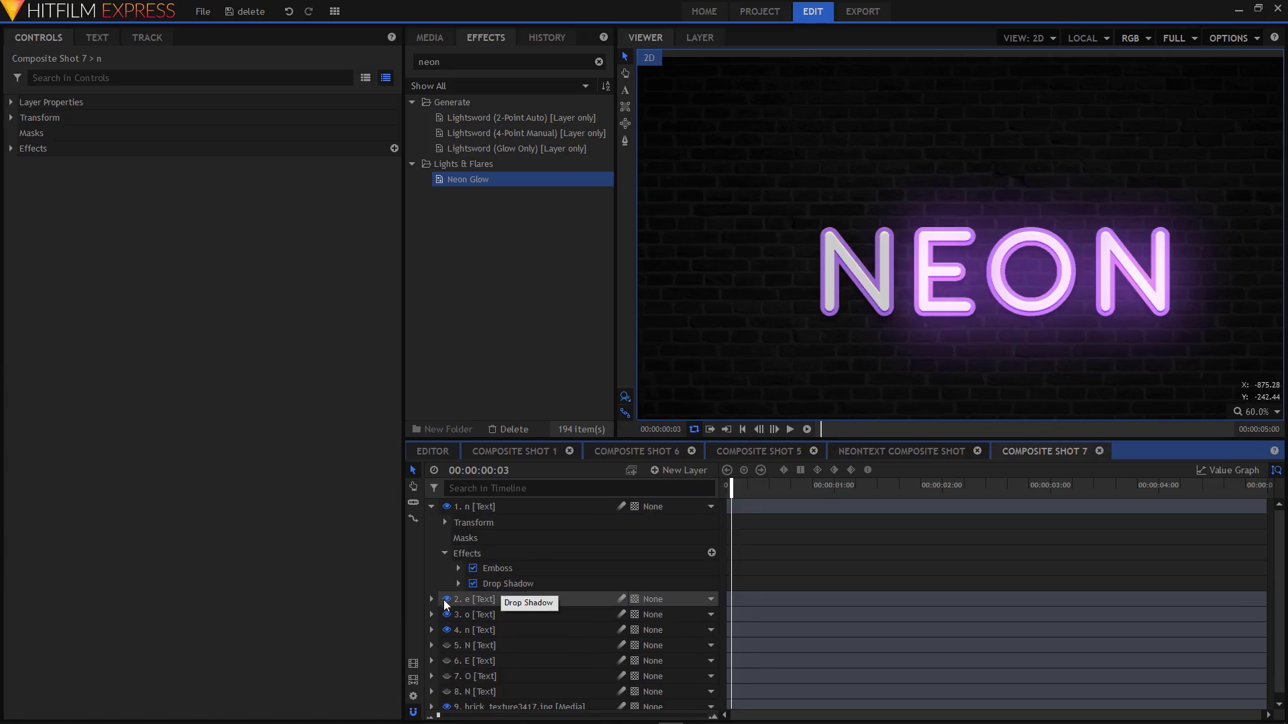
Step: Remove the Neon Glow effect from the lowercase e layer
left_click(432, 599)
scroll(521, 613, "down", 1)
left_click(445, 601)
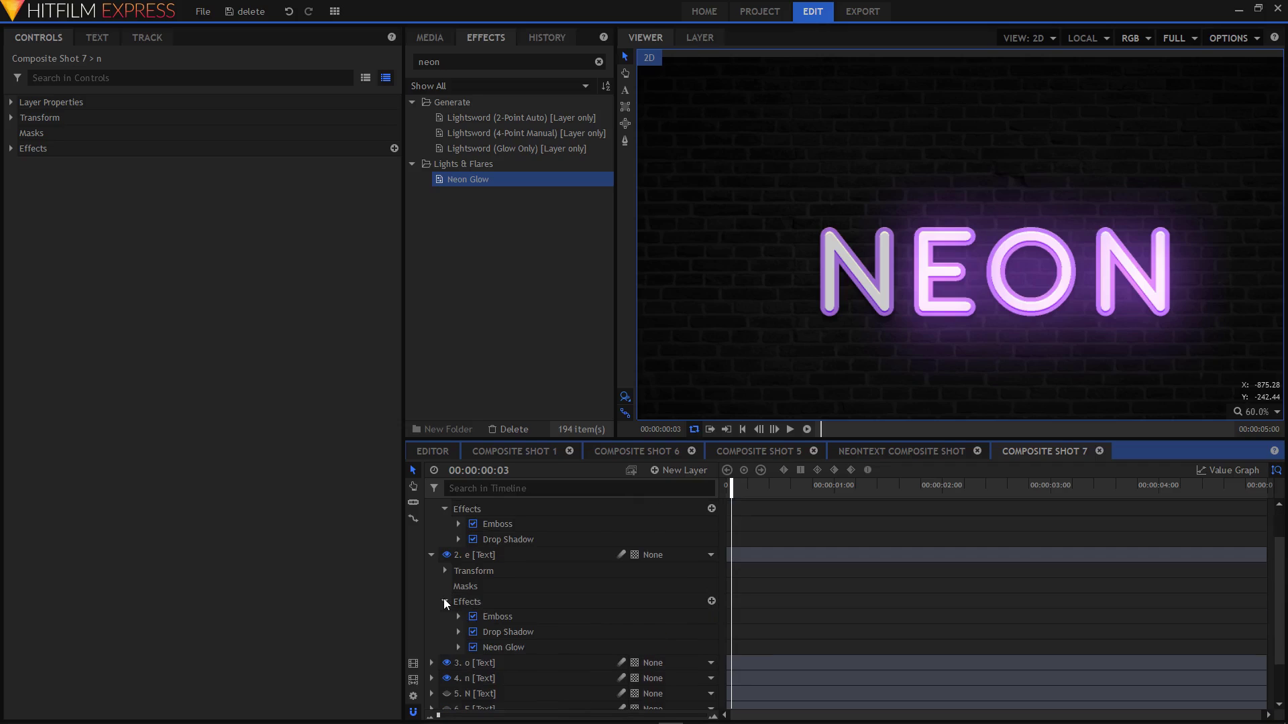
scroll(506, 615, "down", 1)
left_click(501, 606)
key("Delete")
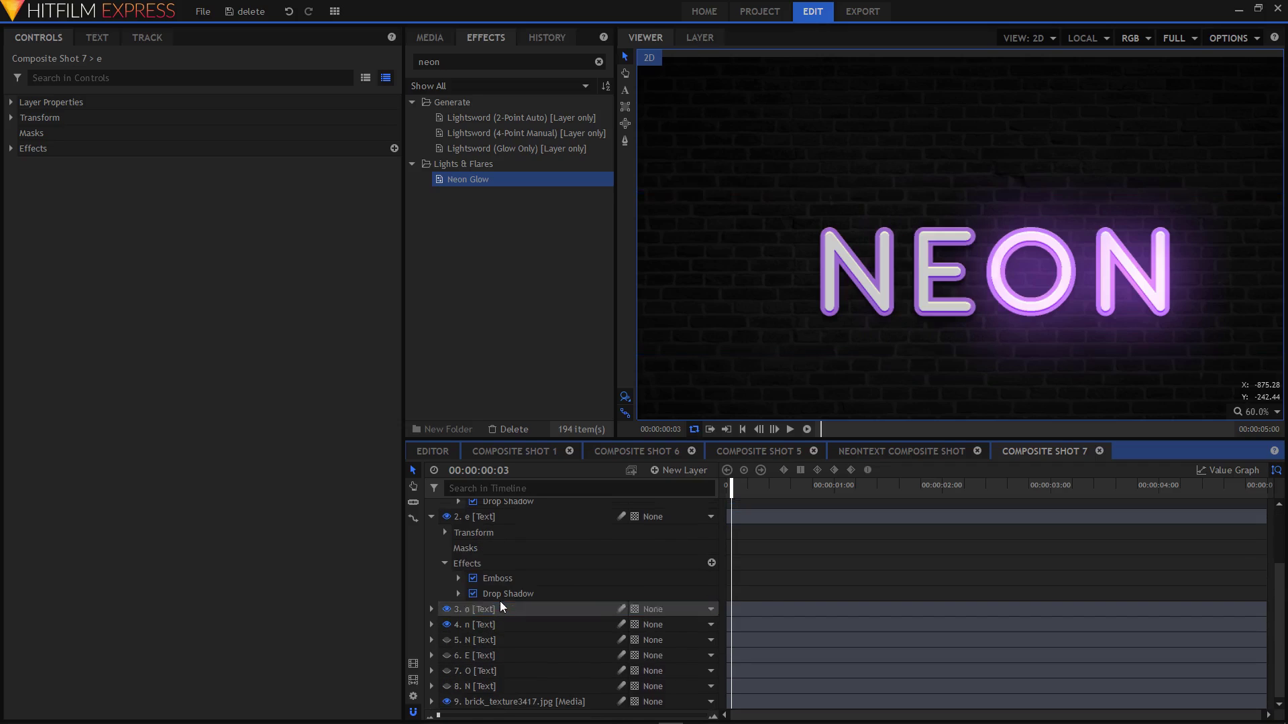
Step: Remove the Neon Glow effect from the lowercase o layer
left_click(431, 604)
scroll(494, 626, "down", 1)
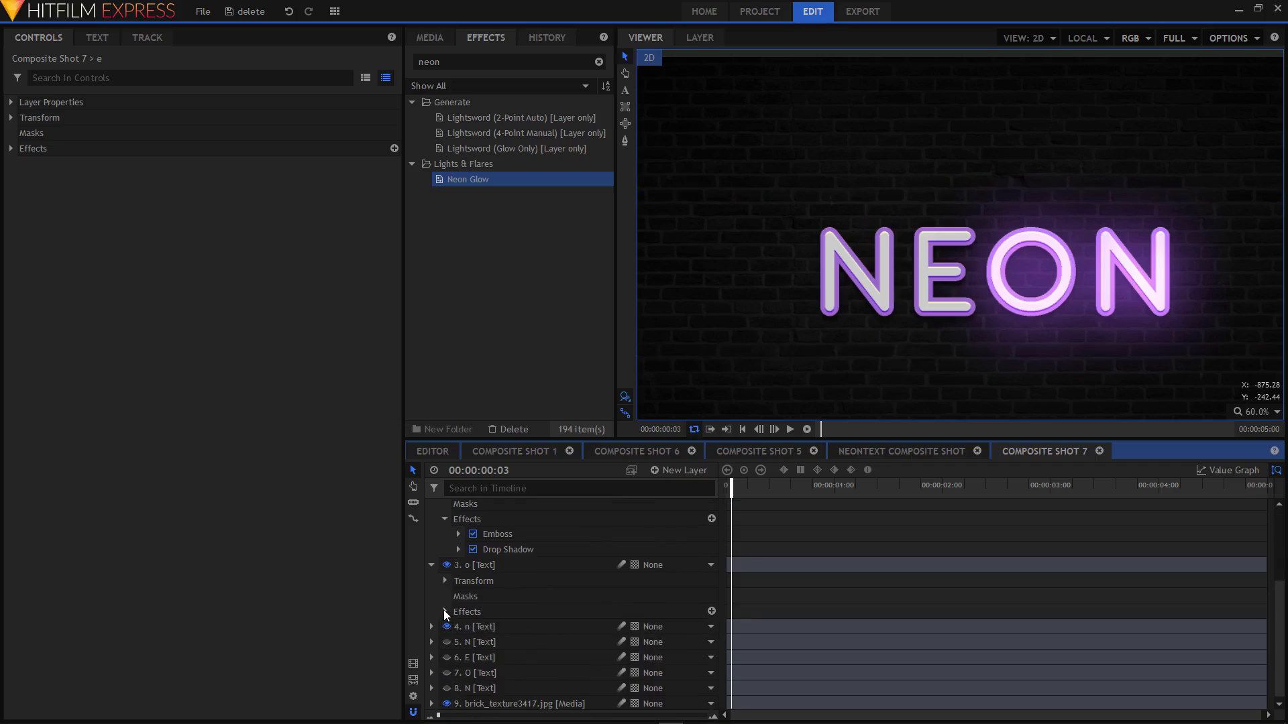
left_click(445, 611)
left_click(493, 657)
key("Delete")
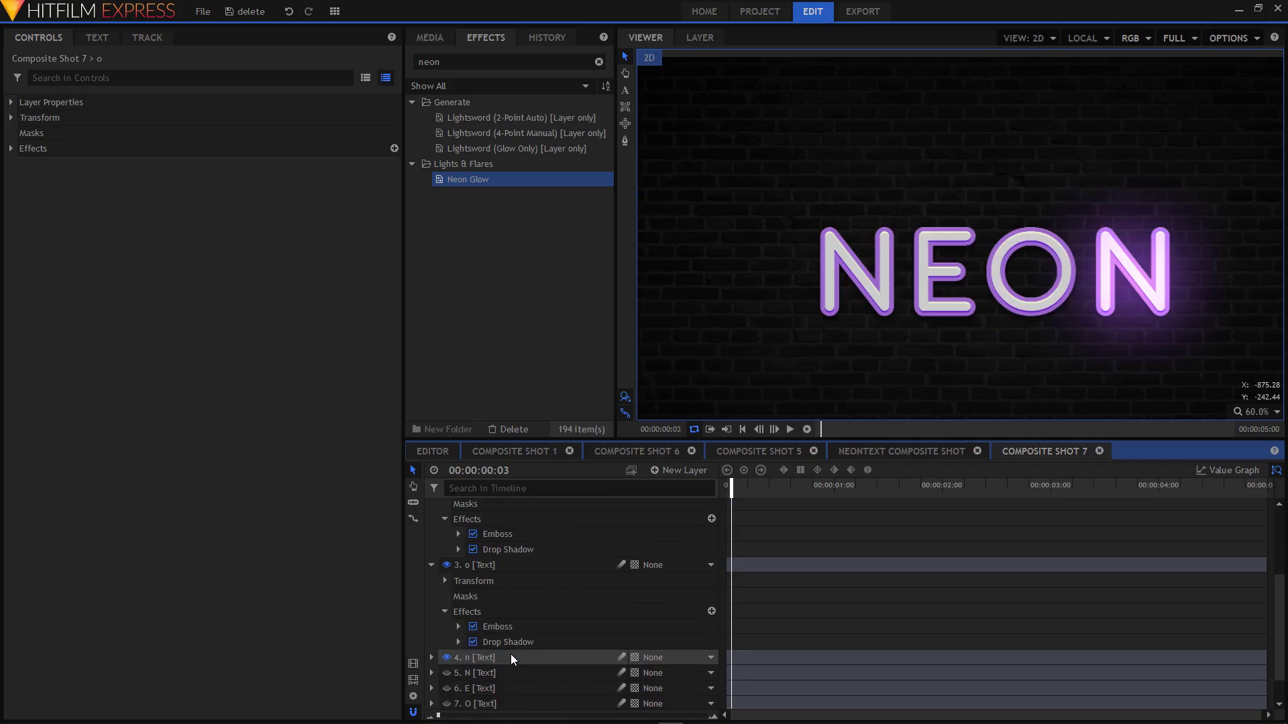
Step: Remove the Neon Glow effect from the last lowercase n layer
left_click(431, 657)
scroll(526, 654, "down", 1)
left_click(444, 660)
scroll(470, 660, "down", 1)
left_click(503, 625)
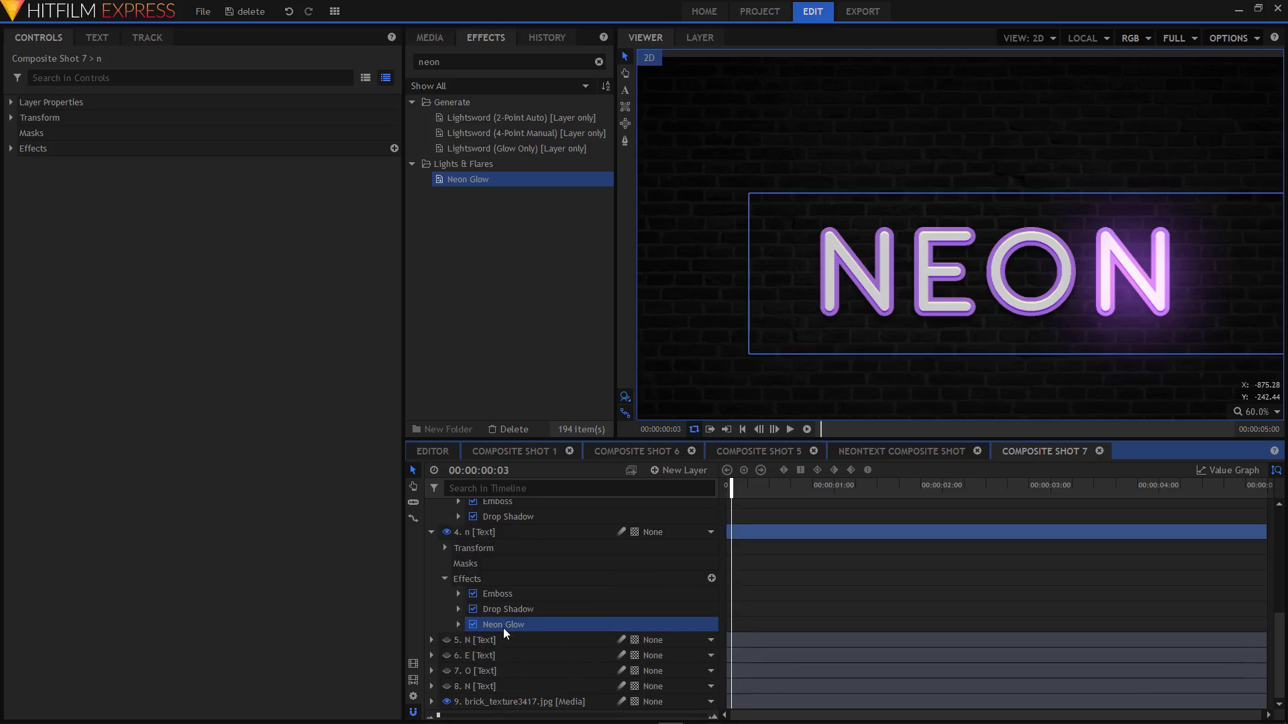
key("Delete")
Step: Search the effects for "fill" and apply Fill Color to the first lowercase n layer
scroll(508, 589, "up", 2)
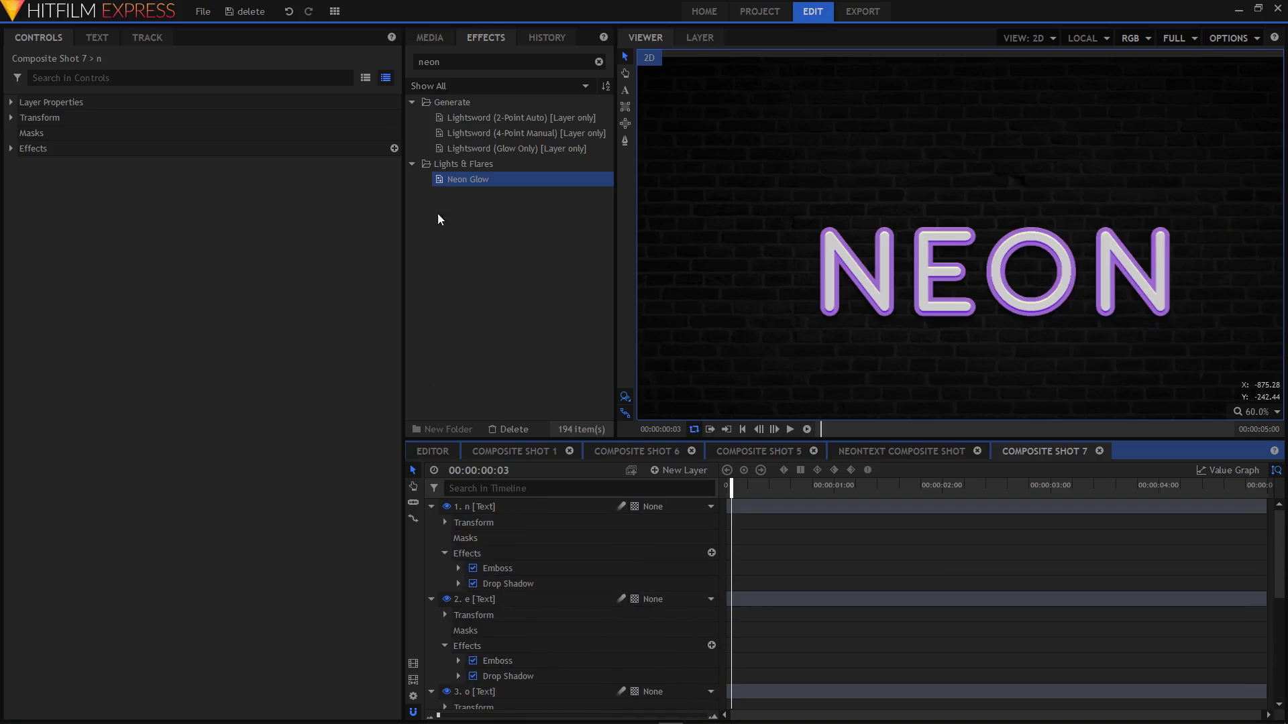
double_click(432, 62)
type("f")
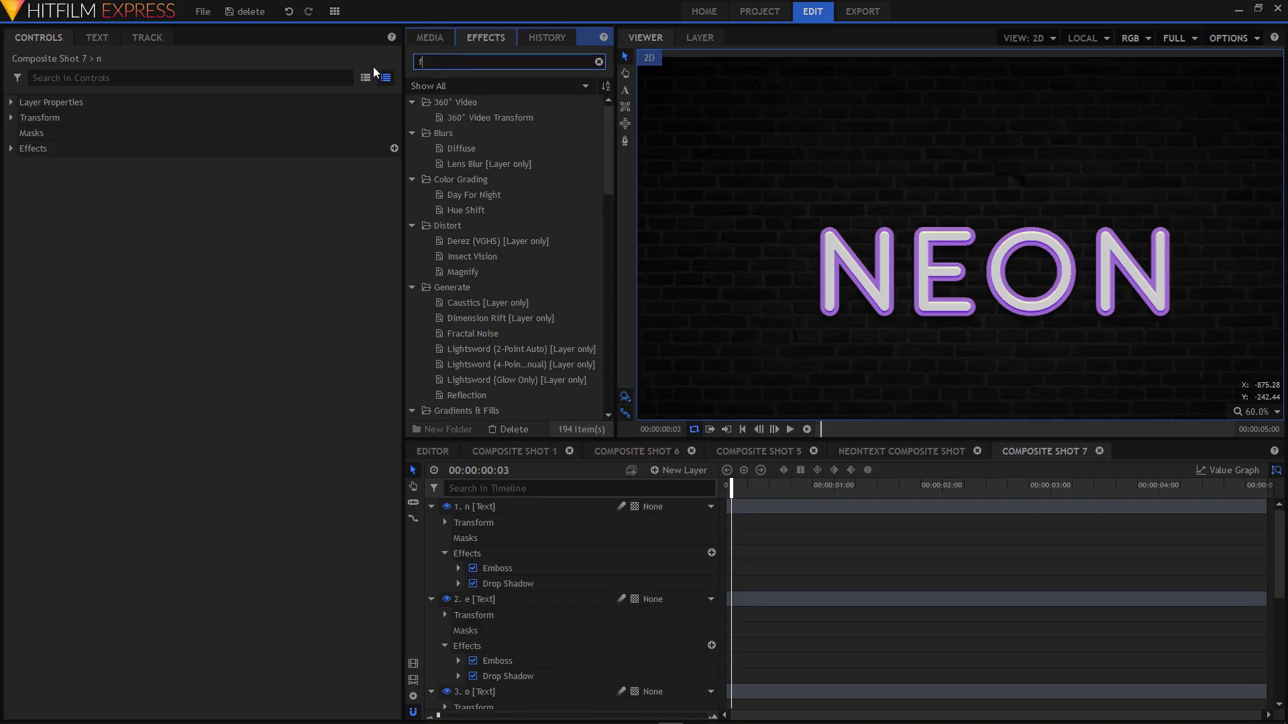
type("ill")
left_click_drag(482, 116, 480, 514)
Step: Set the Fill Color effect's color on the first n layer to black, #000000
left_click(24, 195)
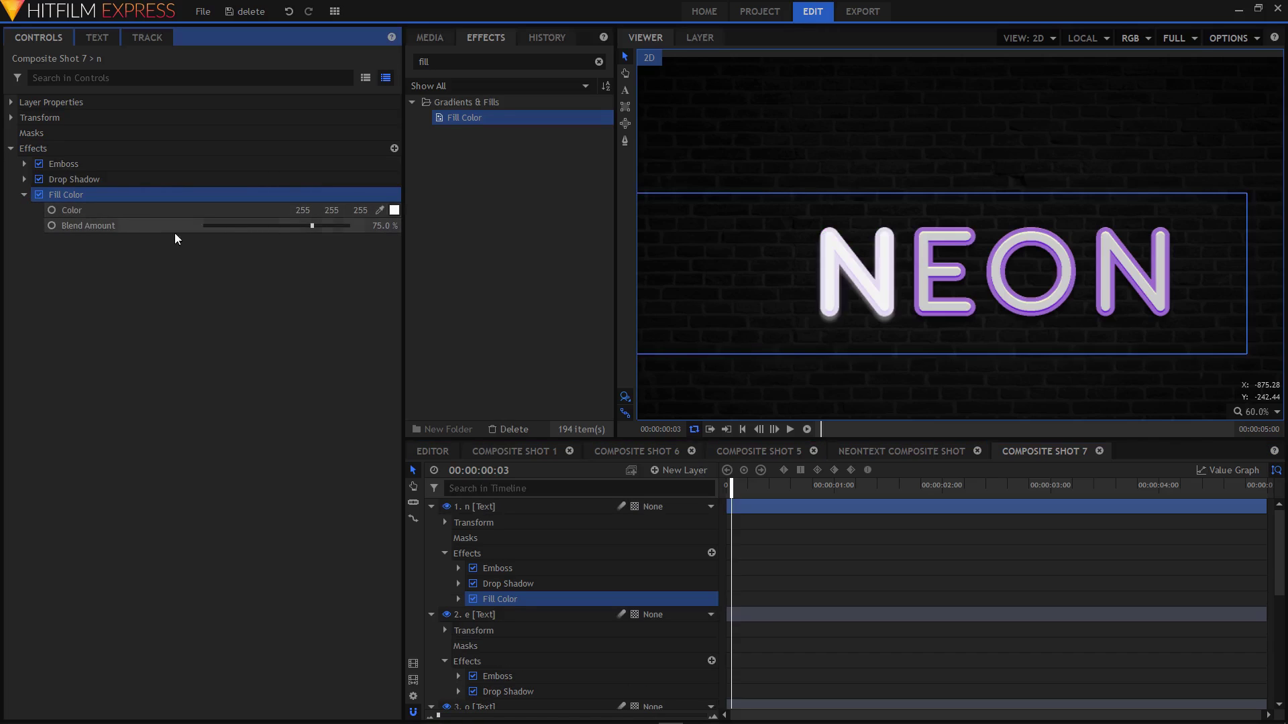
left_click(382, 213)
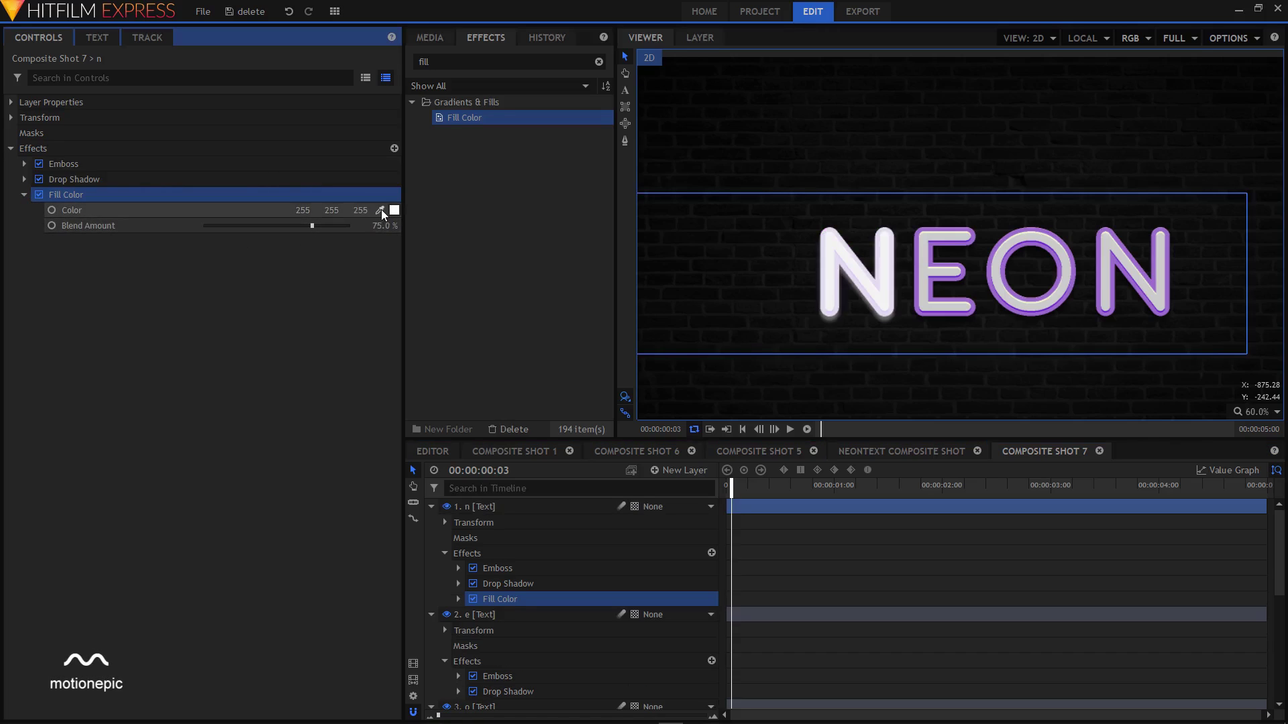
left_click(395, 211)
left_click_drag(800, 342, 804, 381)
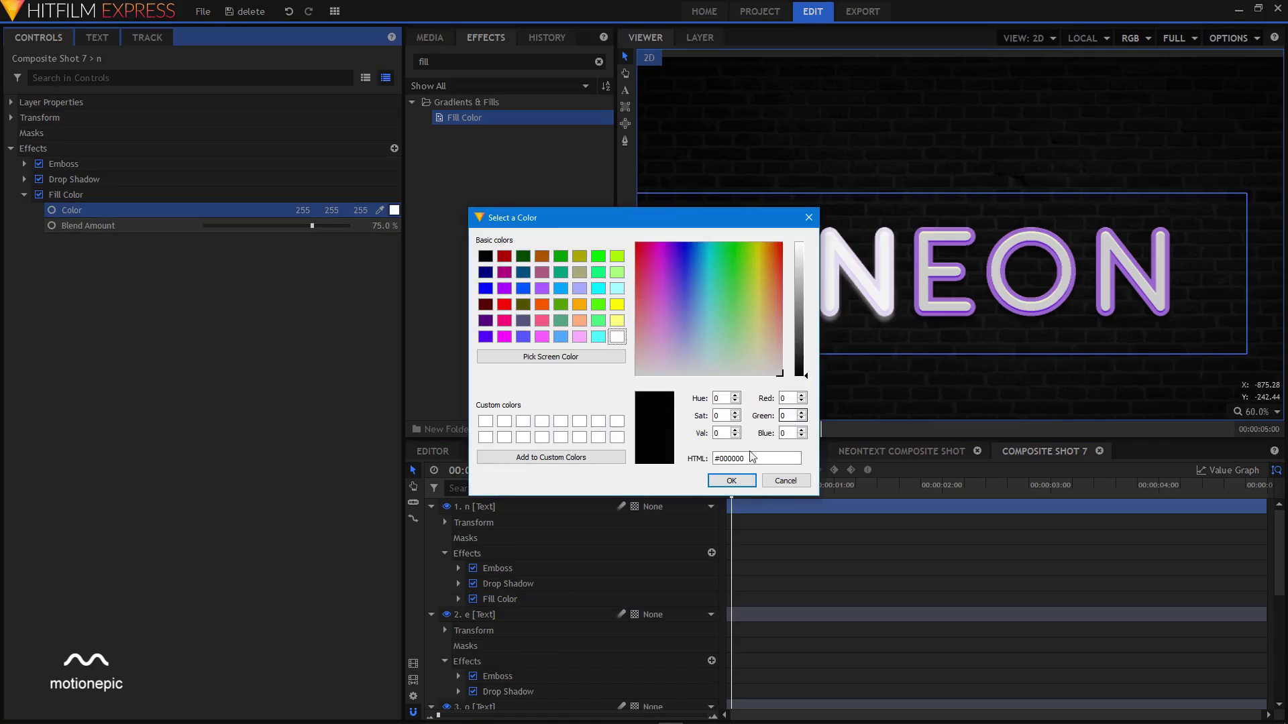
left_click(730, 481)
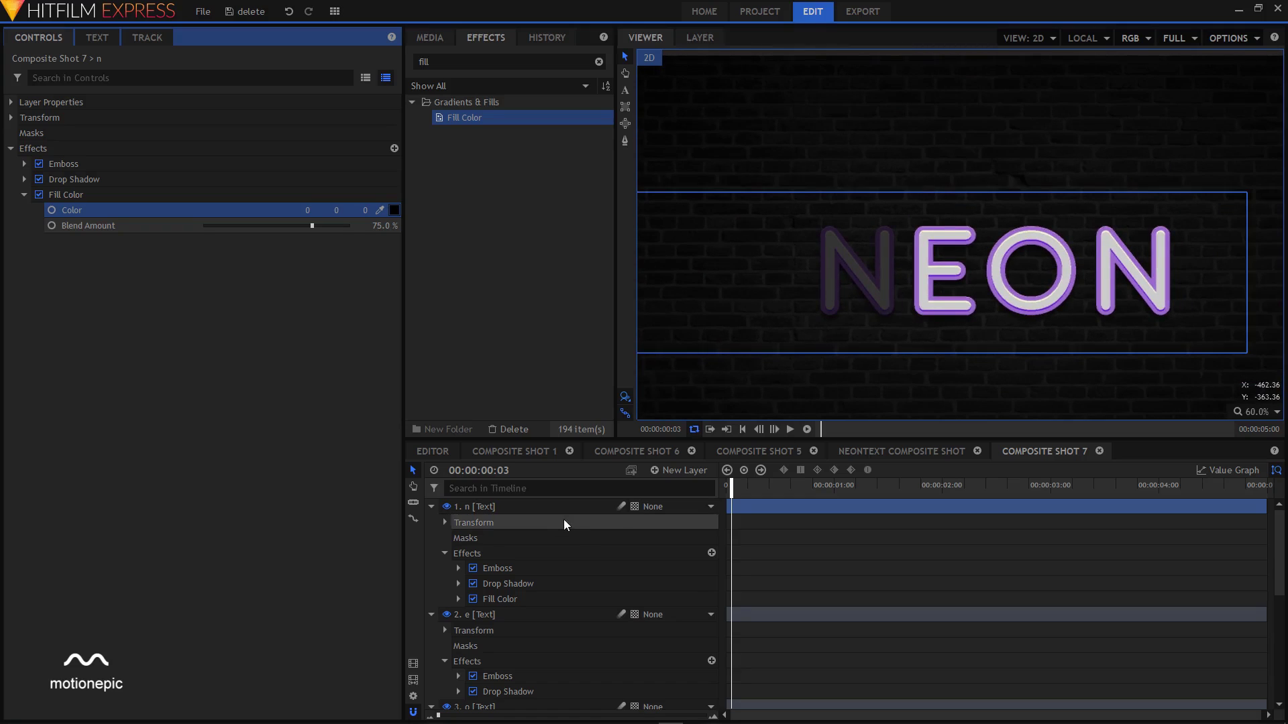
Step: Collapse the expanded properties of the four lowercase letter layers in the timeline
left_click(432, 506)
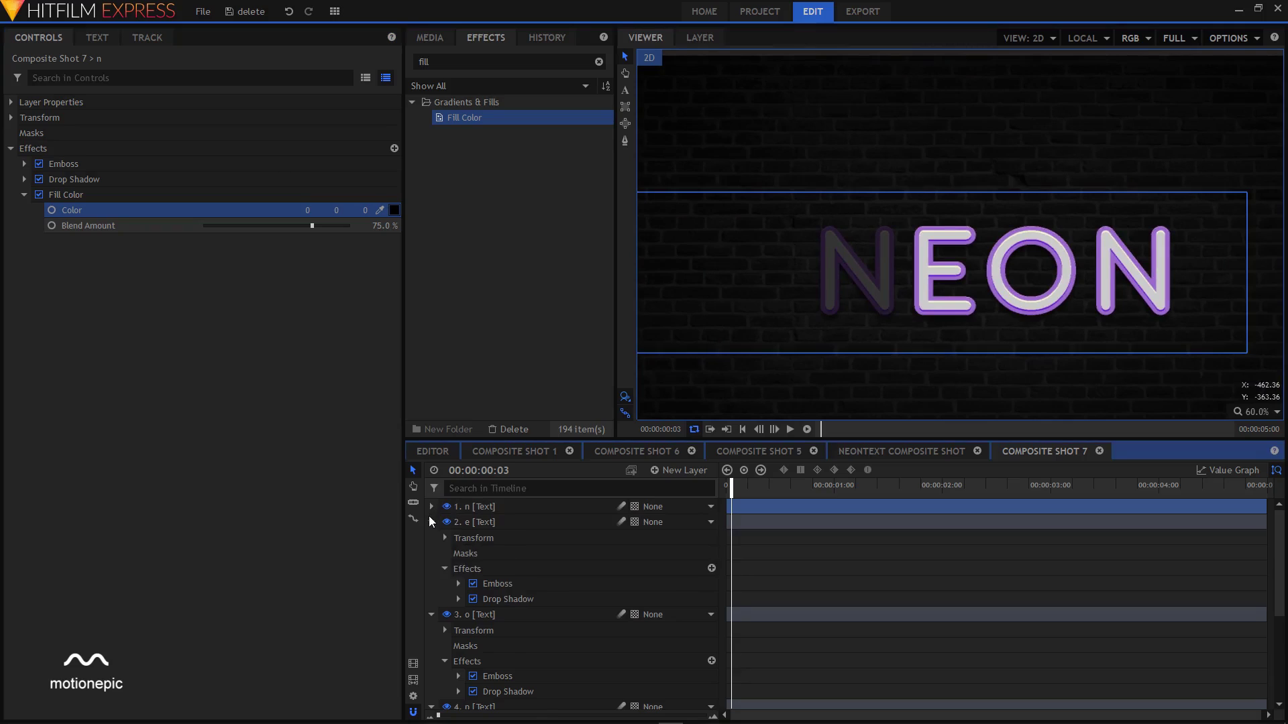
left_click(431, 522)
left_click(431, 538)
left_click(431, 552)
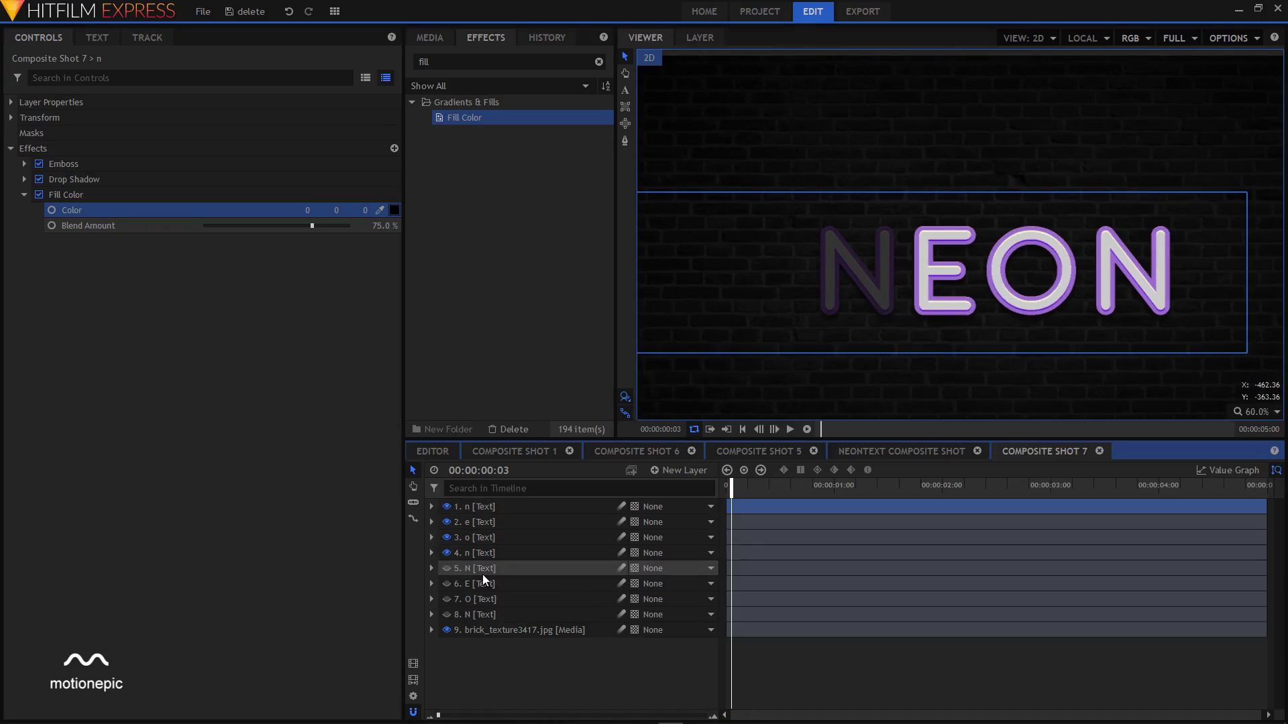
Step: Hide the four lowercase letter layers n, e, o and n
left_click(446, 507)
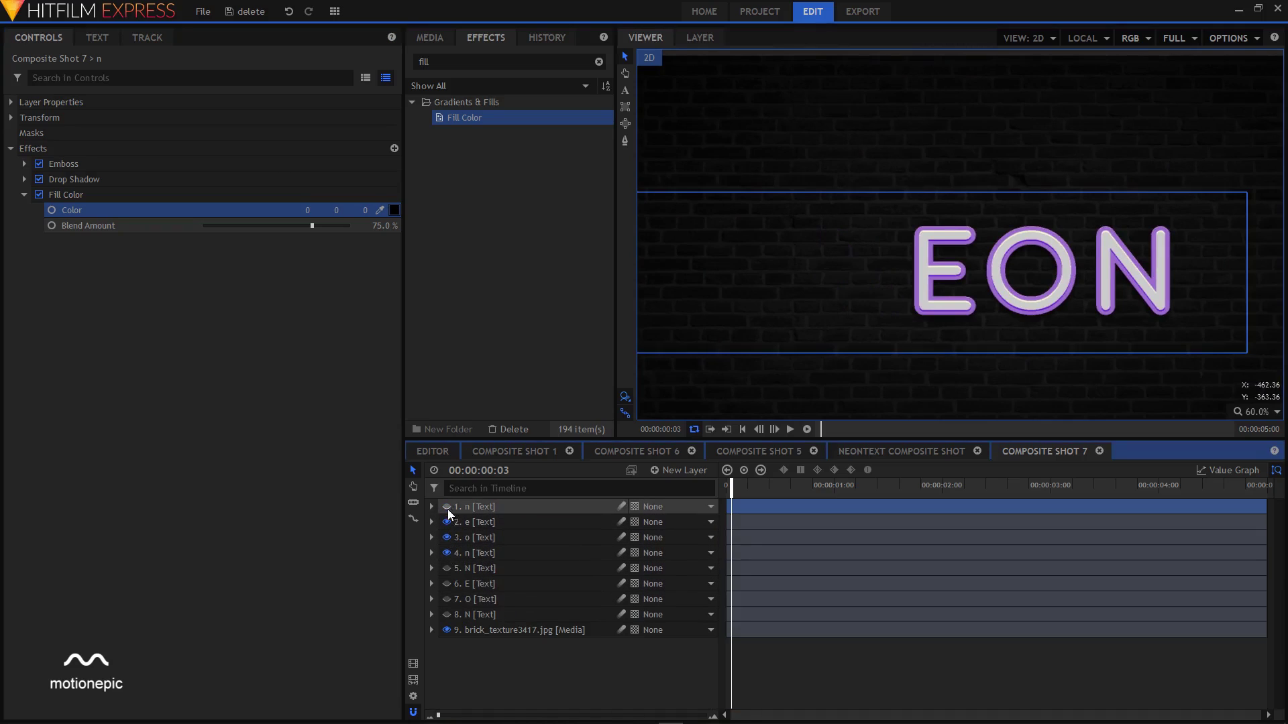
left_click(446, 522)
left_click(446, 537)
left_click(446, 553)
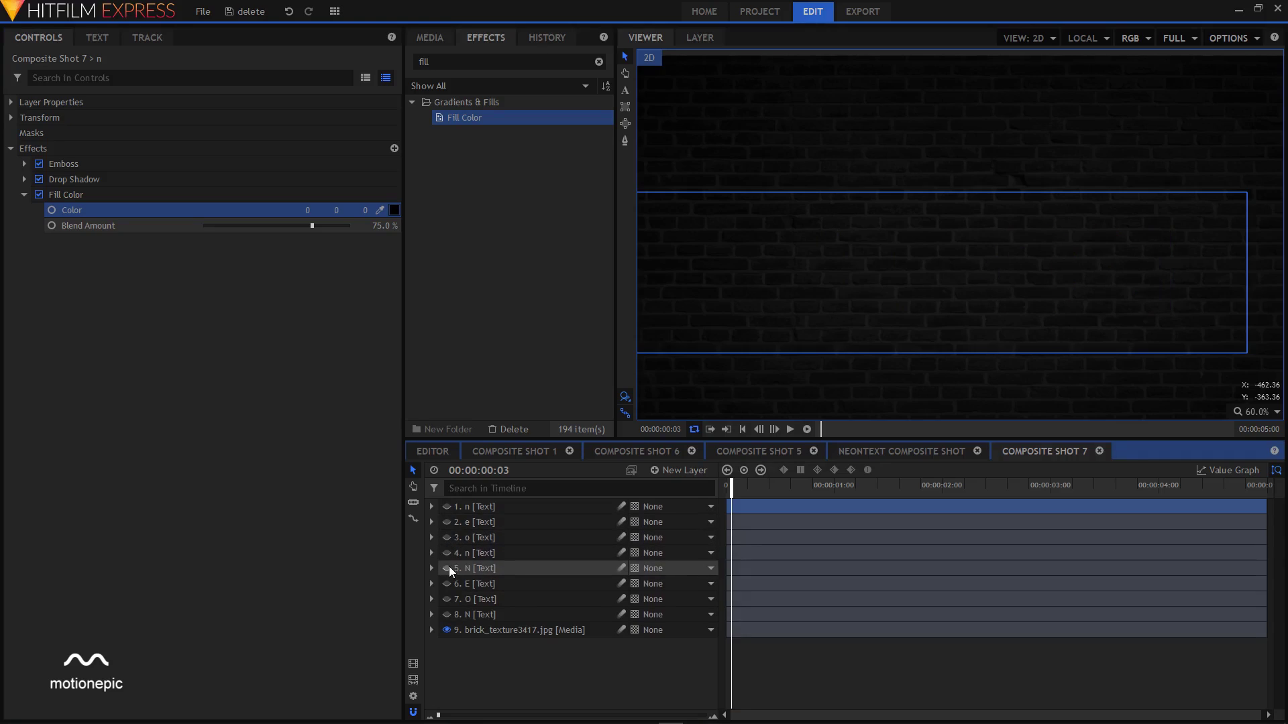
Step: Make the four uppercase glowing letter layers N, E, O and N visible again
left_click(447, 568)
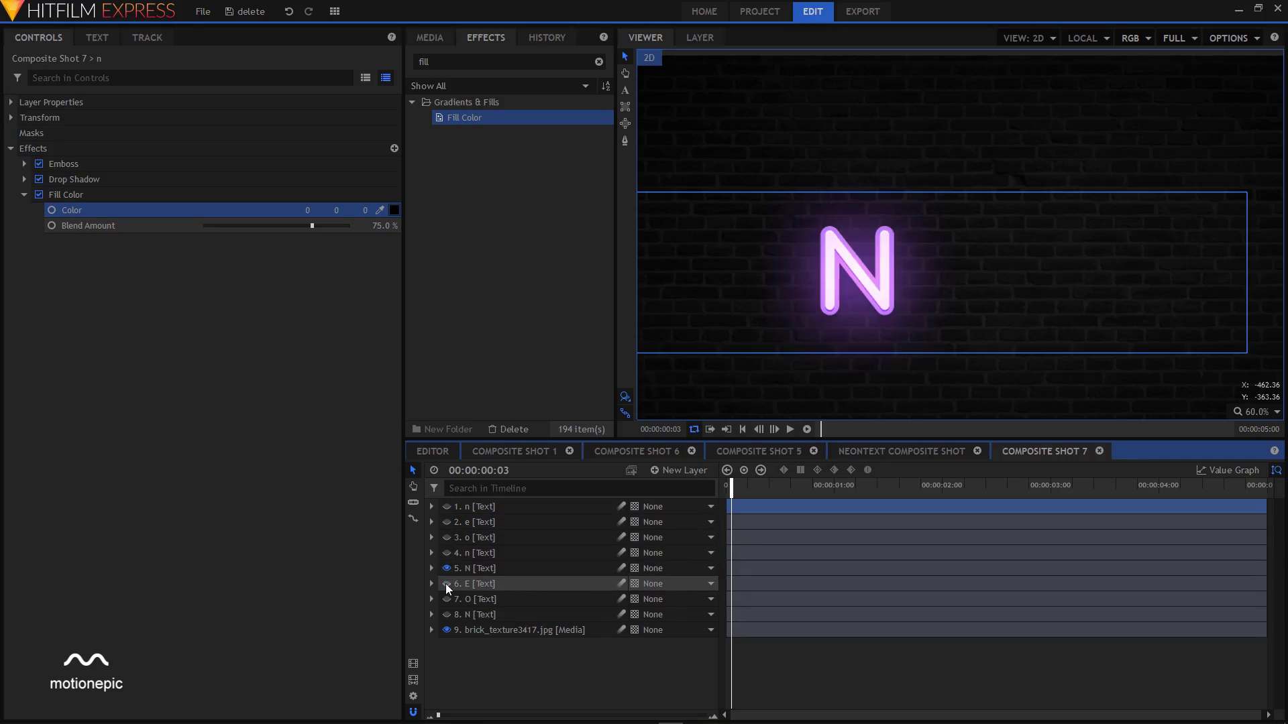
left_click(446, 583)
left_click(446, 599)
left_click(446, 614)
Step: Set the Drop Shadow distance on the first uppercase N layer to 26 px and collapse its properties
scroll(810, 328, "up", 2)
left_click(470, 549)
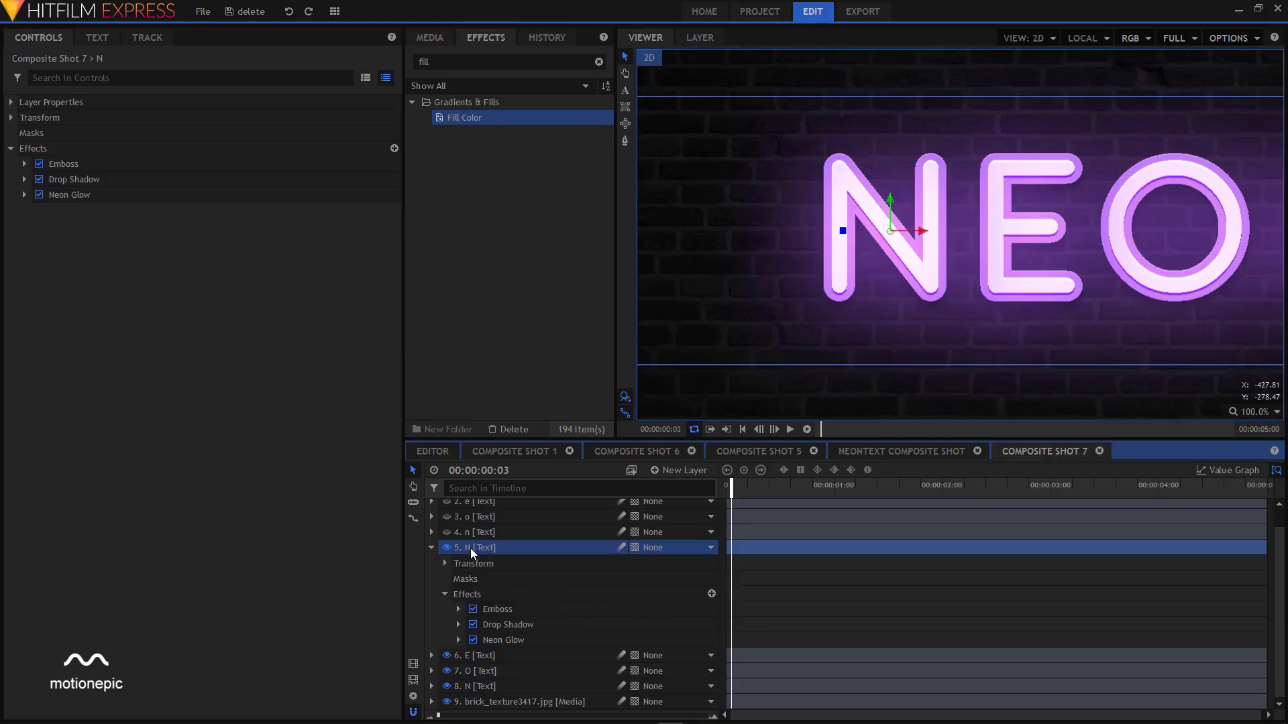
left_click(523, 624)
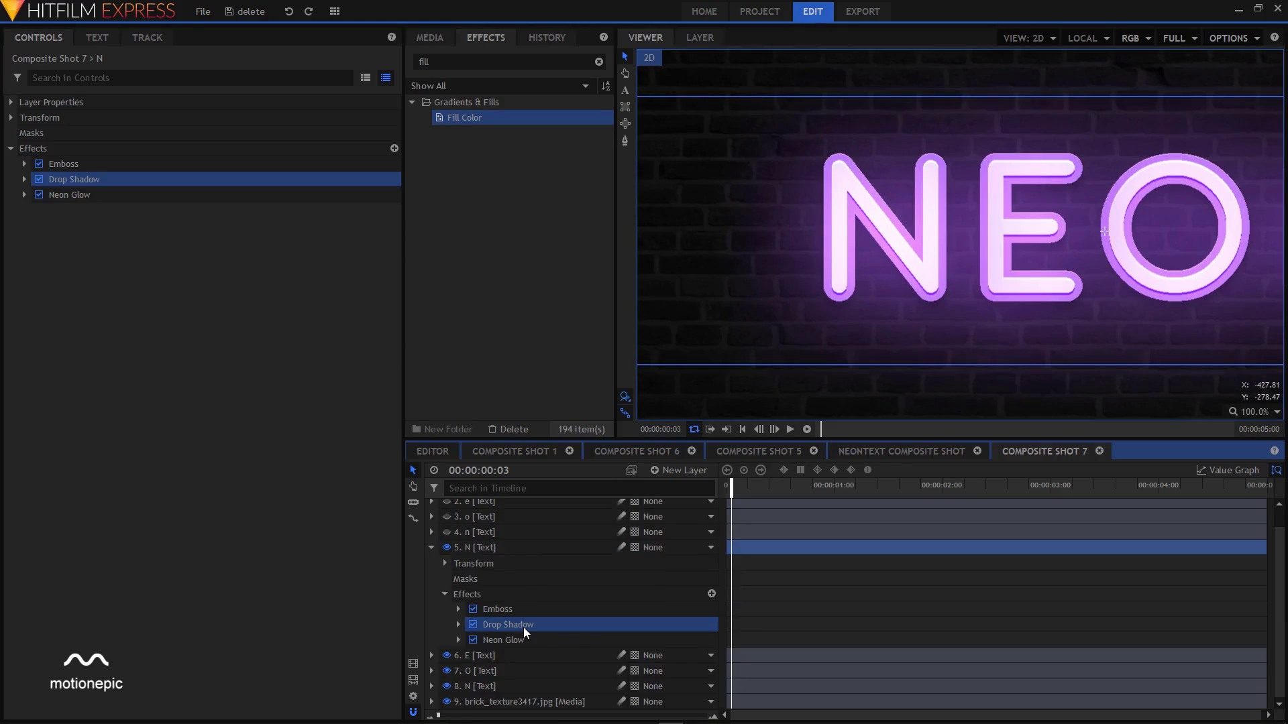
left_click(24, 180)
left_click(387, 242)
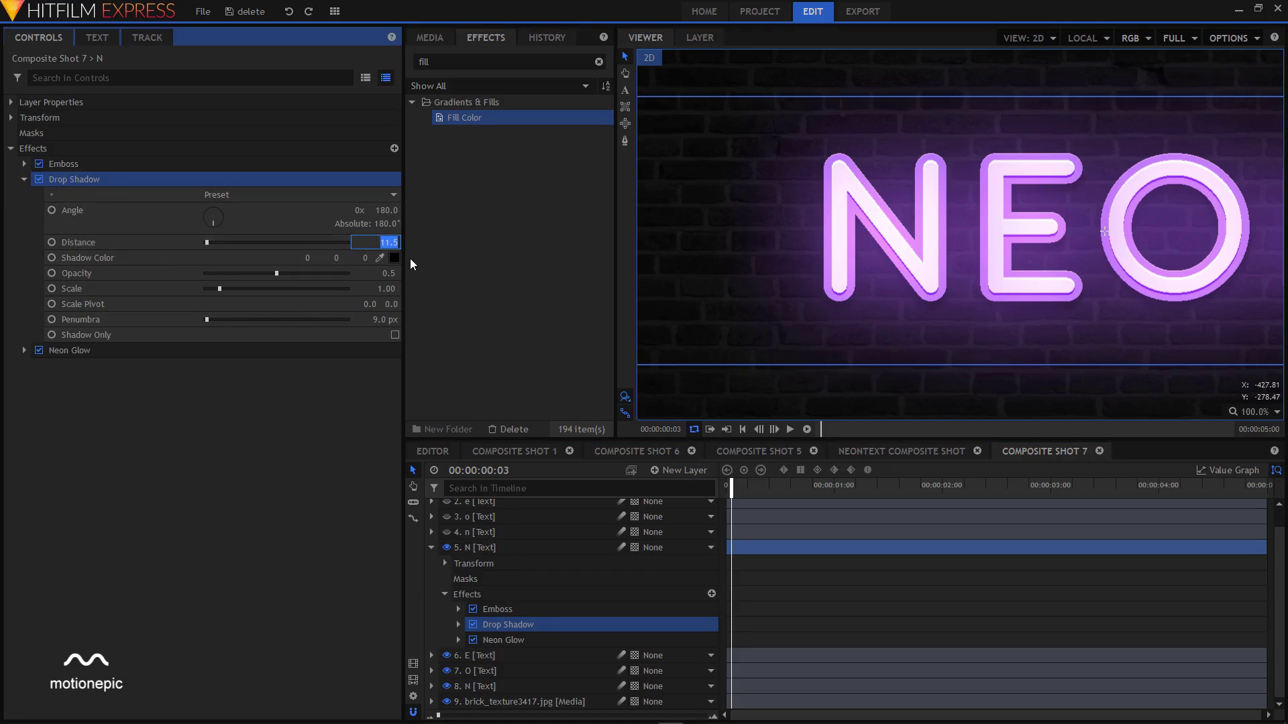
key("Return")
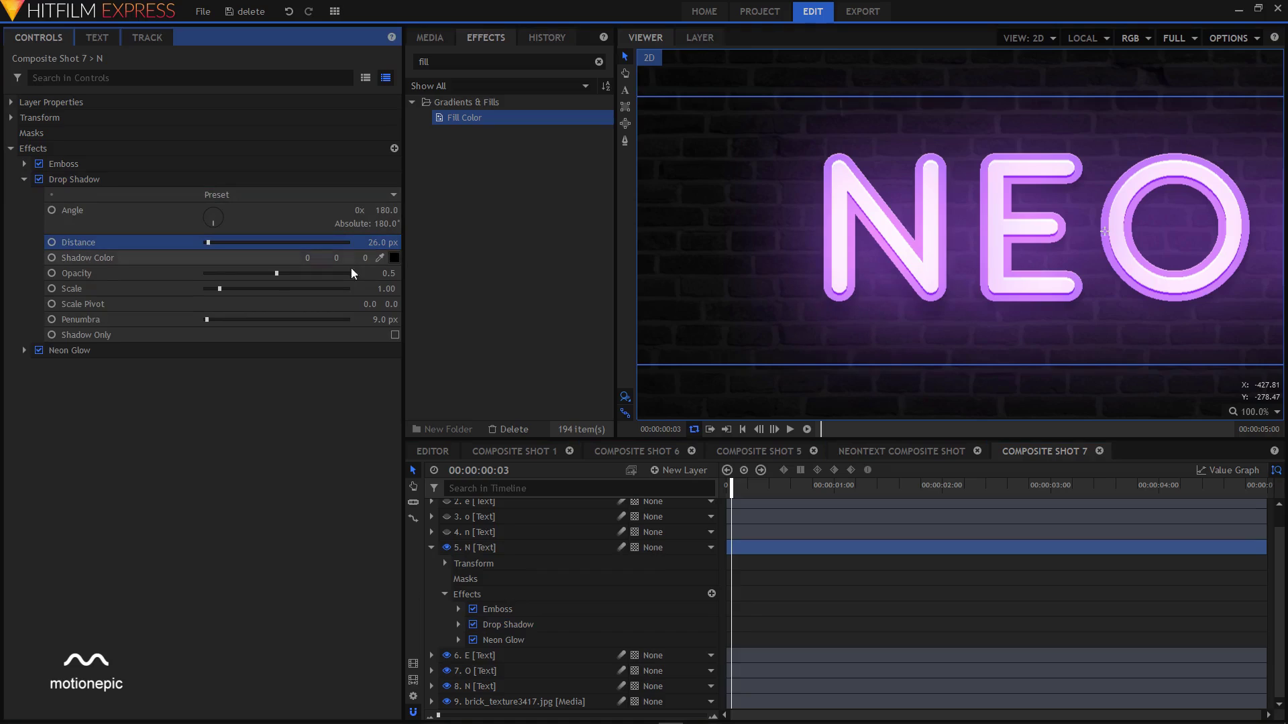
left_click(24, 179)
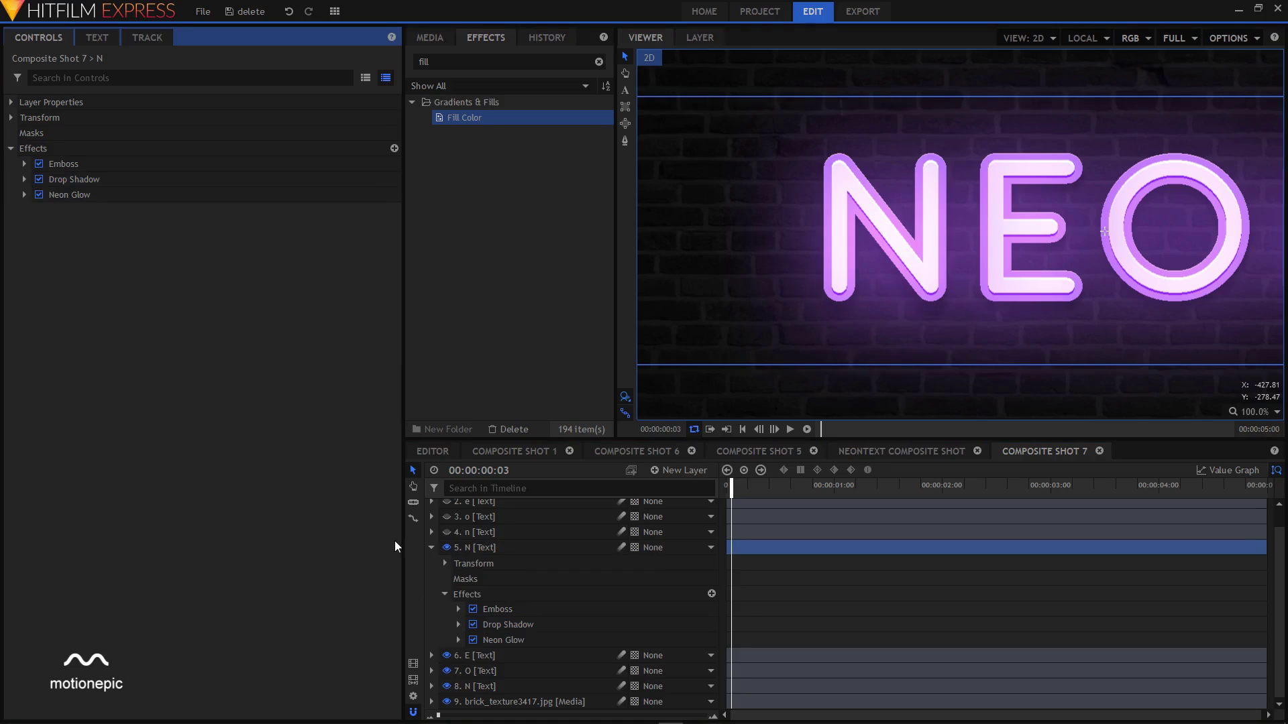
left_click(433, 551)
Step: Set the Drop Shadow distance on the uppercase E layer to 26 px and collapse the layer
left_click(485, 583)
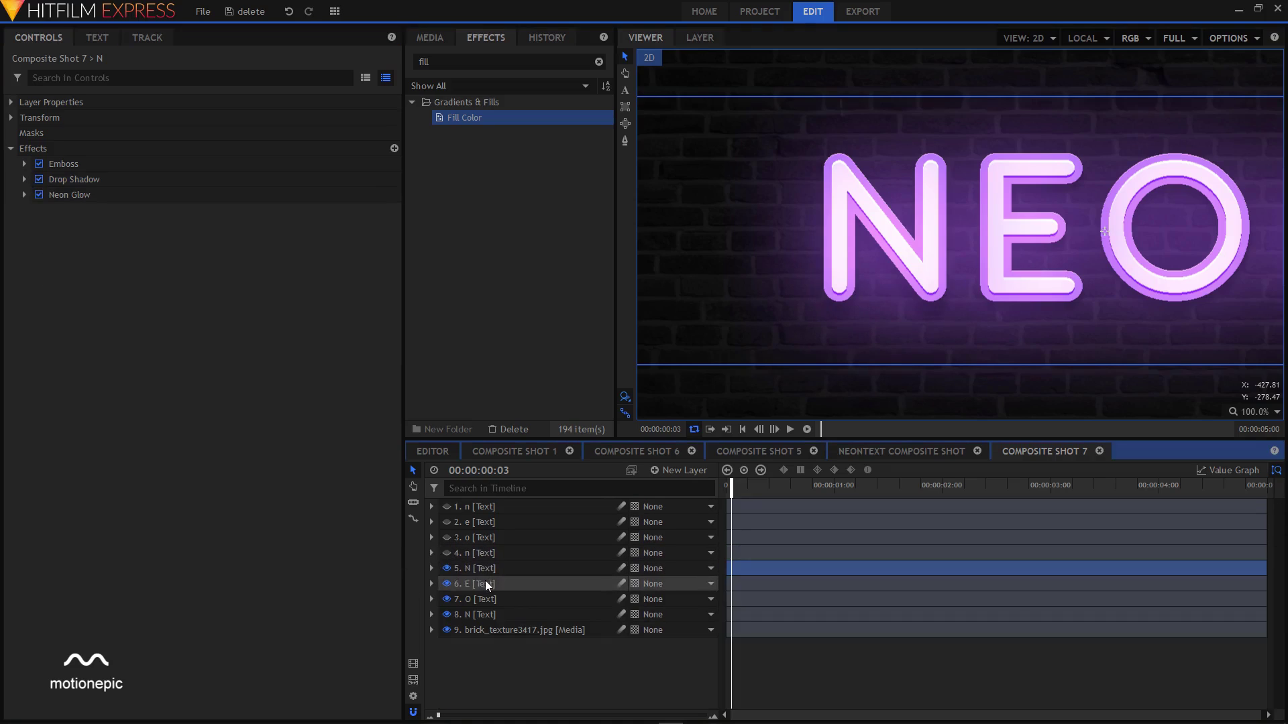
left_click(431, 583)
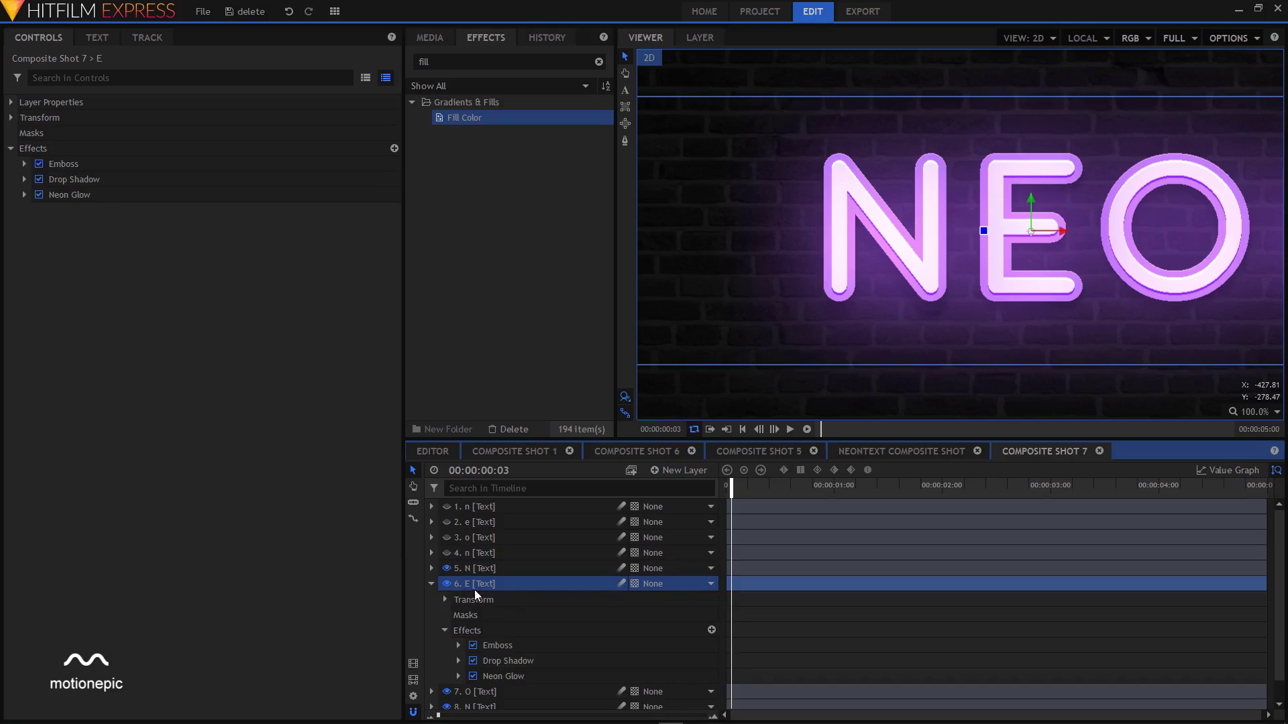
left_click(459, 661)
scroll(510, 651, "down", 1)
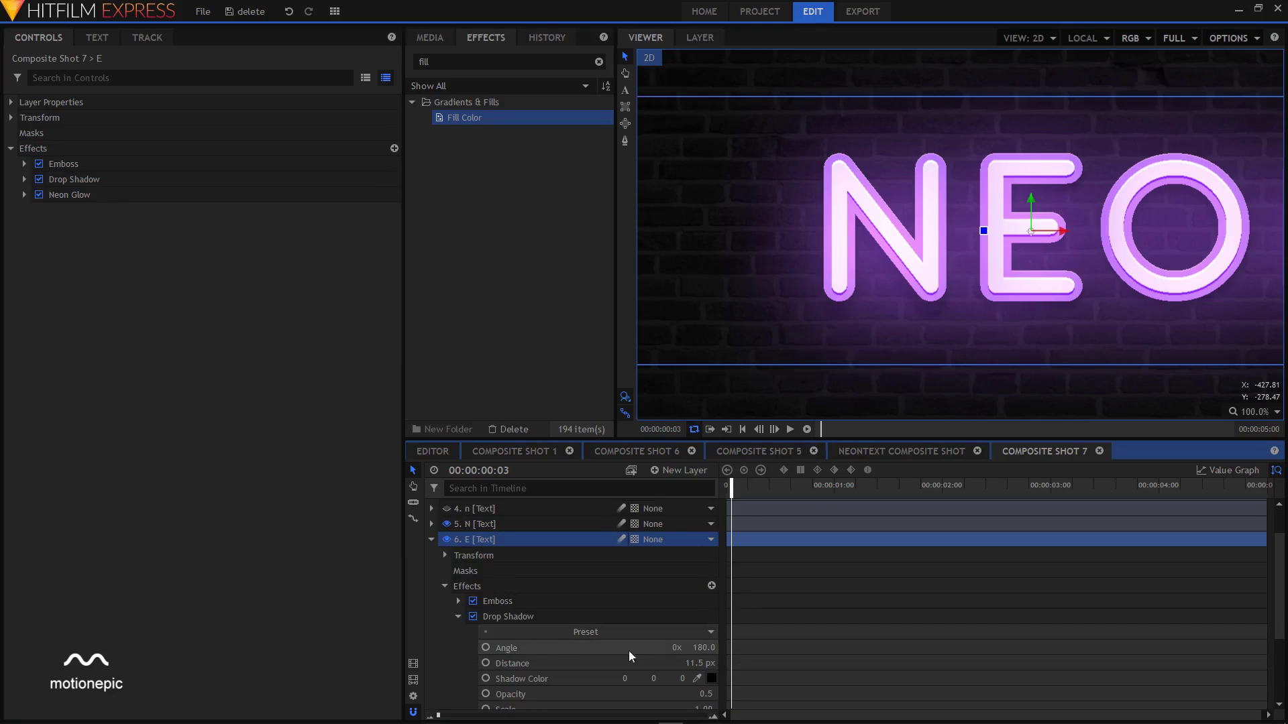
left_click(700, 664)
type("2")
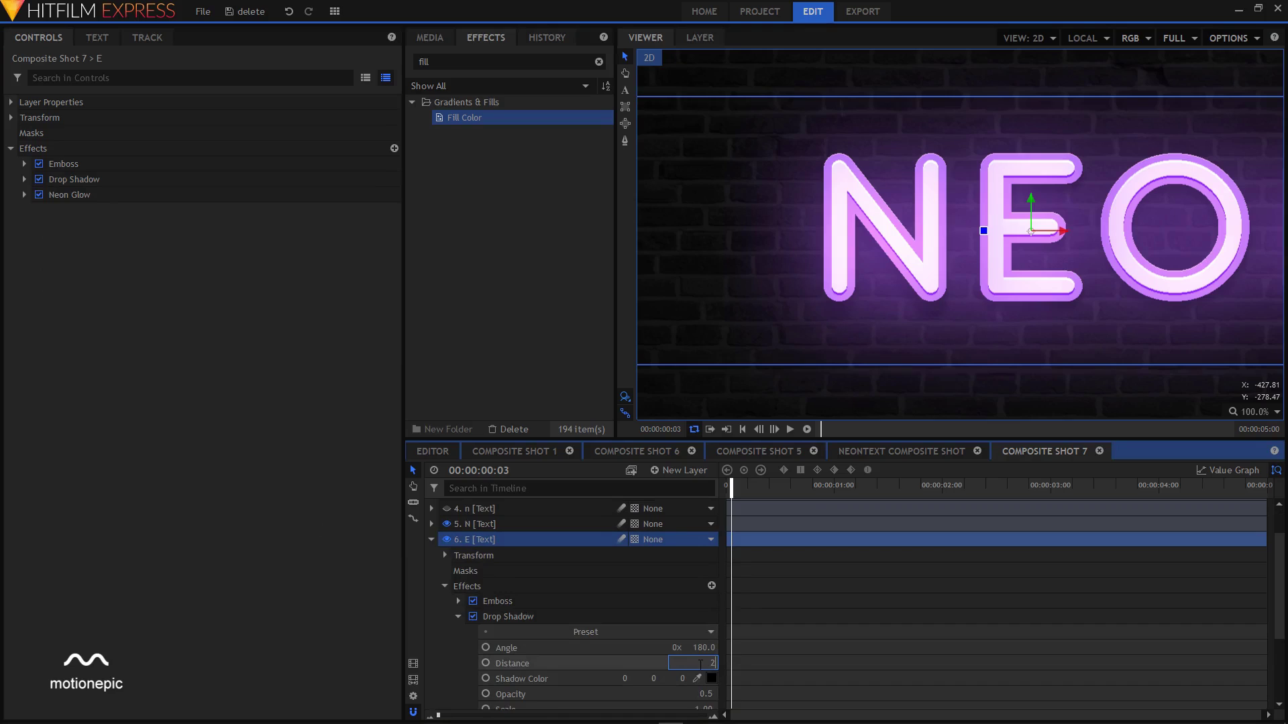
left_click(534, 613)
left_click(432, 540)
Step: Give the uppercase O layer's Drop Shadow the same 26 px distance and collapse the layer
left_click(431, 599)
scroll(476, 614, "down", 1)
left_click(458, 655)
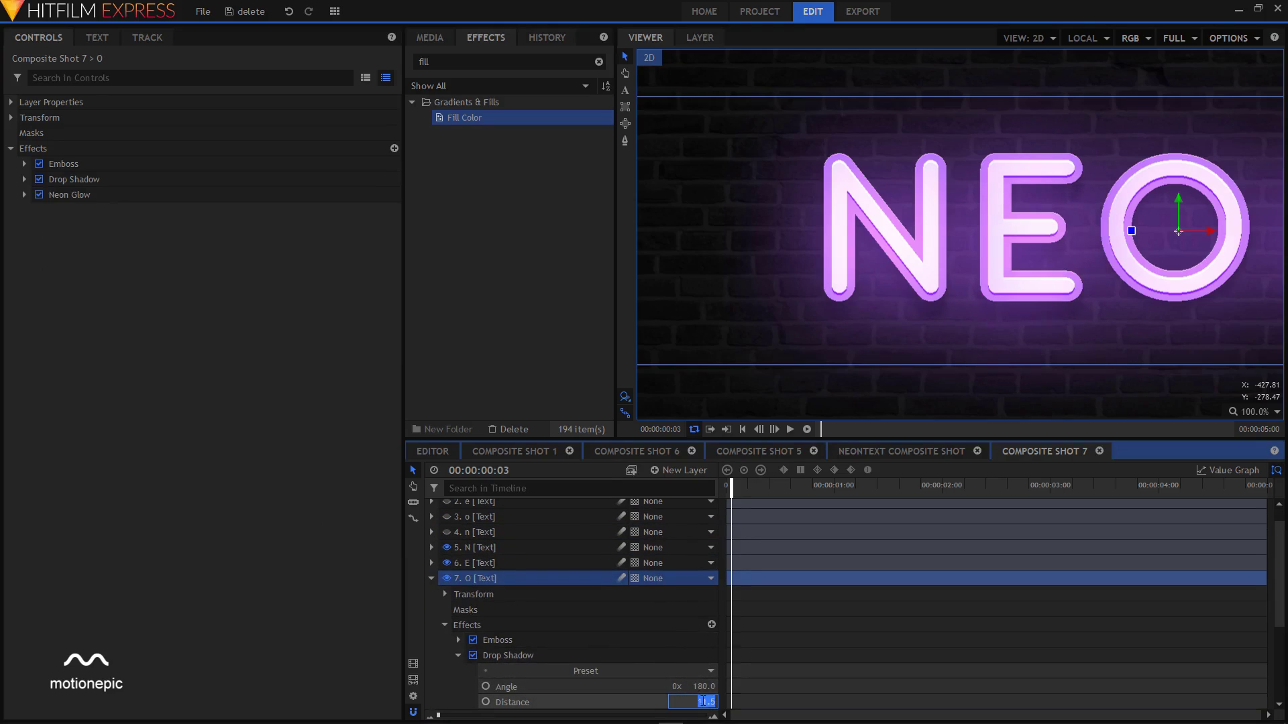
left_click(705, 702)
left_click(431, 578)
Step: Set the Drop Shadow distance on the last uppercase N layer to 26 px and collapse its properties
left_click(432, 613)
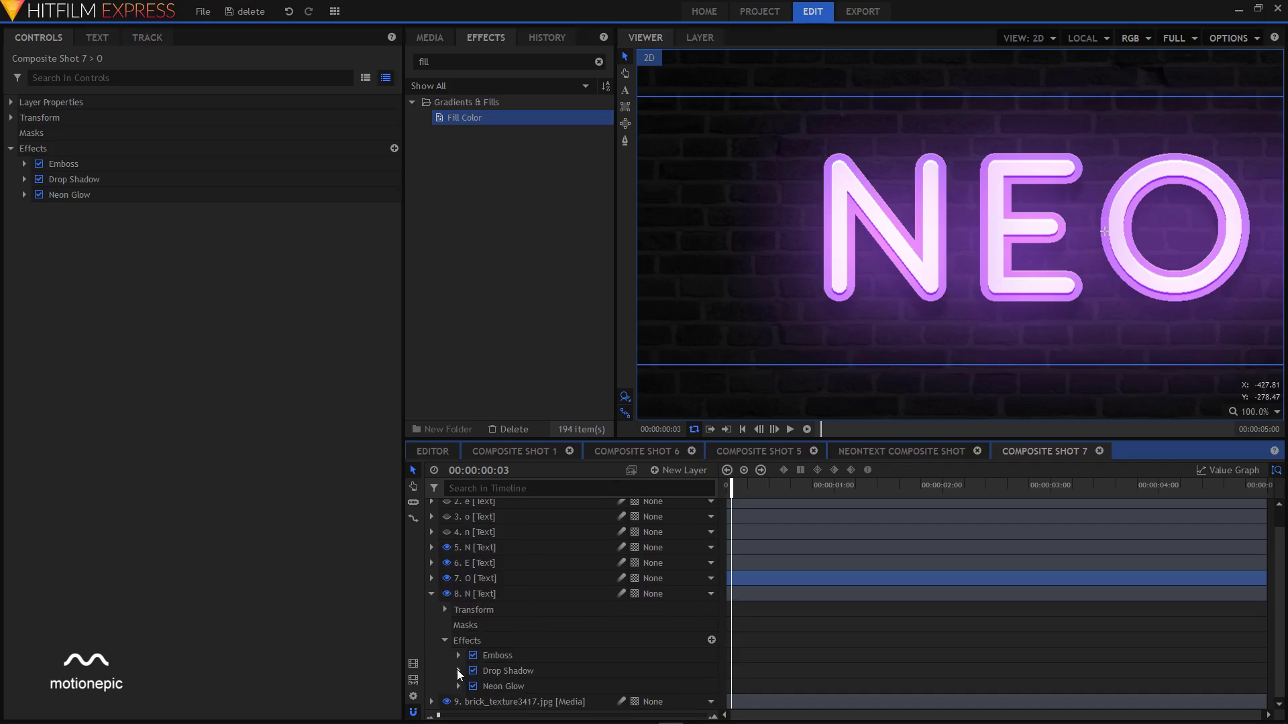
left_click(458, 669)
left_click(698, 628)
type("26")
key("Return")
scroll(472, 550, "up", 4)
left_click(432, 615)
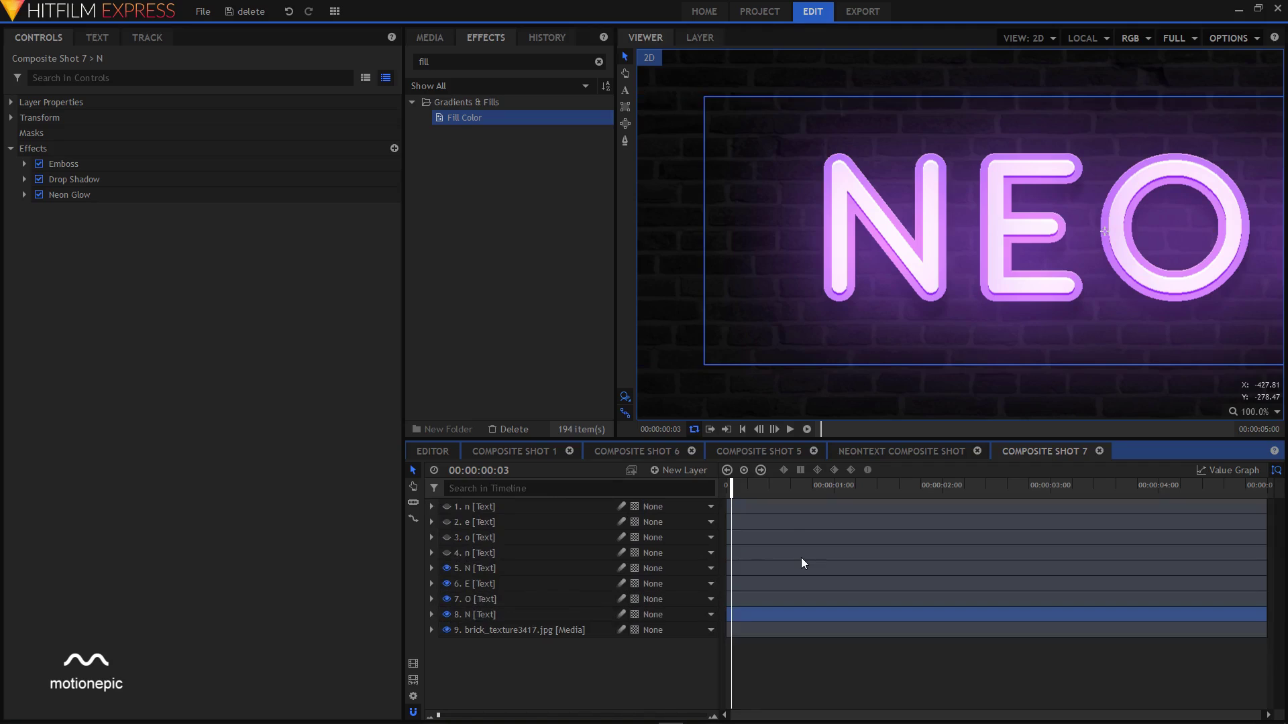
Step: Return the playhead to the start of the composition and check the whole glowing word against the wall
left_click_drag(730, 492, 679, 473)
scroll(932, 348, "up", 2)
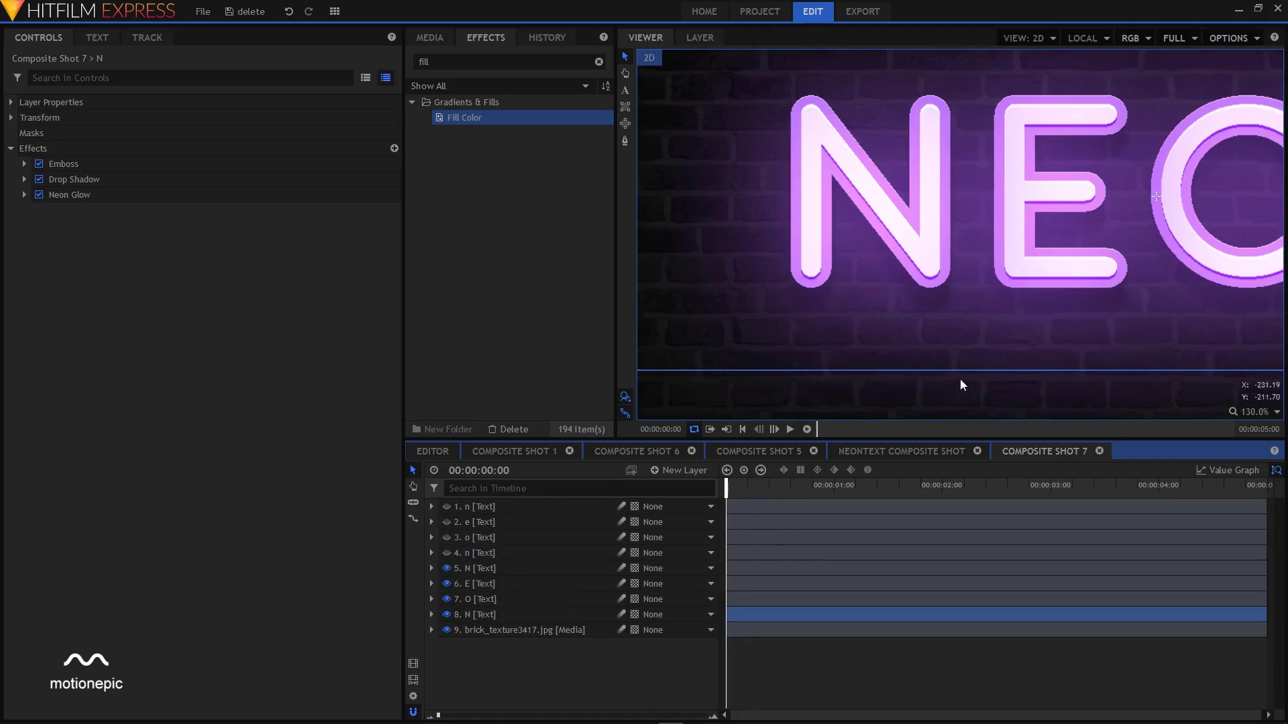
scroll(955, 381, "down", 4)
scroll(993, 362, "down", 1)
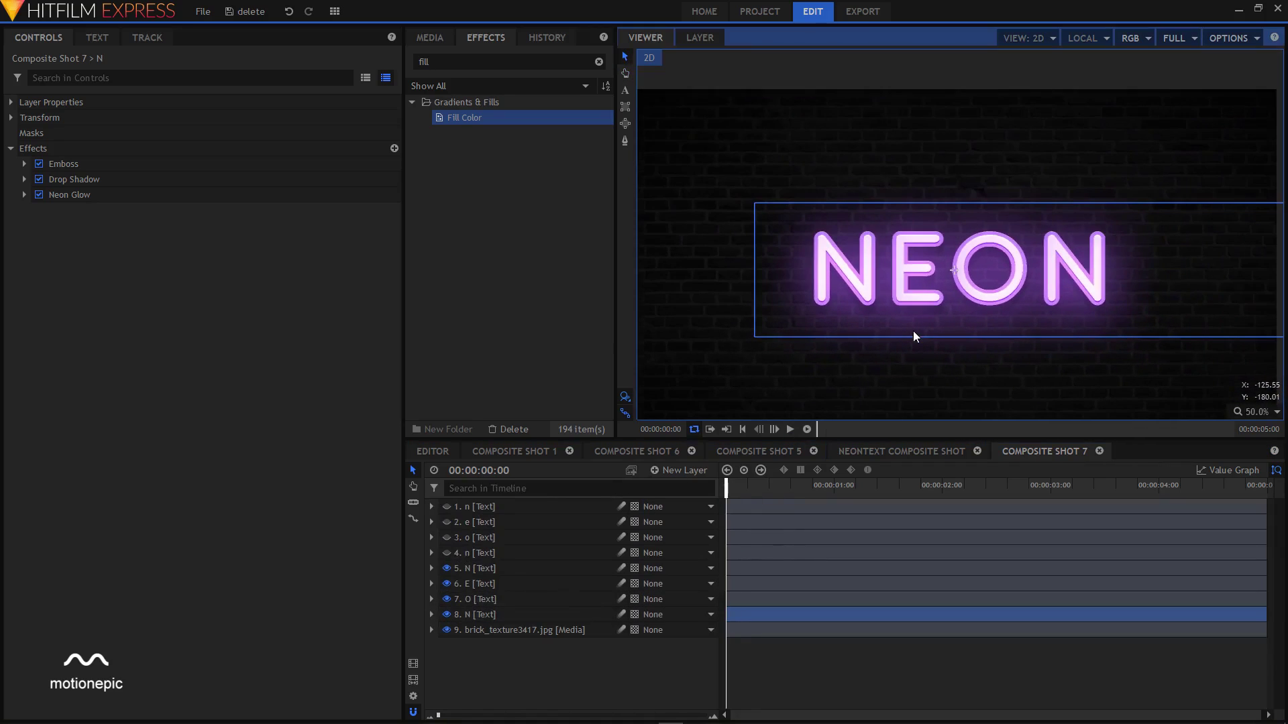
scroll(911, 336, "down", 2)
Step: Move the four uppercase glowing letter layers above the four lowercase letter layers in the layer stack
left_click(492, 612)
left_click(482, 569, "shift")
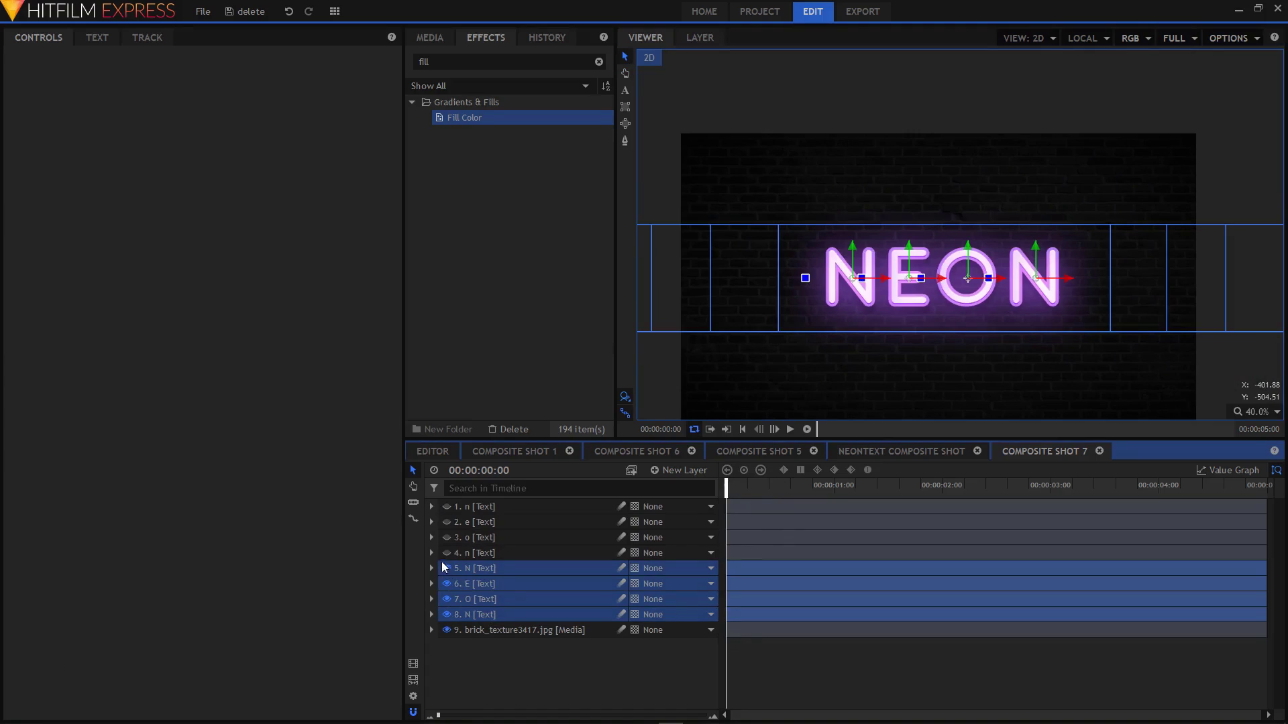
left_click_drag(475, 569, 481, 500)
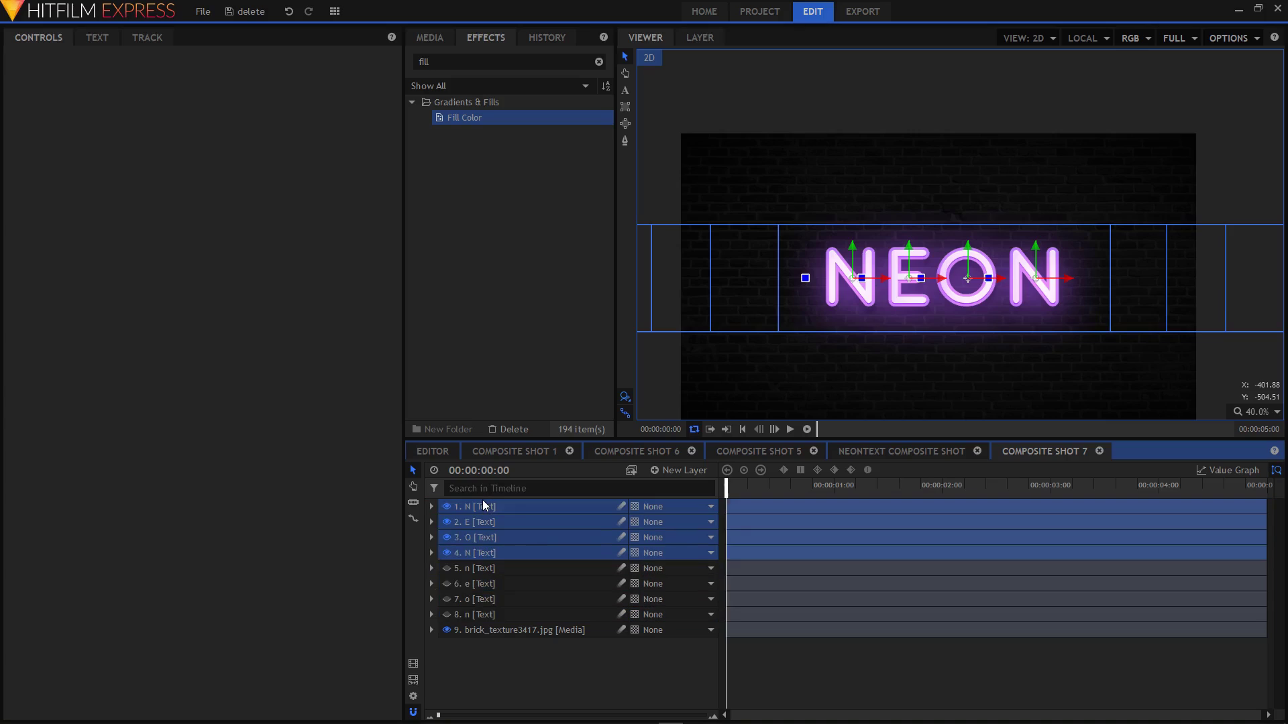
left_click(496, 684)
Step: Make the four lowercase unlit letter layers n, e, o and n visible
left_click(447, 569)
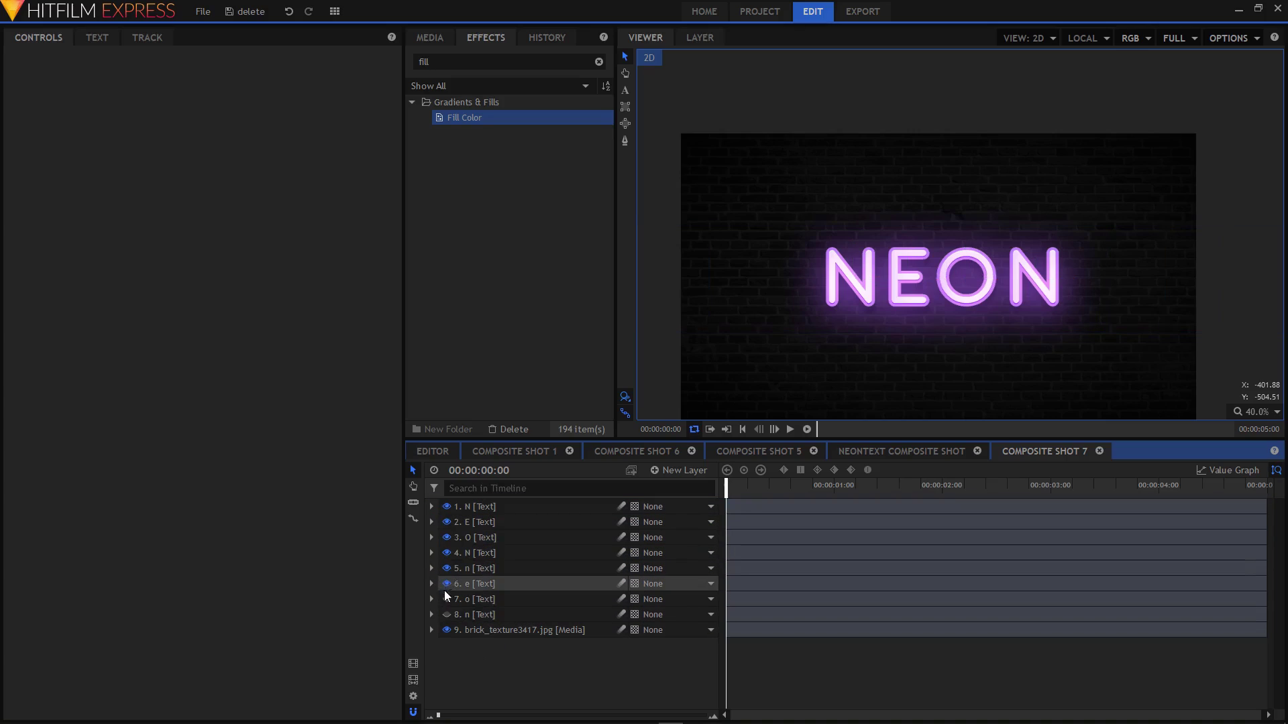
left_click(445, 584)
left_click(446, 599)
left_click(444, 615)
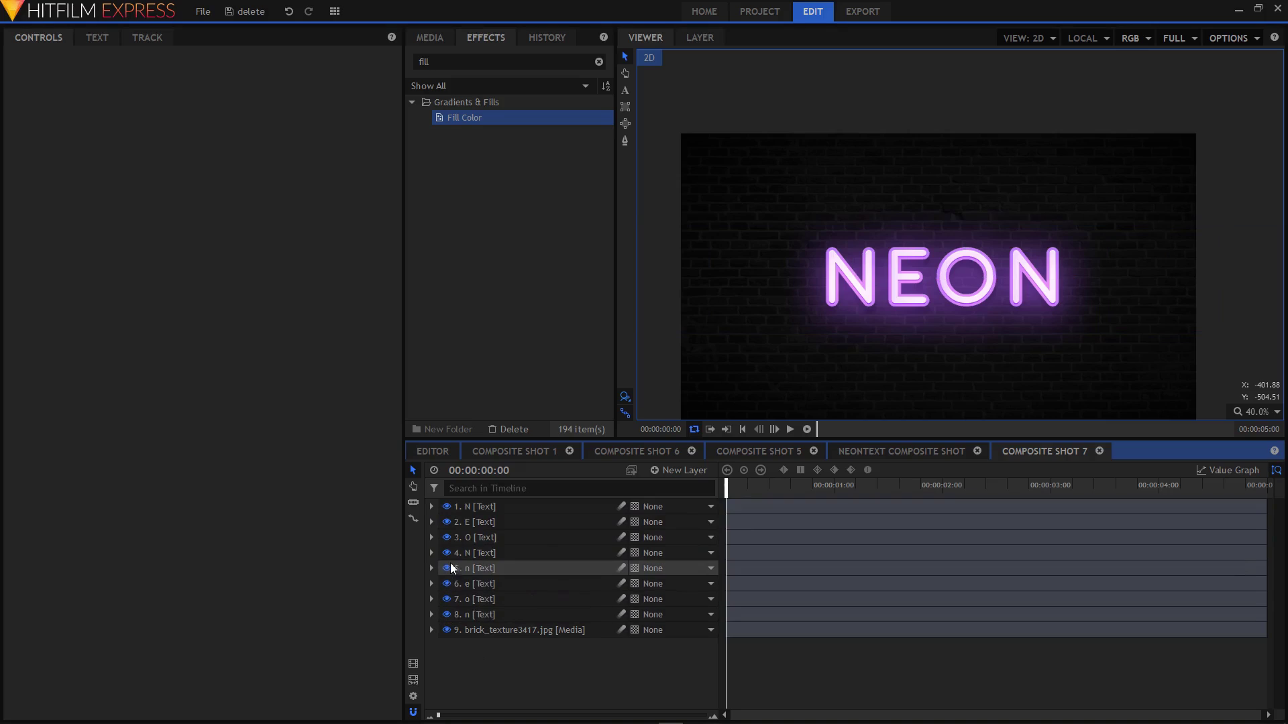
Step: Shift the four uppercase glowing letter layers together so they start at about 0.5 seconds
left_click(506, 510)
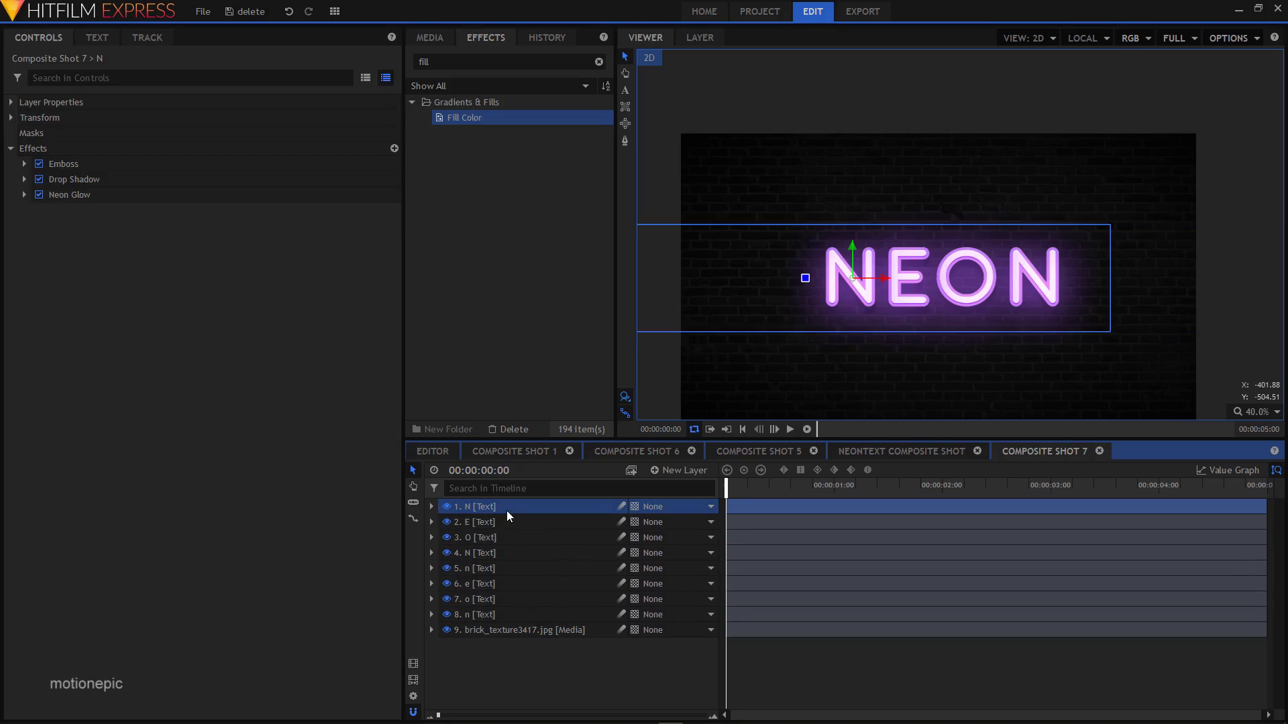
left_click(473, 553, "shift")
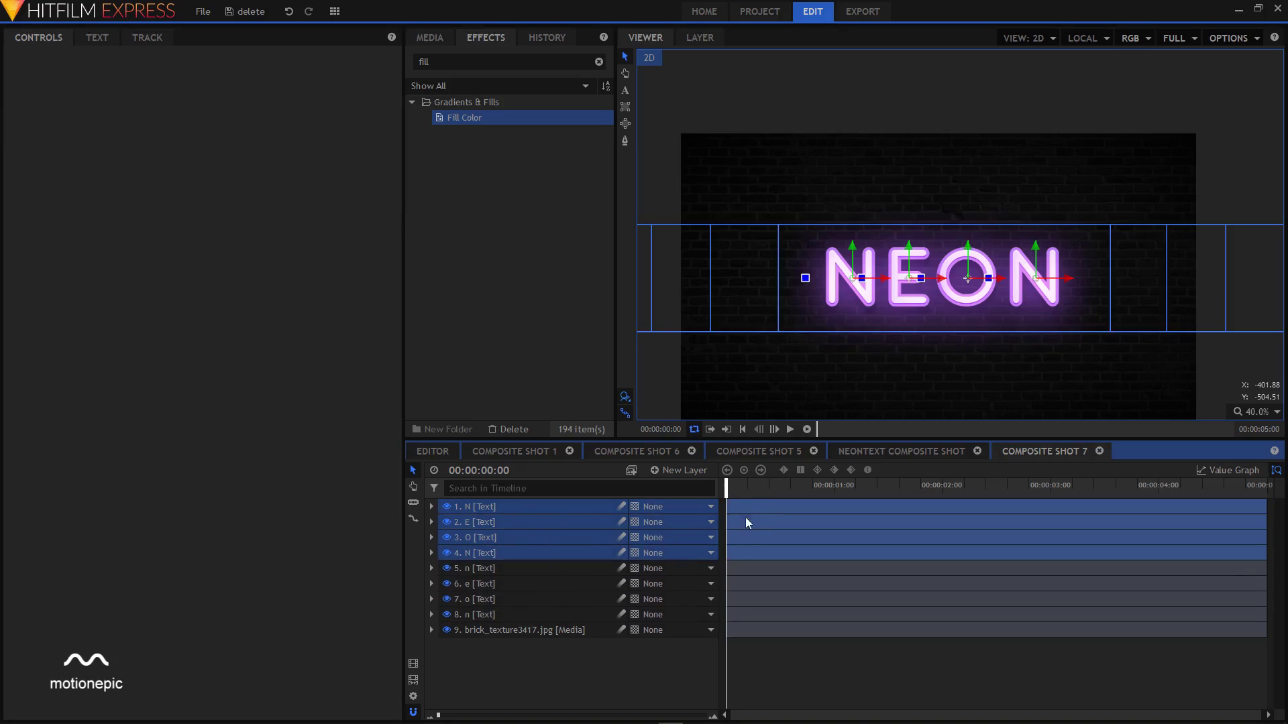
left_click_drag(745, 505, 802, 516)
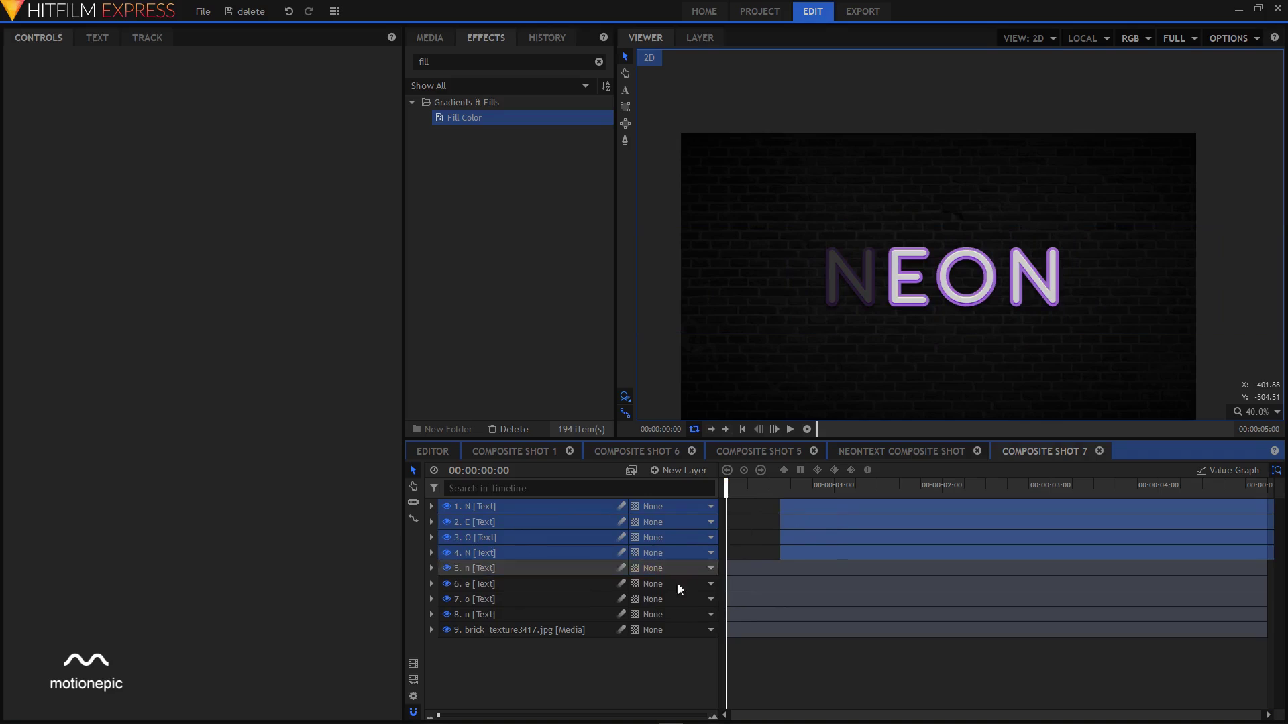
left_click(693, 628)
Step: Stagger the uppercase E, O and last N layers to start at about 0.6, 0.7 and 0.75 seconds
left_click(792, 525)
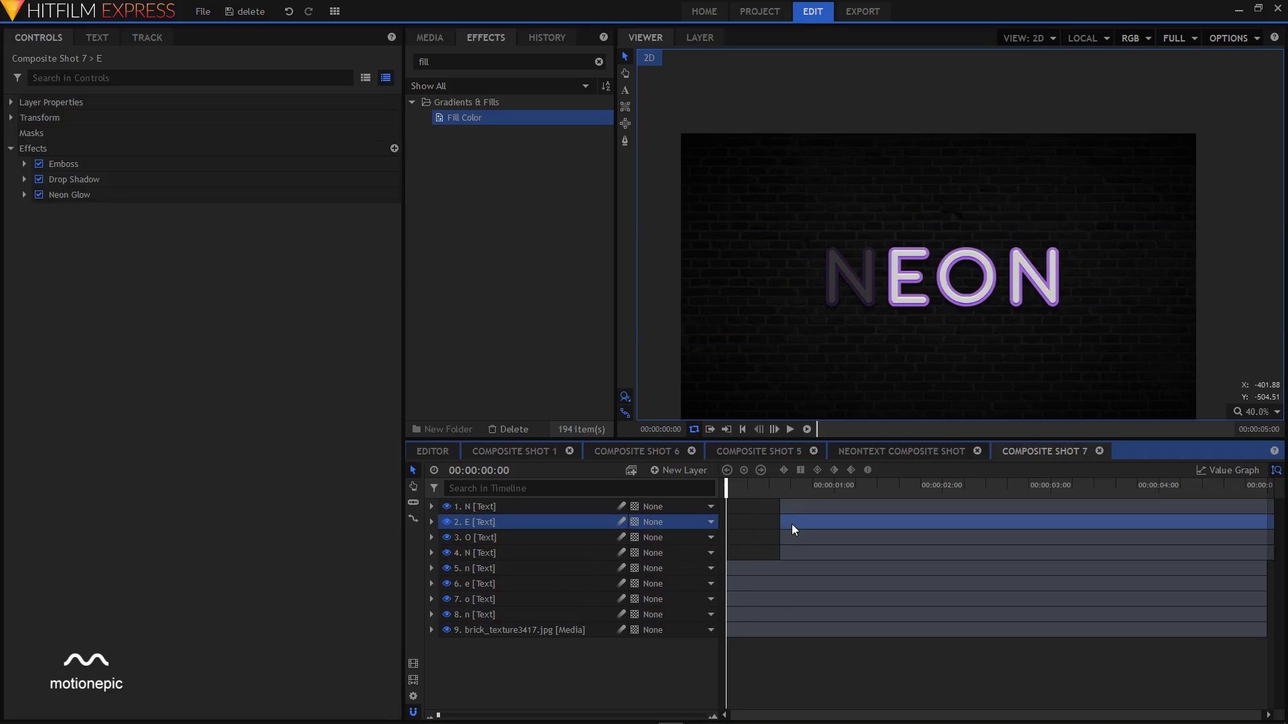
left_click_drag(791, 524, 807, 523)
left_click(797, 537)
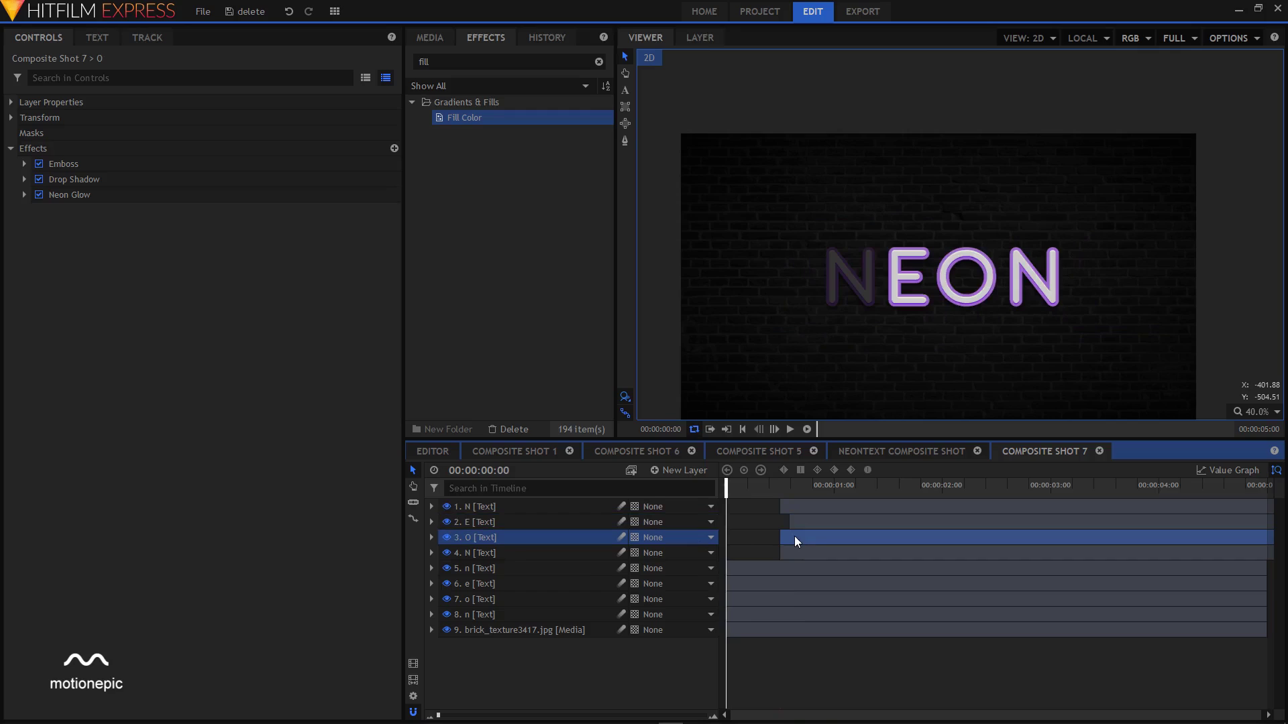
left_click_drag(796, 537, 791, 538)
left_click(508, 715)
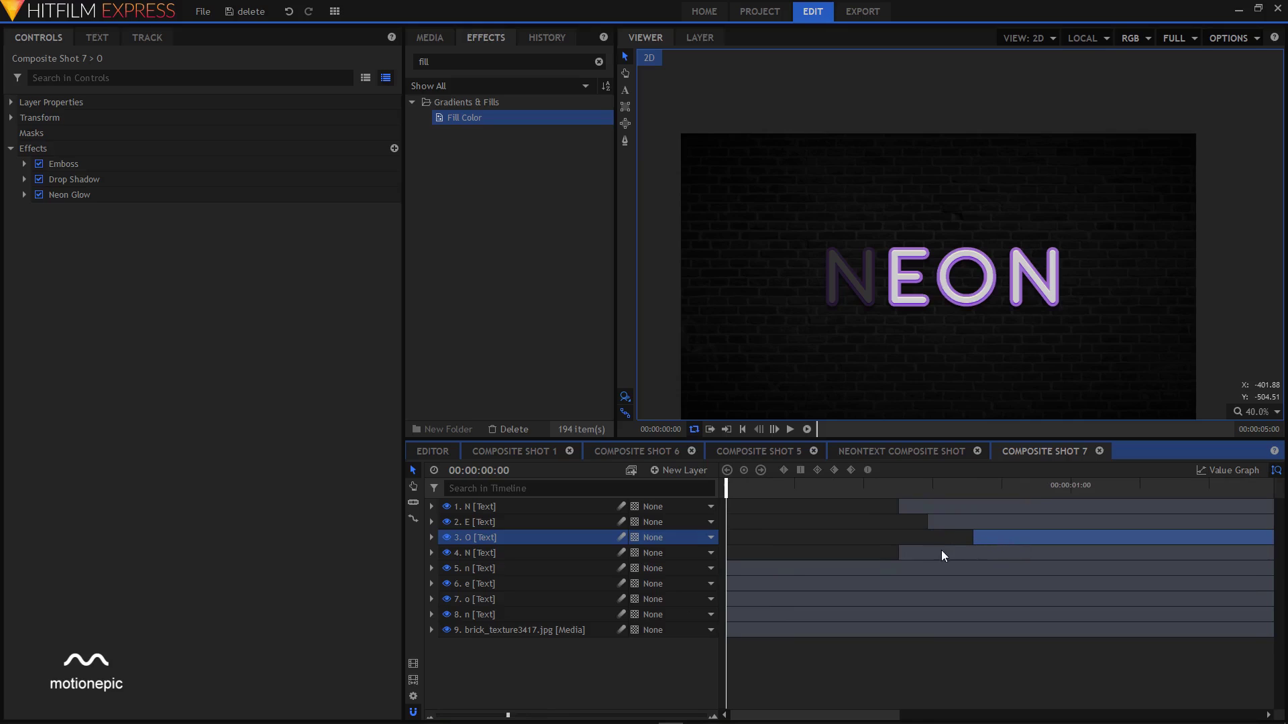
left_click_drag(911, 553, 1001, 558)
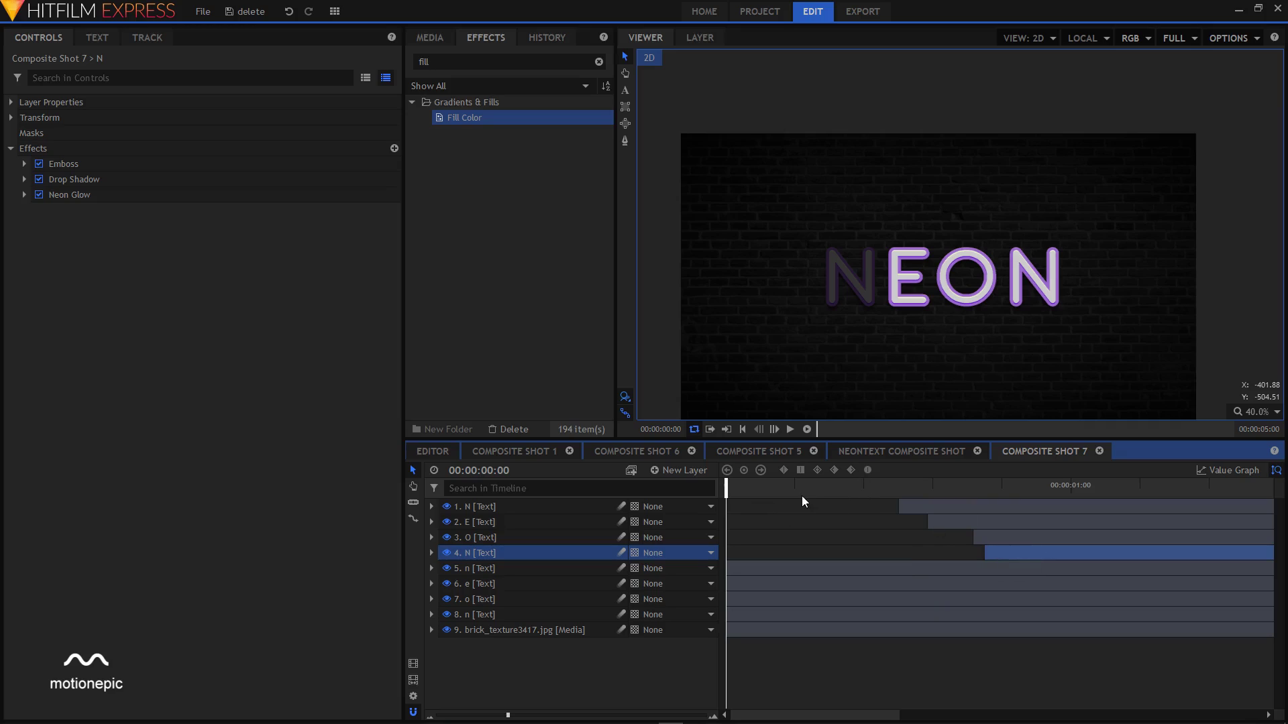
left_click_drag(508, 715, 446, 716)
left_click(509, 661)
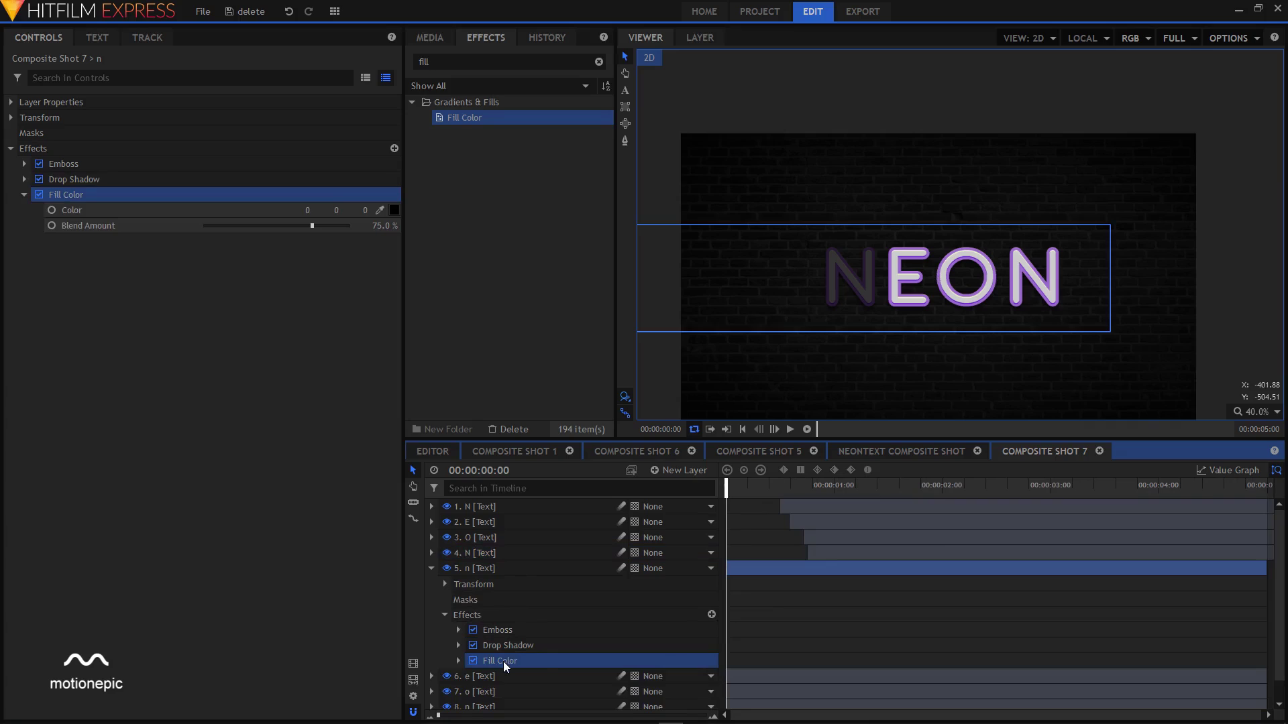
left_click(432, 568)
left_click(480, 585)
left_click(479, 604)
left_click(479, 610)
left_click(475, 585)
left_click(477, 599)
left_click(480, 611)
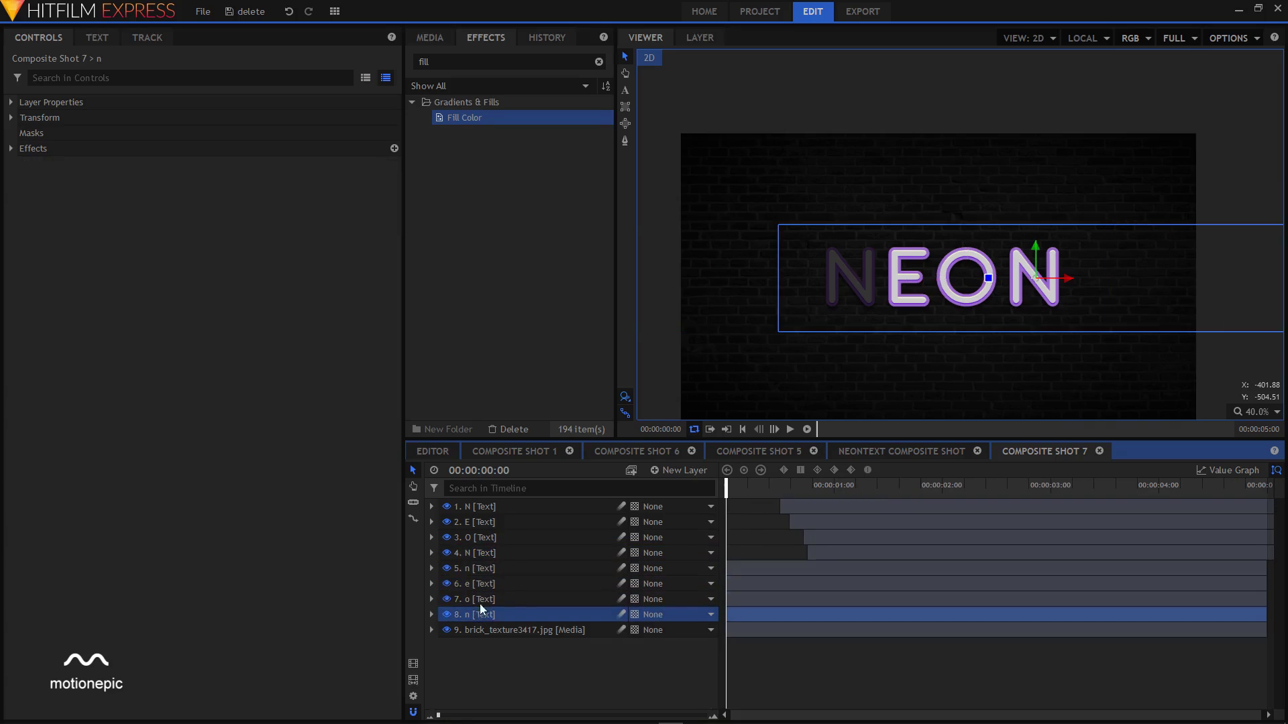
Step: Copy the black Fill Color effect from the first lowercase n layer and collapse that layer
left_click(472, 570)
left_click(432, 568)
left_click(497, 660)
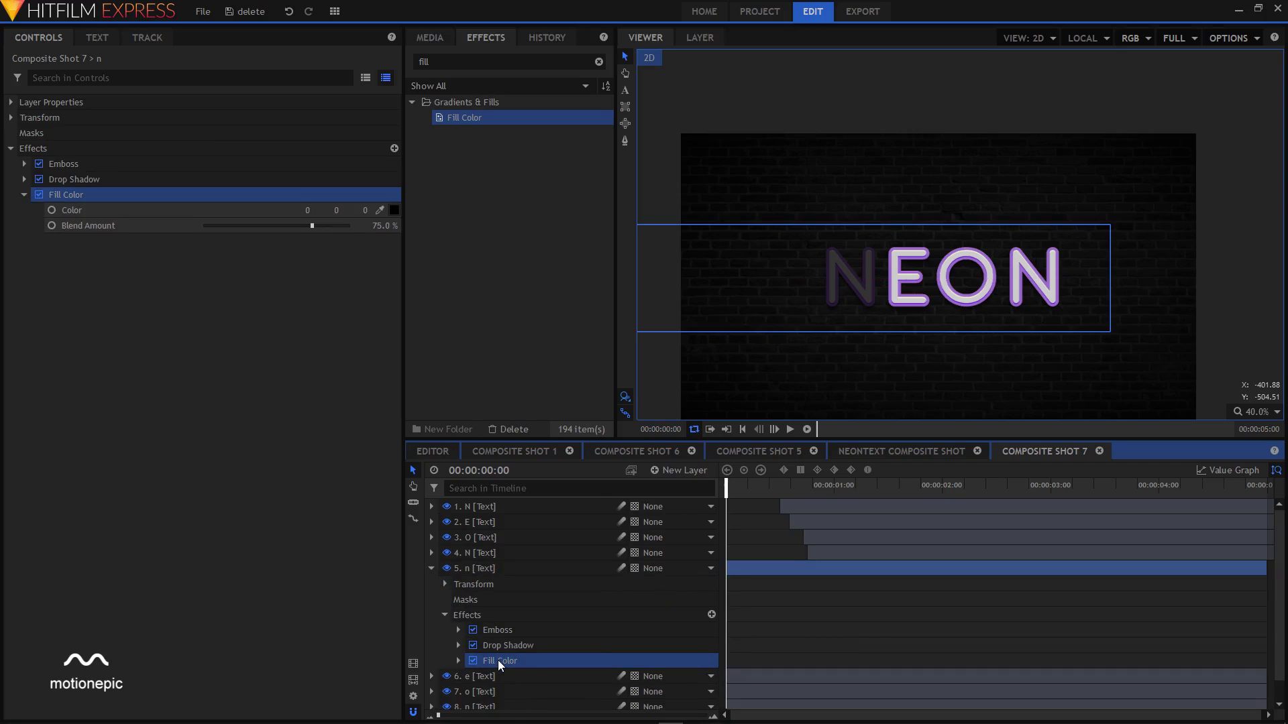
right_click(498, 660)
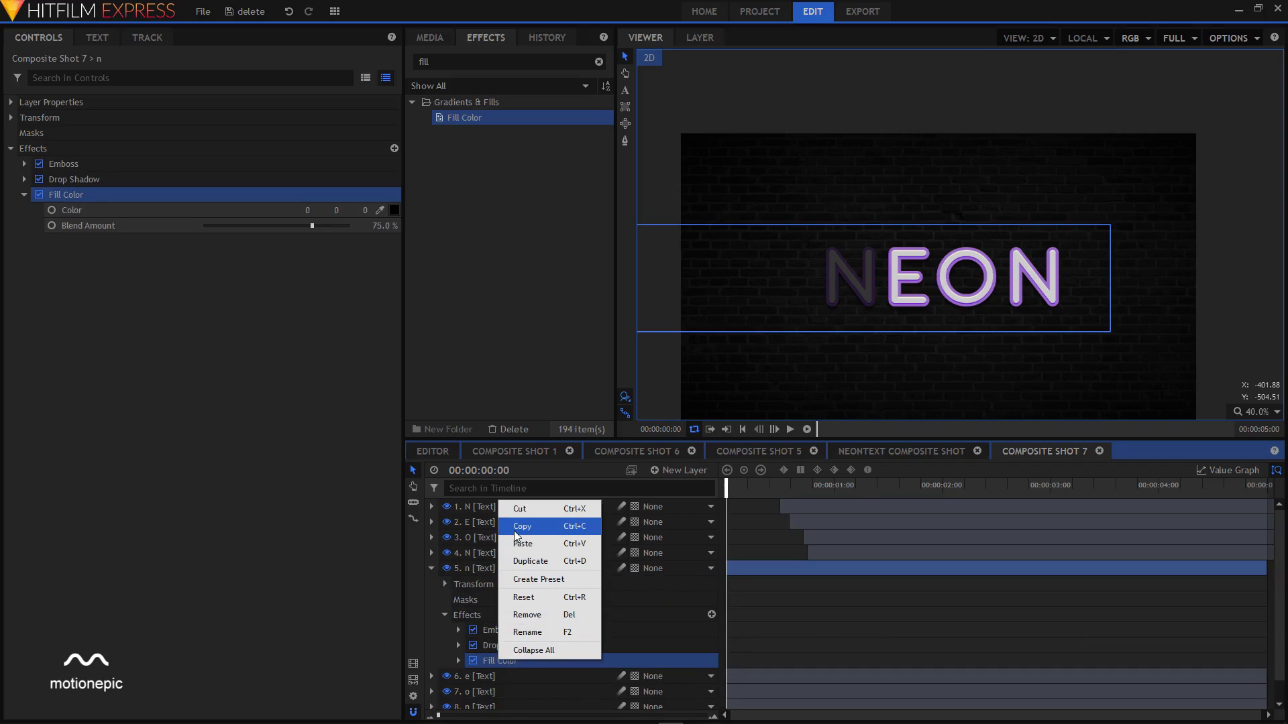
left_click(492, 661)
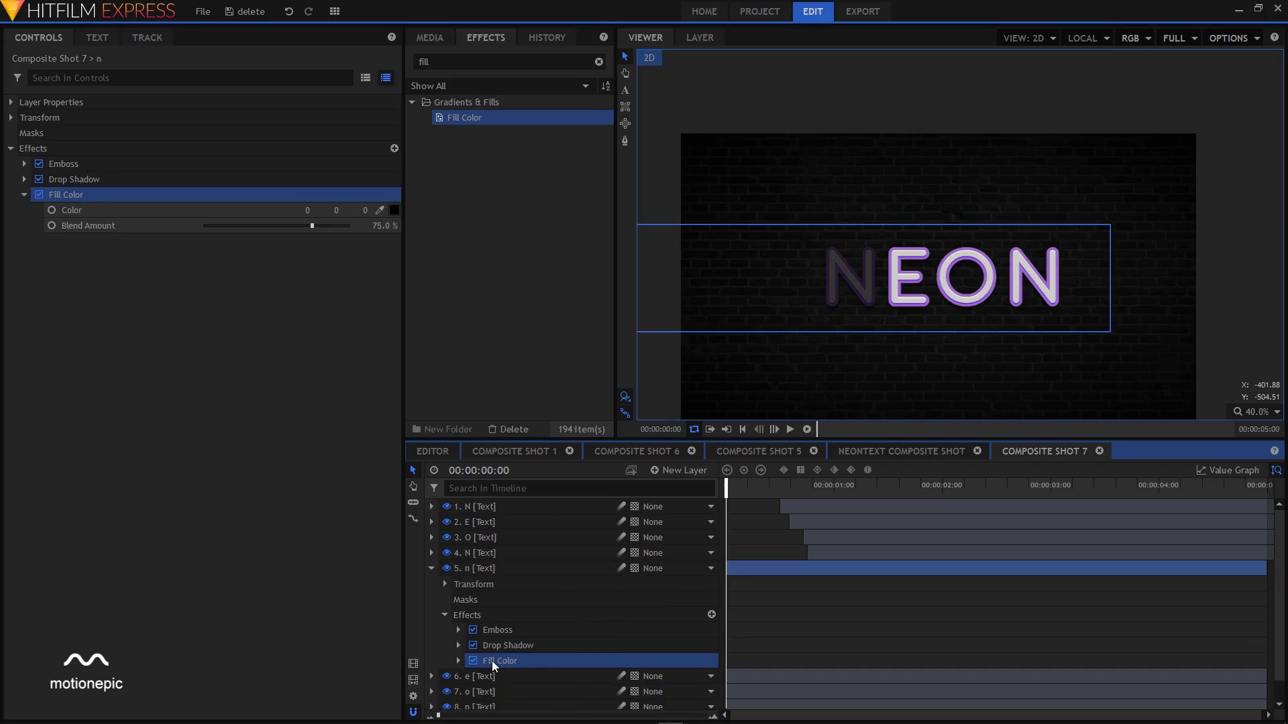
left_click(431, 569)
Step: Paste the copied Fill Color effect onto the lowercase e, o and last n layers
left_click(468, 588)
double_click(468, 588)
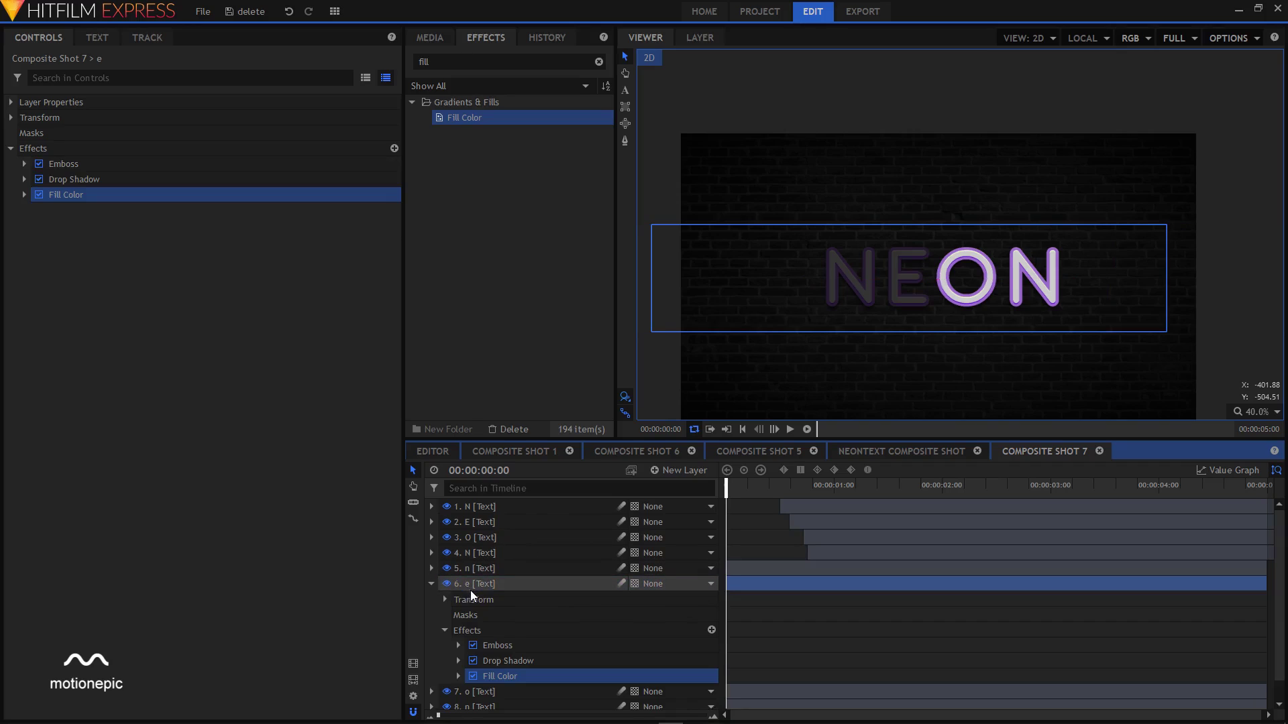
left_click(432, 584)
left_click(488, 605)
double_click(488, 605)
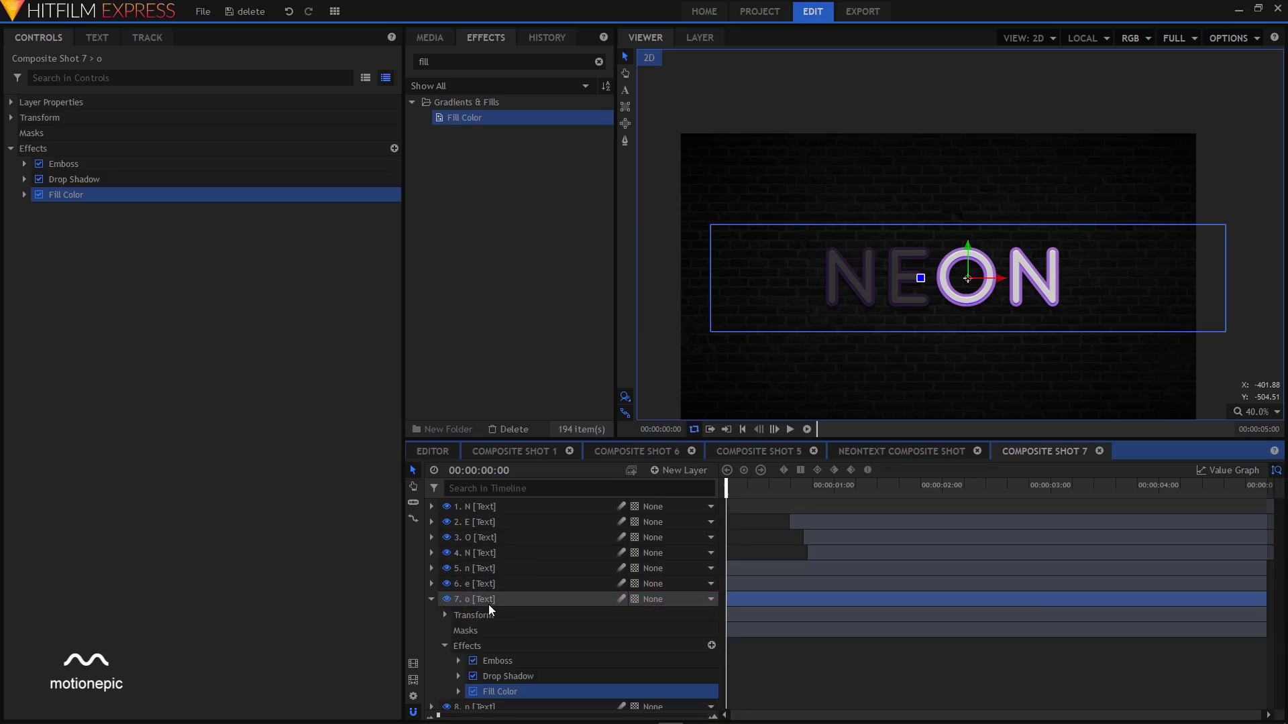
left_click(431, 598)
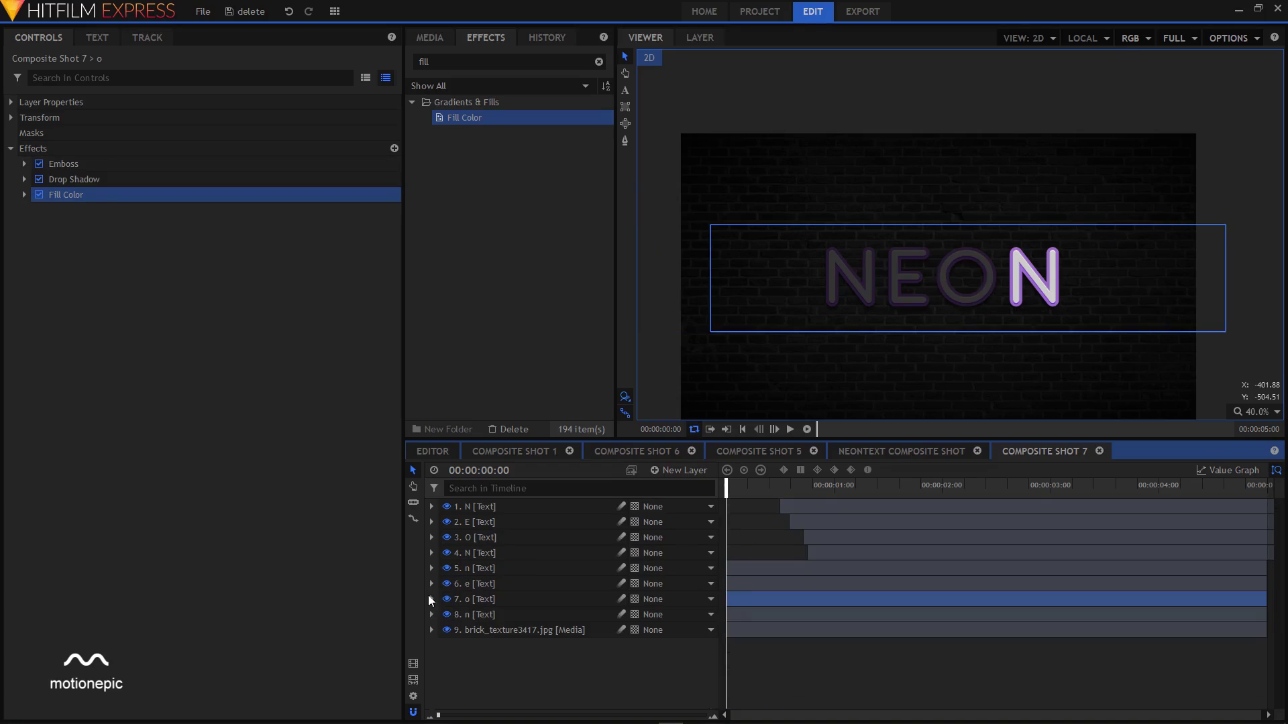
left_click(479, 617)
left_click(436, 613)
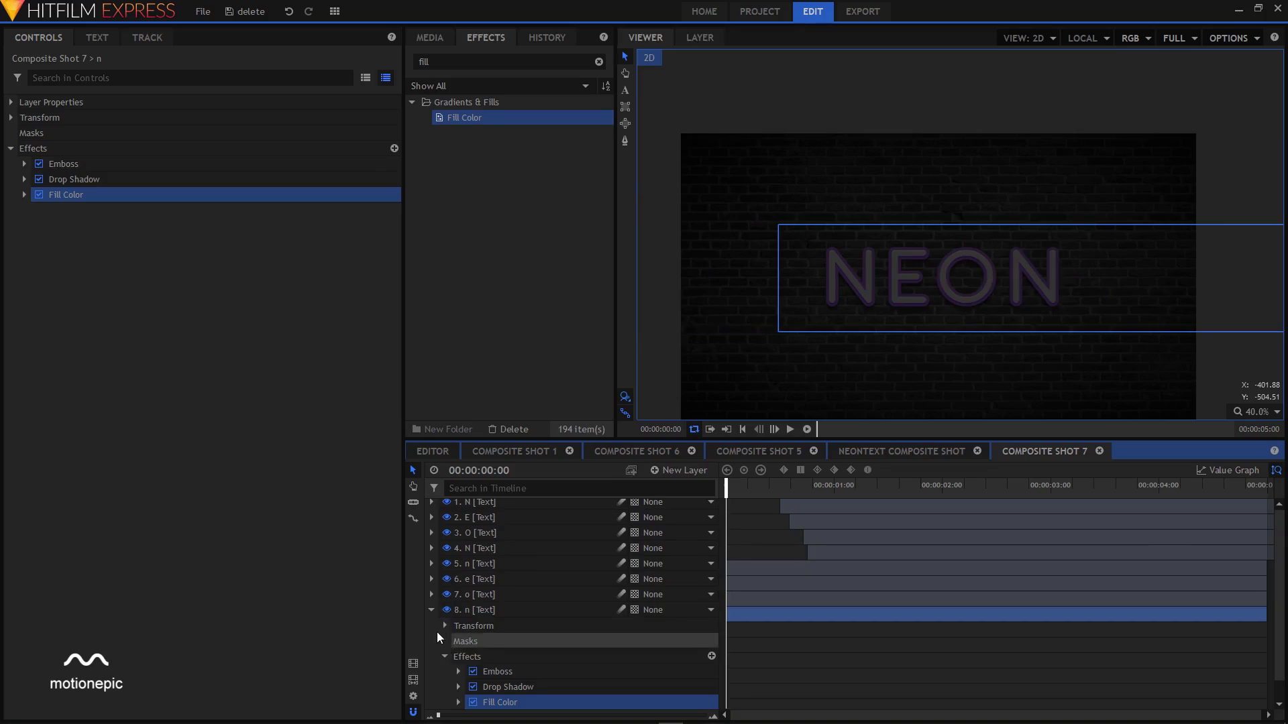
Step: Collapse the last lowercase n layer and play the composite from the start to check the letters lighting up
left_click(432, 613)
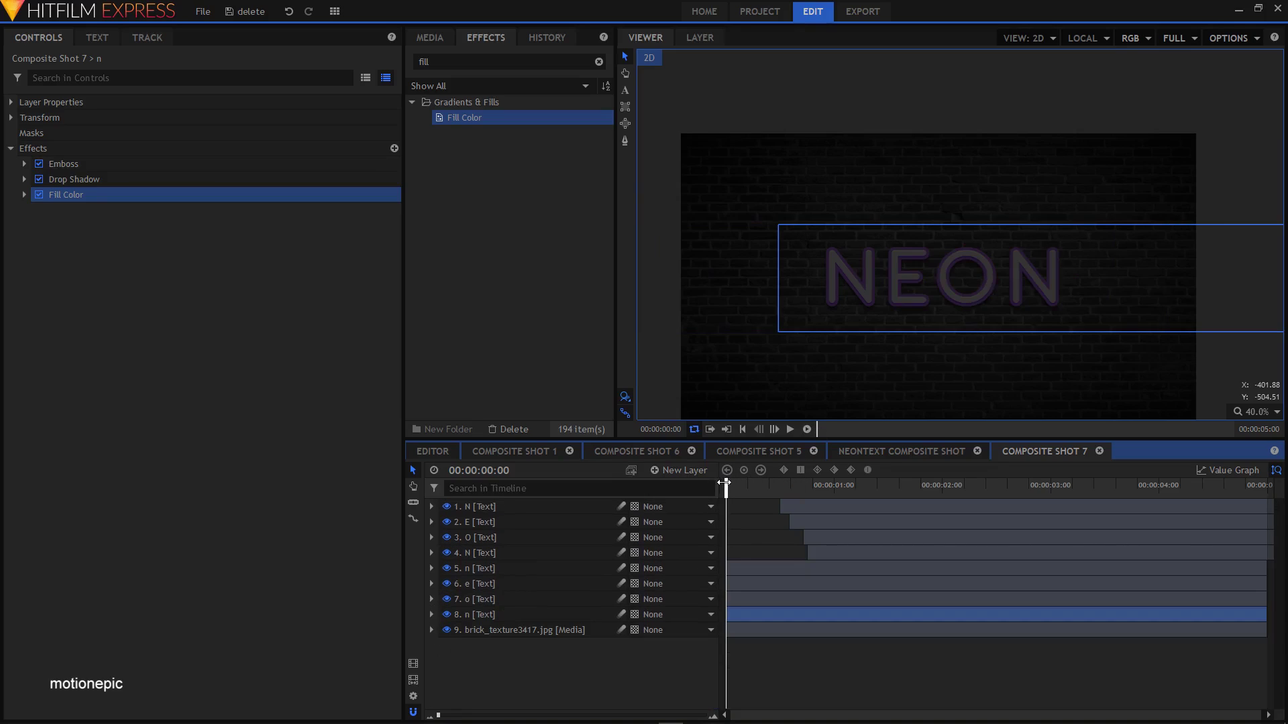
left_click(668, 655)
left_click(789, 430)
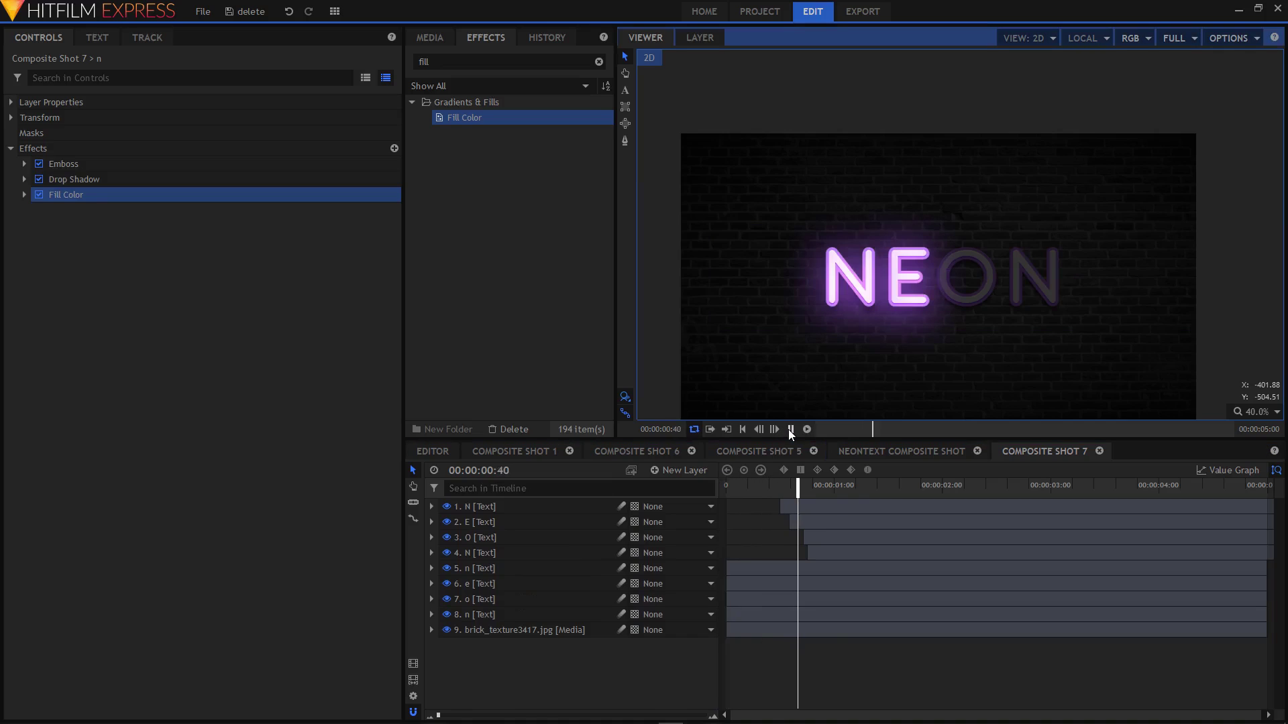
left_click(790, 429)
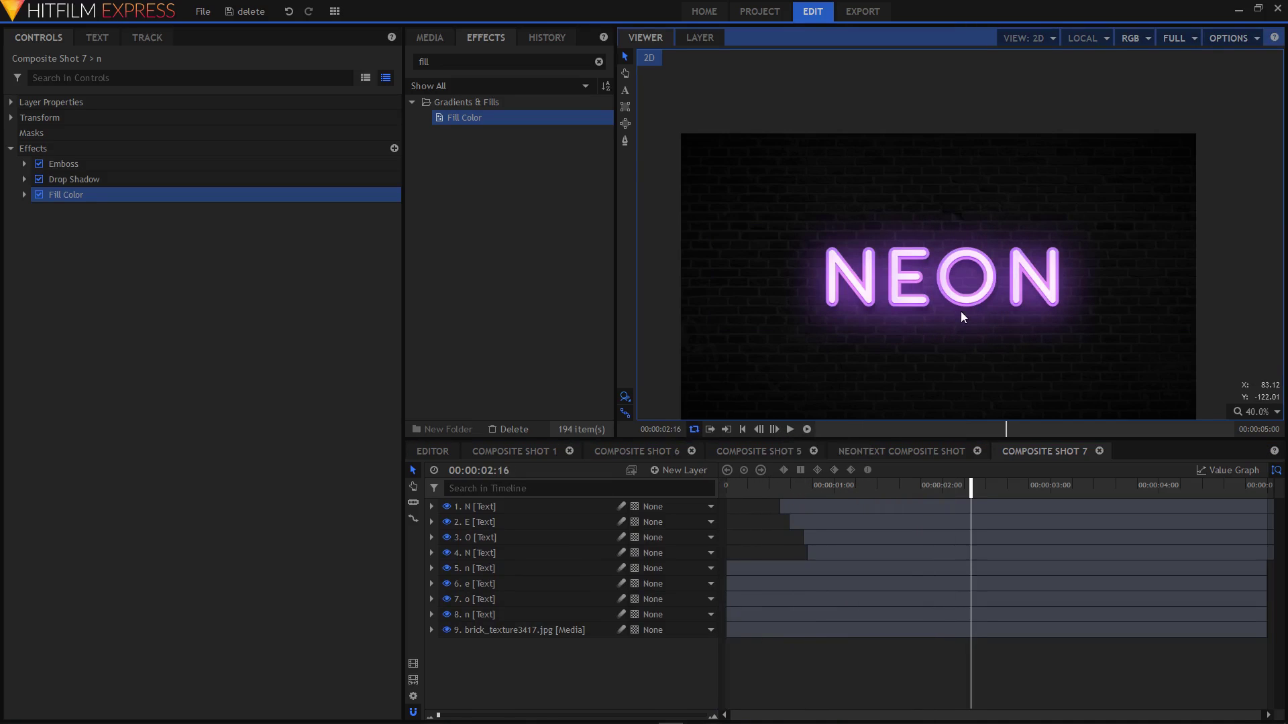
Step: Delay the last uppercase N layer to start at about 0.8 seconds
scroll(961, 312, "down", 2)
left_click(783, 473)
left_click(803, 485)
Step: Add an Opacity keyframe of 100% at 00:00:00:54 on the first uppercase N layer
left_click(823, 485)
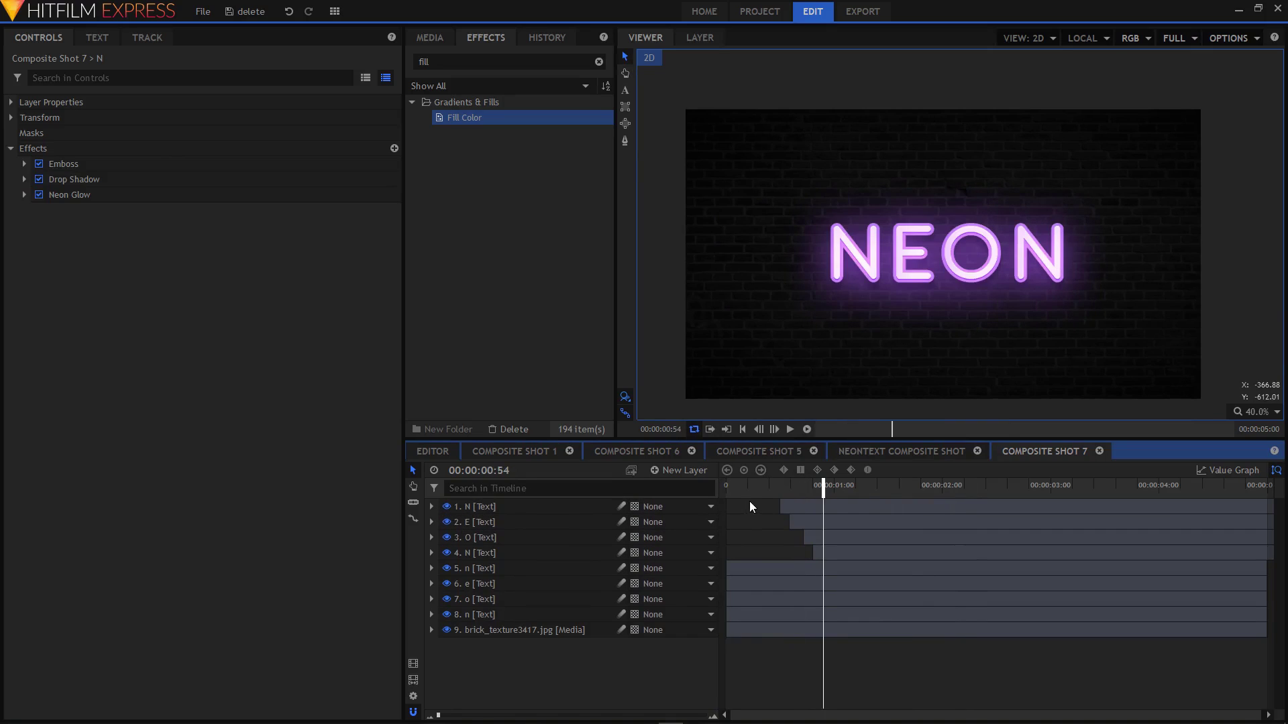
scroll(935, 291, "up", 2)
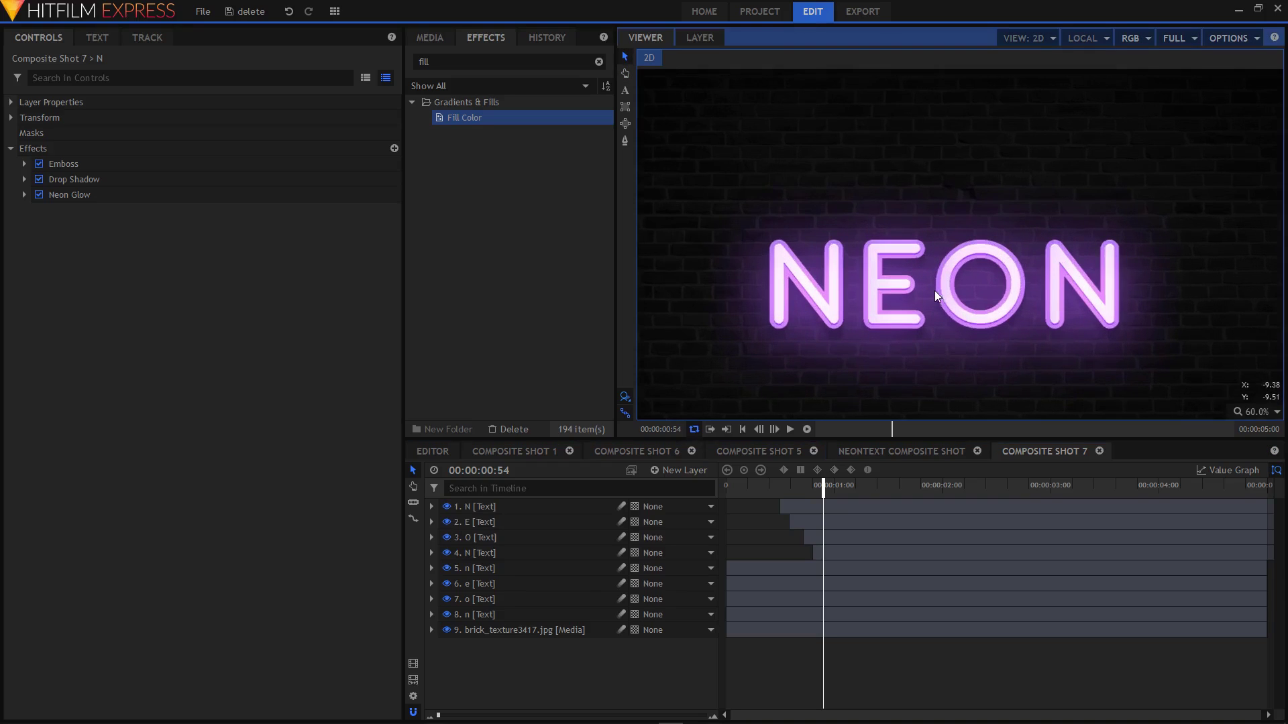
left_click(559, 507)
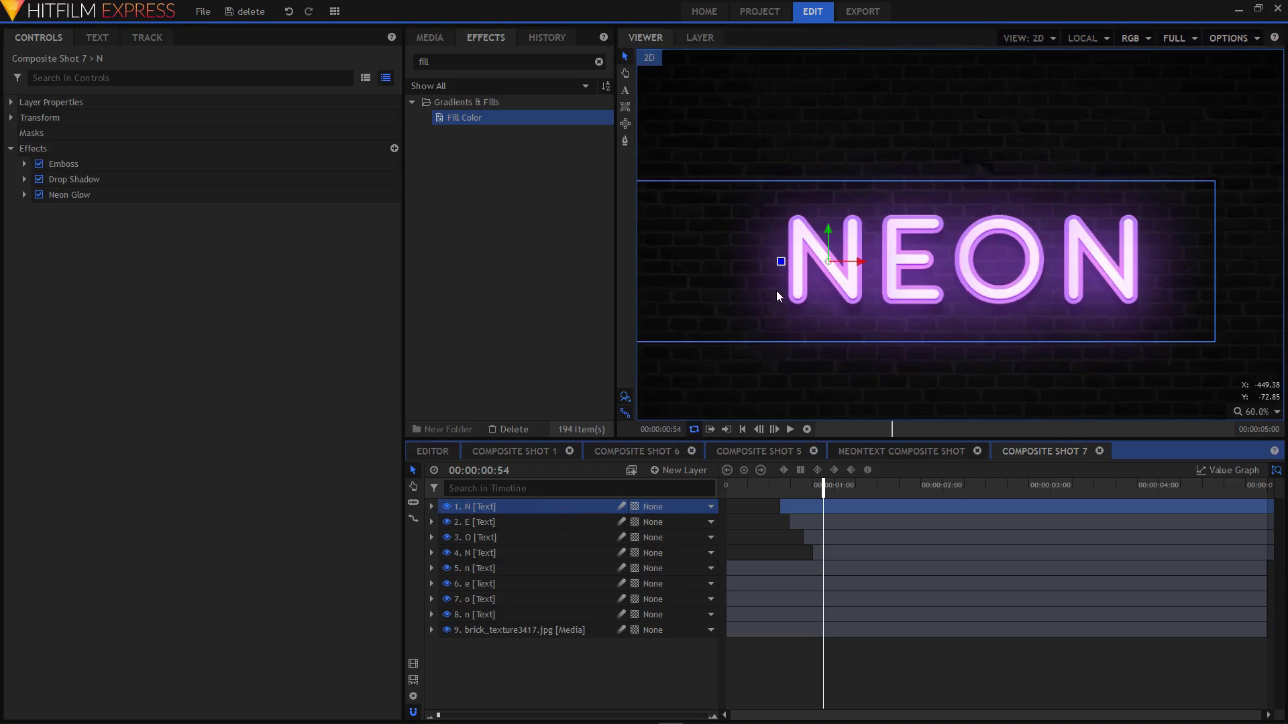
left_click(431, 506)
left_click(444, 554)
left_click(444, 523)
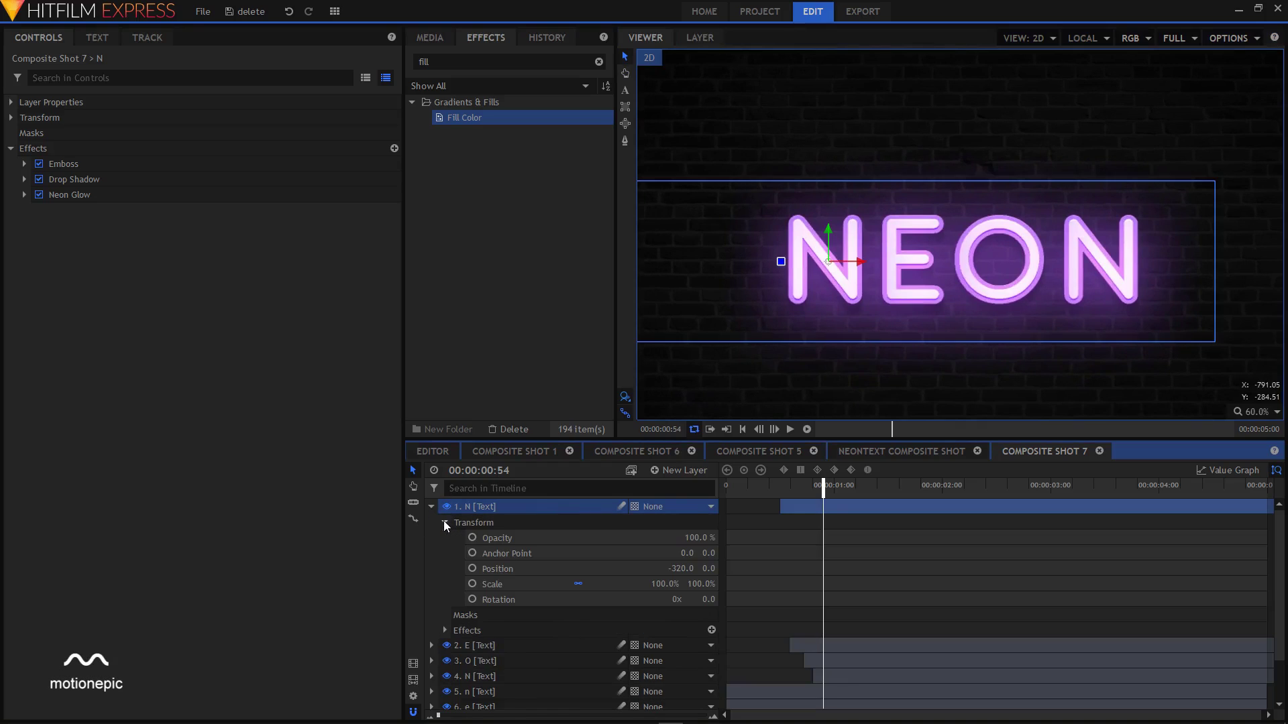
left_click(529, 538)
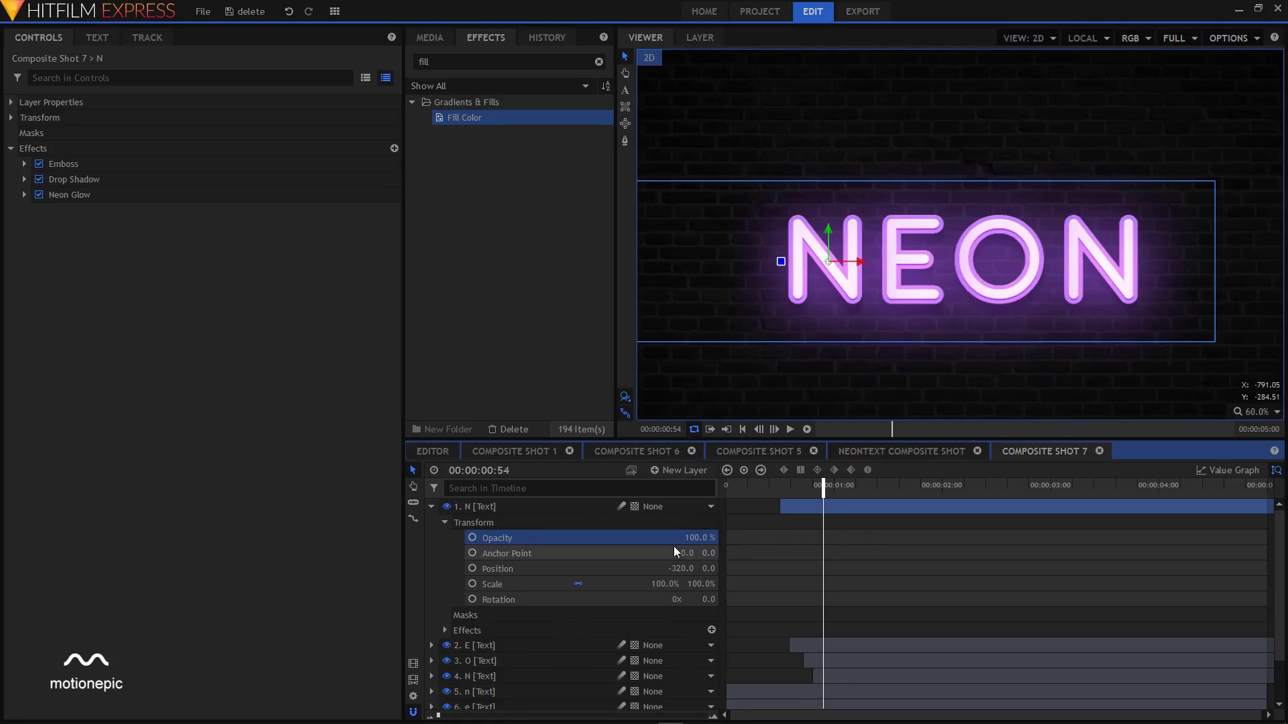
left_click(473, 538)
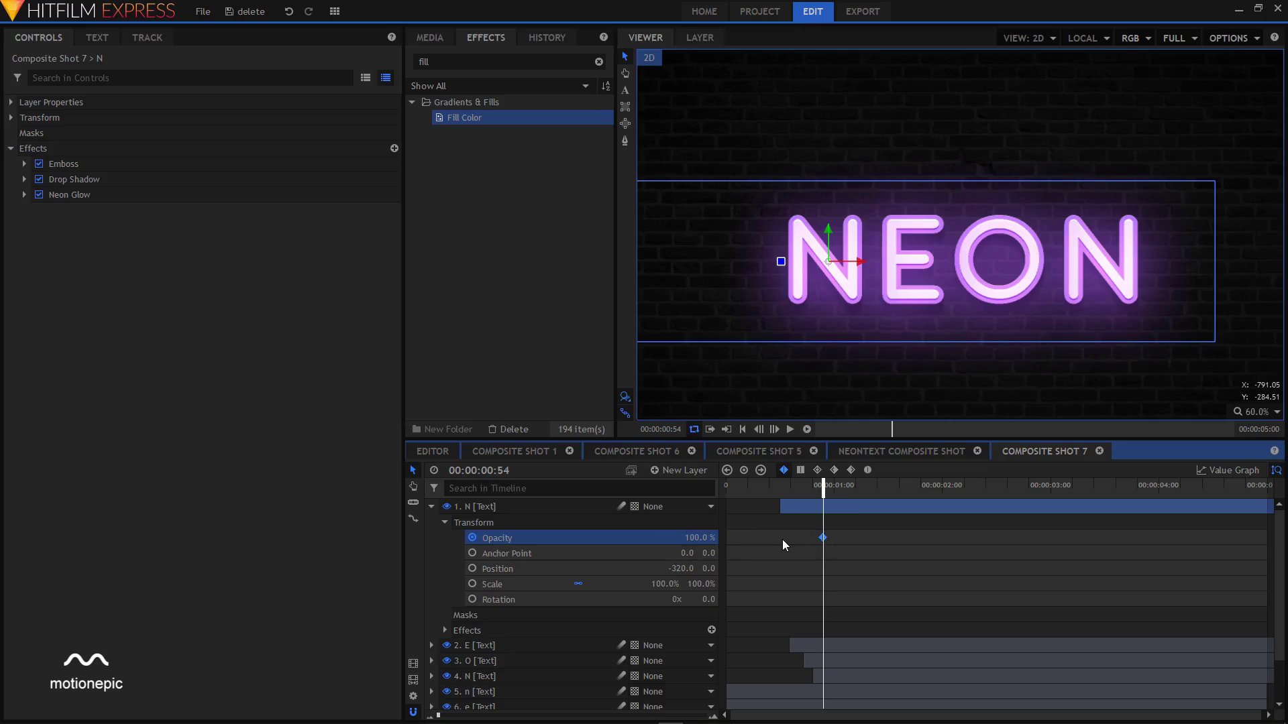
Step: Keyframe the first uppercase N layer's Opacity to 0% at 00:00:00:55 and back to 100% at 00:00:00:57
key("Right")
left_click_drag(701, 538, 644, 538)
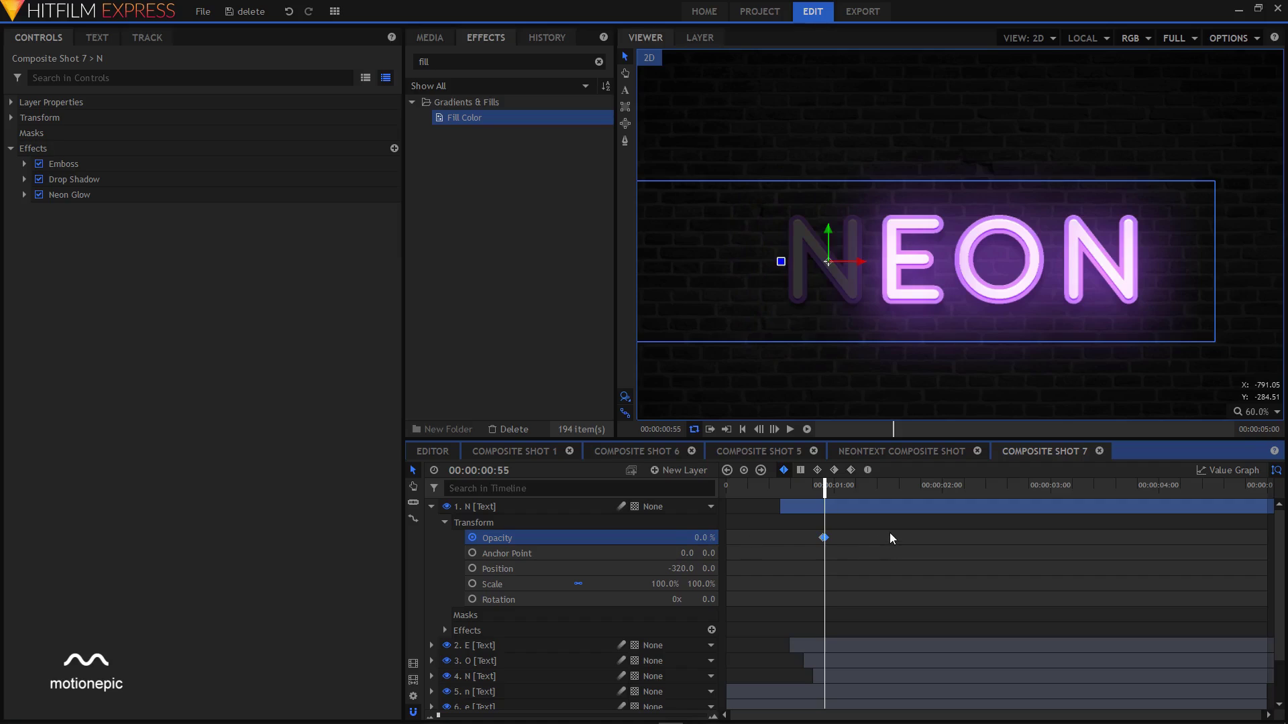
key("Right")
key("Right")
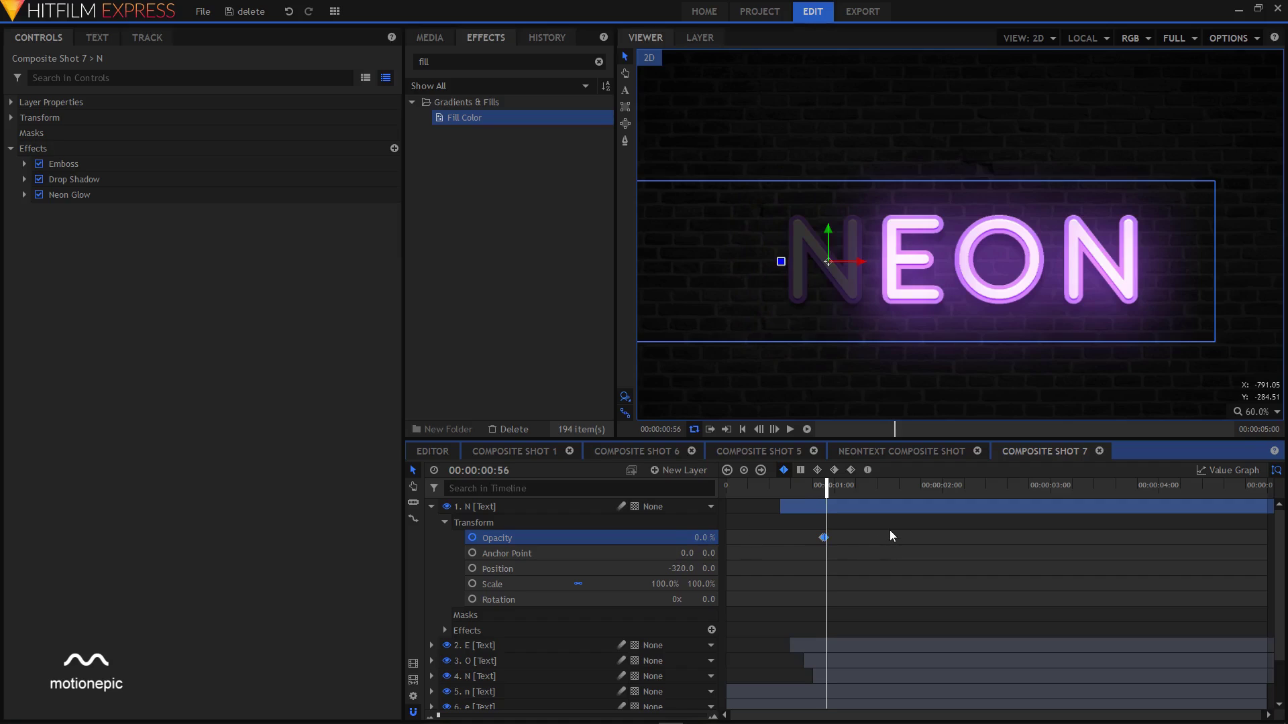
left_click_drag(671, 537, 696, 538)
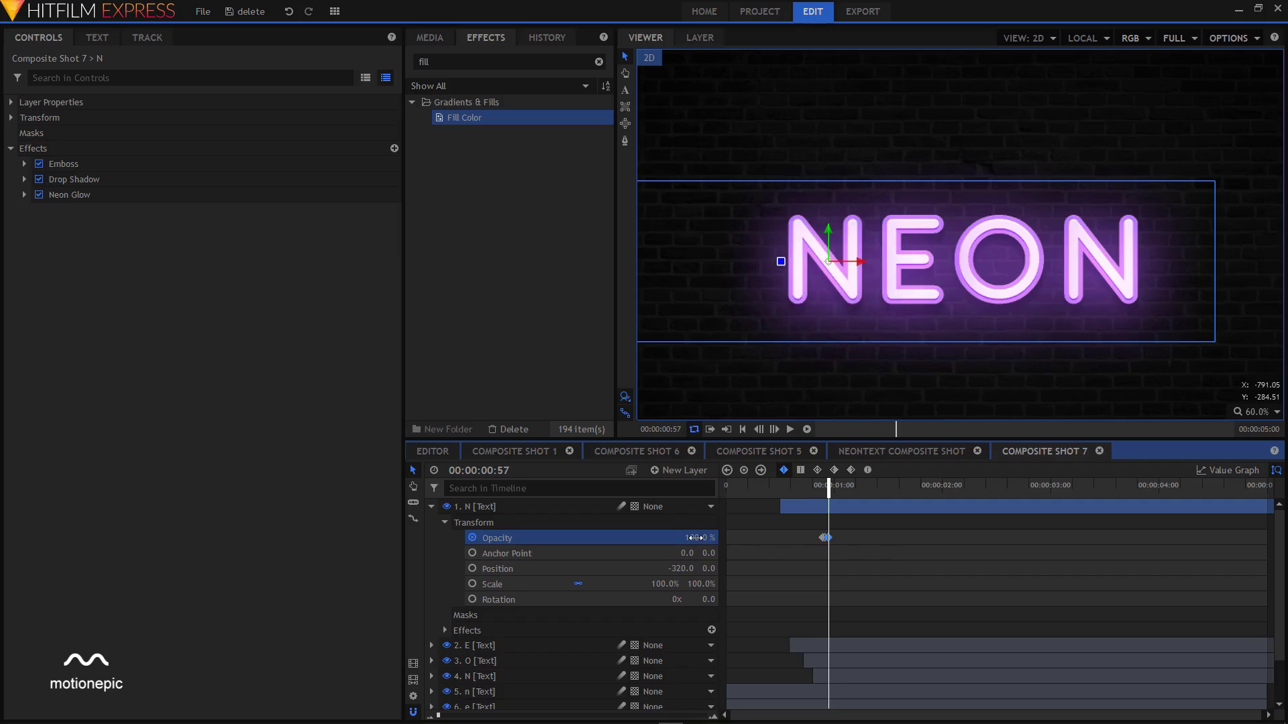
Step: Set the first uppercase N layer's Opacity keyframes to constant interpolation and collapse the layer
left_click_drag(849, 540, 819, 544)
left_click(803, 471)
left_click(943, 502)
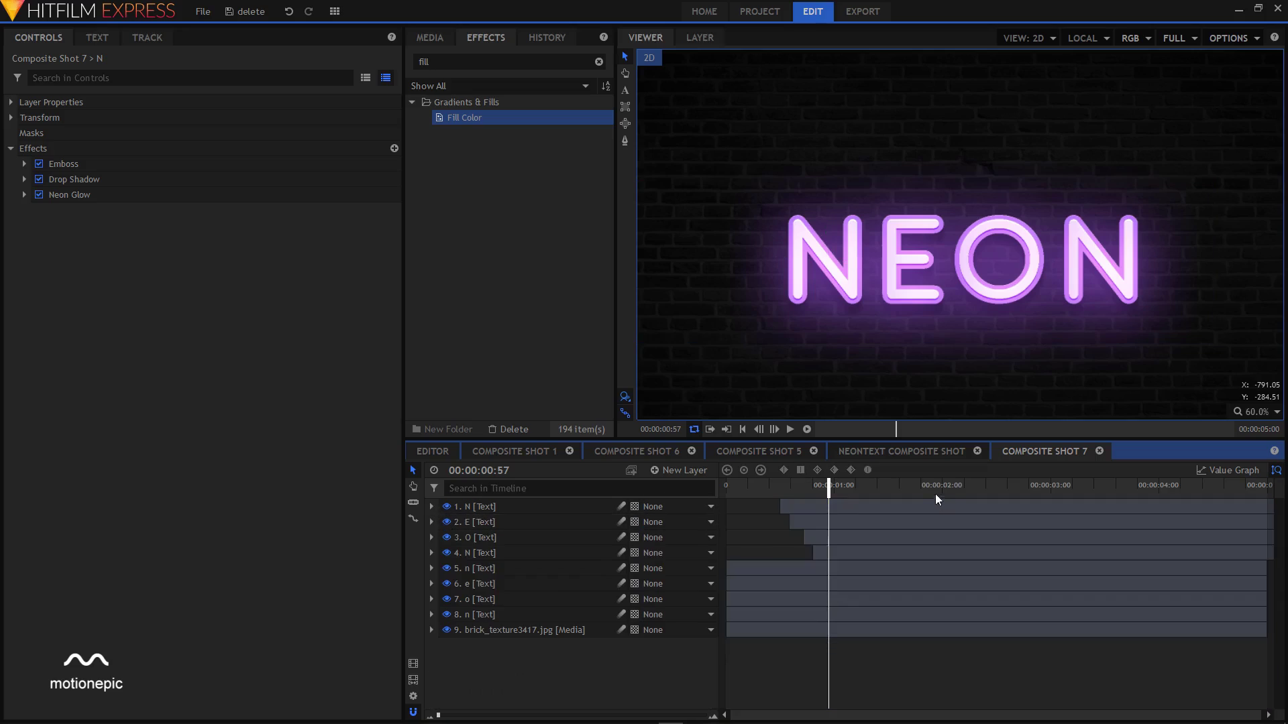
Step: Play the animation from the start to check the flicker on the first N
left_click(494, 537)
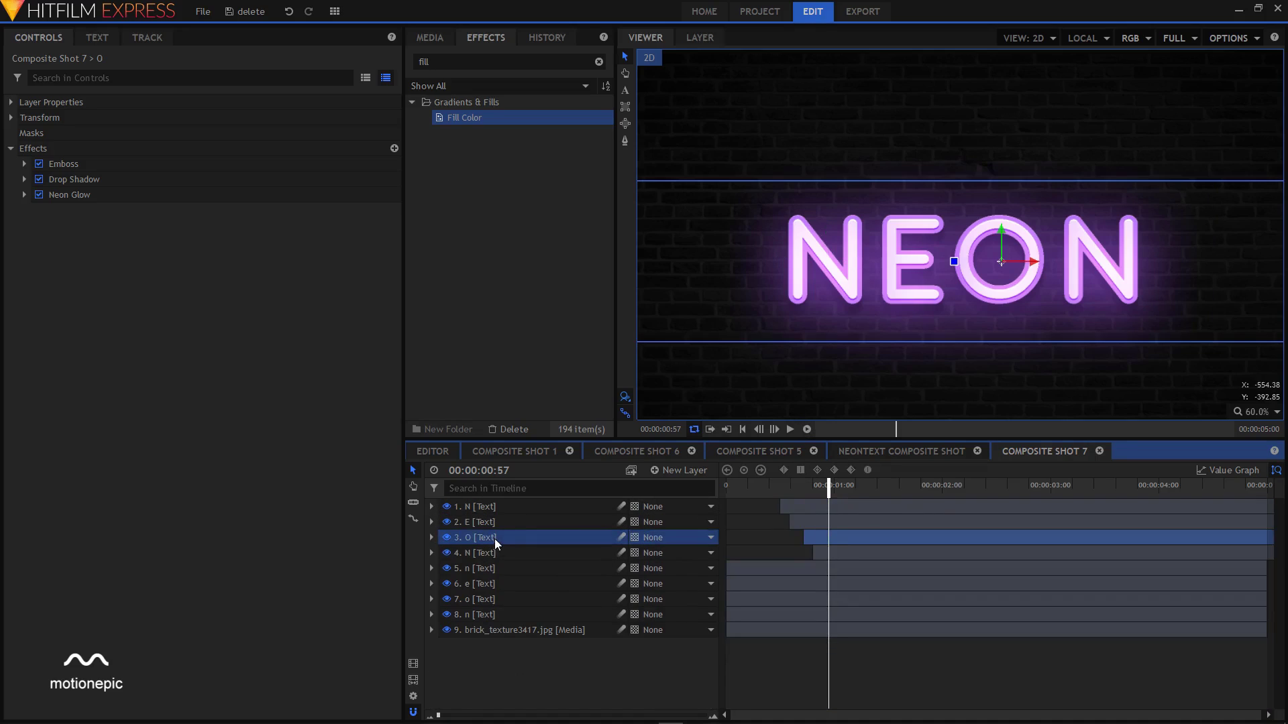
left_click(560, 662)
left_click(742, 429)
left_click(790, 430)
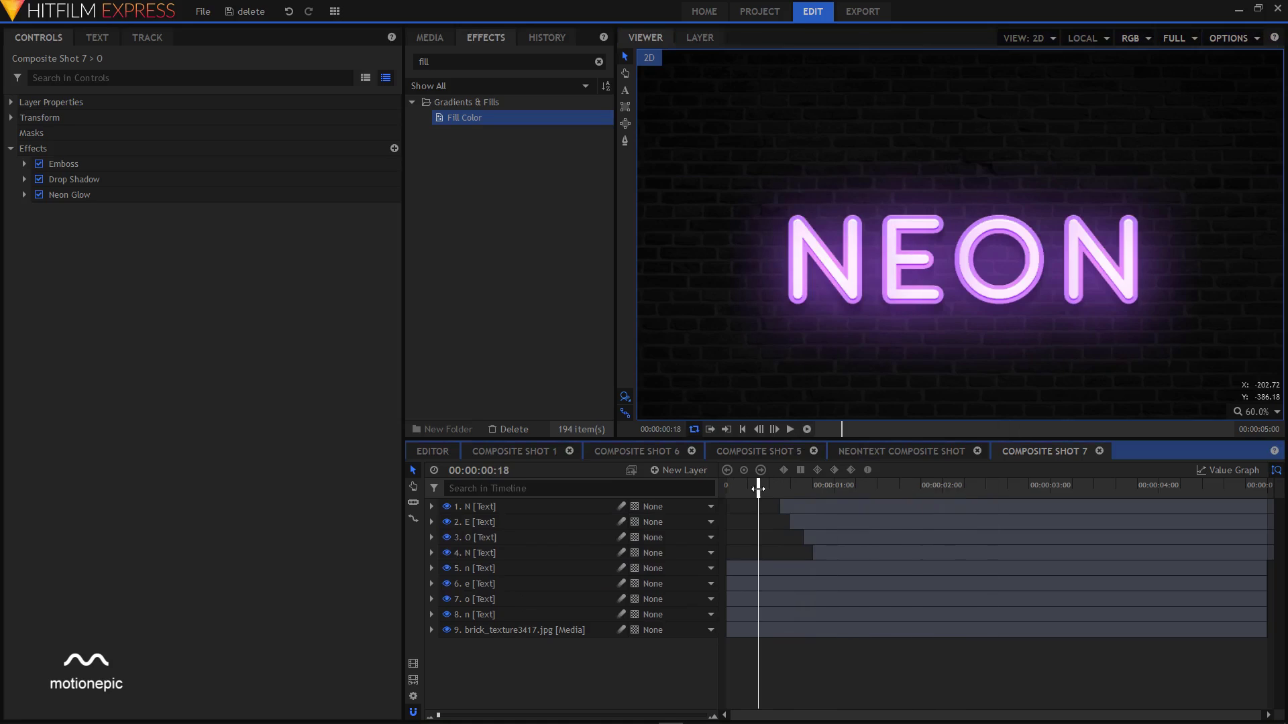
left_click(758, 489)
left_click(791, 430)
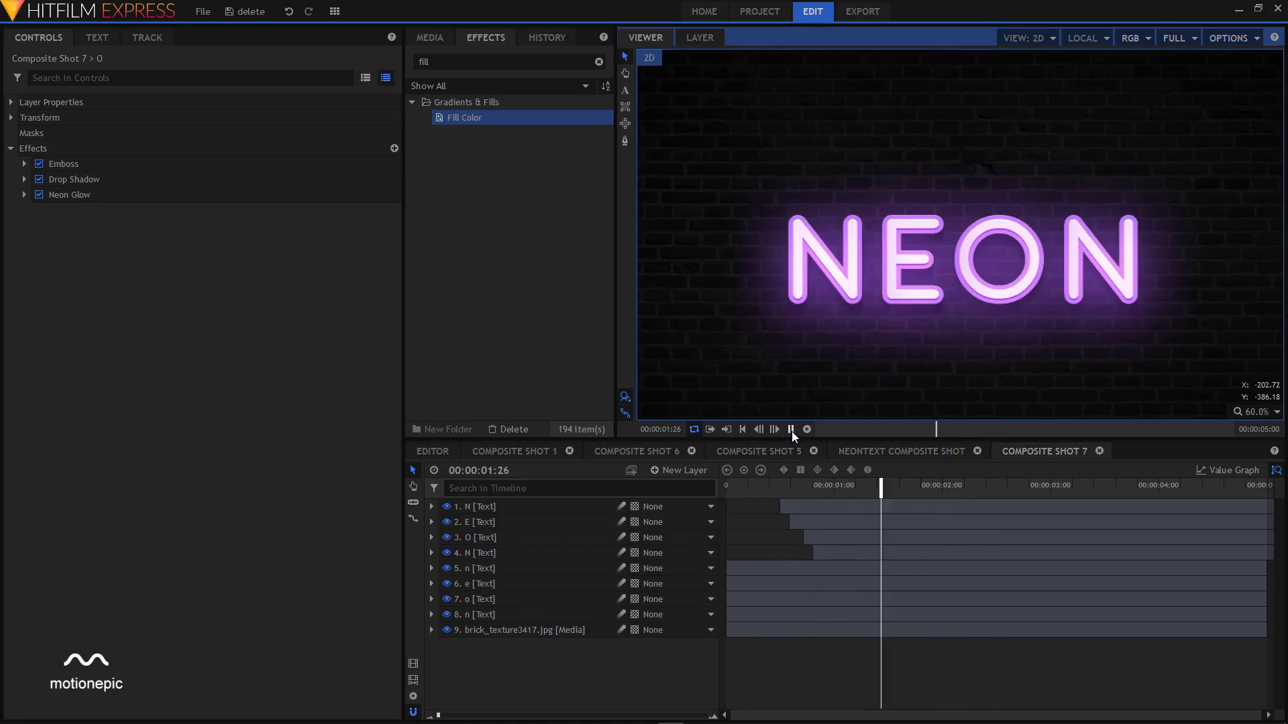
scroll(1021, 302, "down", 2)
scroll(1019, 317, "down", 1)
left_click_drag(789, 487, 726, 488)
left_click(791, 429)
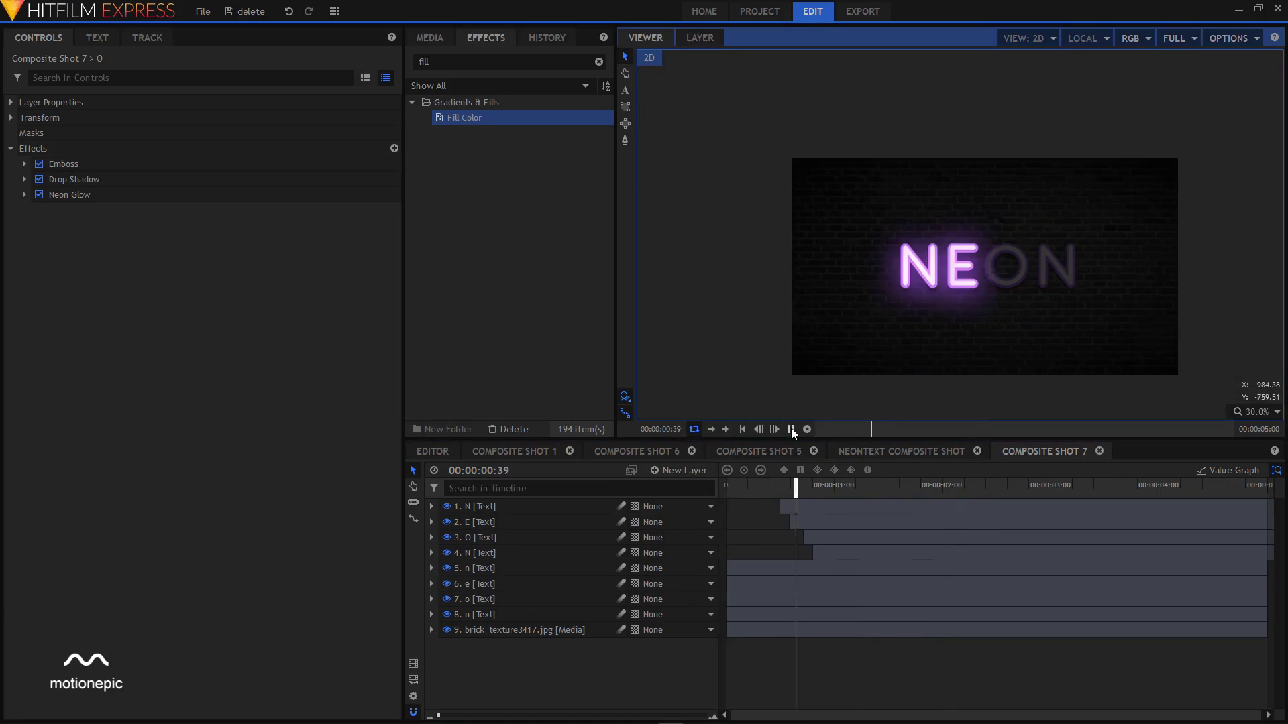
key("space")
Step: Examine the Opacity keyframes on the first uppercase N layer and collapse the layer again
left_click(431, 507)
left_click_drag(811, 529, 838, 542)
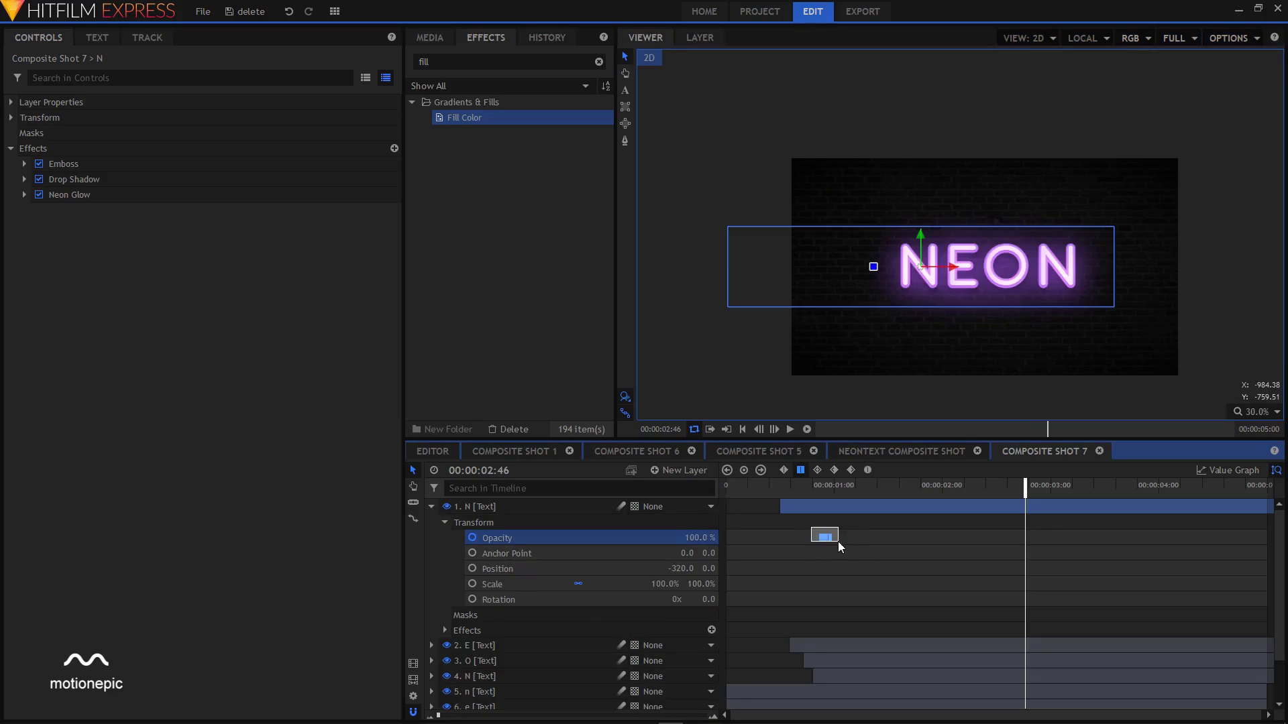
left_click(432, 506)
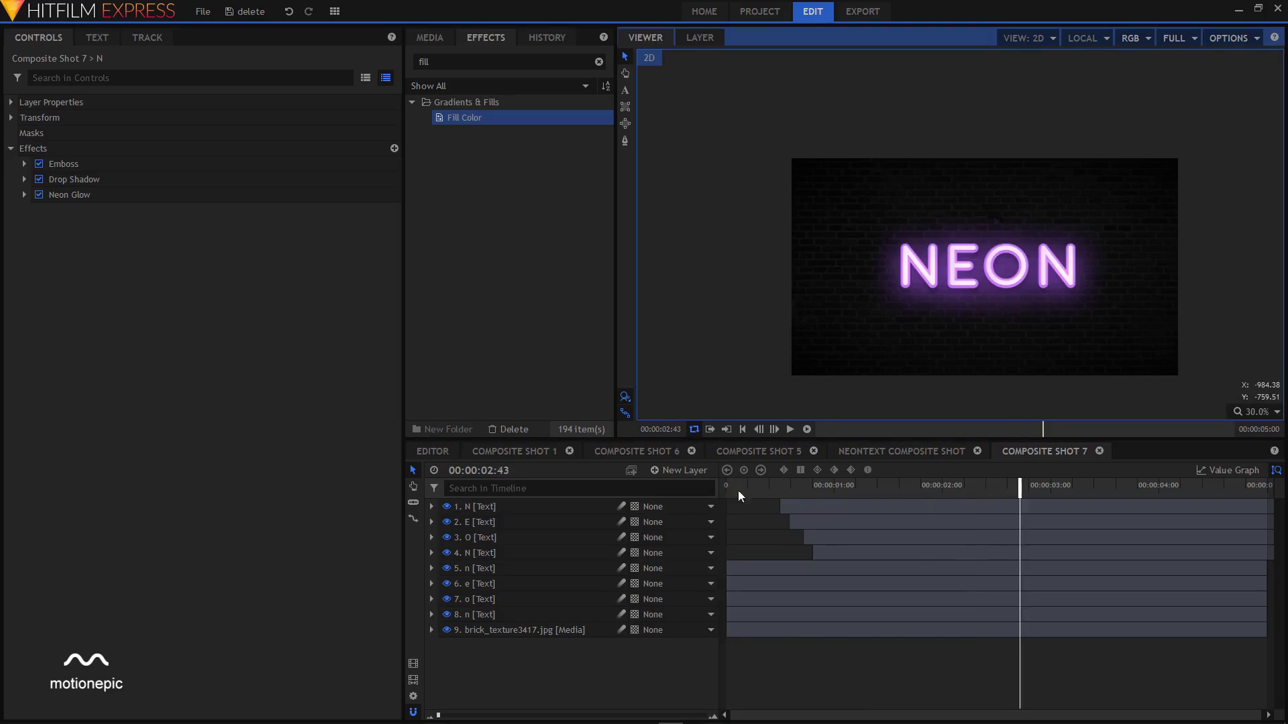
Step: Replay the opening of the neon animation several times to review the staggered letters and the flicker
left_click(743, 430)
left_click(791, 430)
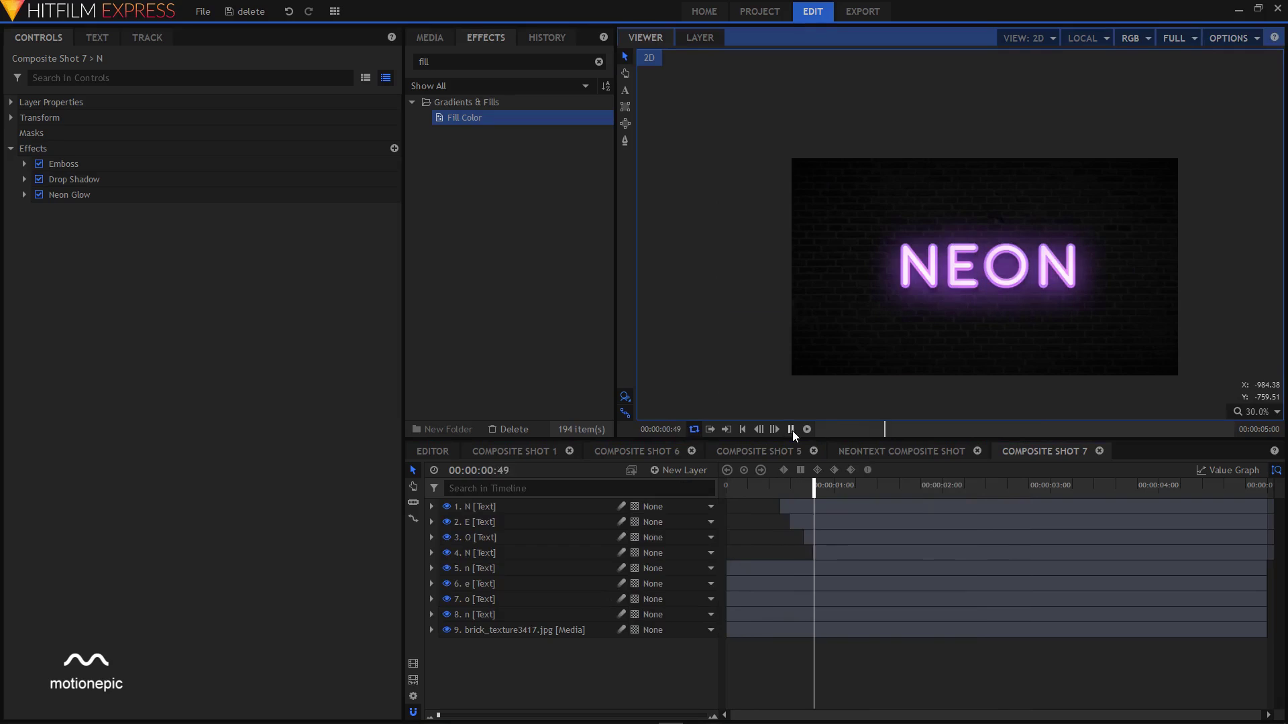
left_click(791, 429)
scroll(967, 281, "up", 1)
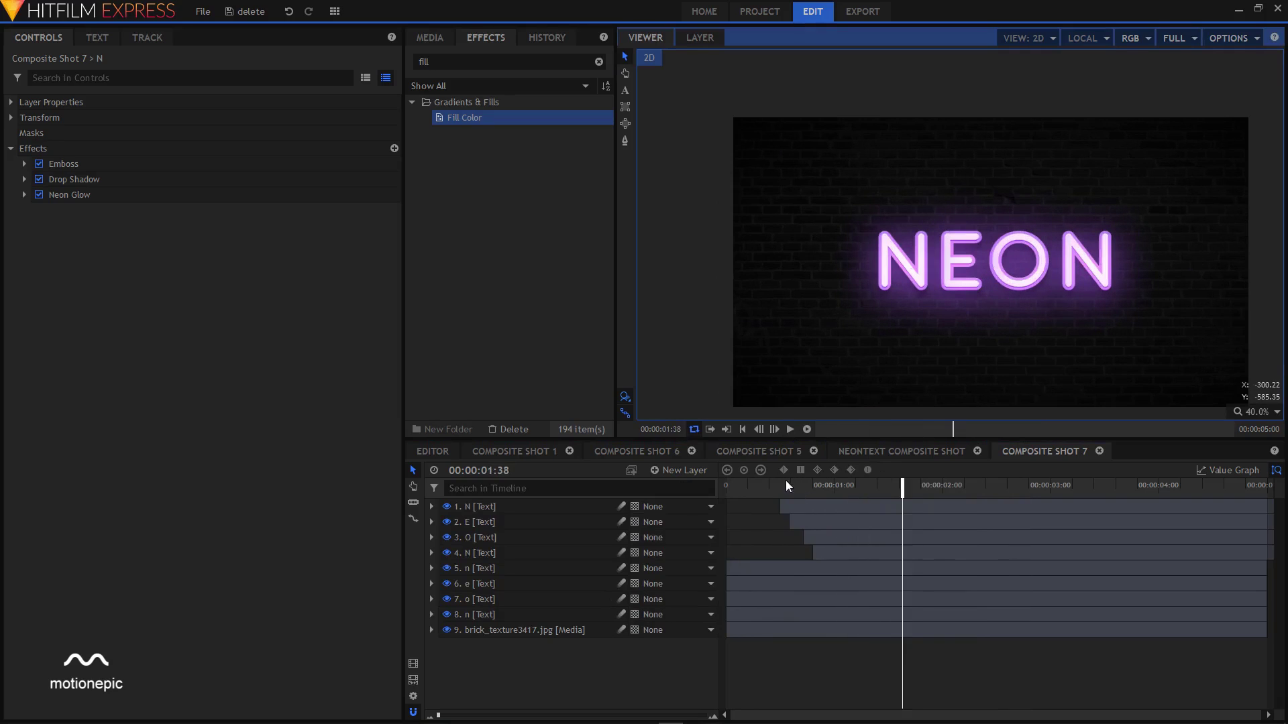
left_click_drag(786, 481, 738, 483)
left_click(789, 428)
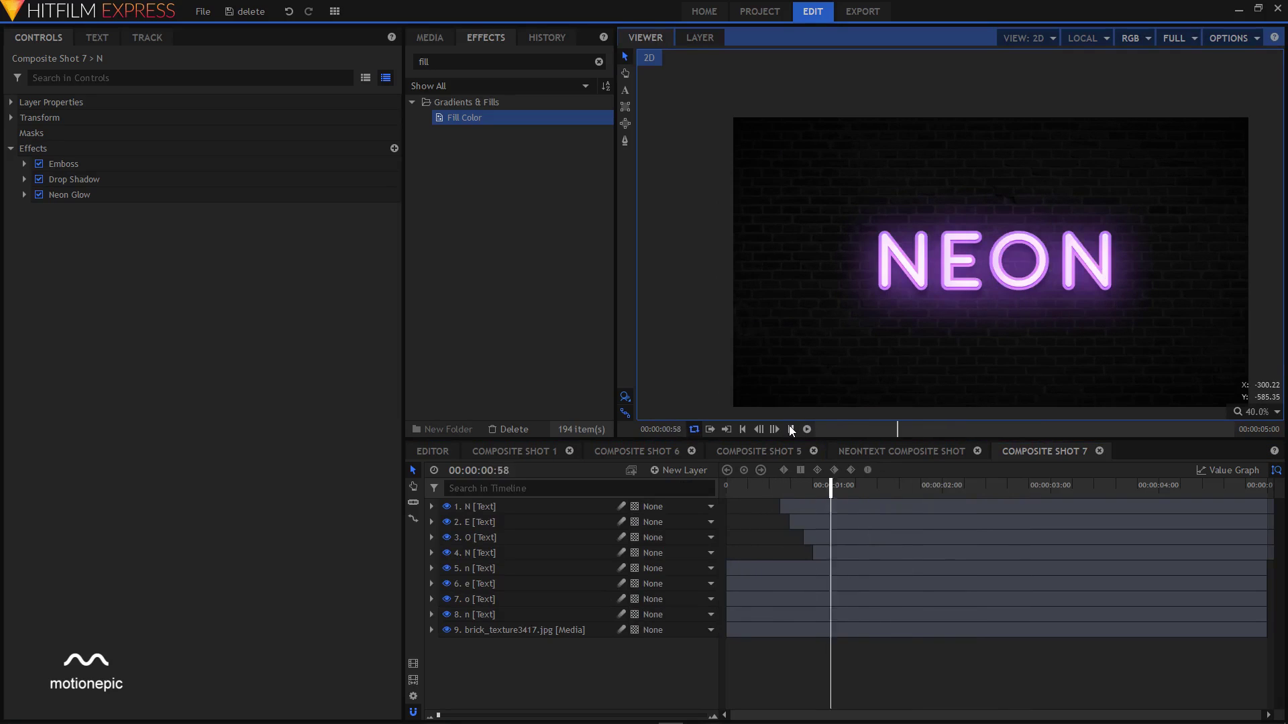
left_click(789, 428)
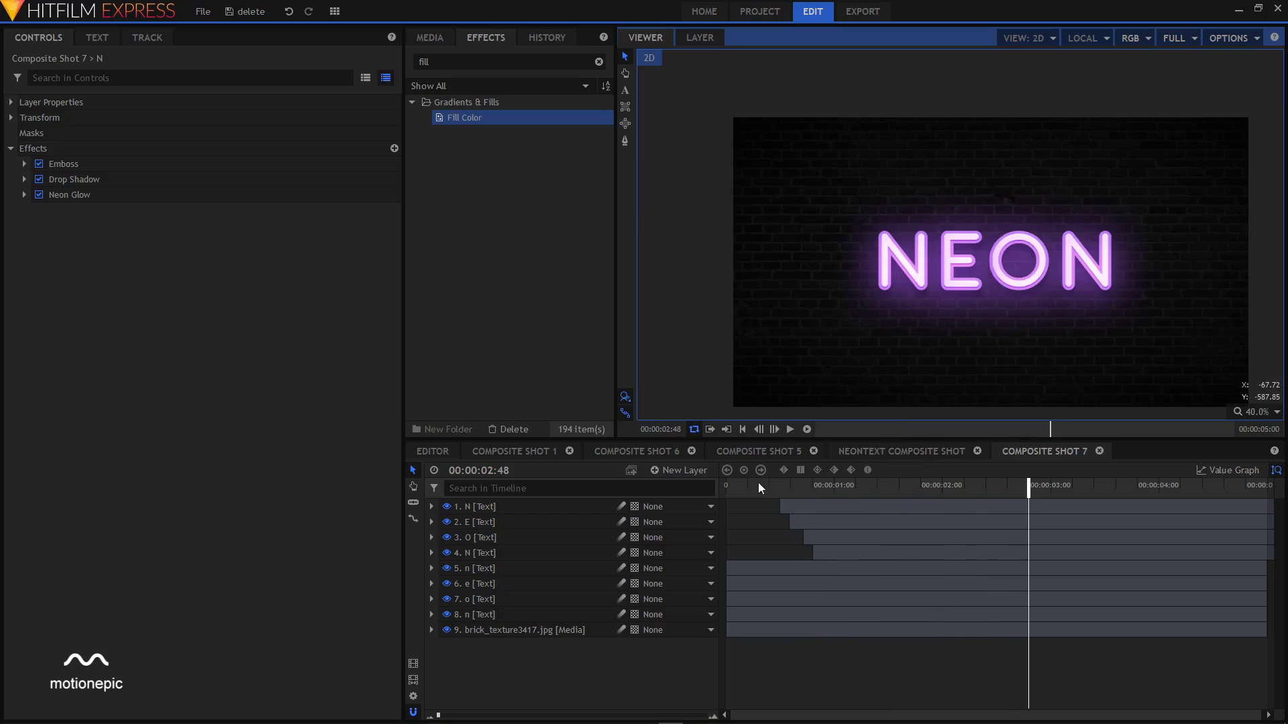
left_click_drag(760, 488, 728, 484)
left_click(790, 429)
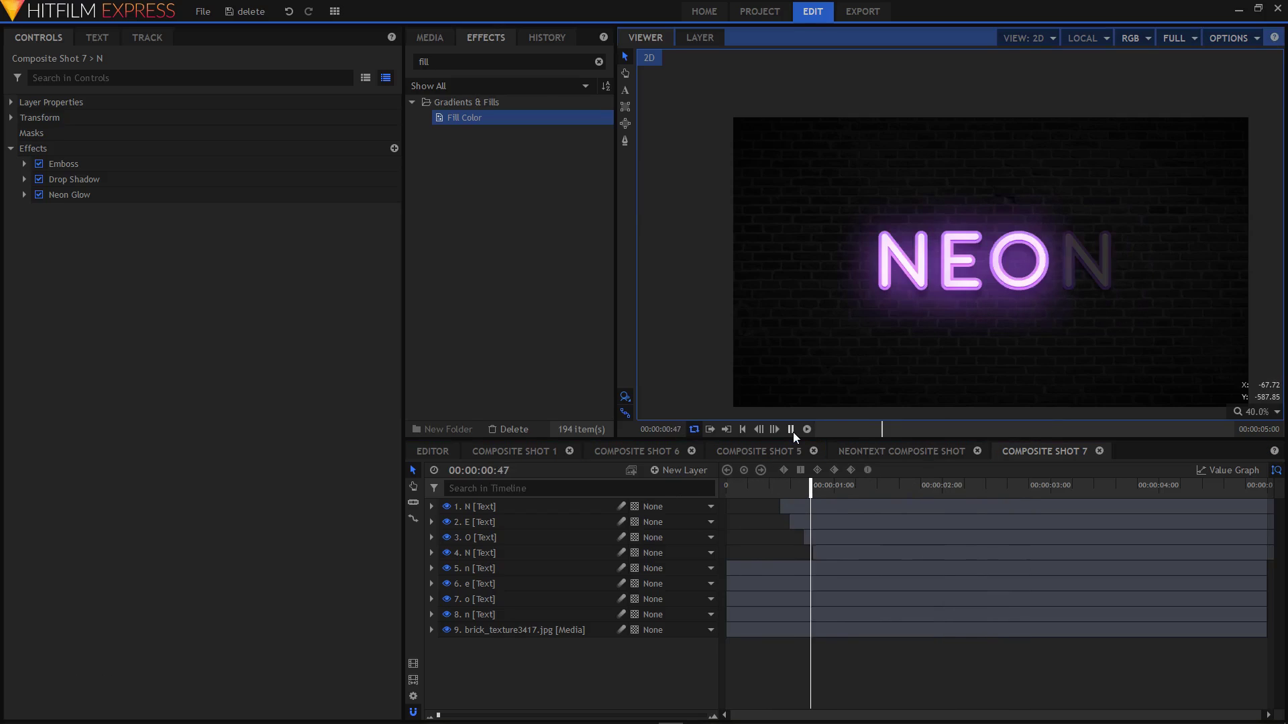